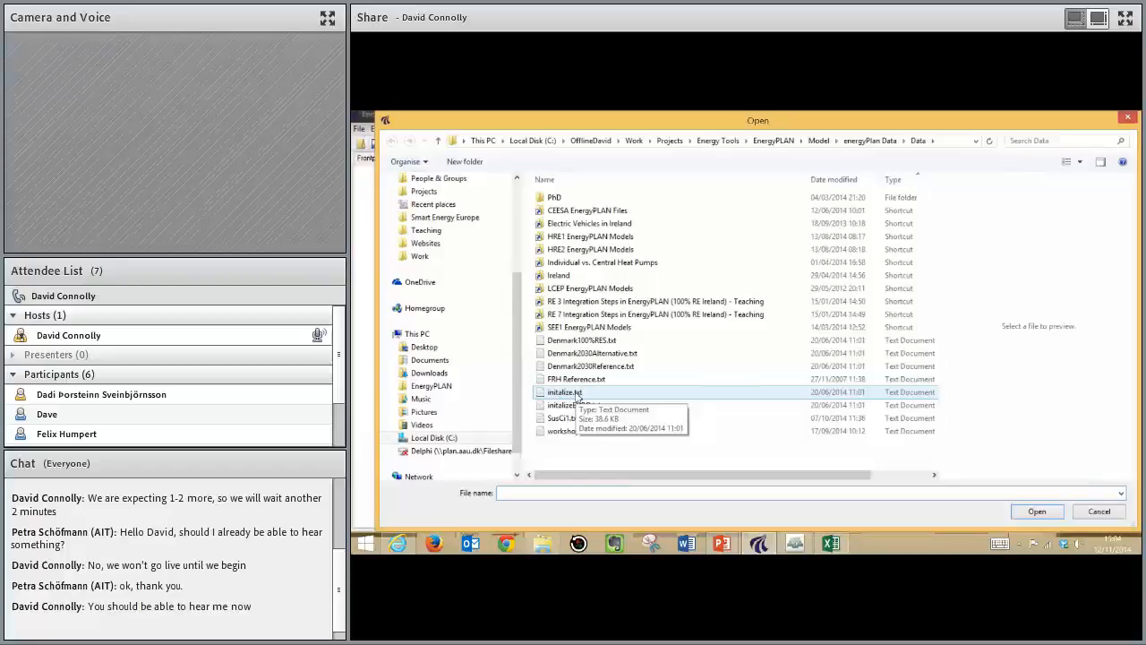
# Step: Open the initalize.txt model and save it as a new file named workshop2.txt
pyautogui.click(578, 395)
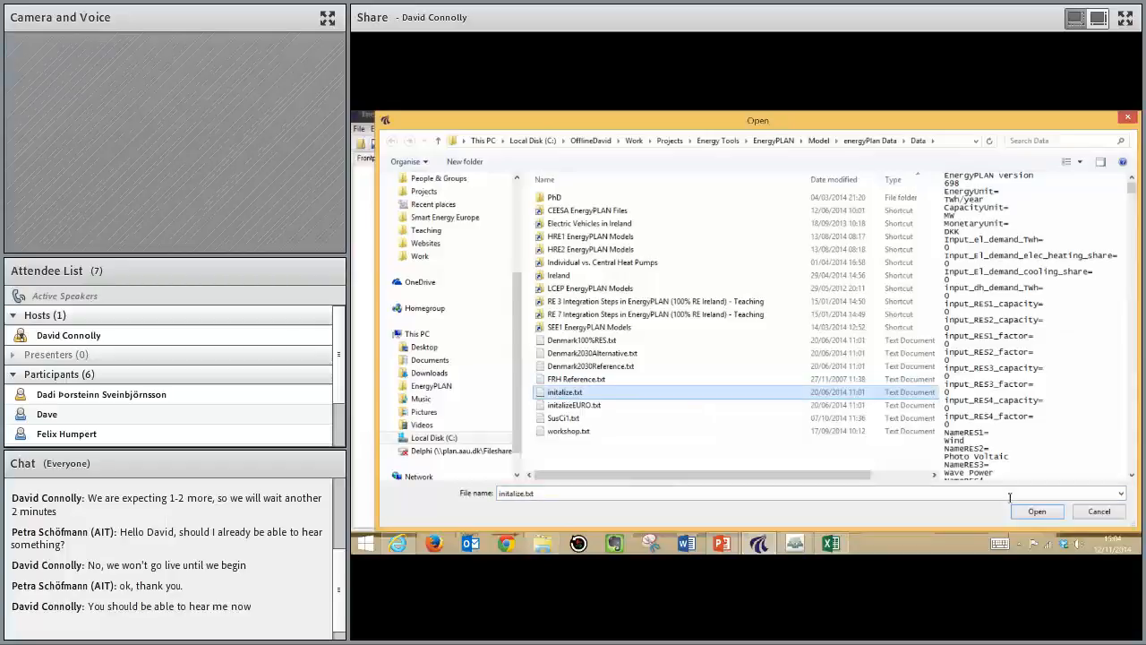
pyautogui.click(1037, 511)
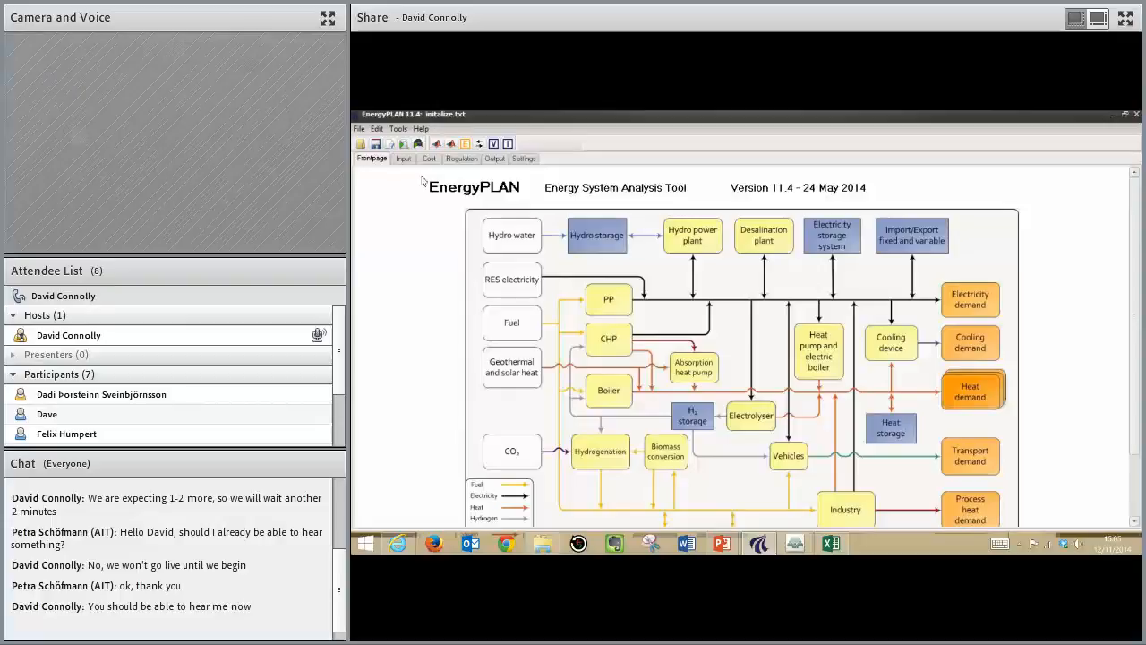
pyautogui.click(361, 129)
pyautogui.click(360, 129)
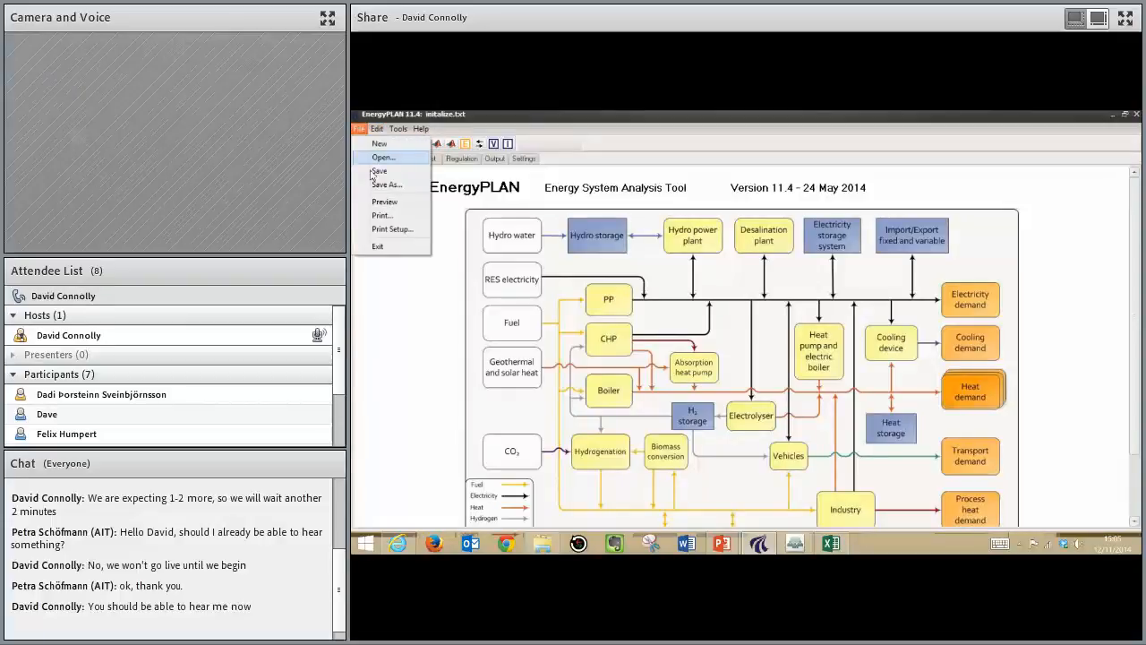
pyautogui.click(382, 187)
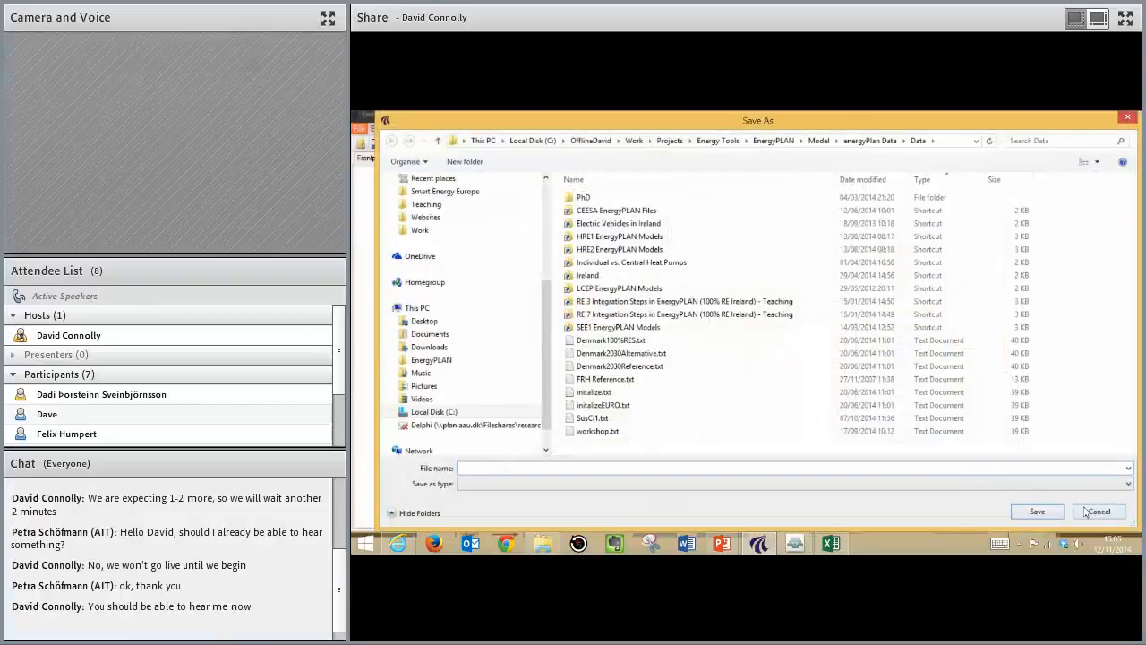
pyautogui.write('works')
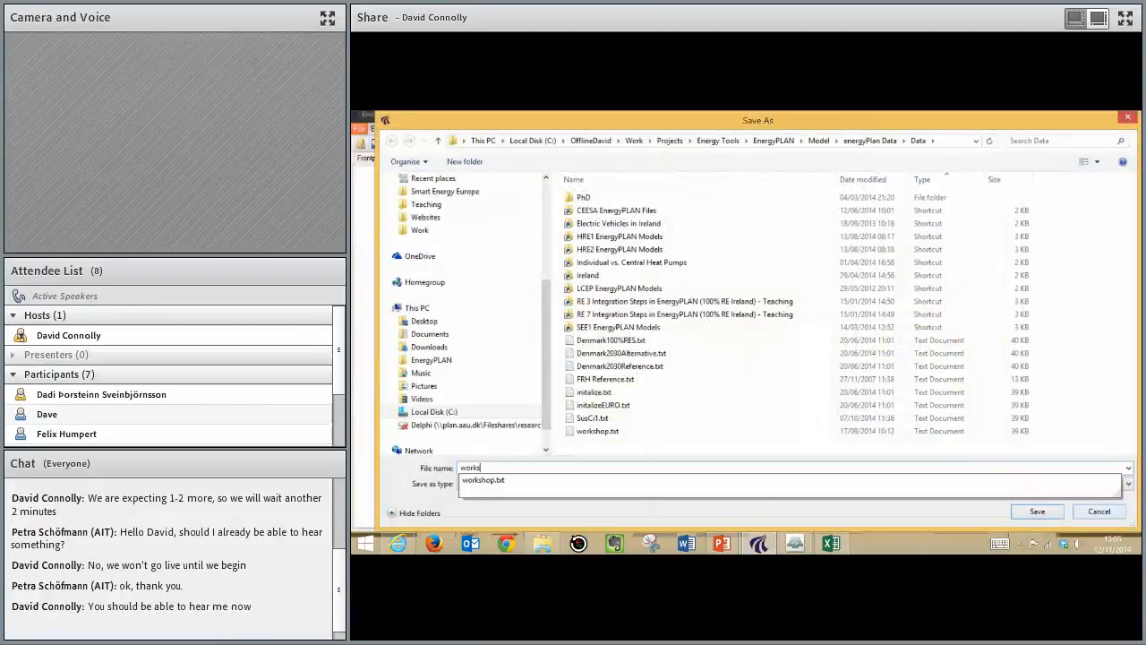
pyautogui.write('hop2.txt')
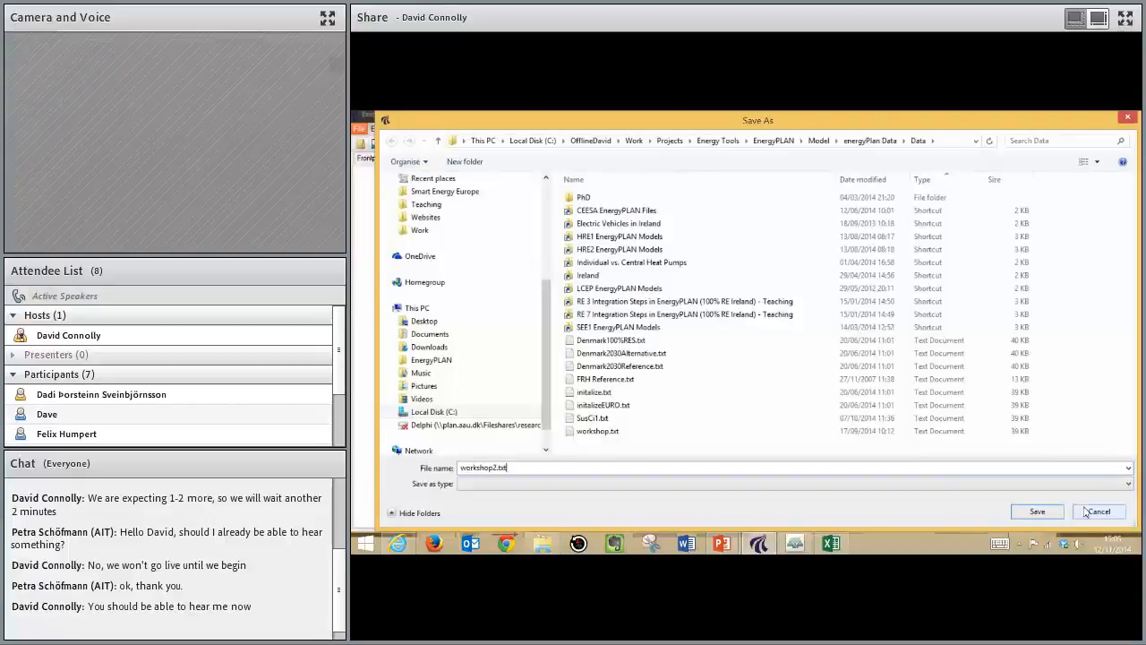
pyautogui.click(1087, 513)
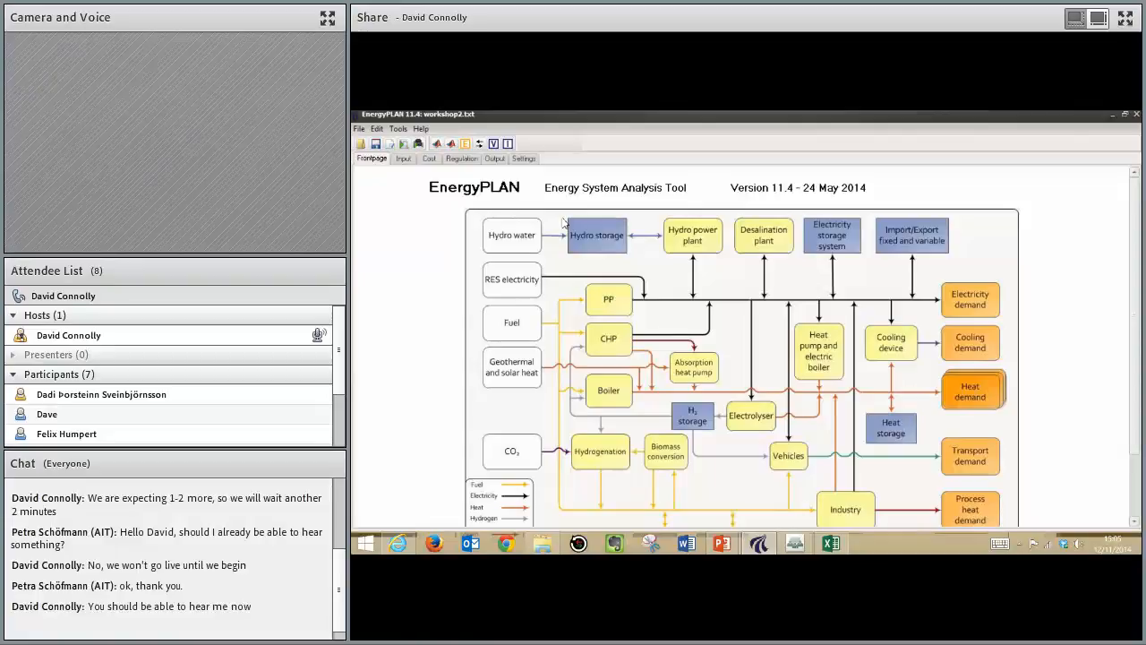
# Step: Examine the additional investment cost inputs and the options for saving, loading and exporting cost data
pyautogui.click(430, 159)
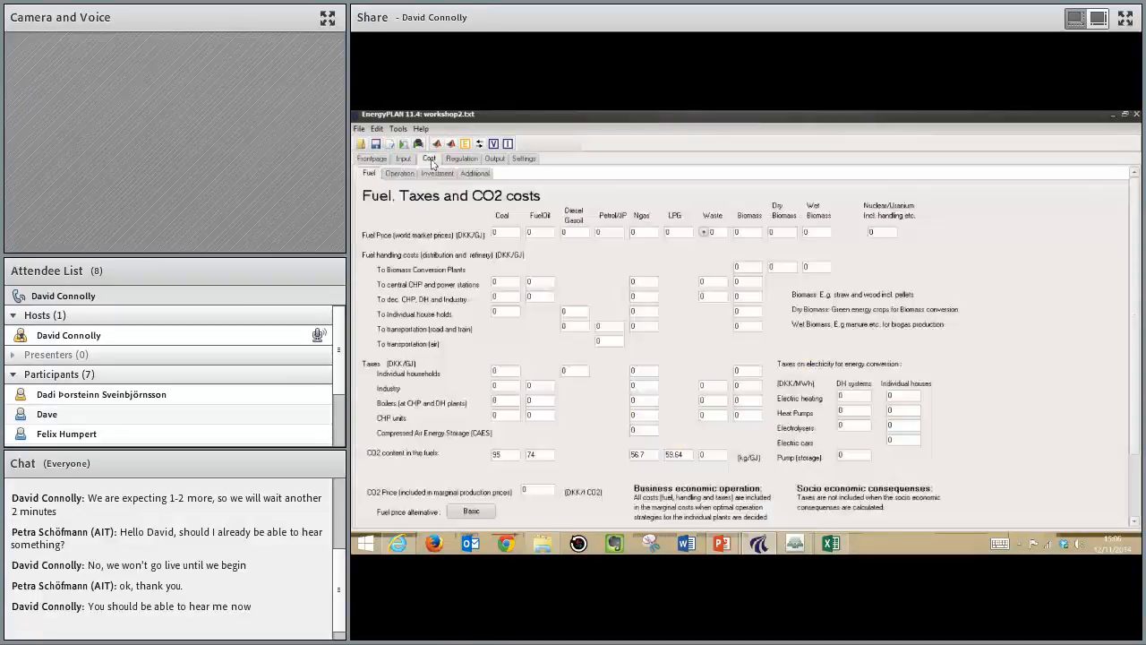
pyautogui.click(475, 175)
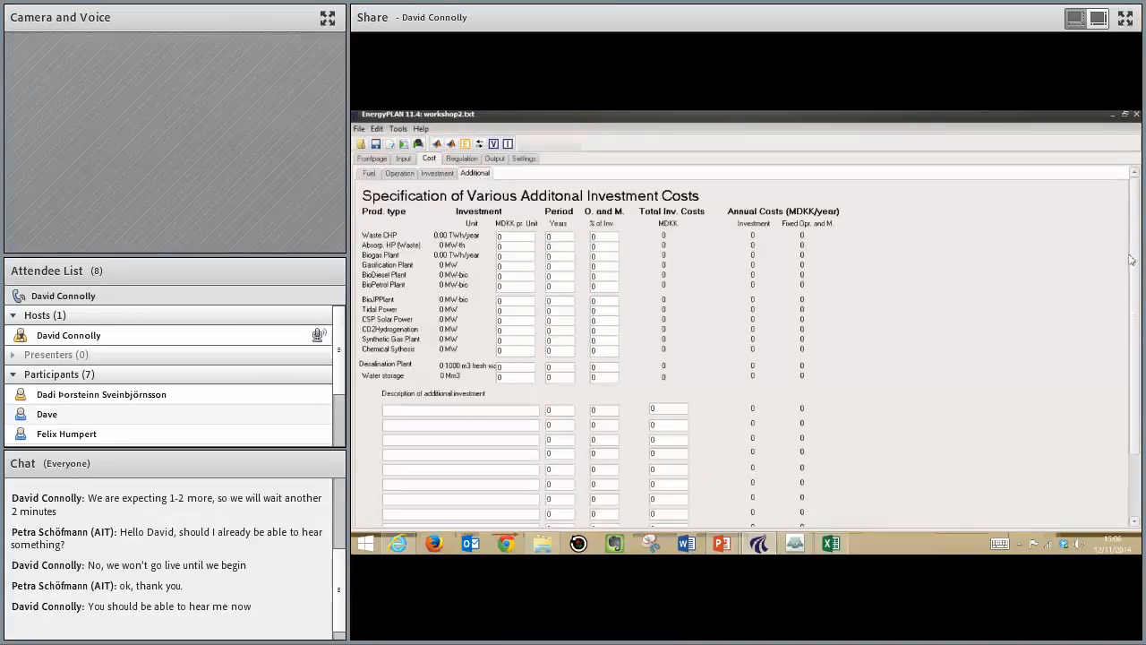
pyautogui.moveTo(1134, 262); pyautogui.dragTo(1140, 332)
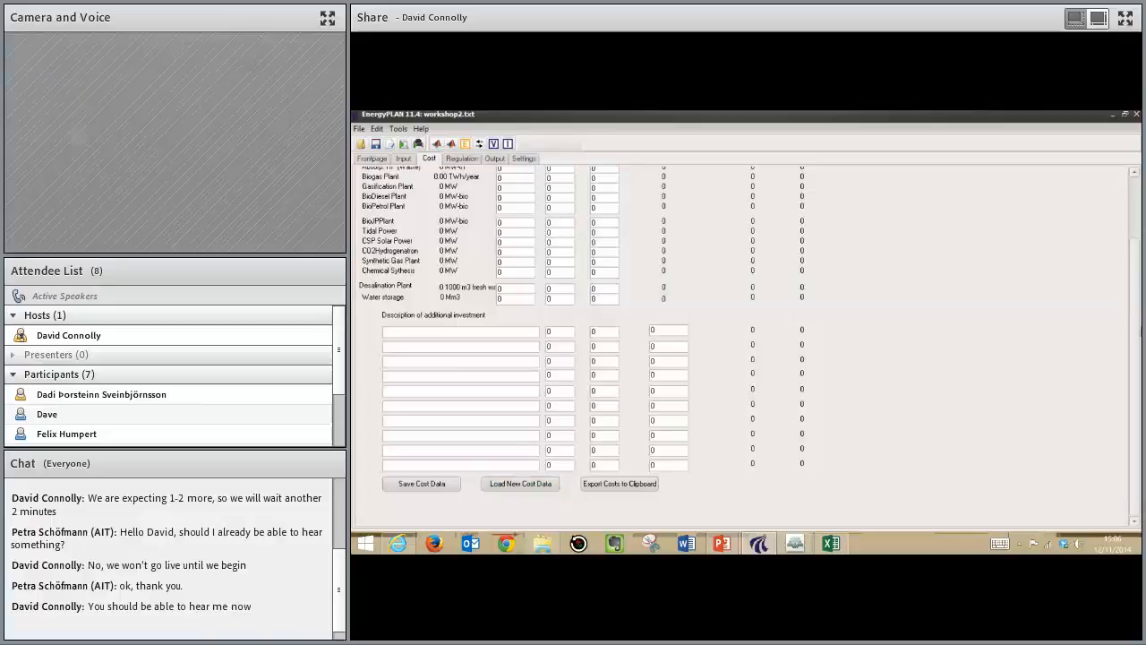
pyautogui.moveTo(1136, 336); pyautogui.dragTo(1103, 264)
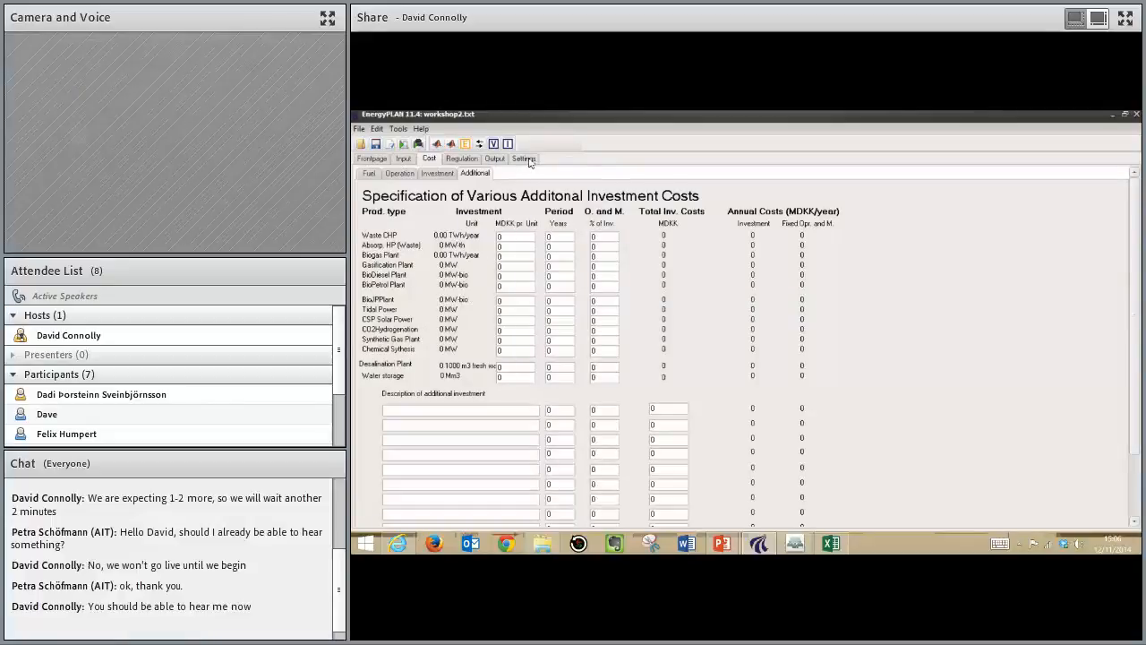
pyautogui.scroll(-3, 1139, 229)
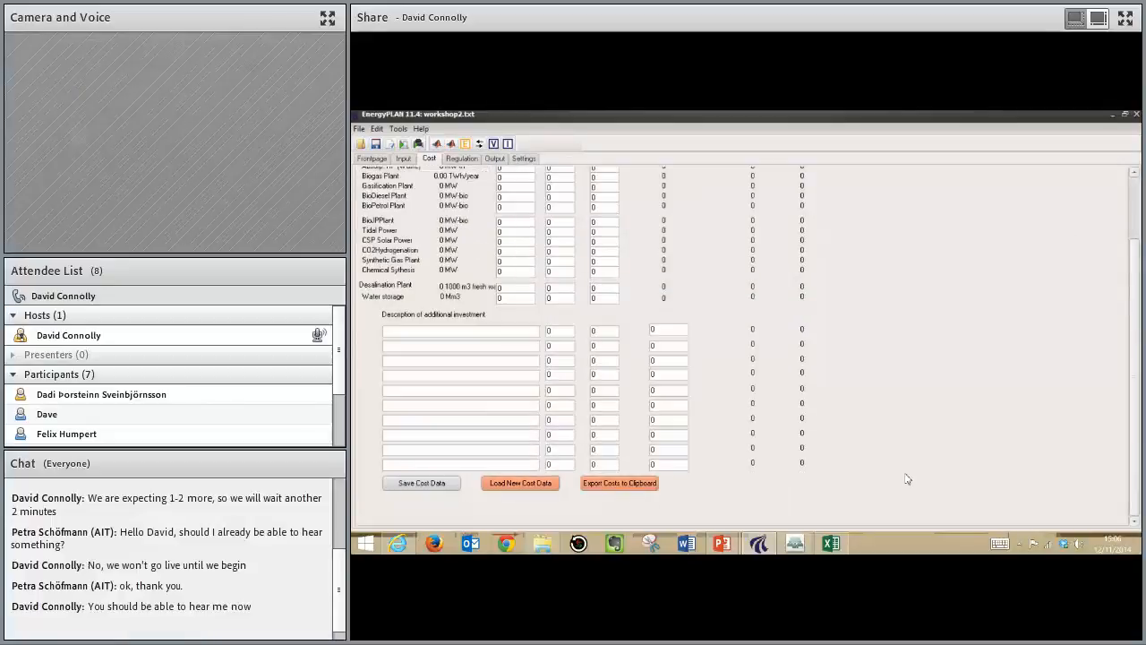
pyautogui.scroll(3, 1135, 363)
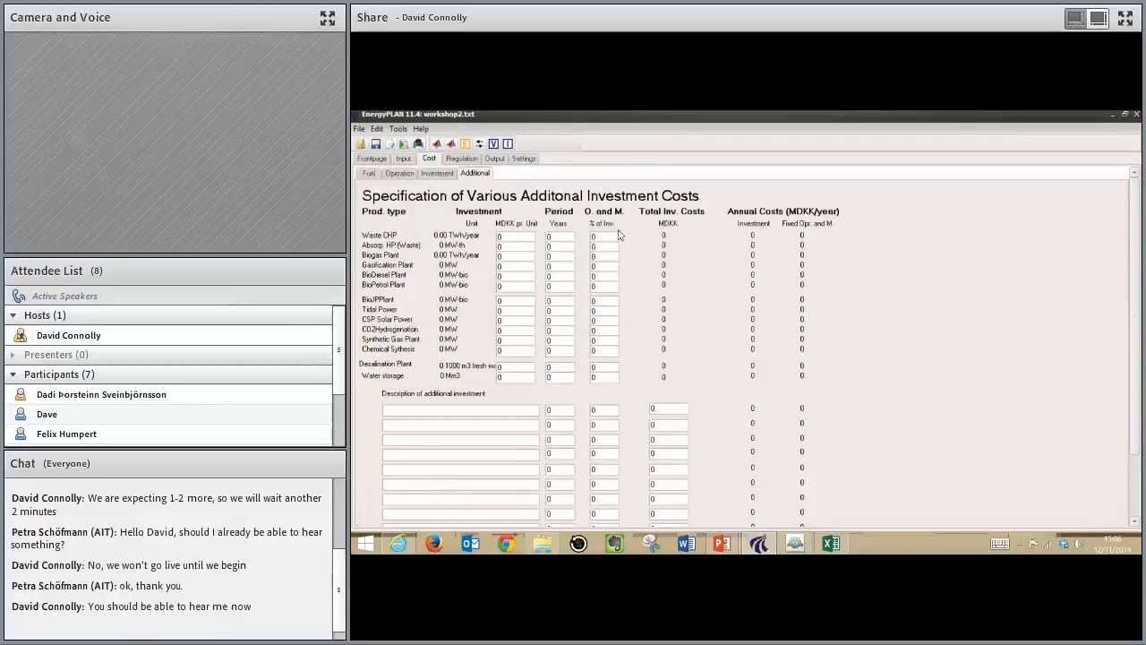
pyautogui.scroll(-3, 602, 316)
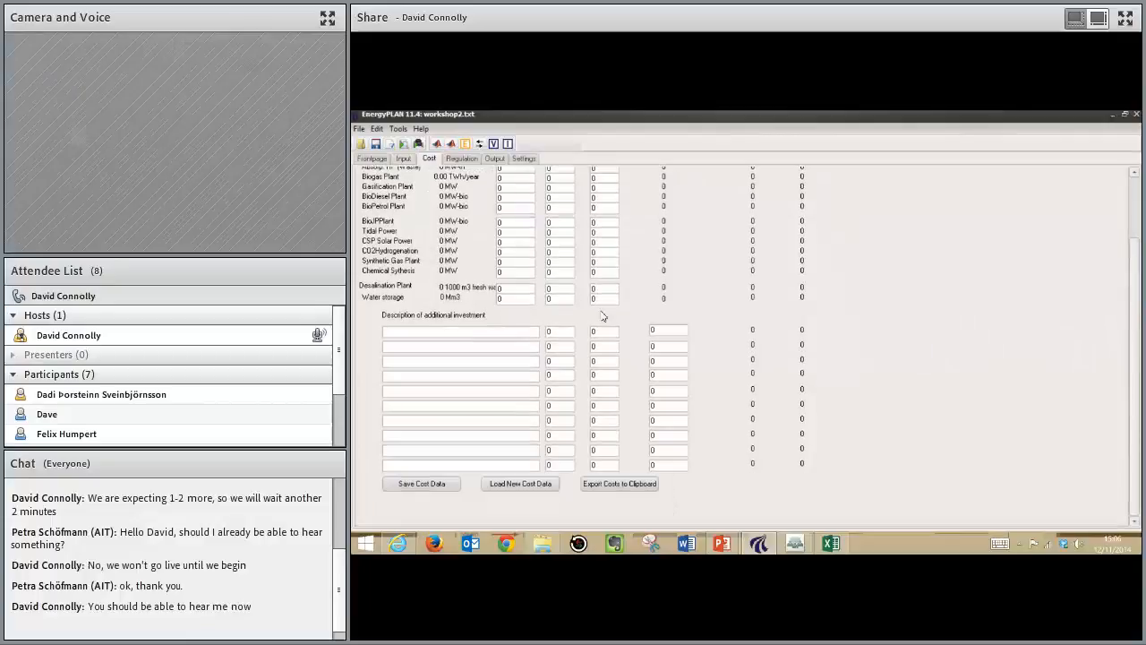
pyautogui.click(507, 544)
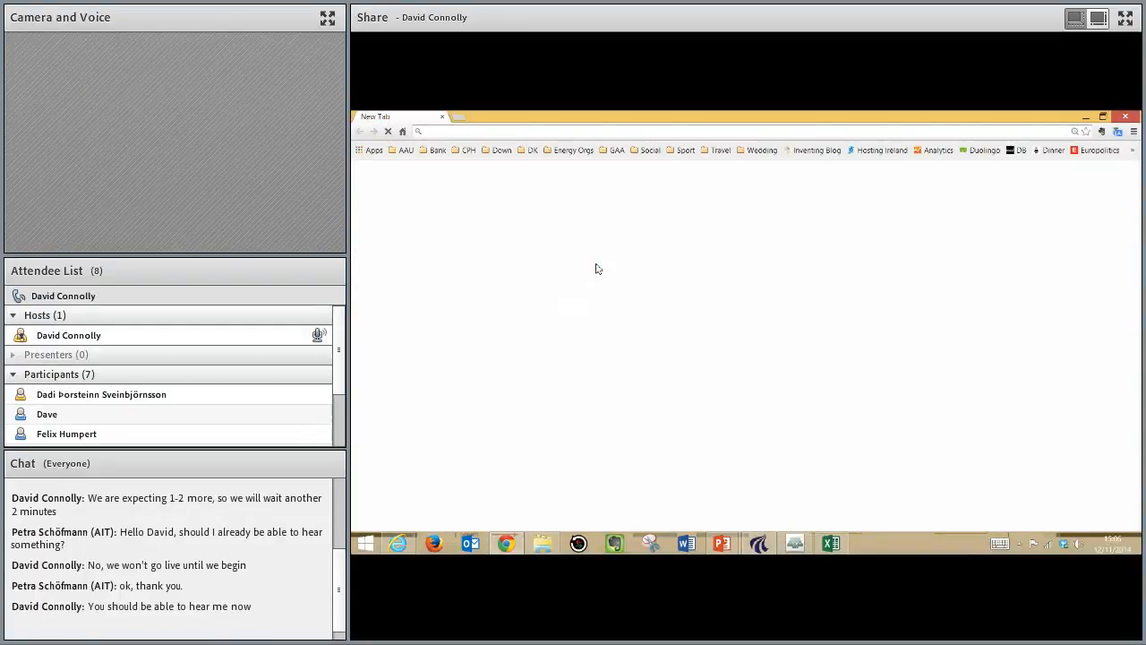
pyautogui.write('www.')
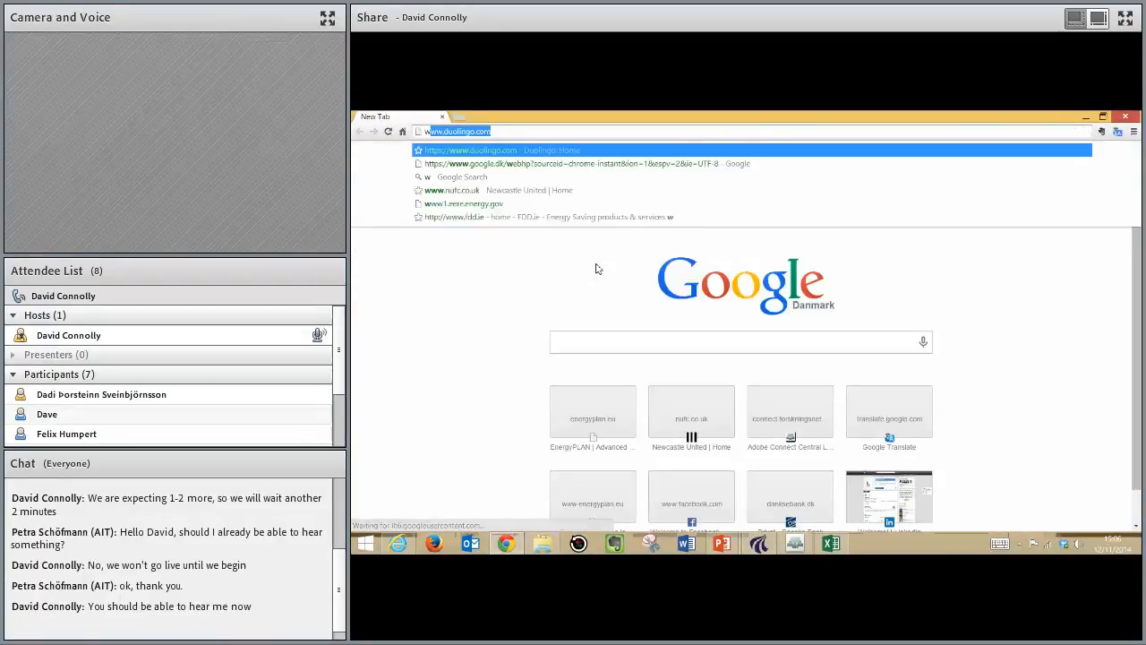
pyautogui.write('ener')
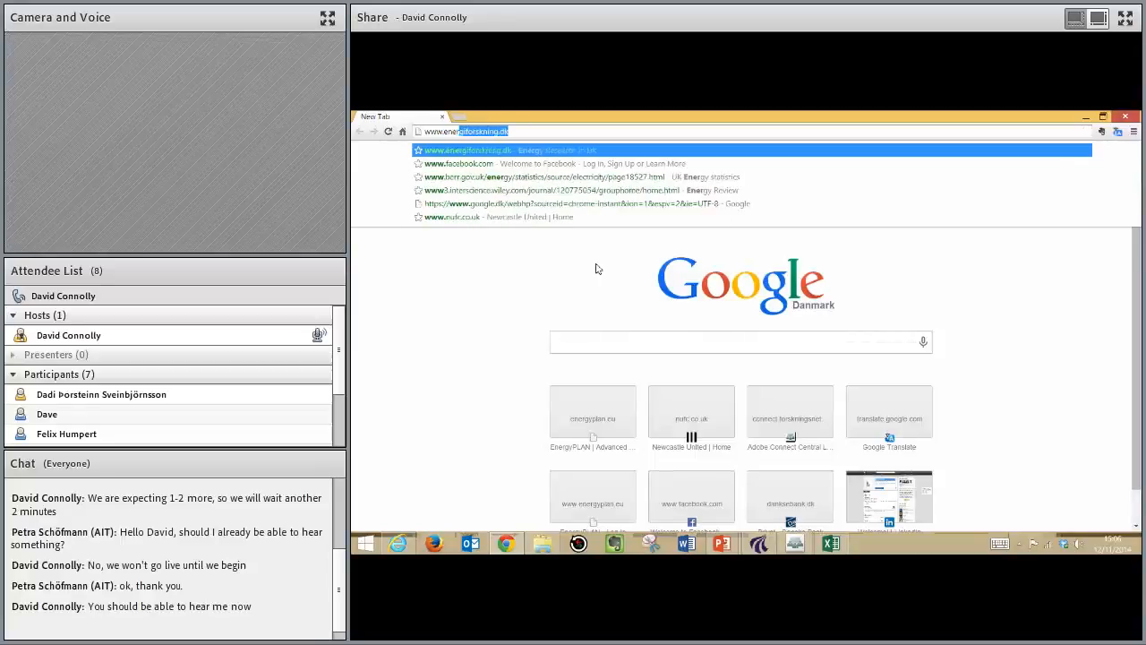
pyautogui.write('gyplan')
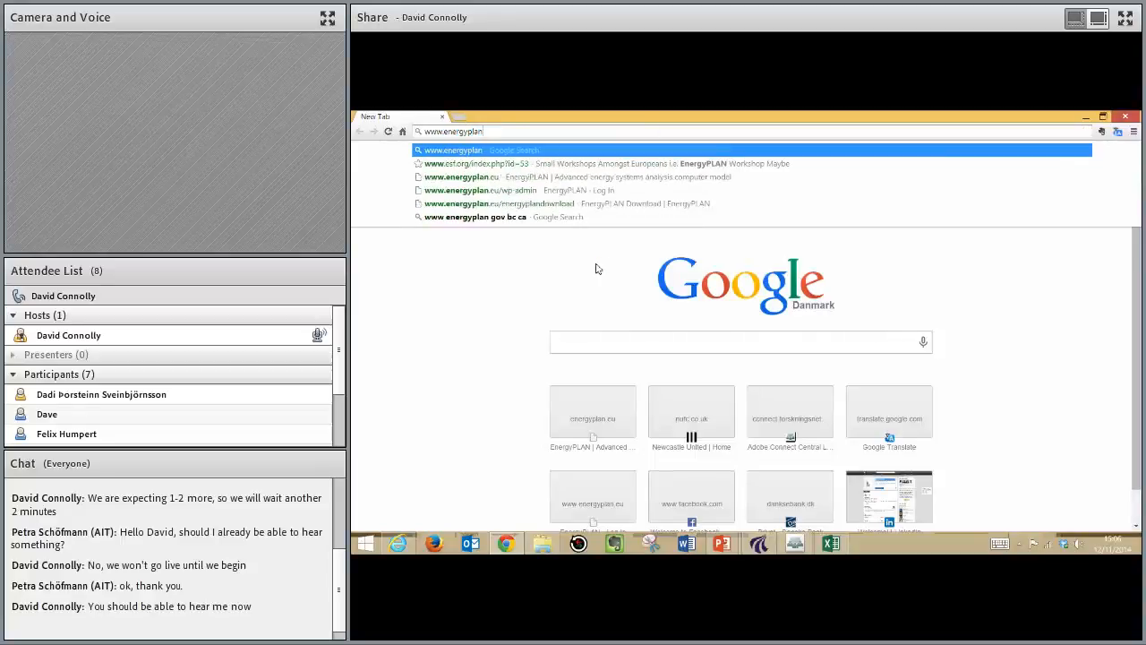
pyautogui.write('.eu')
pyautogui.press('Return')
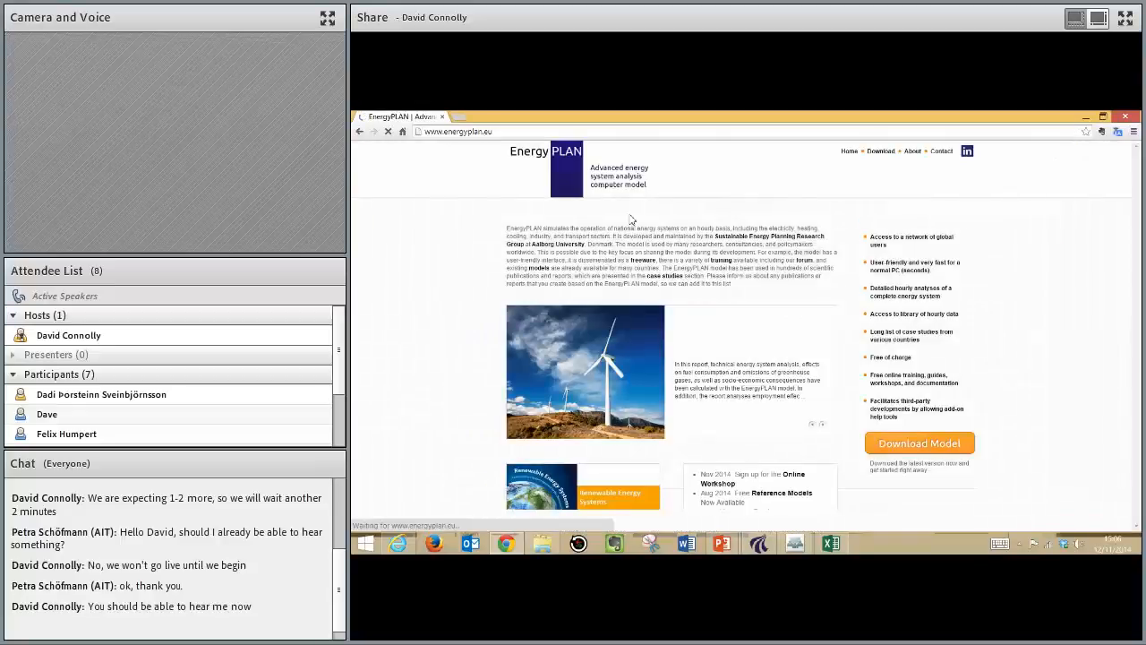
# Step: Download CostDatabase20.zip (Version 2.0, November 2014) from the website's Cost Database page
pyautogui.moveTo(824, 188)
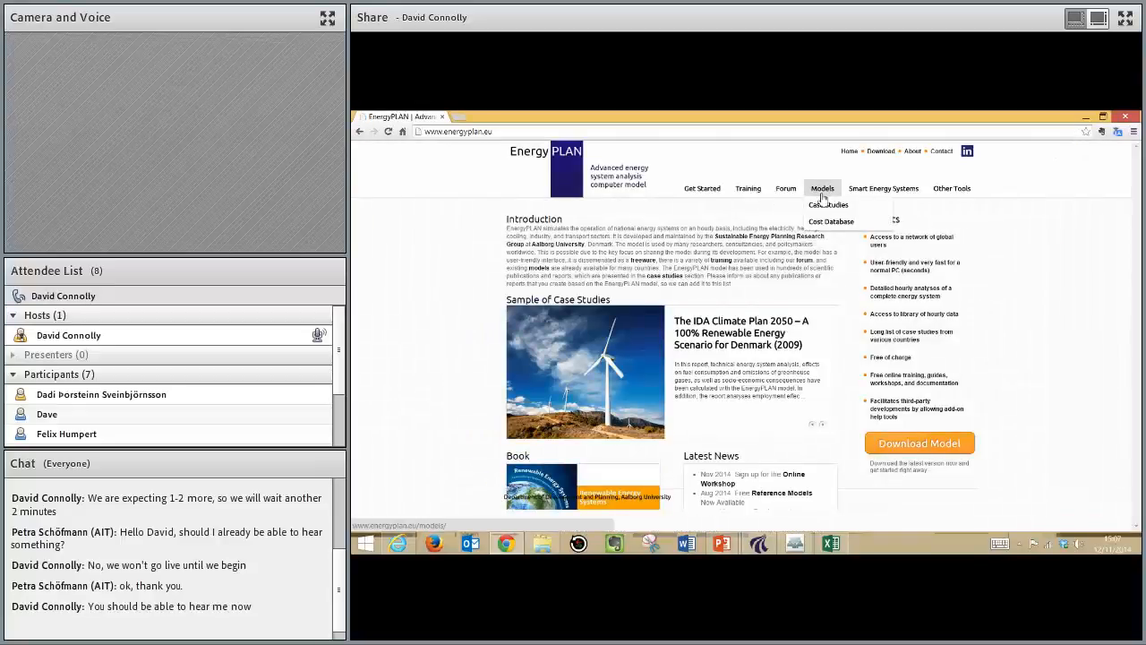
pyautogui.click(828, 224)
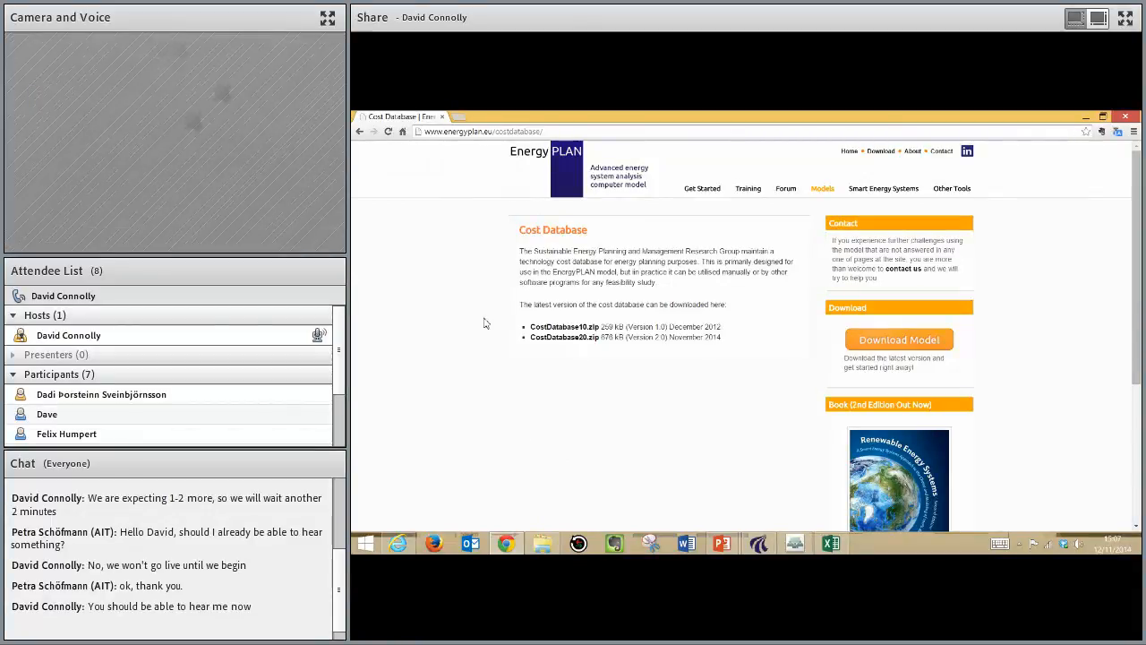
pyautogui.click(563, 340)
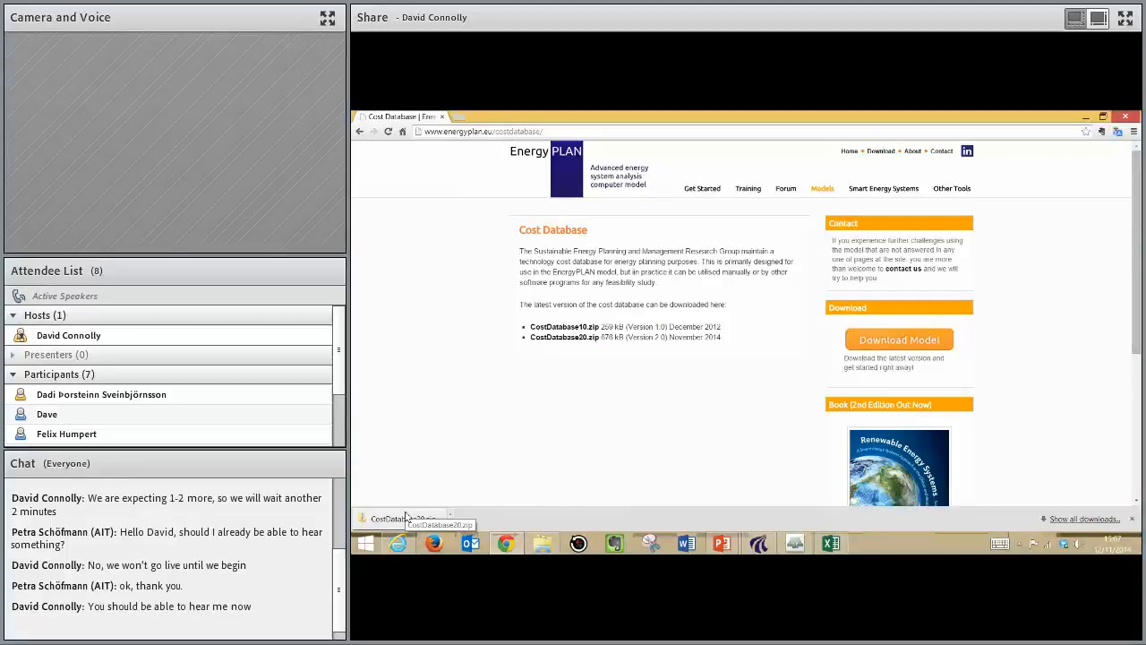
# Step: Open the Downloads folder and extract CostDatabase20.zip into its own CostDatabase20 folder with 7-Zip
pyautogui.click(366, 544)
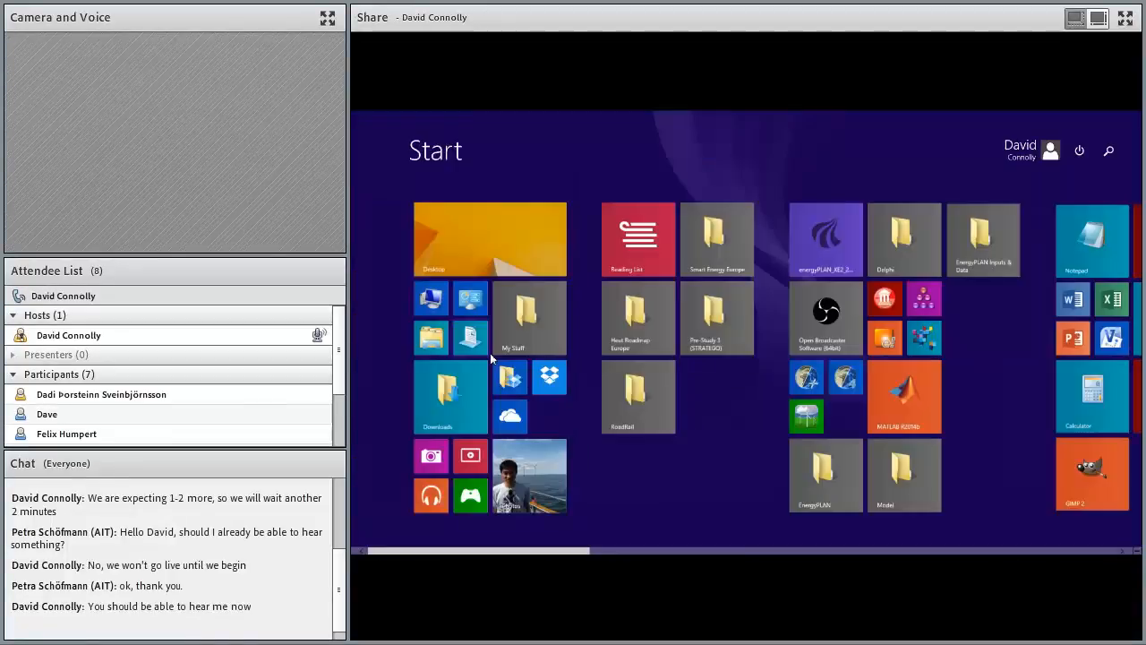
pyautogui.click(455, 399)
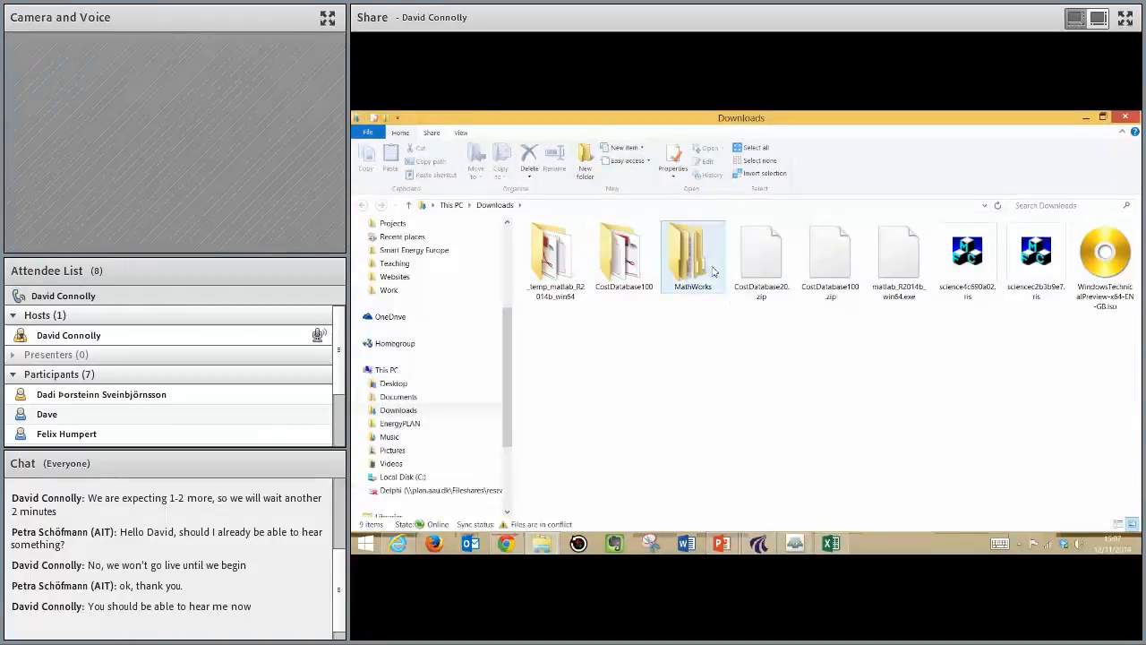
pyautogui.doubleClick(768, 266)
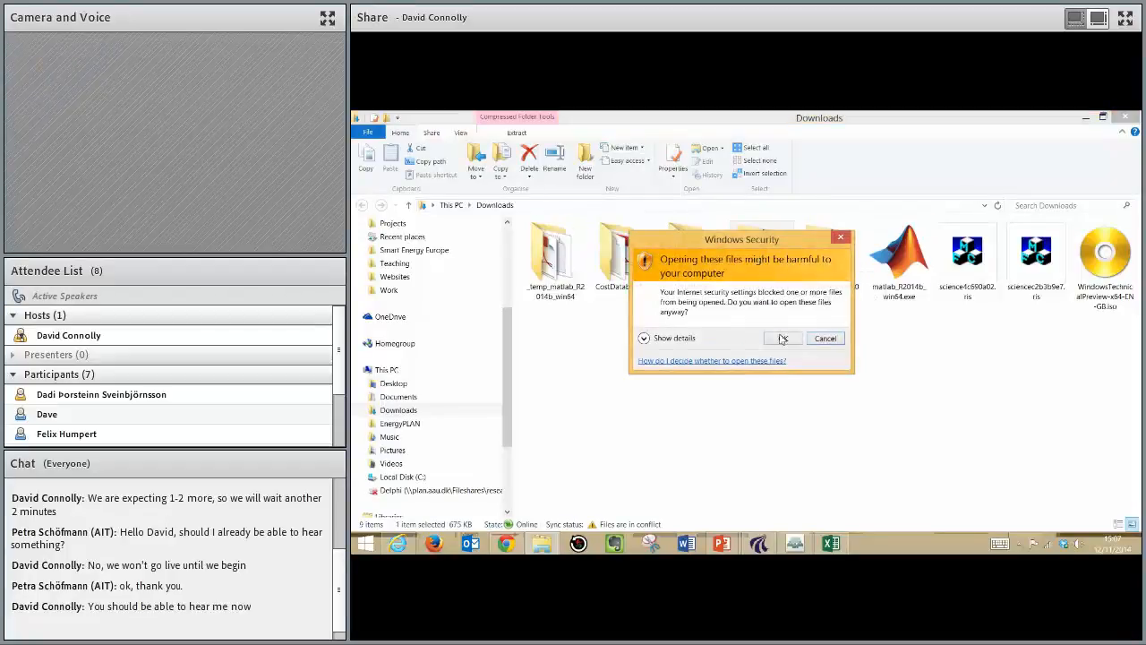
pyautogui.click(783, 337)
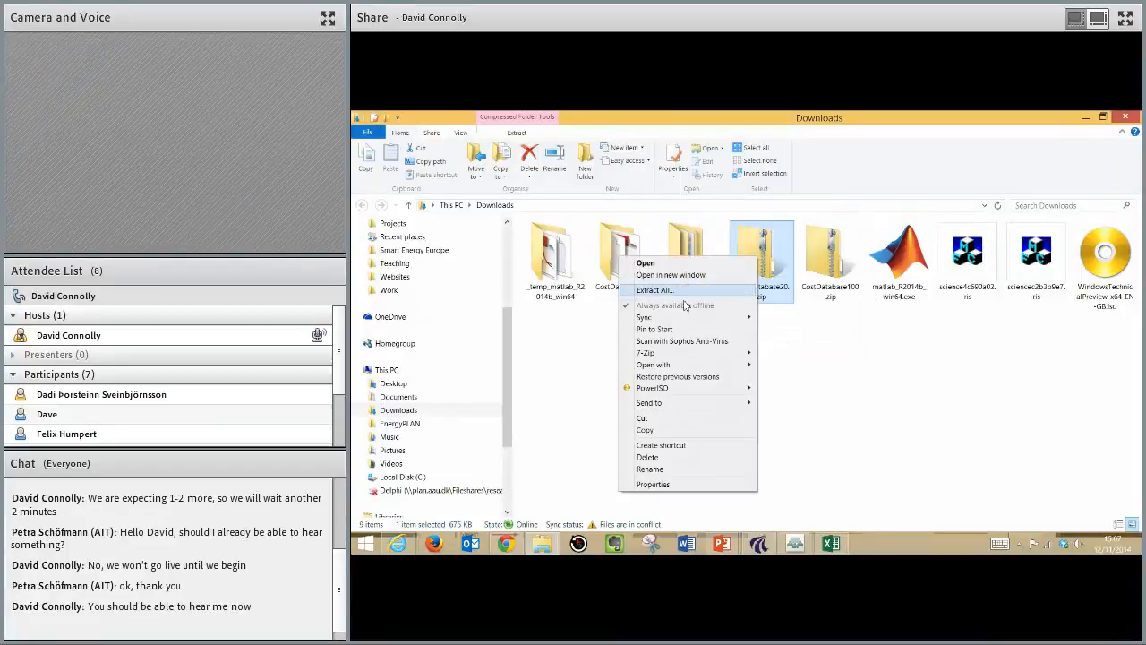
pyautogui.moveTo(664, 354)
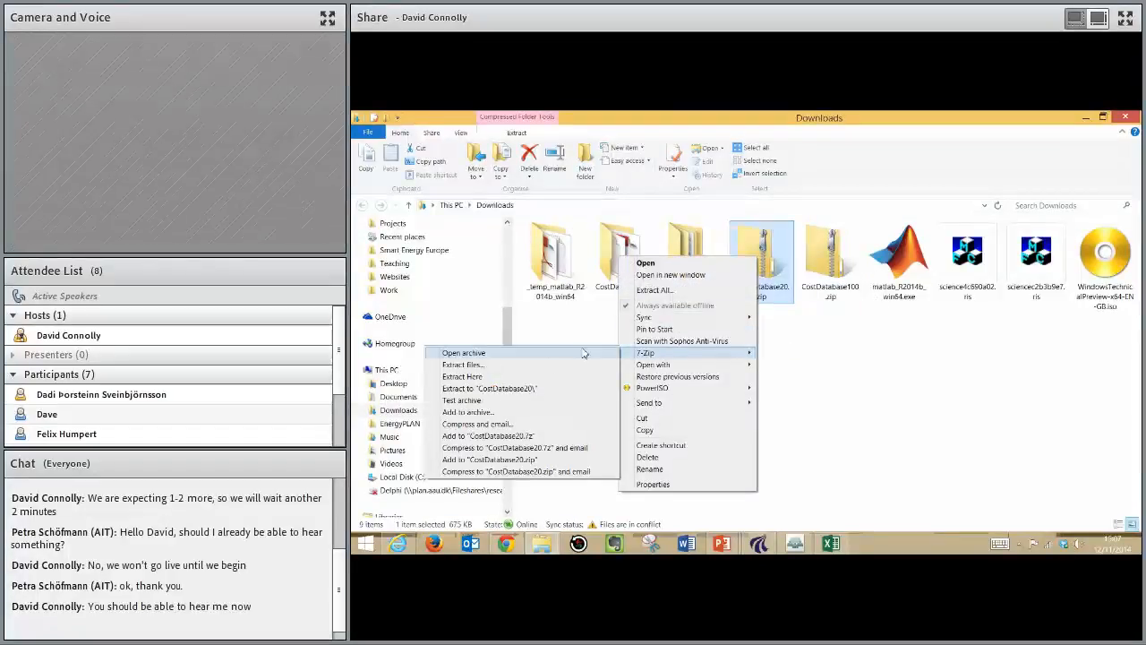
pyautogui.click(525, 376)
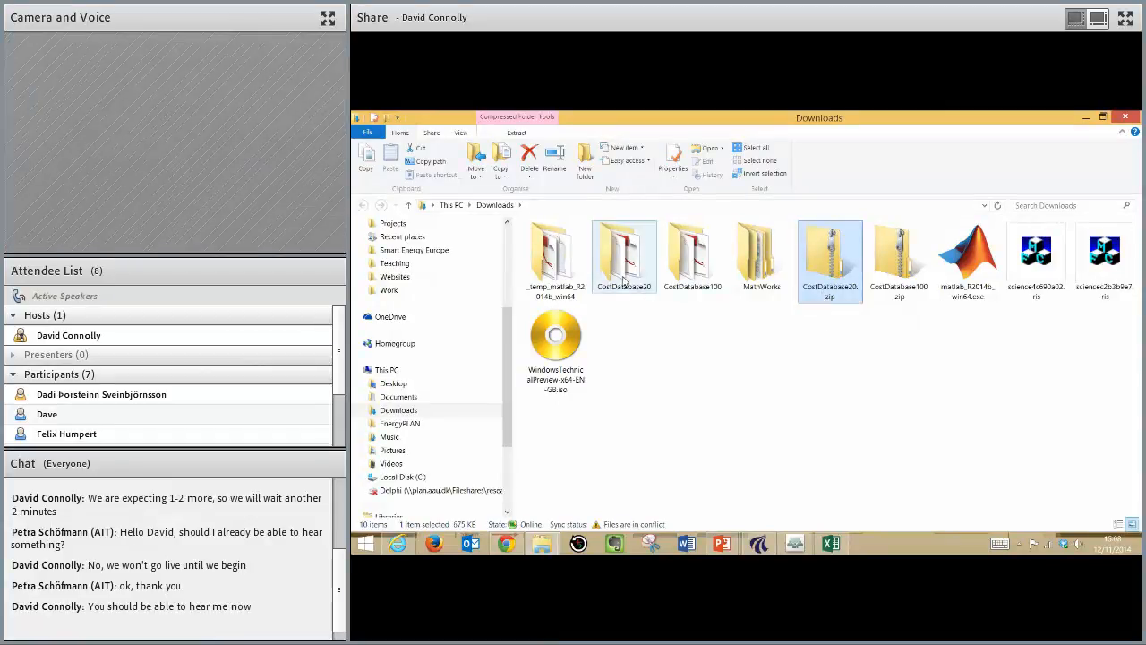
# Step: Open the extracted CostDatabase20 folder and look over the cost database PDF and the 2020 costs text file
pyautogui.click(621, 249)
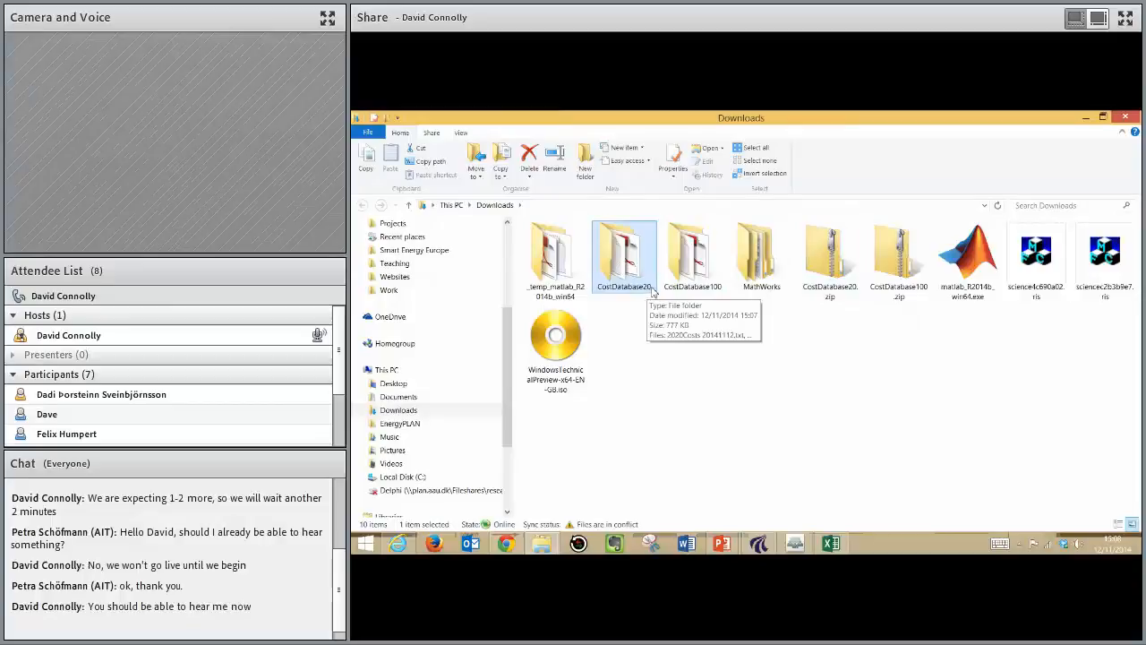
pyautogui.doubleClick(624, 257)
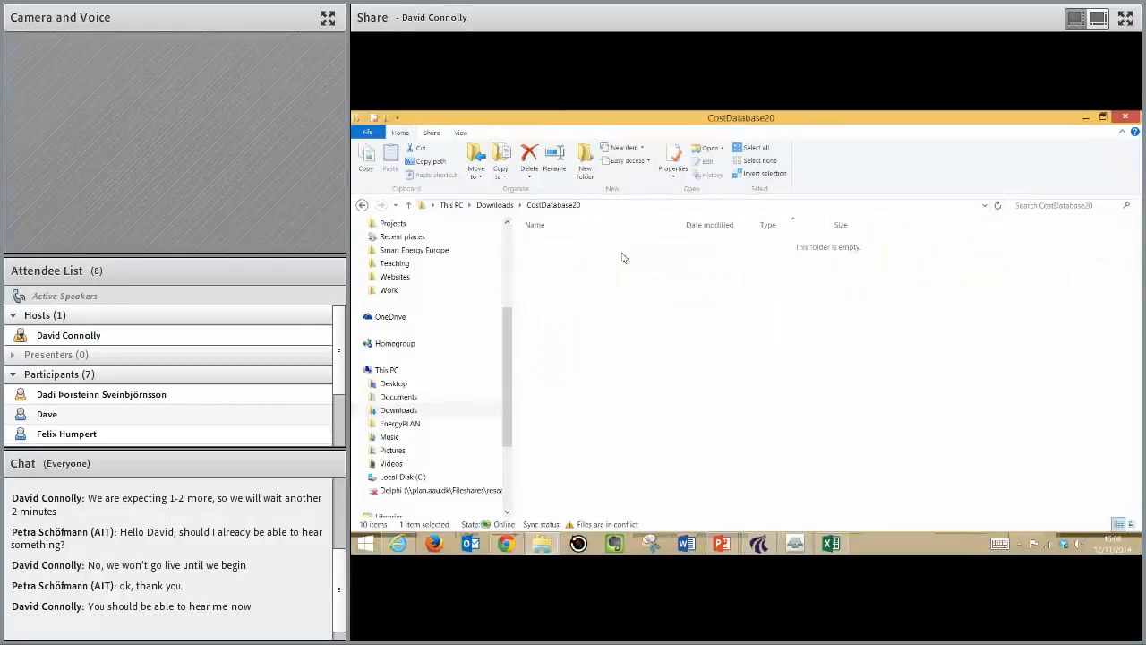
pyautogui.click(597, 247)
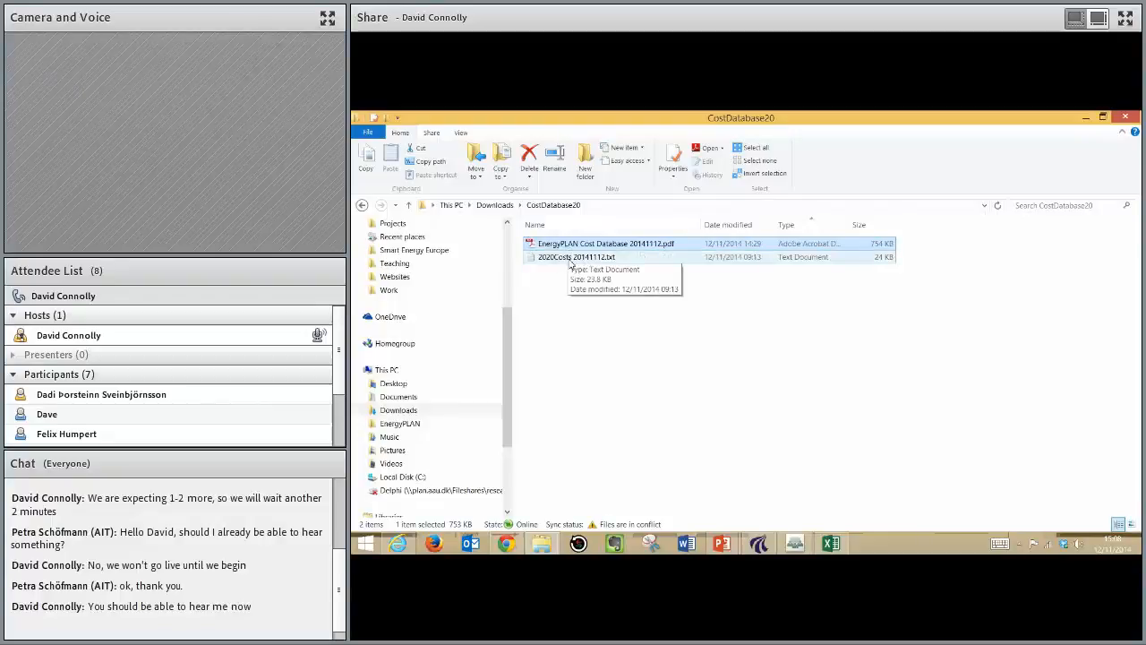
pyautogui.click(582, 306)
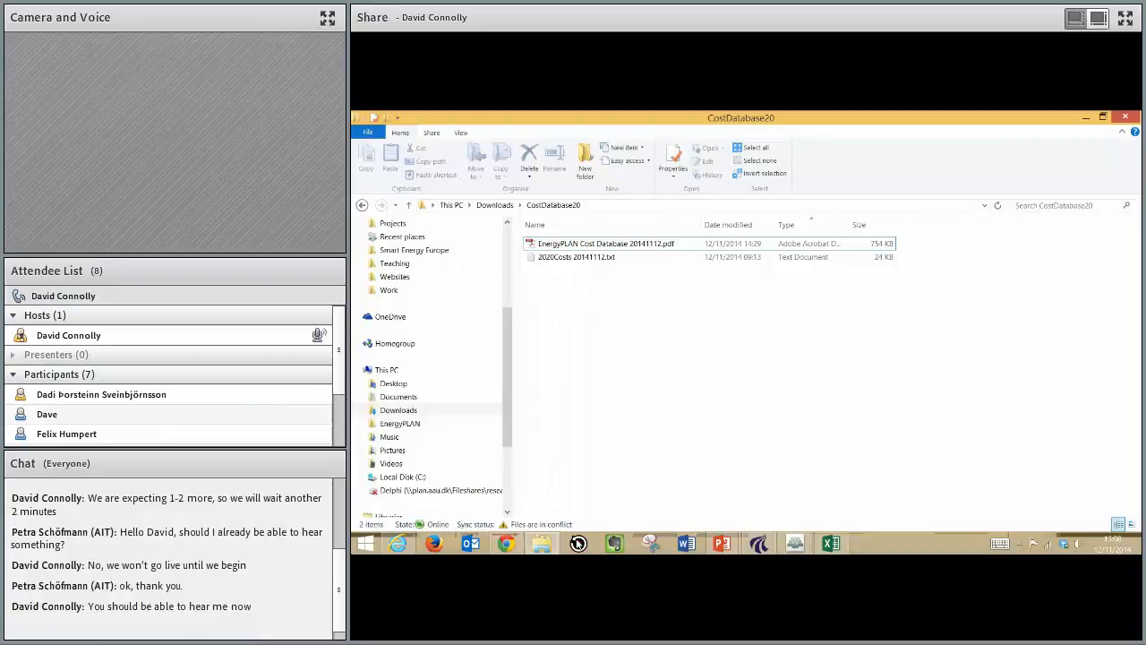
# Step: Open the EnergyPLAN project folder in a new window and browse into Model, energyPlan Data, Cost
pyautogui.press('super')
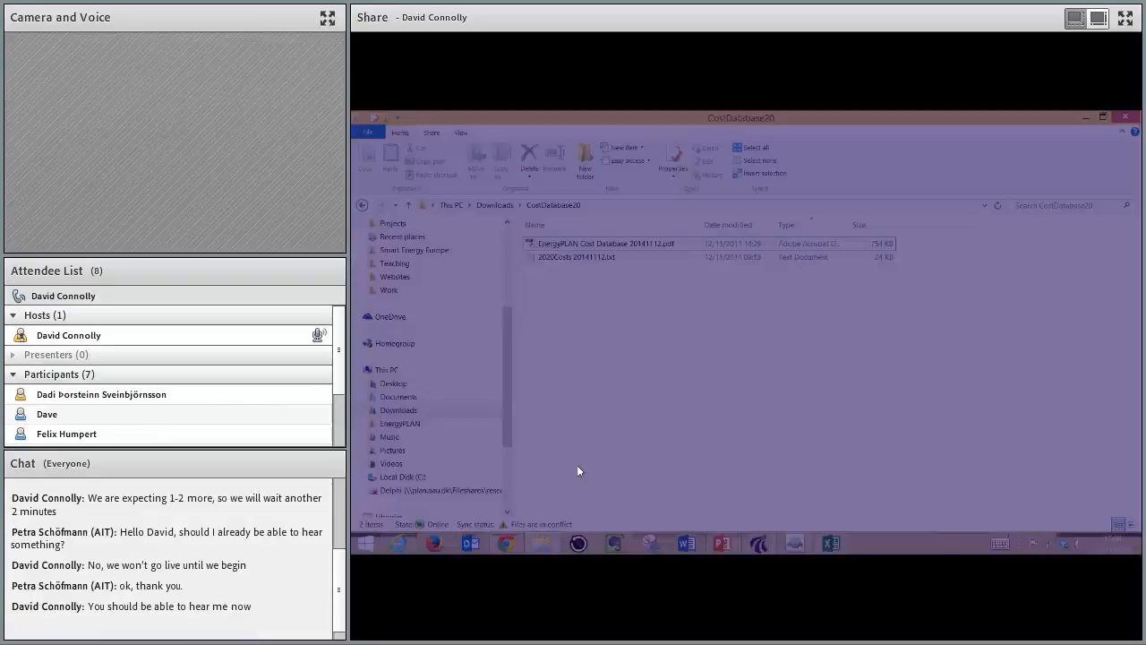
pyautogui.click(827, 484)
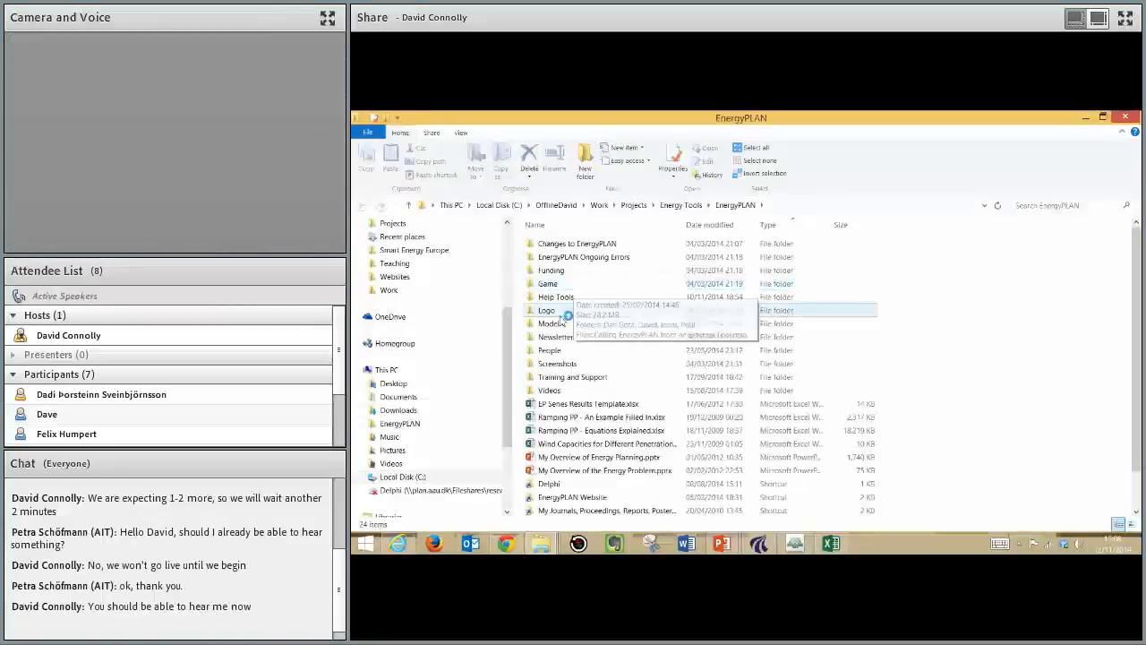
pyautogui.doubleClick(550, 323)
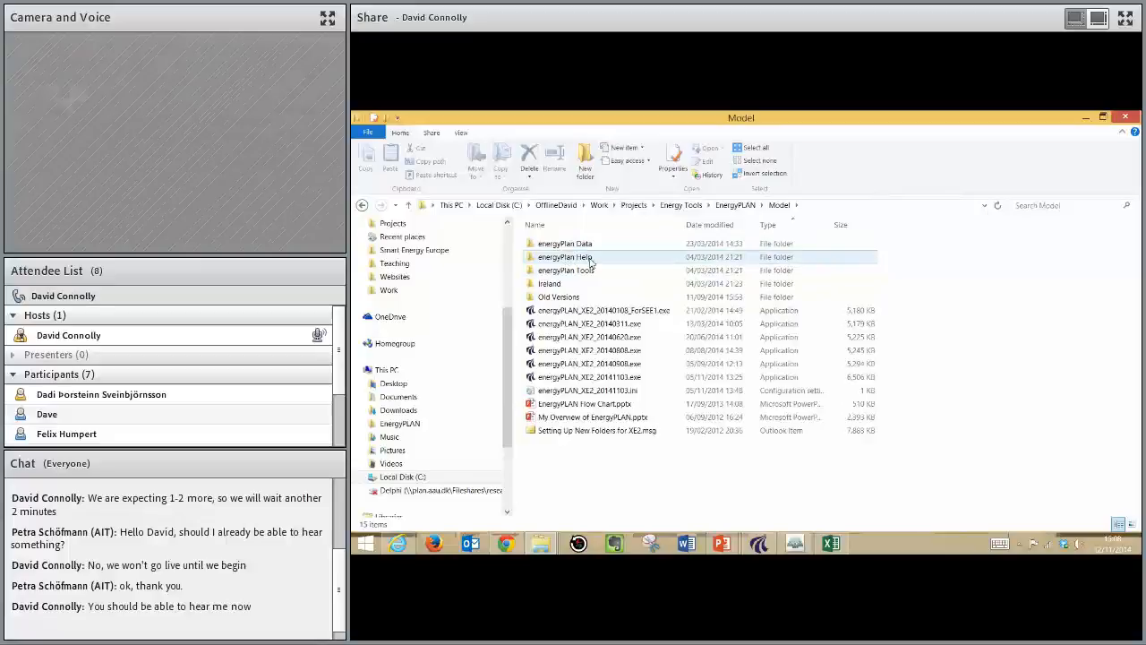
pyautogui.doubleClick(576, 247)
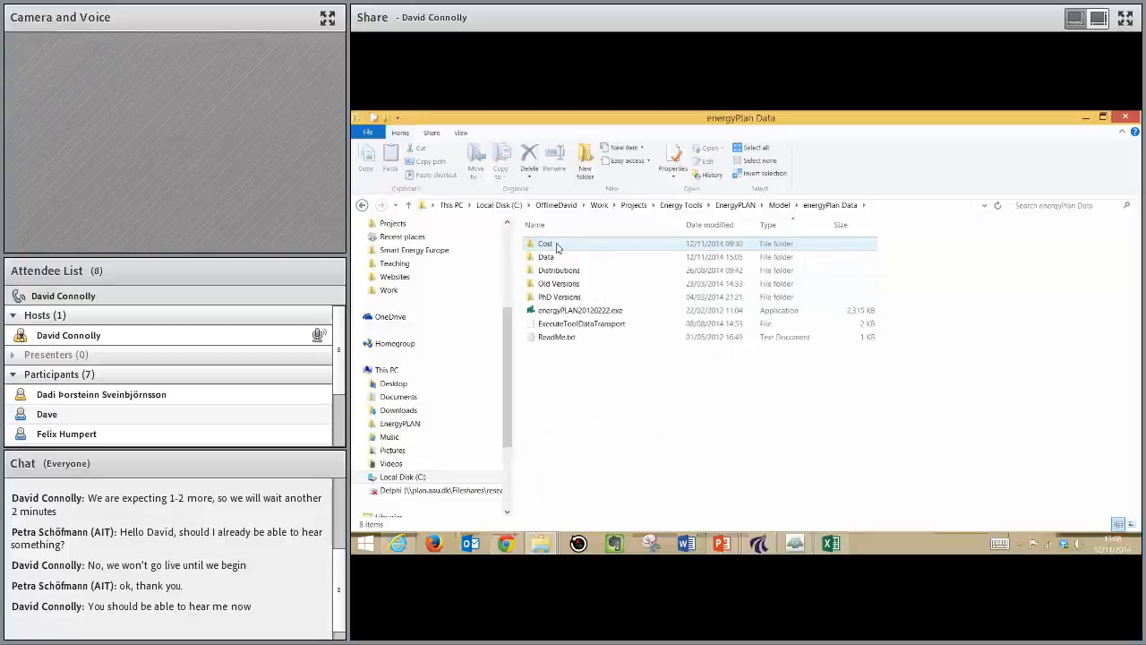
pyautogui.doubleClick(556, 245)
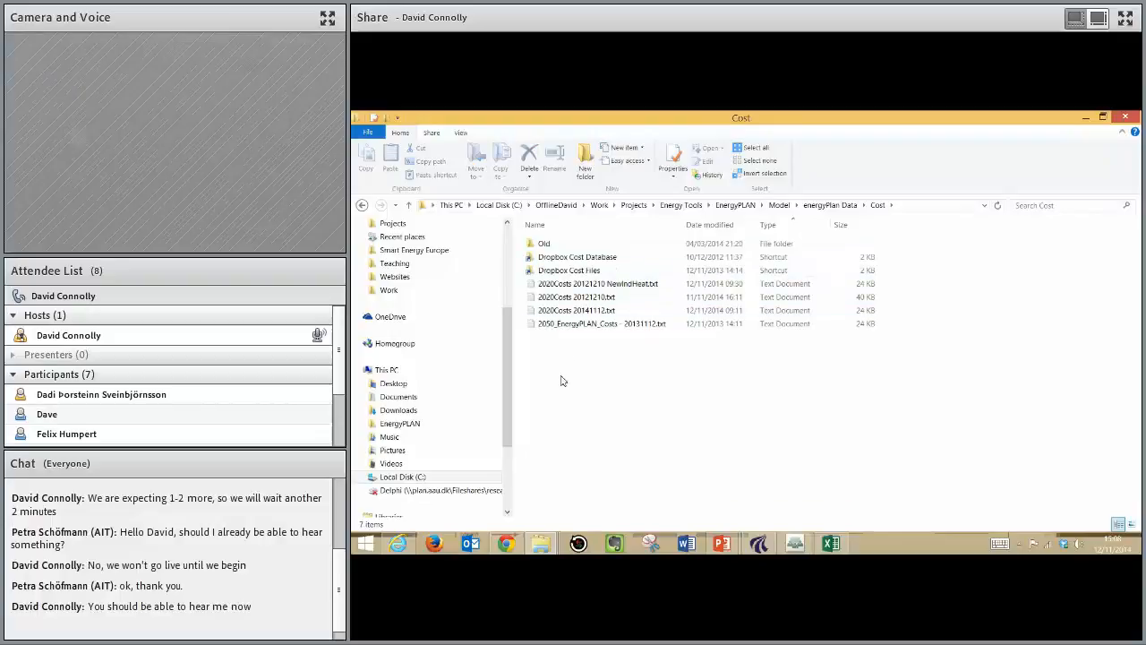
# Step: Copy 2020Costs 20141112.txt from the CostDatabase20 folder into the Cost folder, replacing the existing file
pyautogui.hotkey('alt', 'Tab')
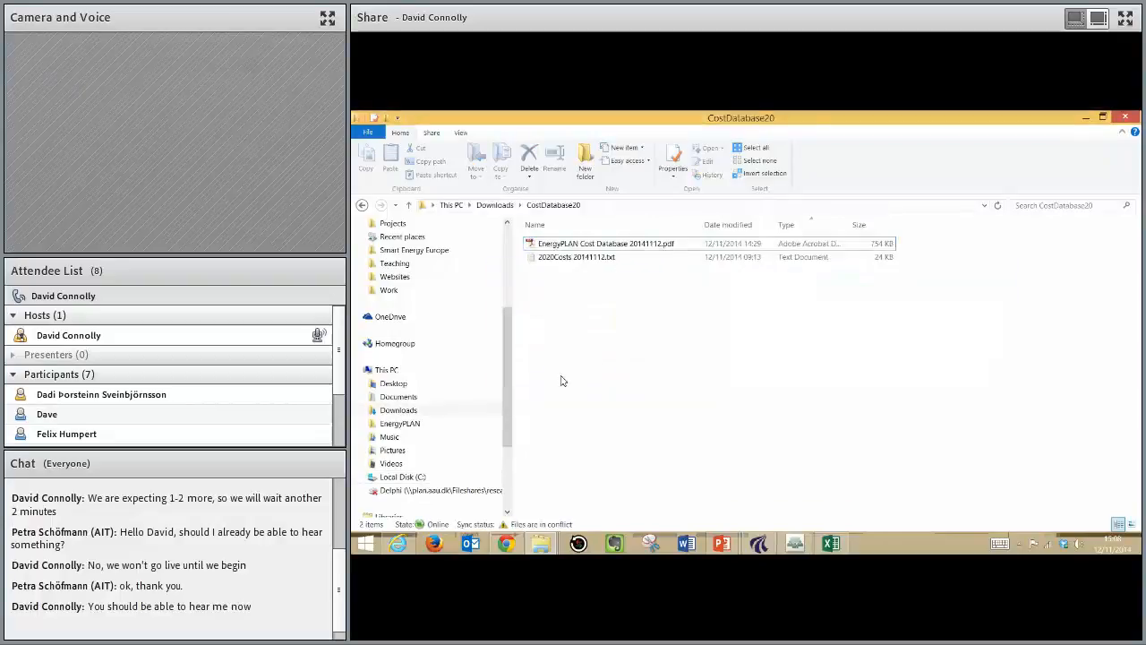
pyautogui.click(574, 259)
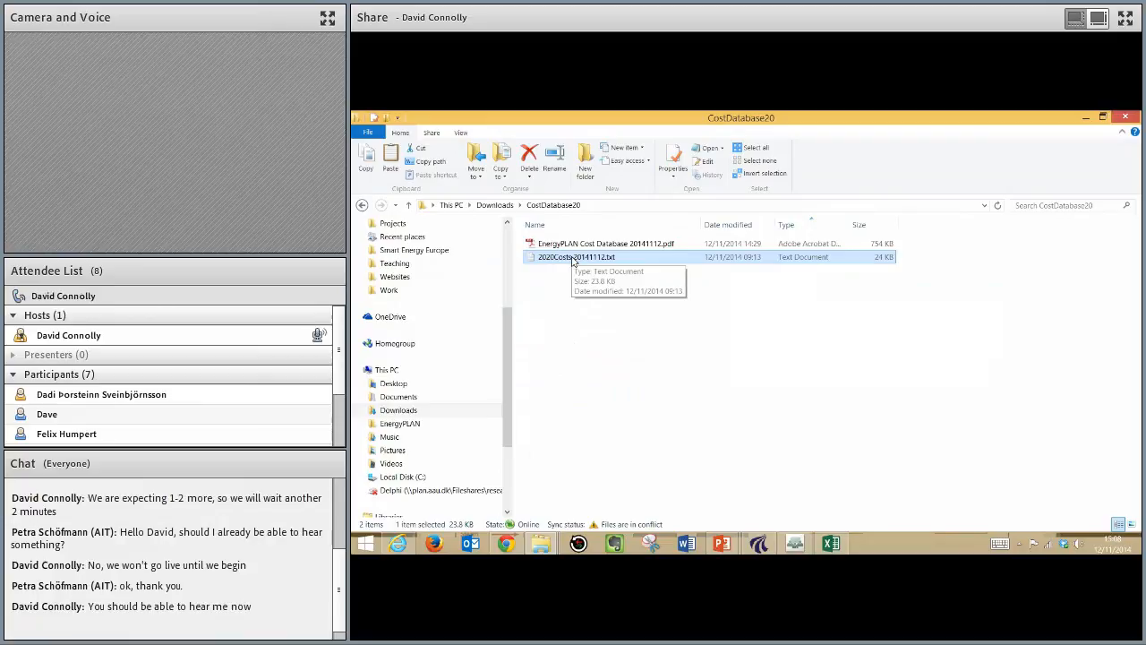
pyautogui.hotkey('ctrl', 'c')
pyautogui.hotkey('alt', 'Tab')
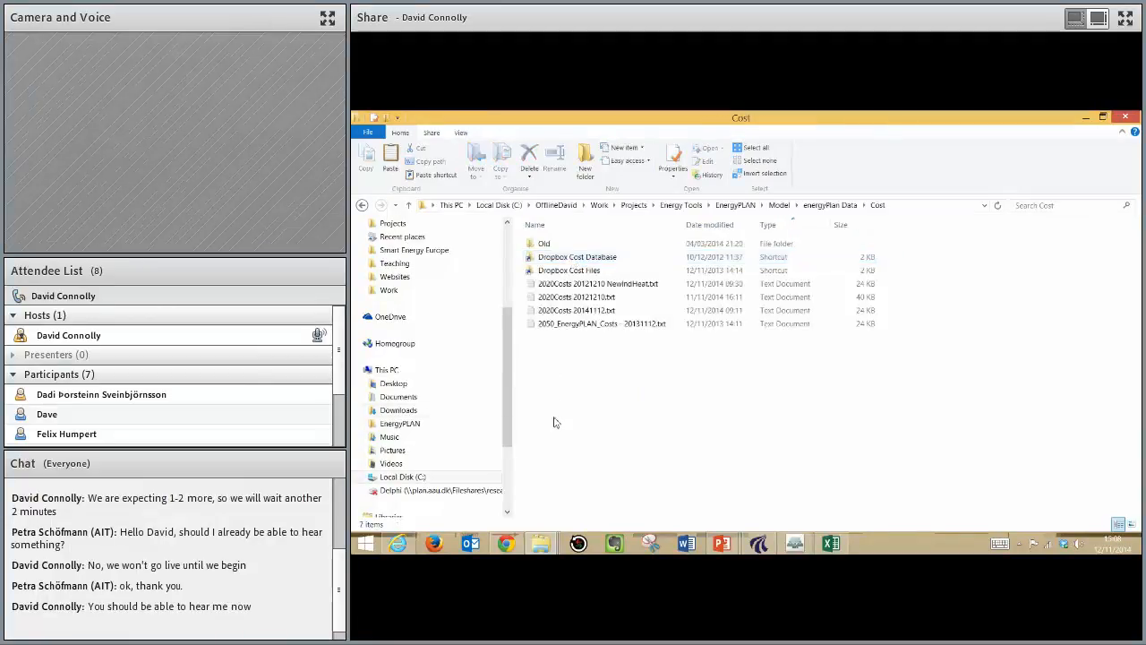
pyautogui.hotkey('ctrl', 'v')
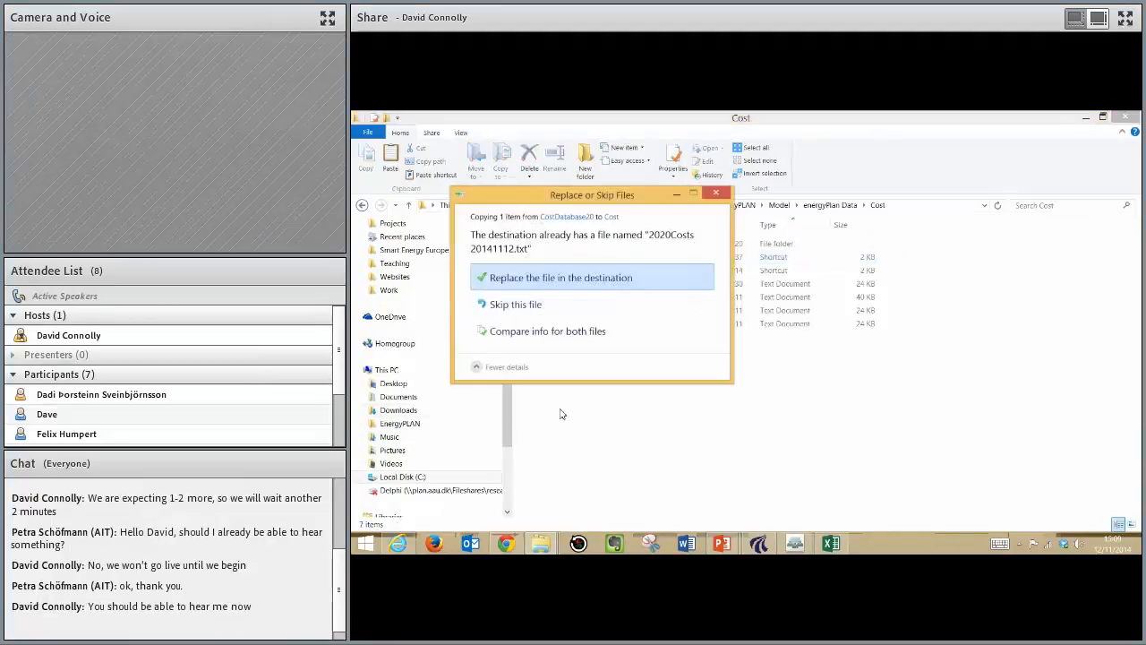
pyautogui.click(562, 280)
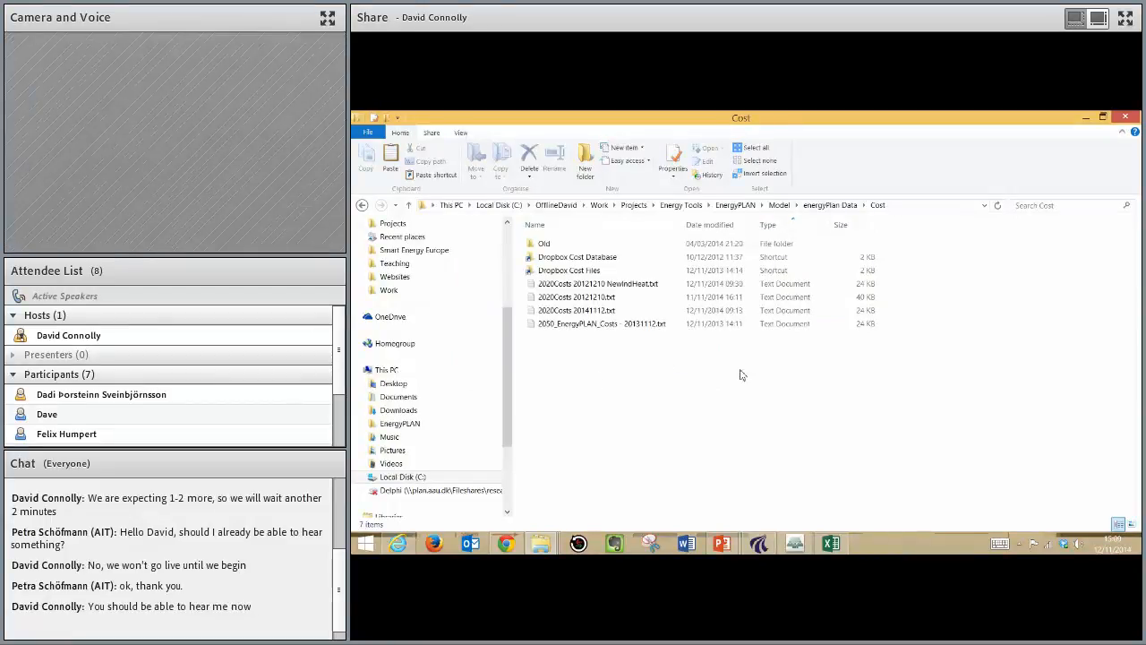
# Step: Switch to EnergyPLAN and load 2020Costs 20141112.txt as the new cost data for the model
pyautogui.click(760, 543)
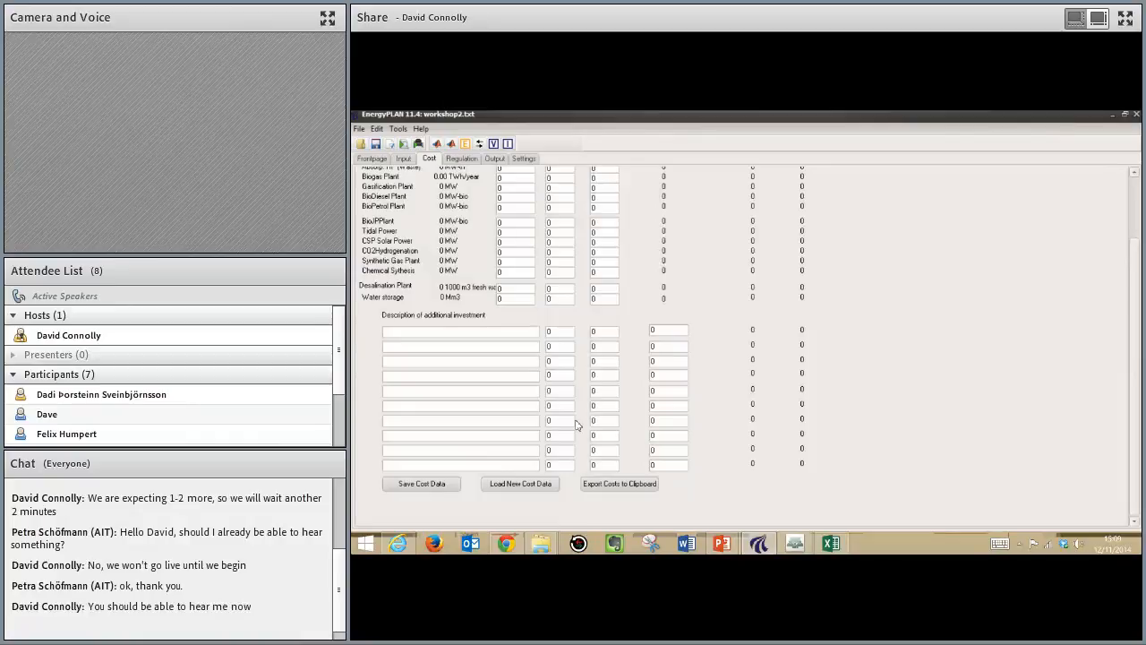
pyautogui.click(523, 484)
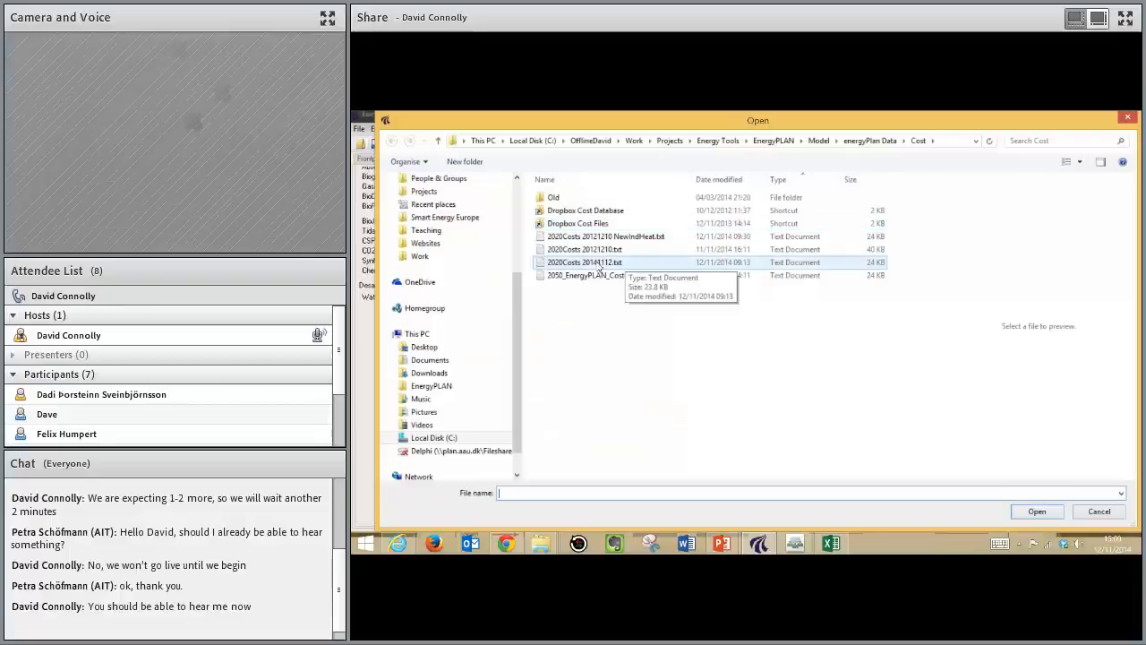
pyautogui.click(591, 265)
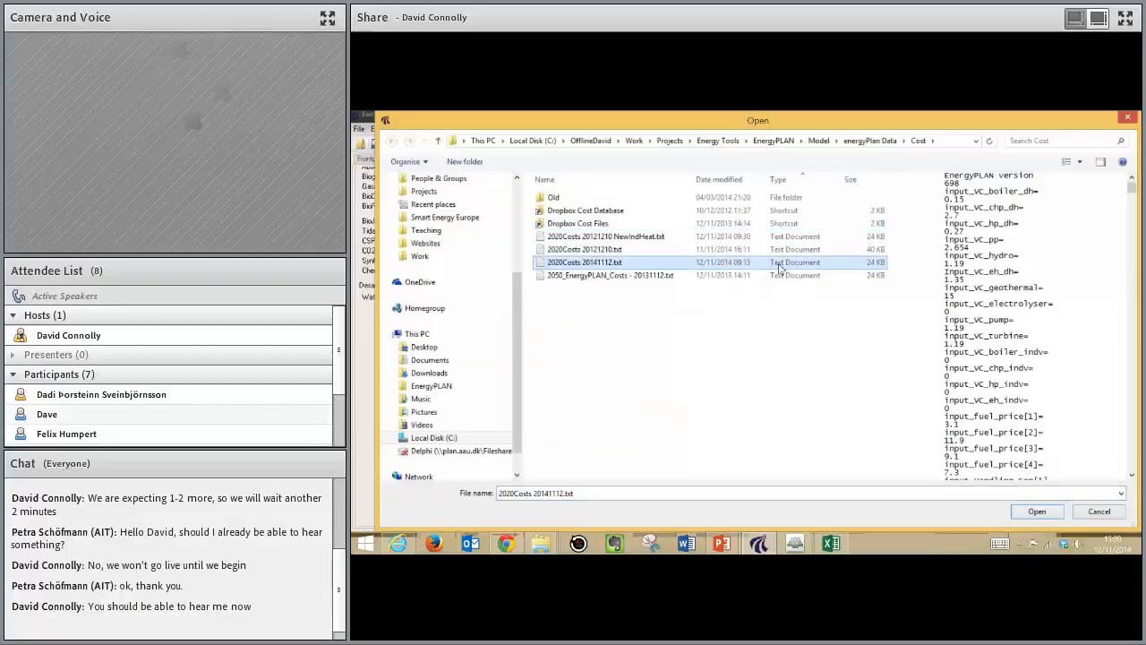
pyautogui.click(1032, 518)
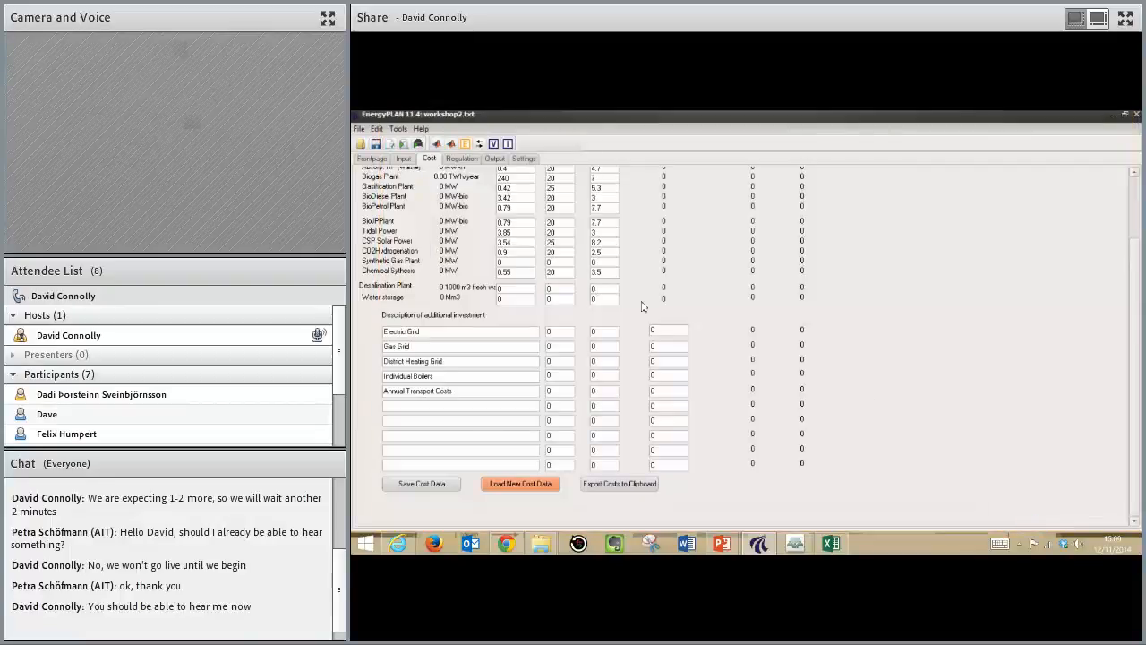
# Step: Look over the loaded cost data for additional investments, investment and fixed O&M, variable operation, and fuel, taxes and CO2
pyautogui.scroll(5, 1088, 367)
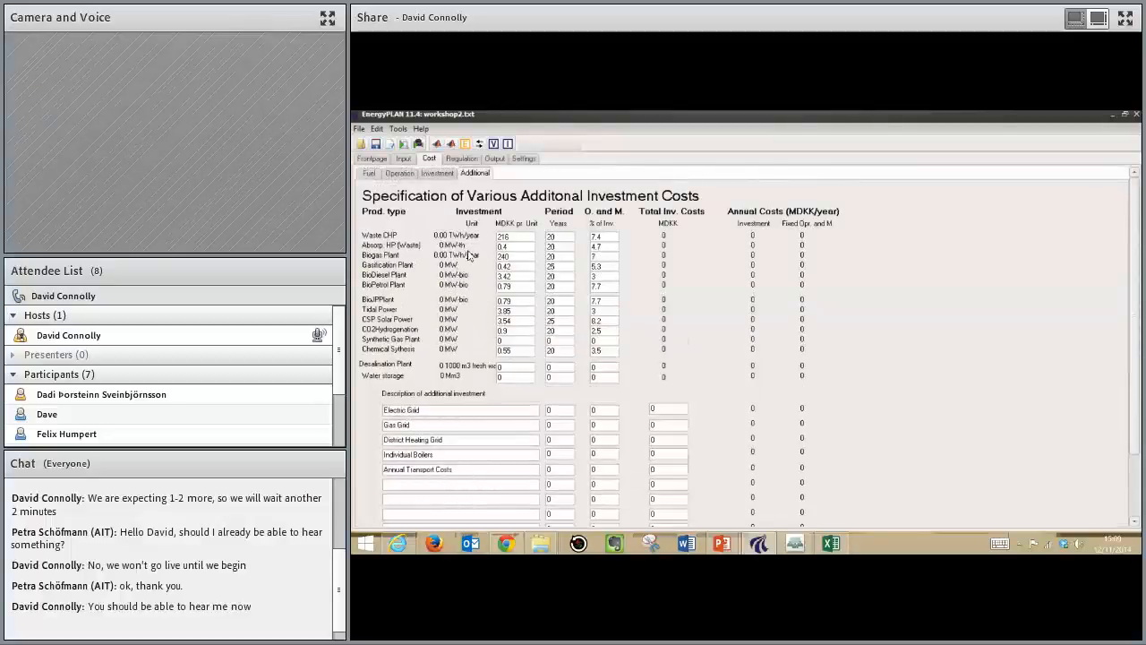
pyautogui.click(438, 175)
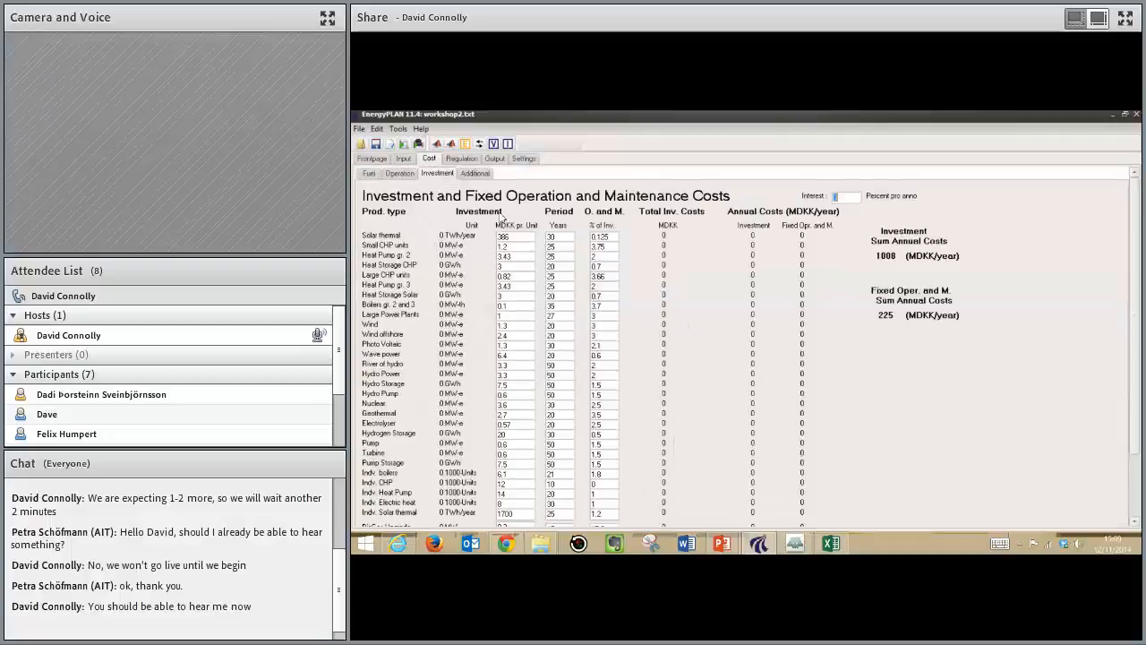
pyautogui.click(394, 175)
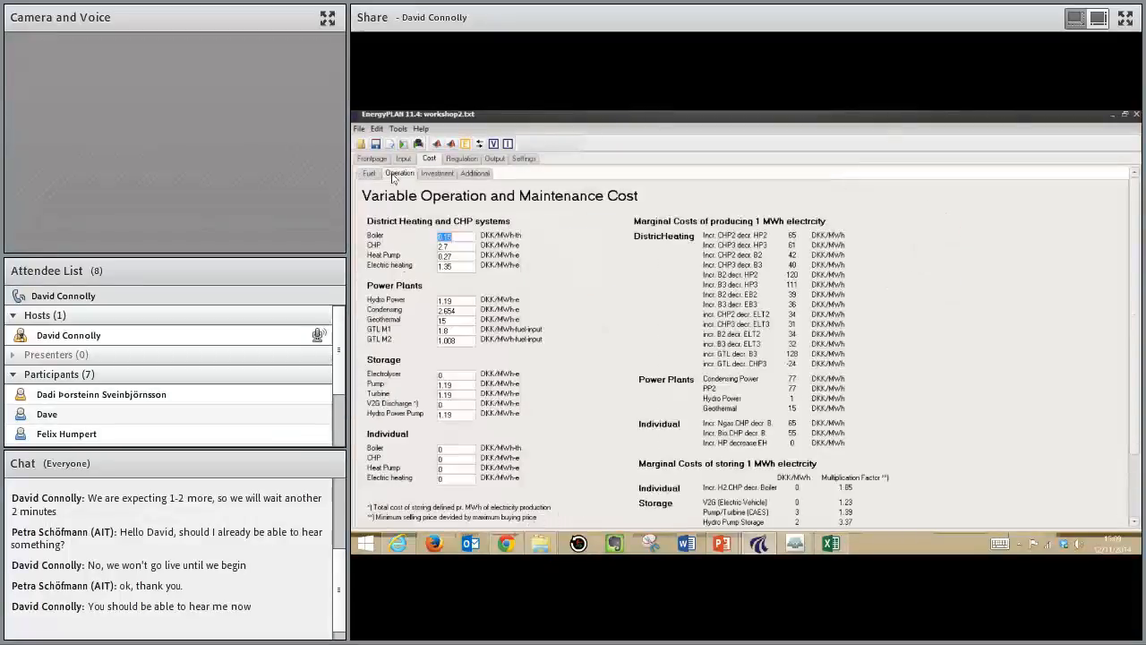
pyautogui.hotkey('ctrl', 'shift', 'Tab')
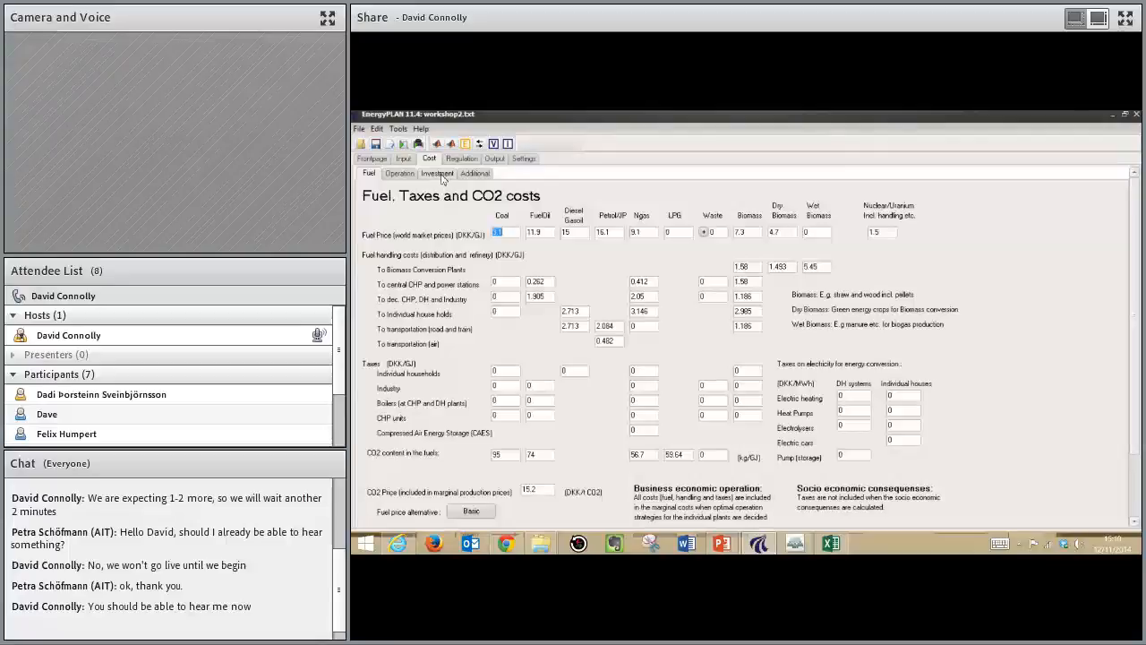
pyautogui.click(440, 174)
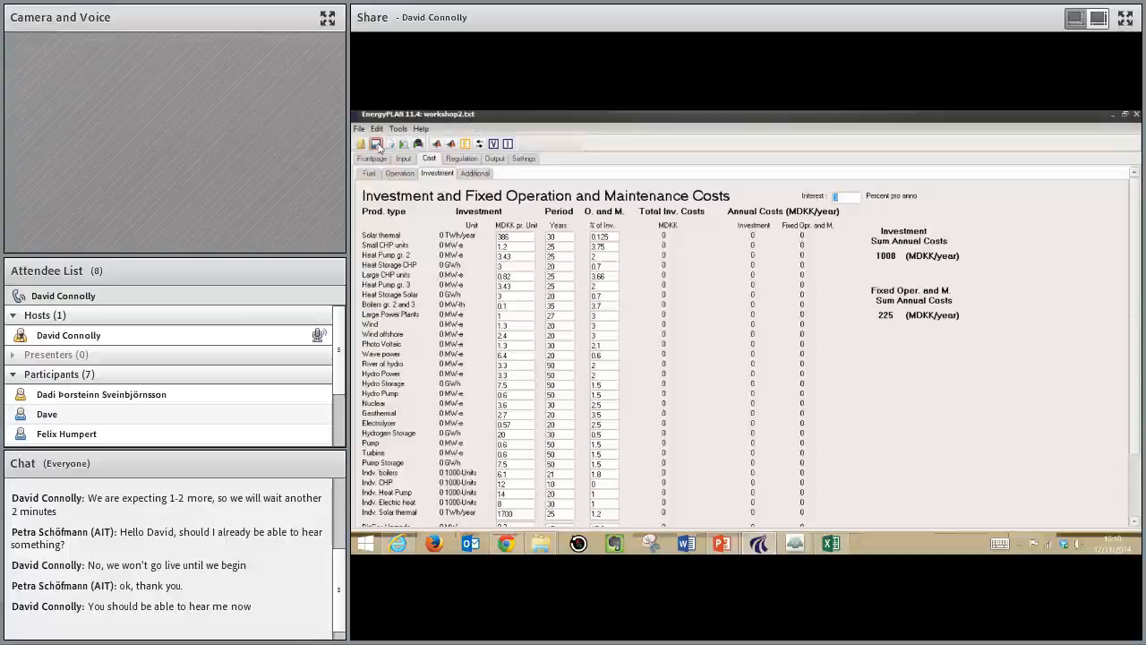
# Step: Save the model with its loaded costs as workshop2.txt in the energyPlan Data\Data folder
pyautogui.click(359, 128)
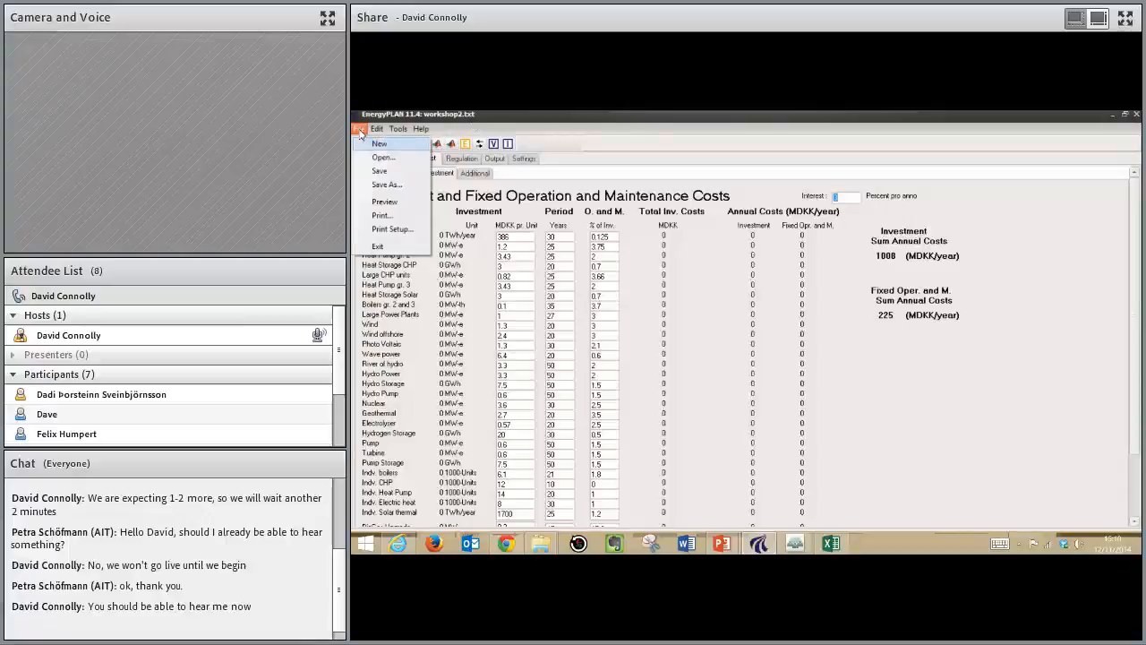
pyautogui.click(380, 184)
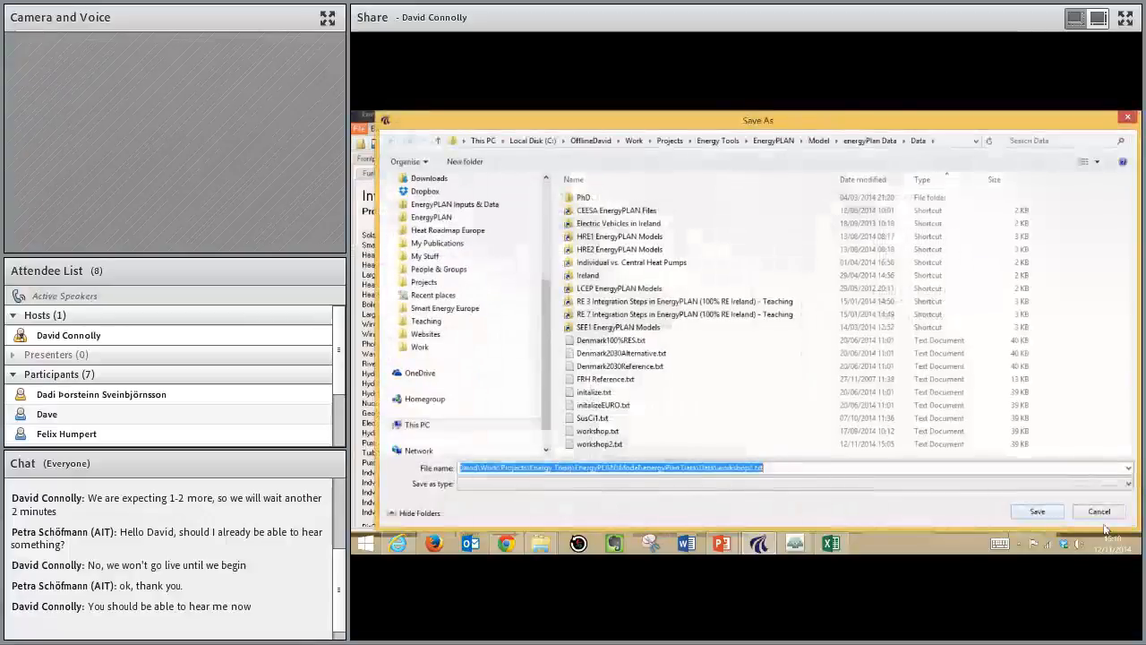
pyautogui.click(618, 445)
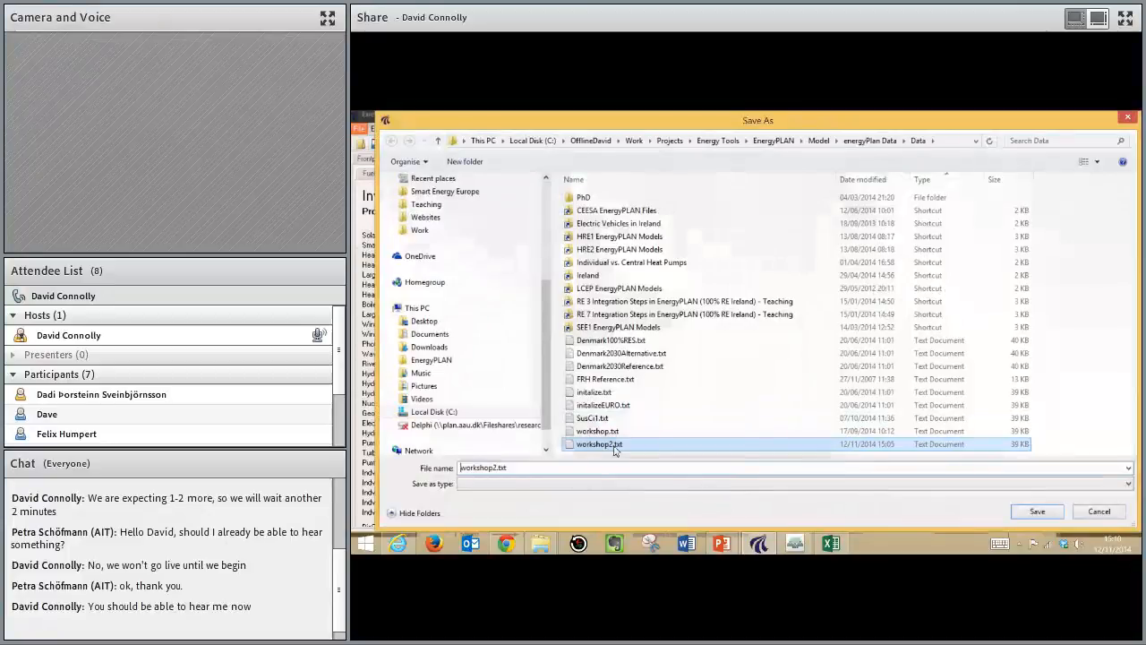
pyautogui.click(1036, 512)
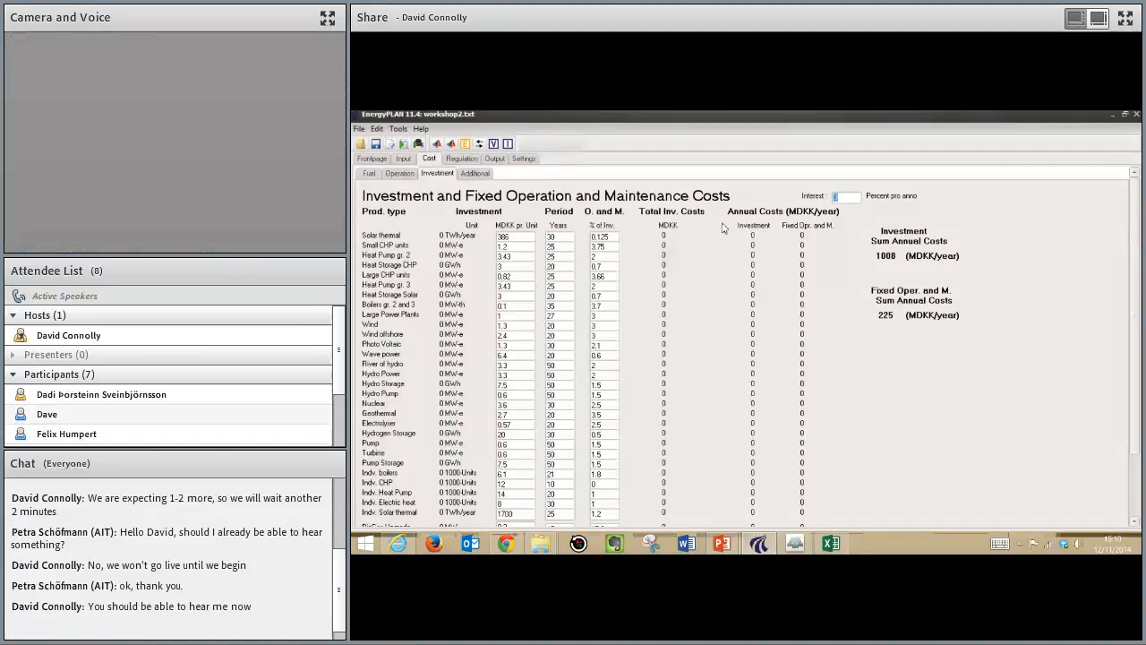
# Step: Check the demands on the PowerPoint agenda slide and set the electricity demand to 20 TWh/year in EnergyPLAN
pyautogui.click(722, 544)
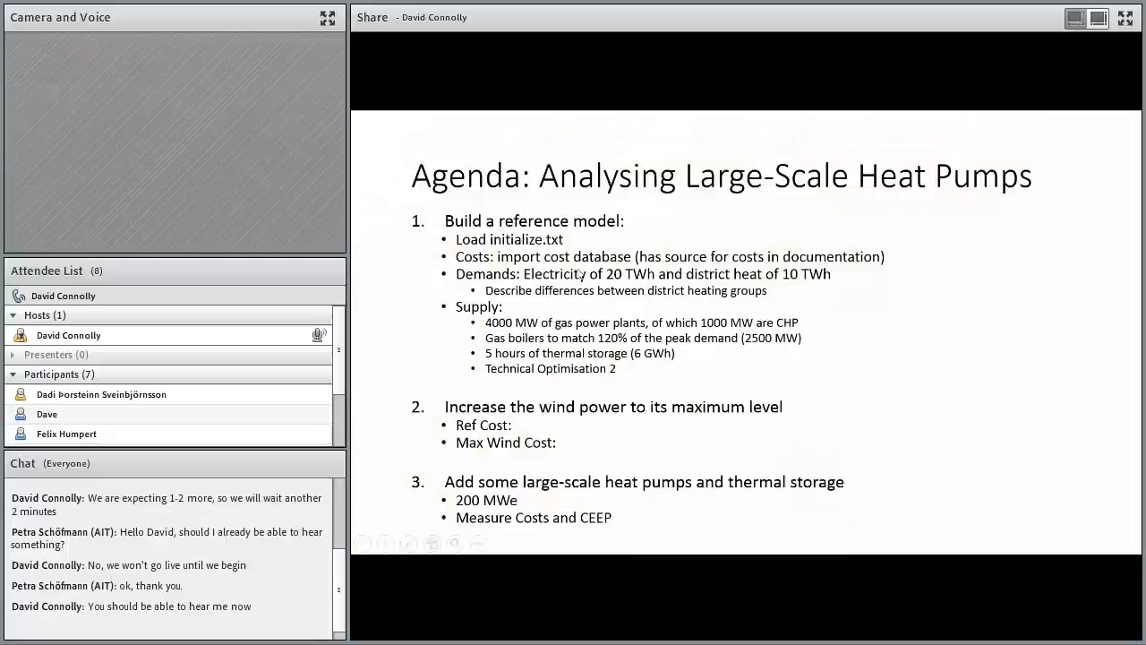
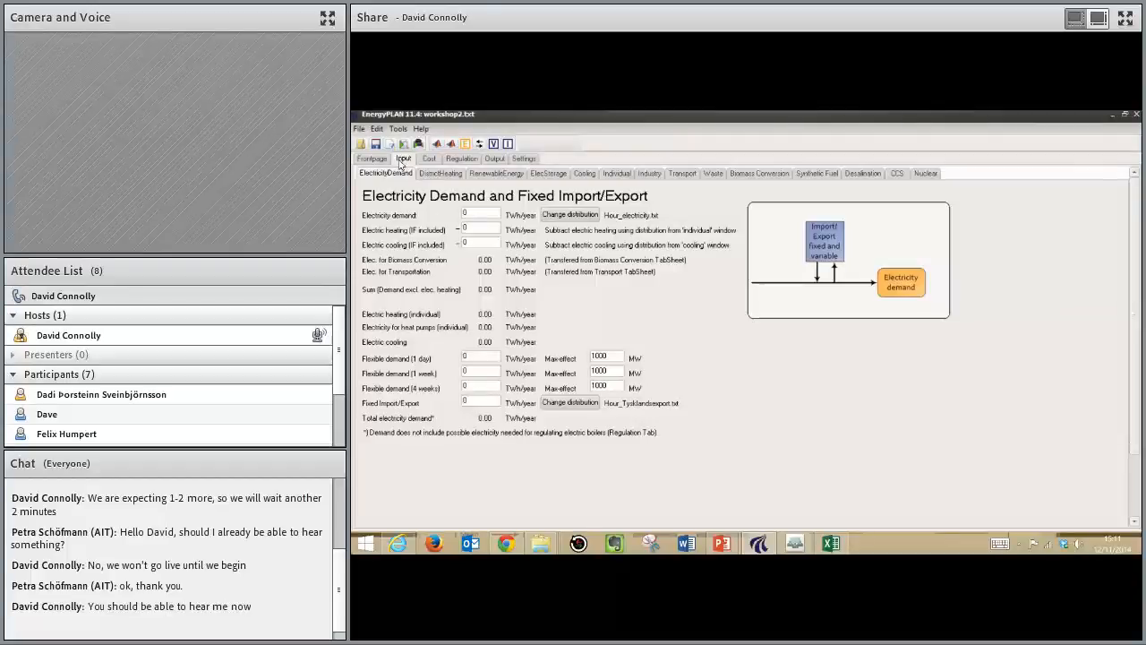
pyautogui.doubleClick(480, 213)
pyautogui.write('20')
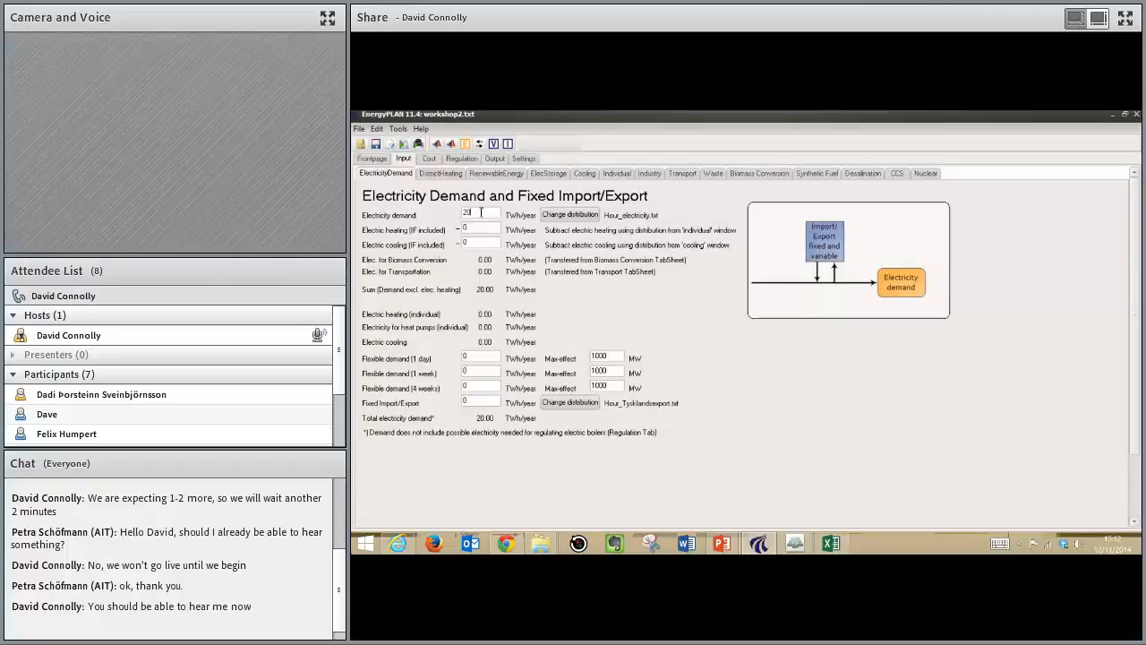
# Step: Open the district heating inputs and consult The FIDE Guide page on the EnergyPLAN website in Chrome
pyautogui.click(444, 176)
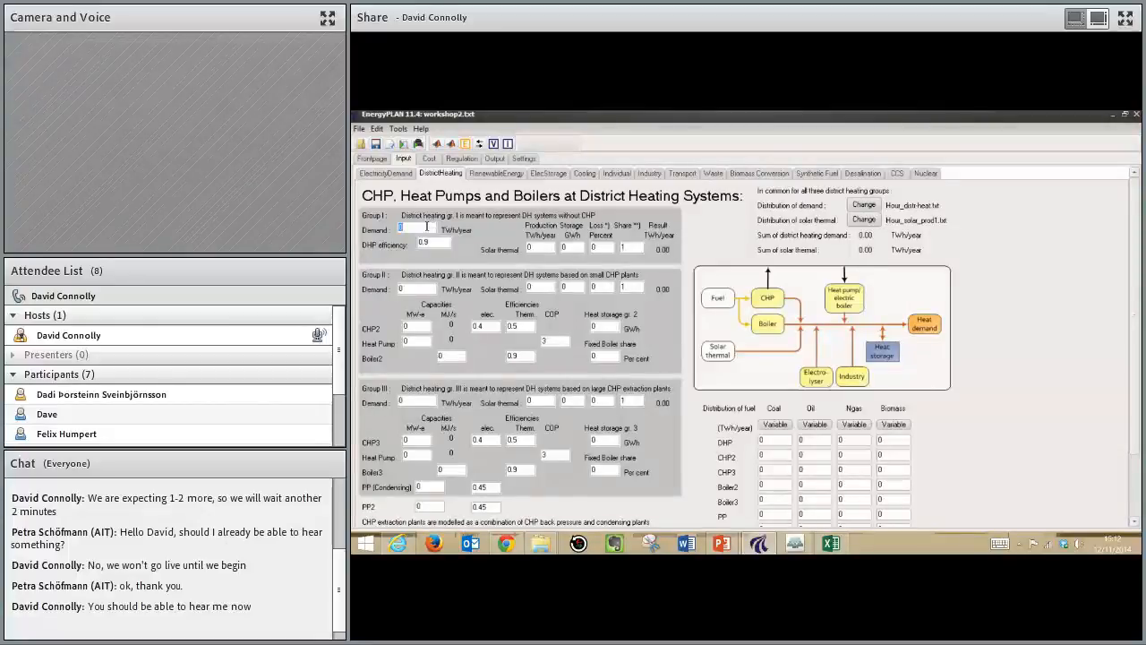
pyautogui.click(427, 226)
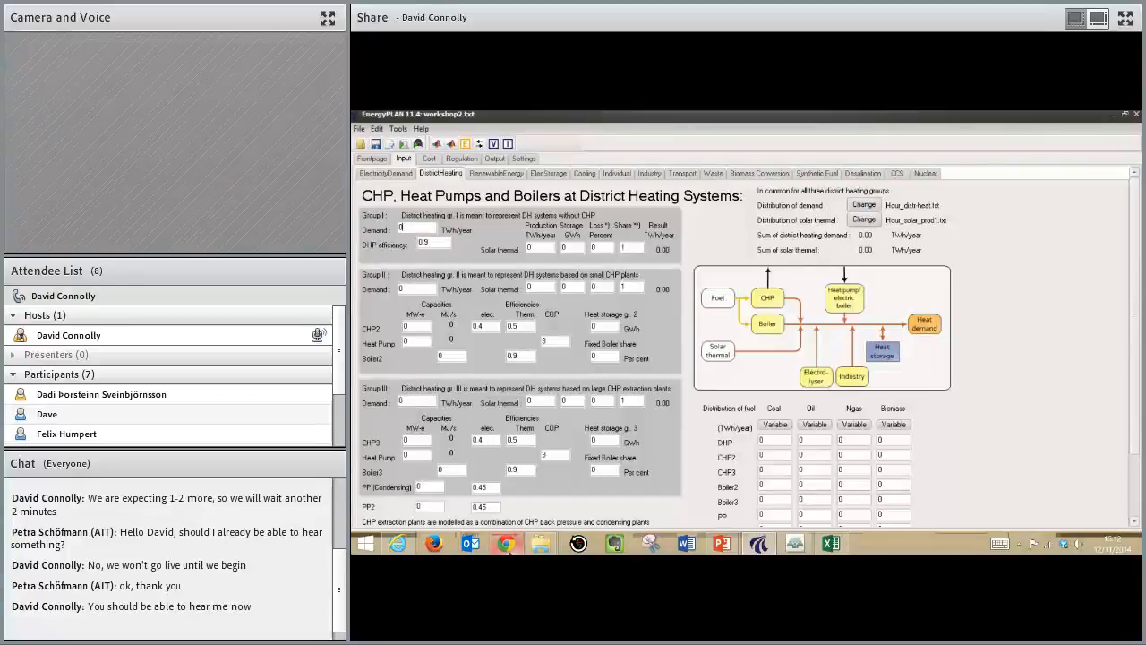
pyautogui.click(507, 544)
pyautogui.moveTo(745, 194)
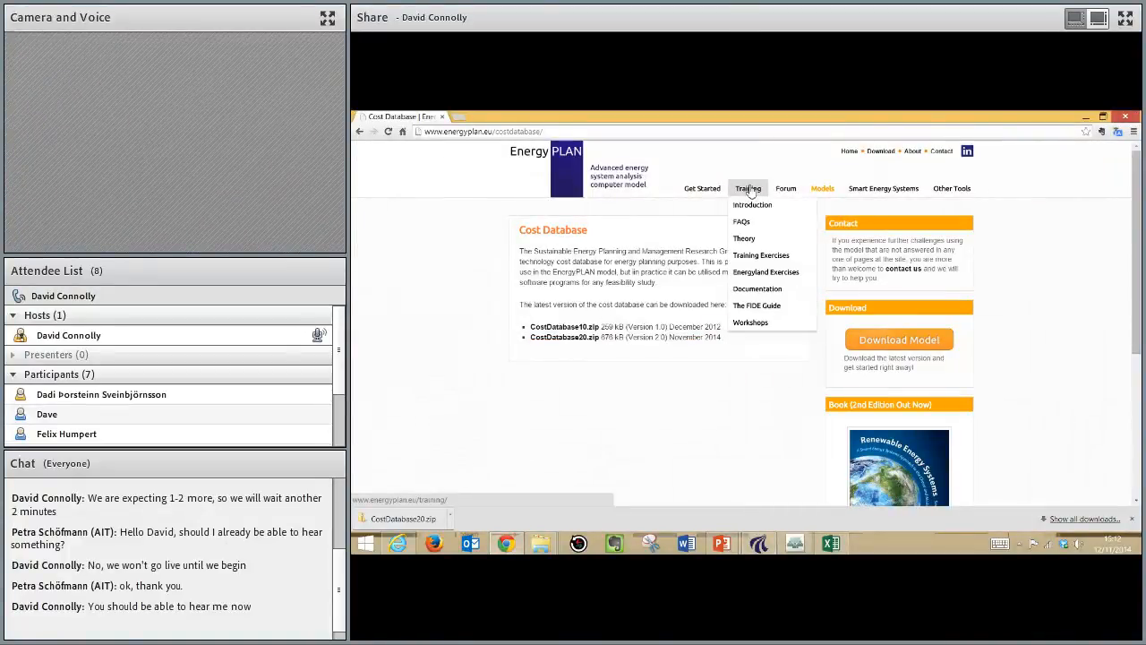
pyautogui.click(769, 310)
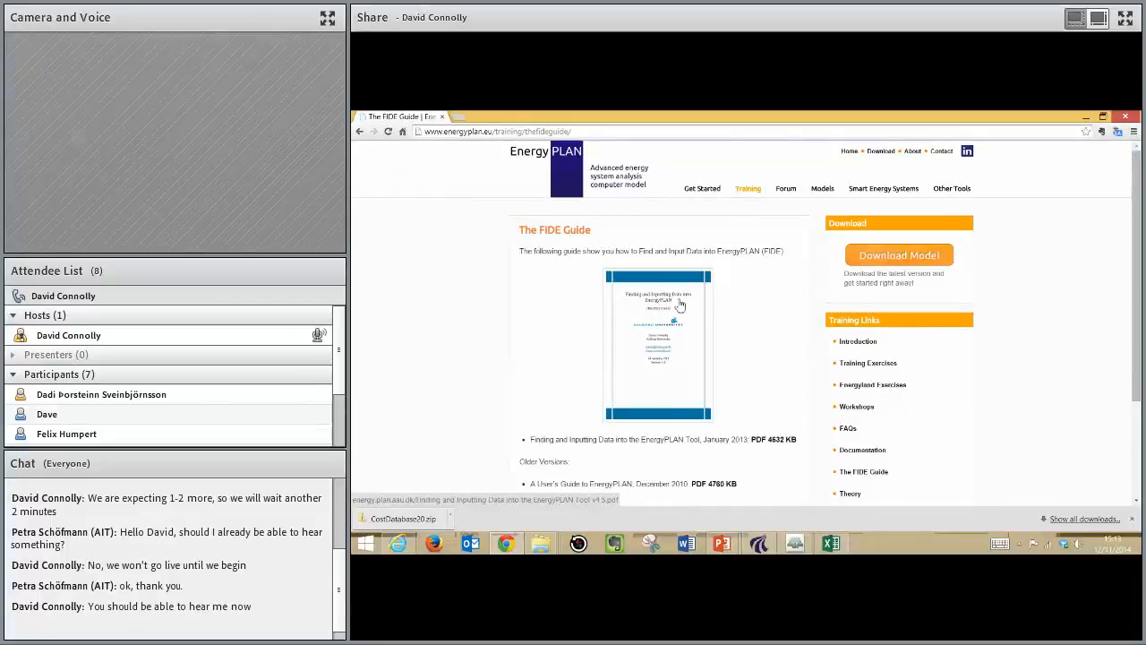
pyautogui.click(1087, 118)
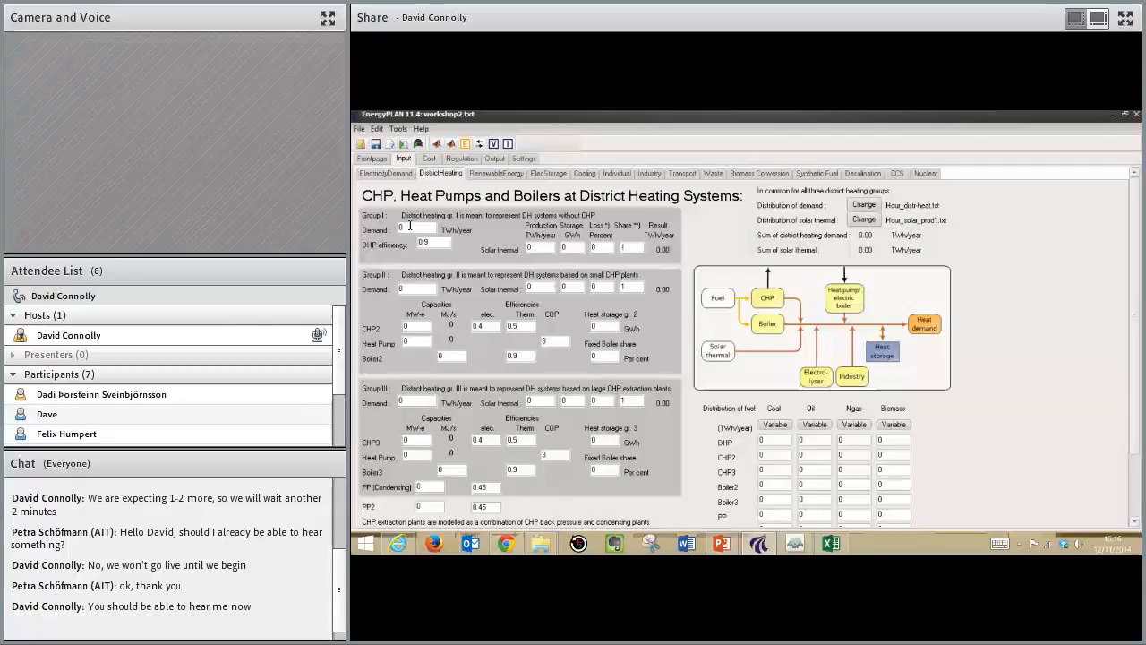
# Step: Set the district heating group III demand to 10 TWh/year and check the PowerPoint agenda slide for the supply data
pyautogui.click(415, 401)
pyautogui.write('10')
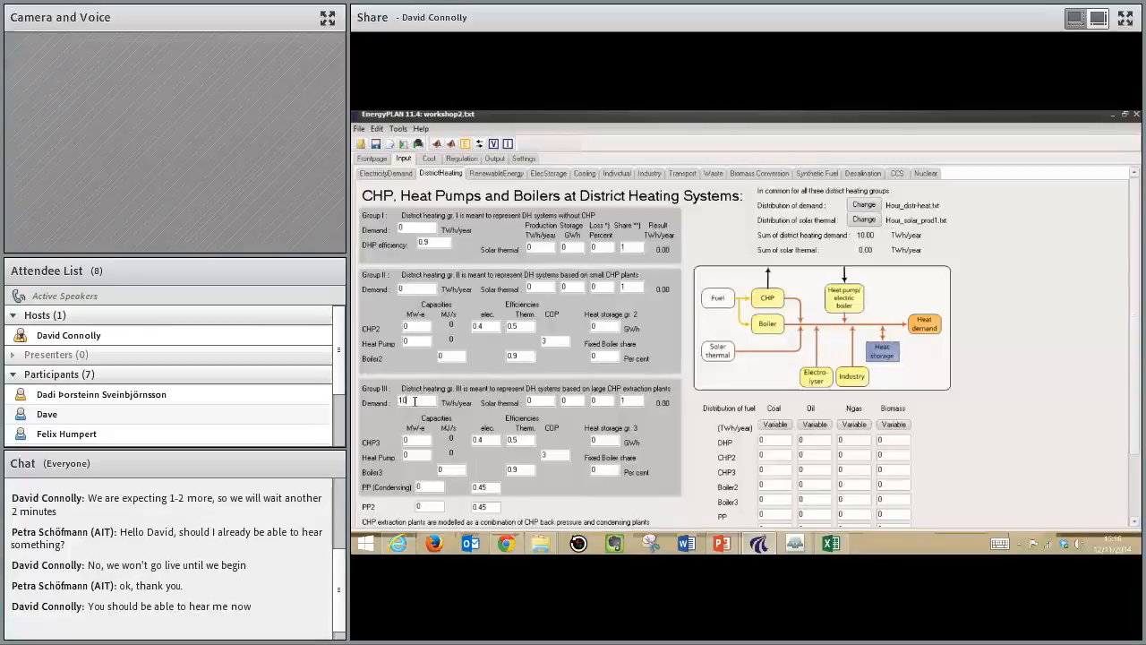
pyautogui.click(722, 543)
pyautogui.click(767, 482)
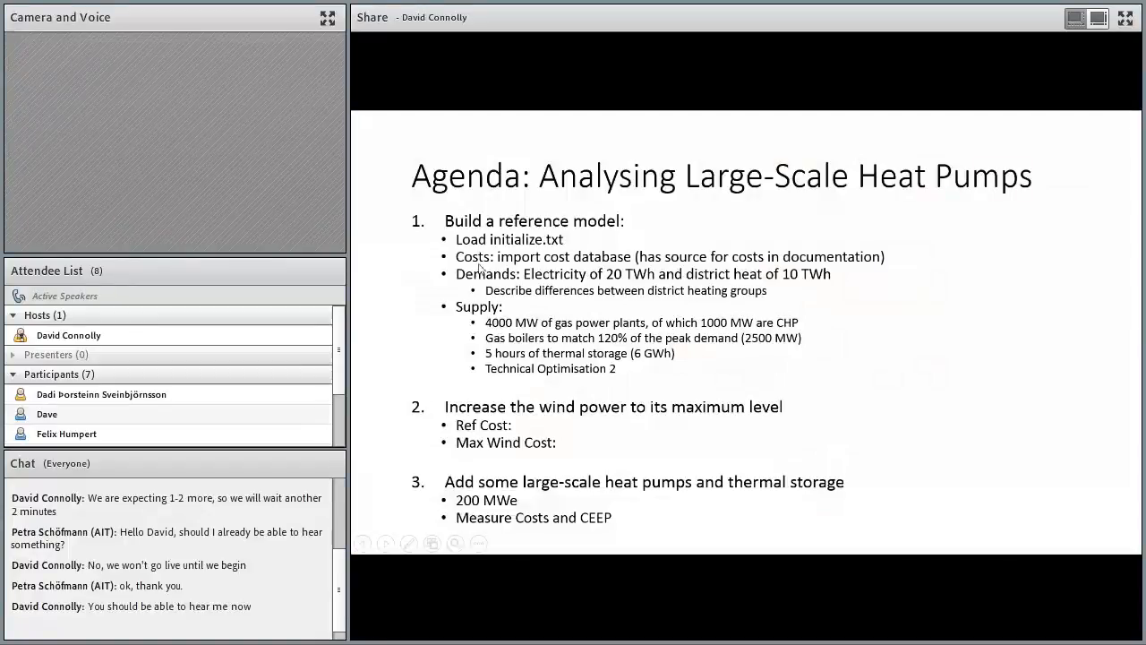
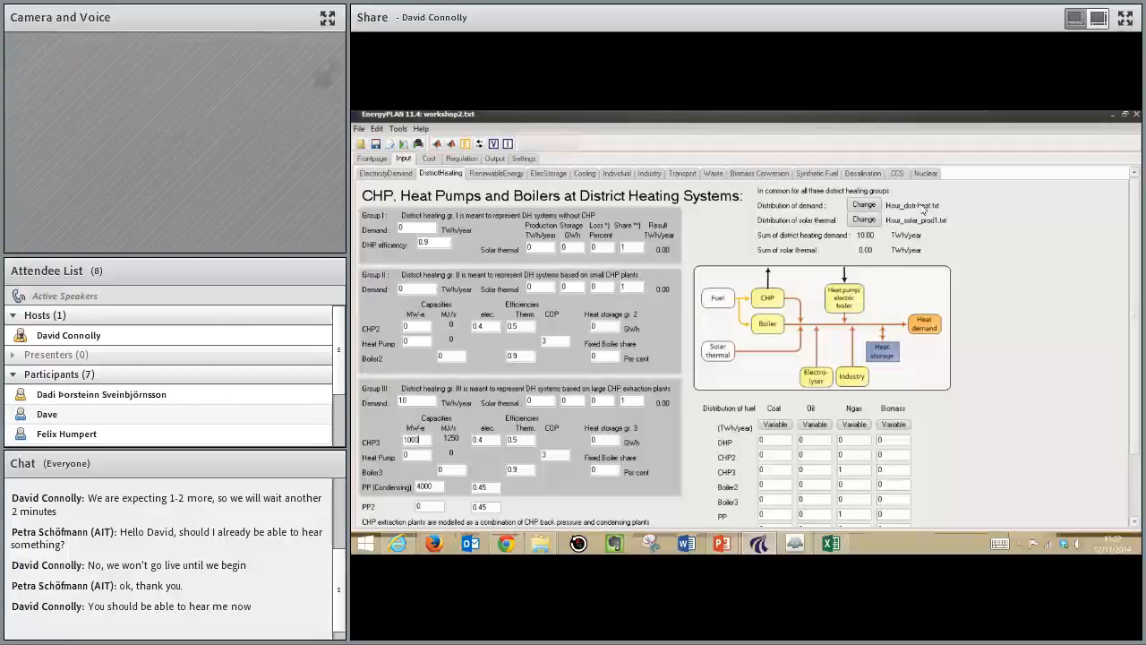
# Step: Switch to File Explorer and open the Distributions folder inside the Model\energyPlan Data folder
pyautogui.click(544, 546)
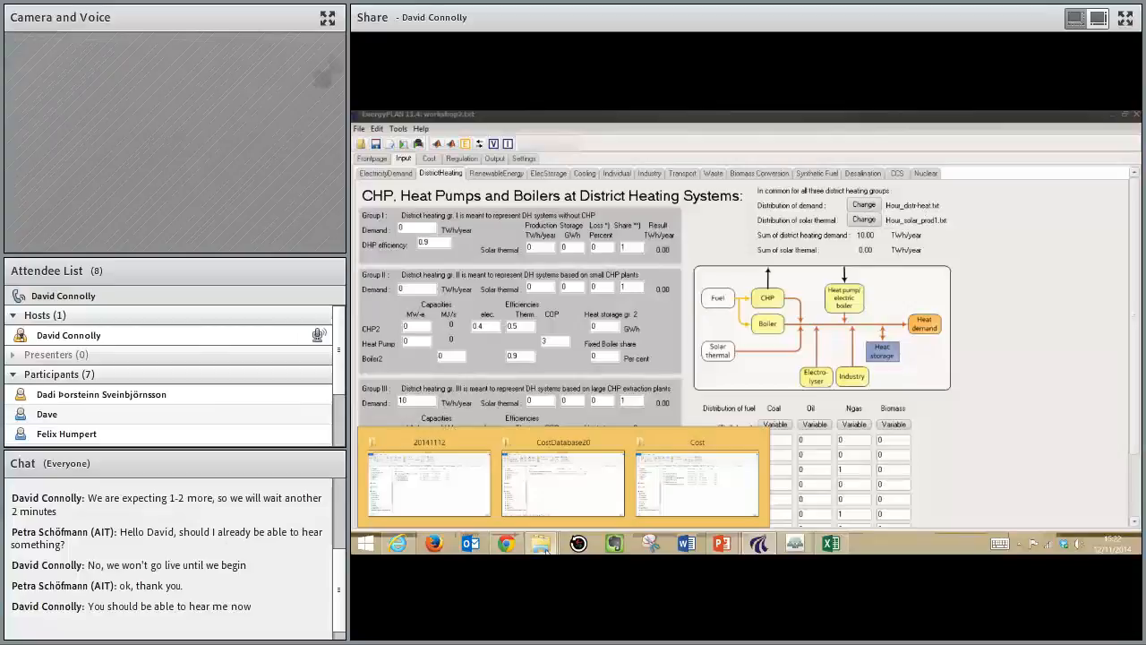
pyautogui.click(685, 479)
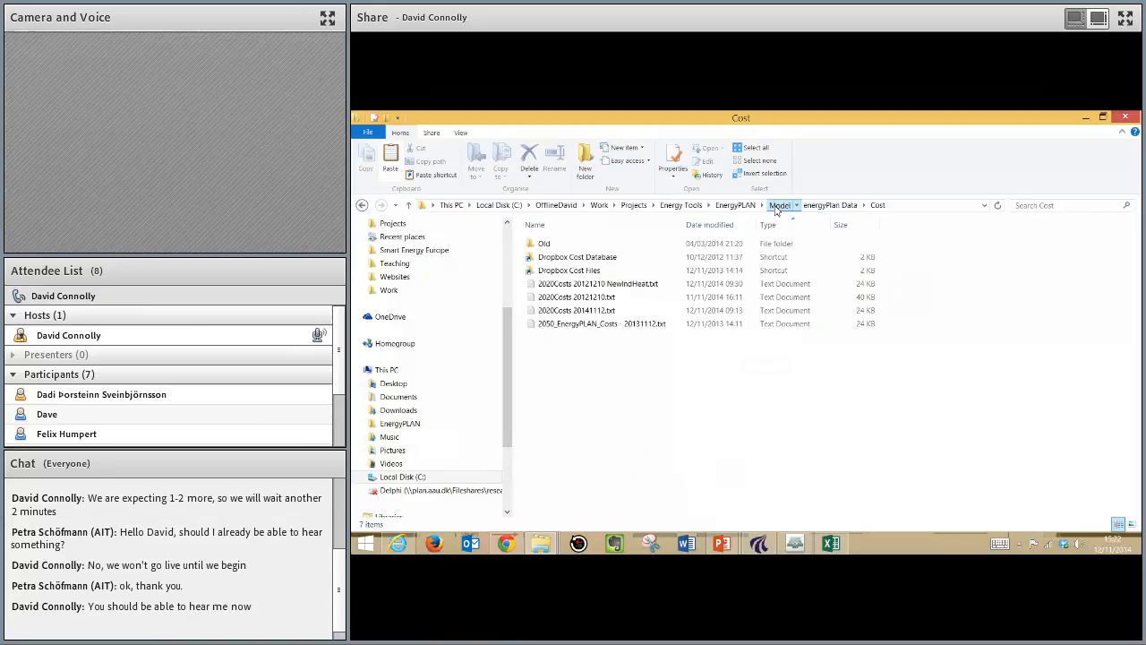
pyautogui.click(777, 206)
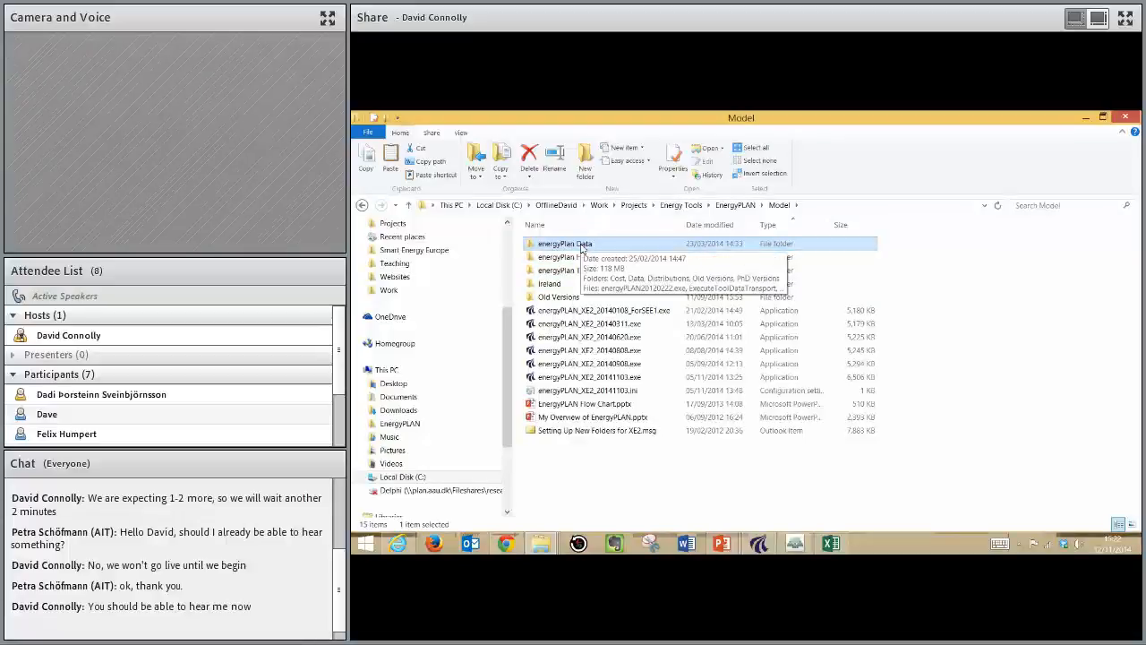
pyautogui.doubleClick(580, 247)
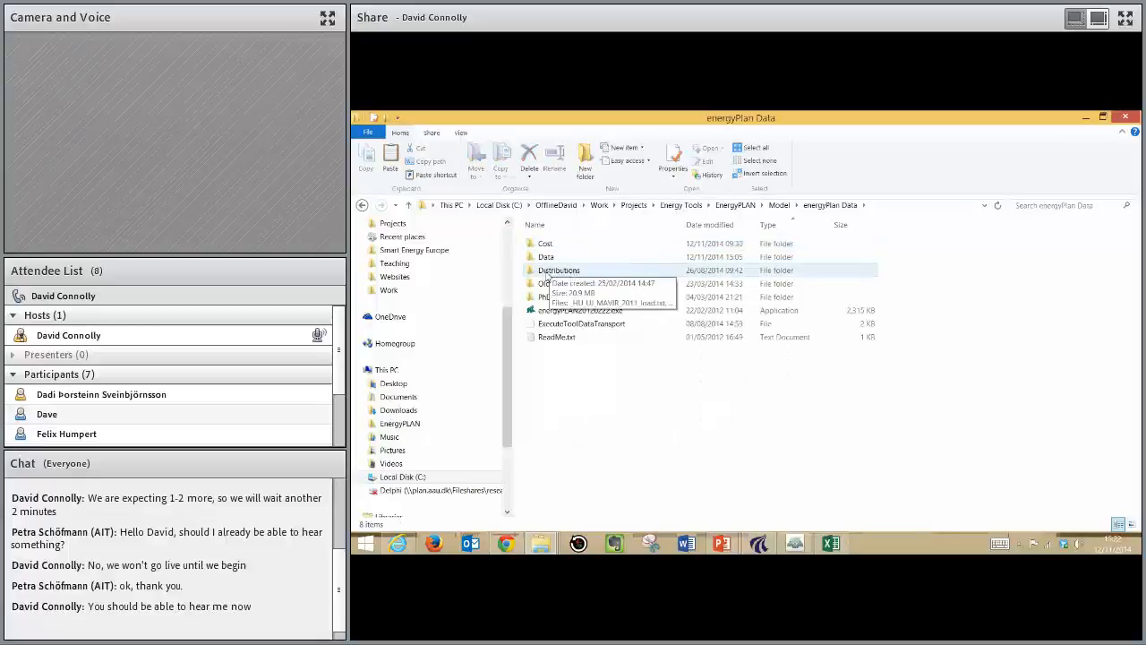
pyautogui.click(555, 270)
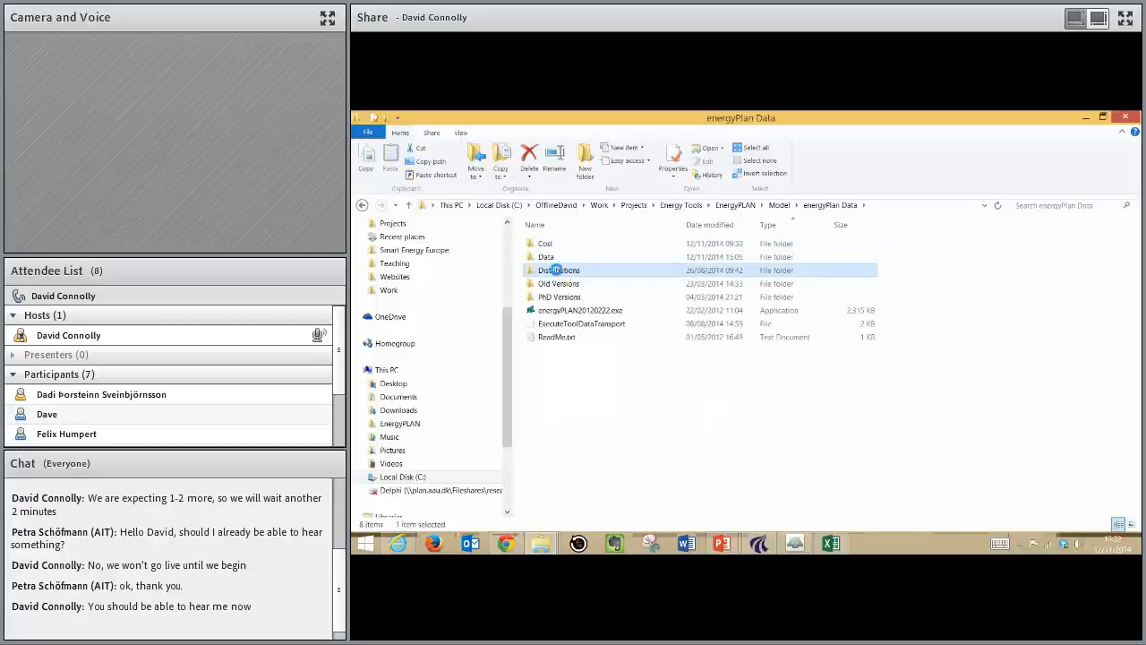
pyautogui.doubleClick(555, 269)
# Step: Look through the distribution text files listed in the Distributions folder
pyautogui.press('Down')
pyautogui.press('Down')
pyautogui.press('Down')
pyautogui.press('Down')
pyautogui.press('Down')
pyautogui.press('Down')
pyautogui.press('Down')
pyautogui.press('Down')
pyautogui.press('Down')
pyautogui.press('Down')
pyautogui.press('Down')
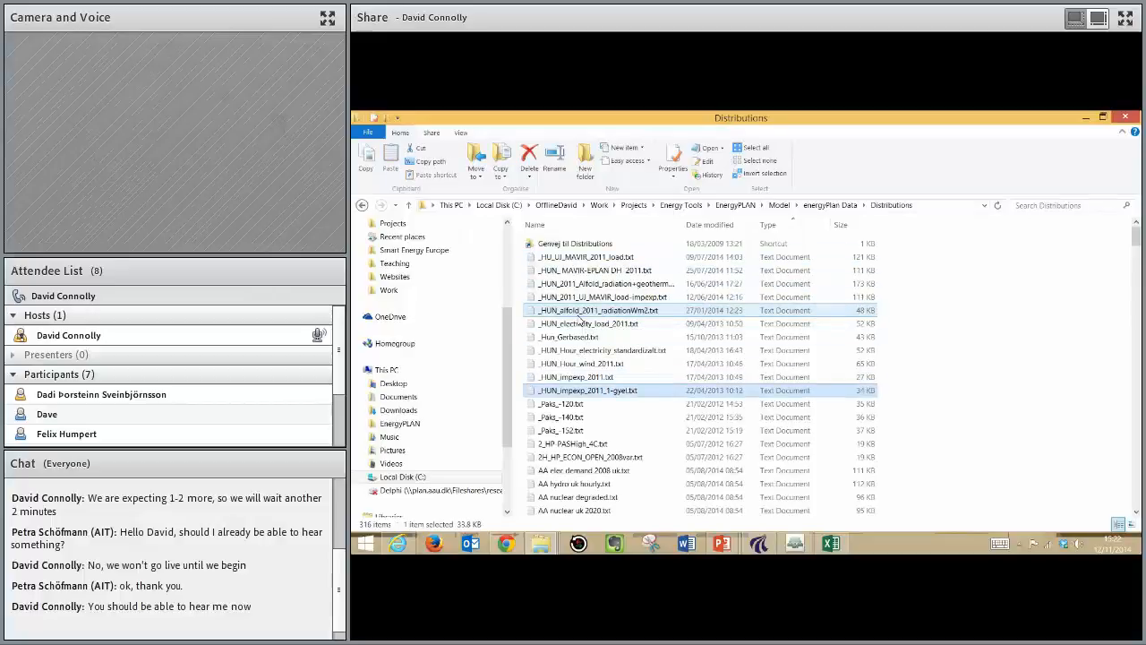
pyautogui.press('Down')
pyautogui.press('Down')
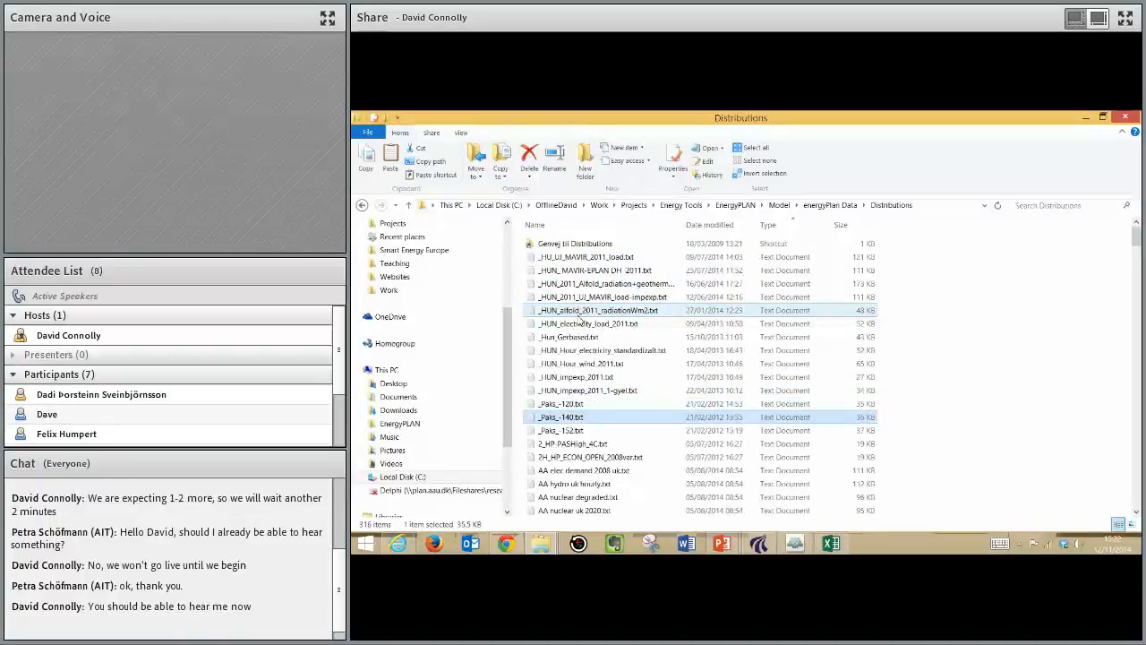
pyautogui.press('Down')
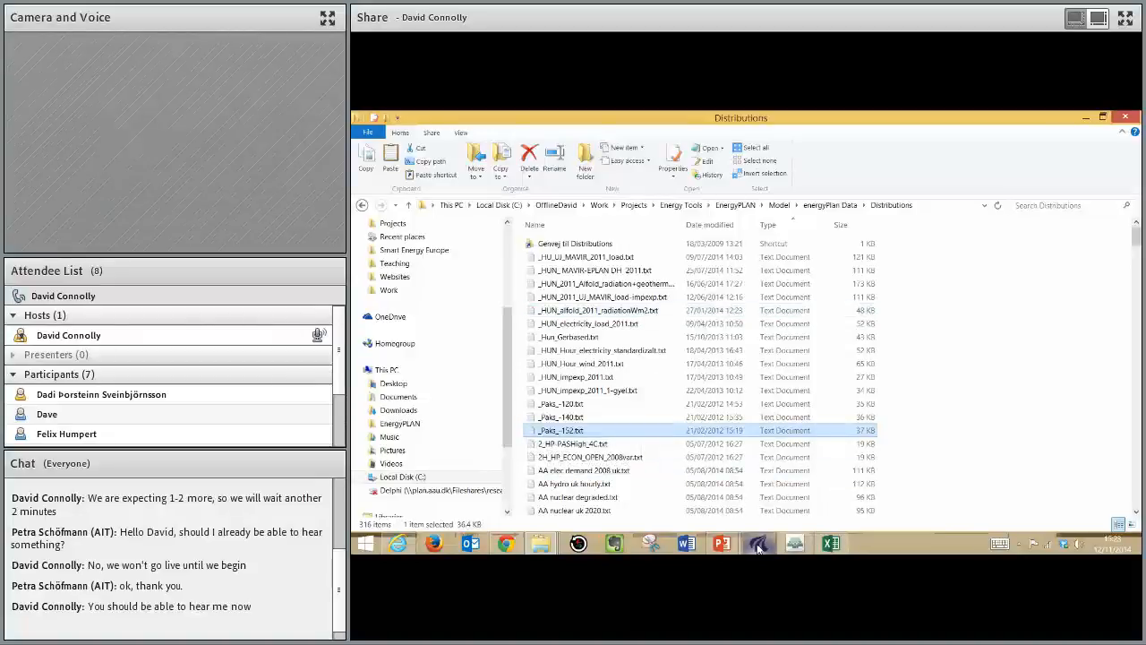
# Step: Return to EnergyPLAN and run the workshop2.txt model with its results shown on screen
pyautogui.moveTo(758, 548)
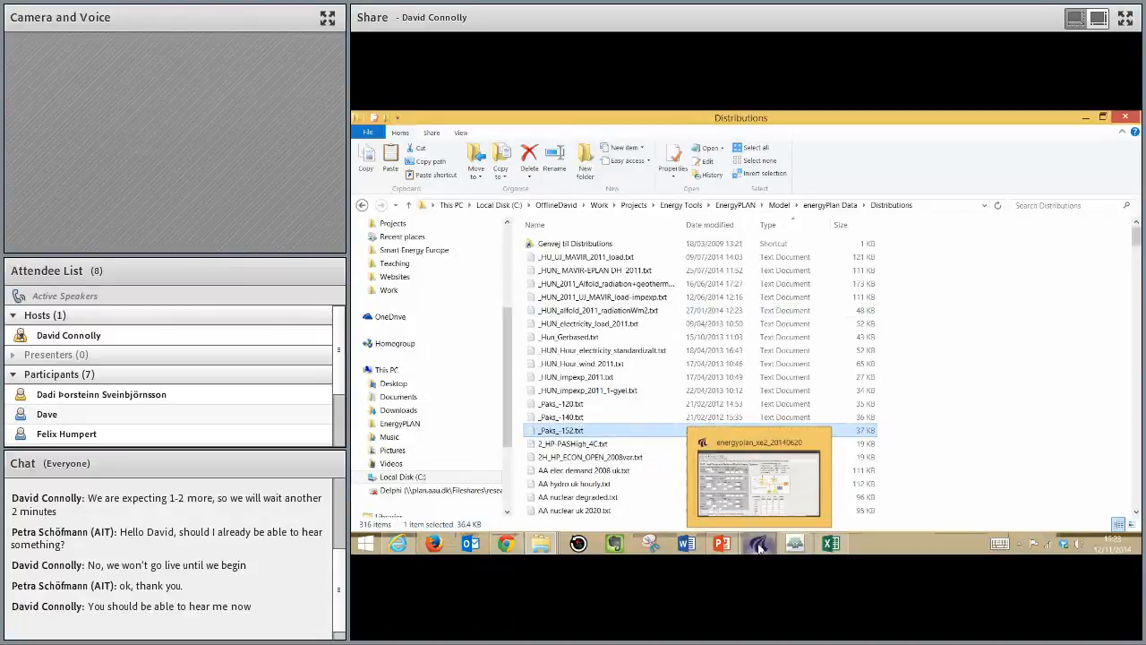
pyautogui.click(758, 548)
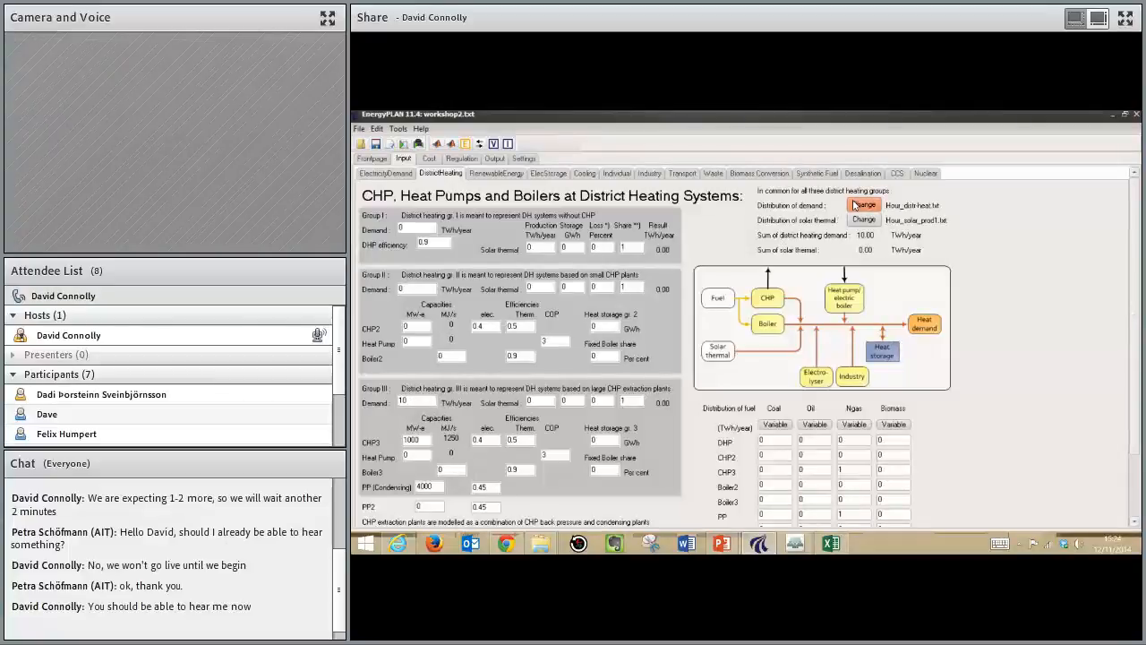
pyautogui.click(410, 401)
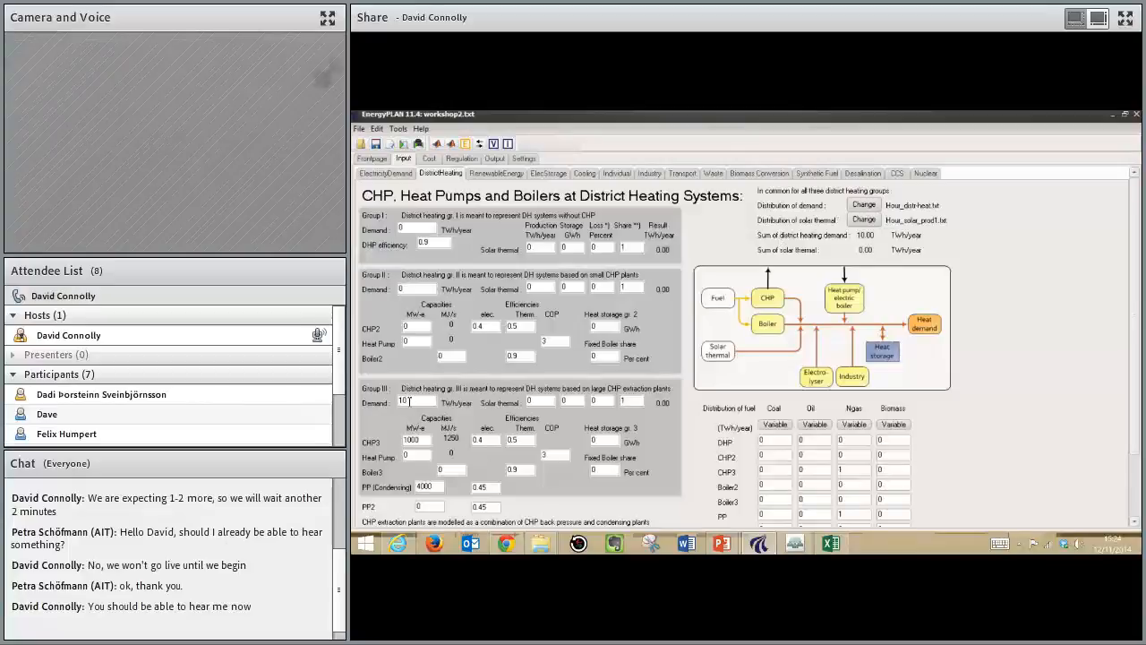
pyautogui.click(405, 148)
pyautogui.click(714, 151)
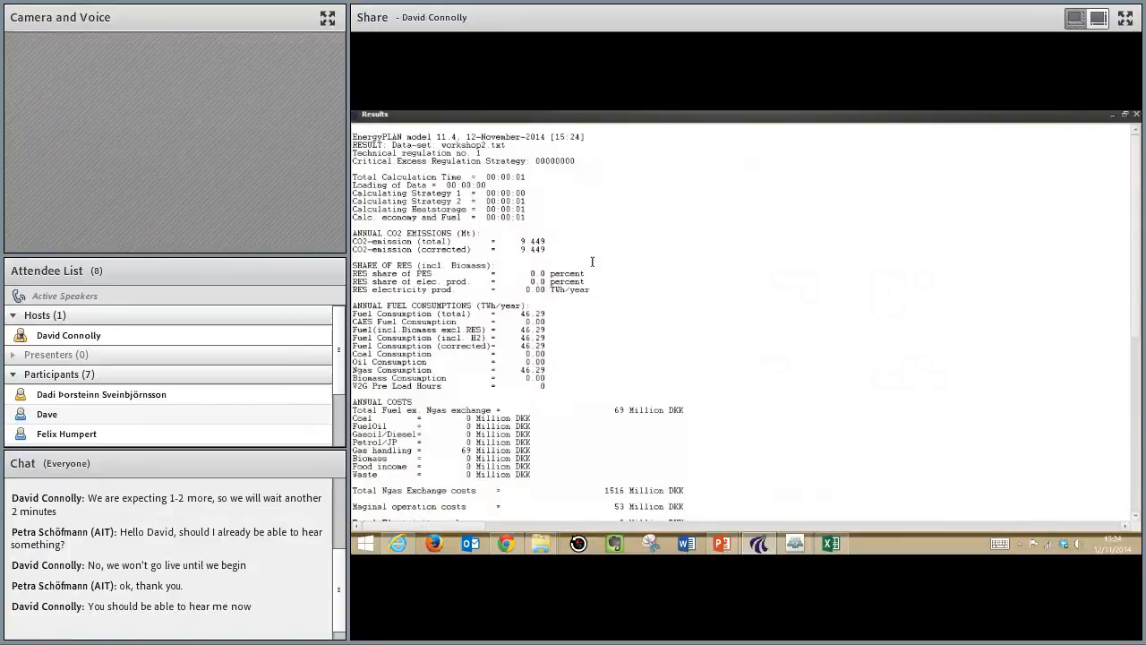
# Step: Examine the annual district heating total below the annual costs in the results
pyautogui.scroll(-3, 658, 249)
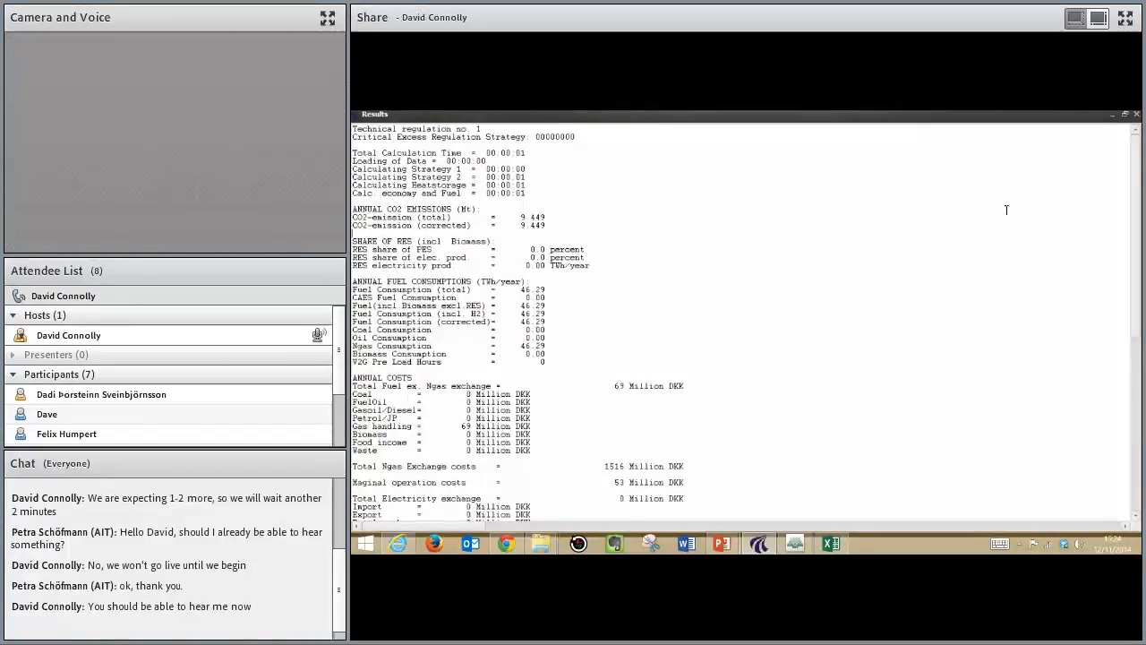
pyautogui.moveTo(1136, 177); pyautogui.dragTo(1134, 305)
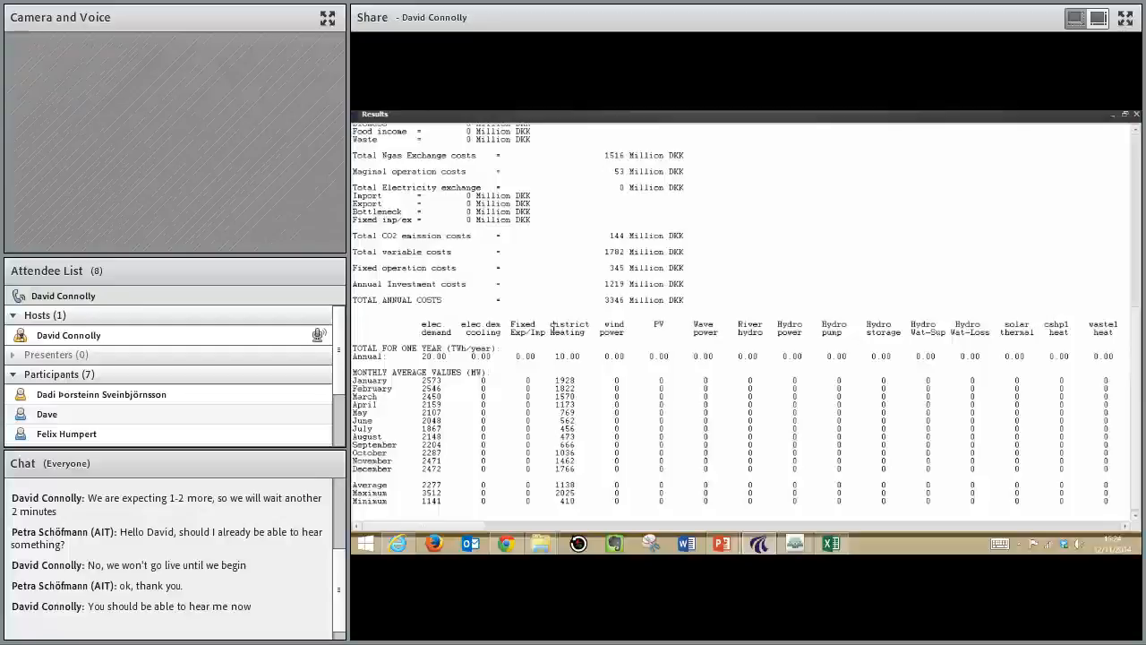
pyautogui.moveTo(550, 324); pyautogui.dragTo(582, 339)
pyautogui.doubleClick(569, 332)
pyautogui.doubleClick(568, 324)
pyautogui.click(565, 333)
pyautogui.moveTo(554, 357); pyautogui.dragTo(586, 356)
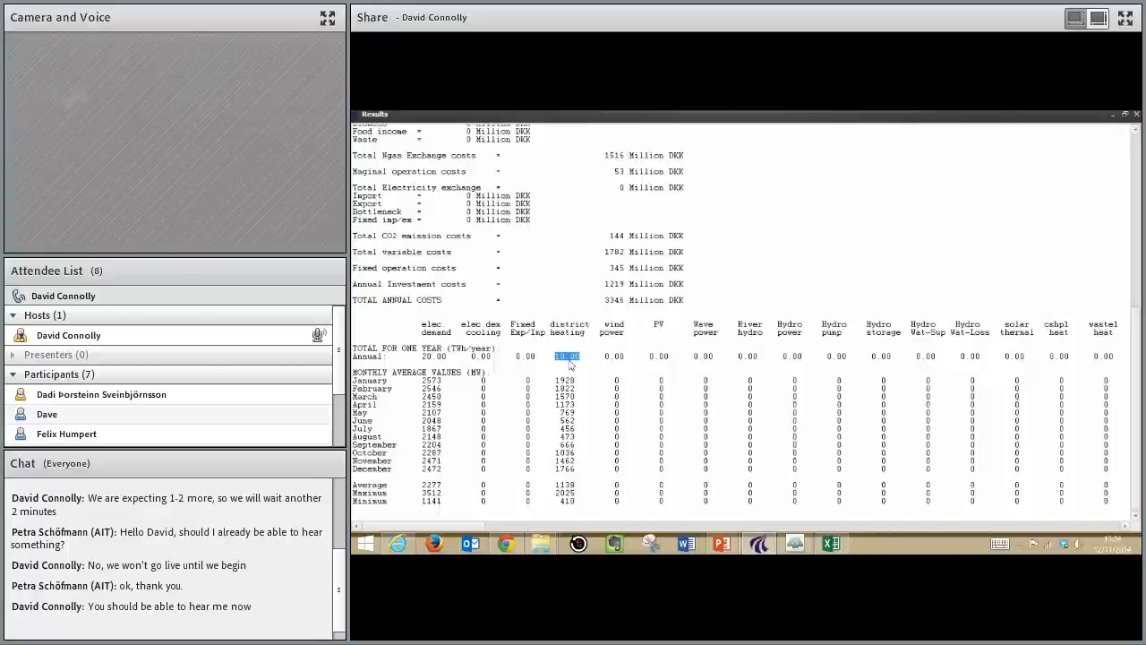
pyautogui.doubleClick(575, 360)
pyautogui.click(561, 358)
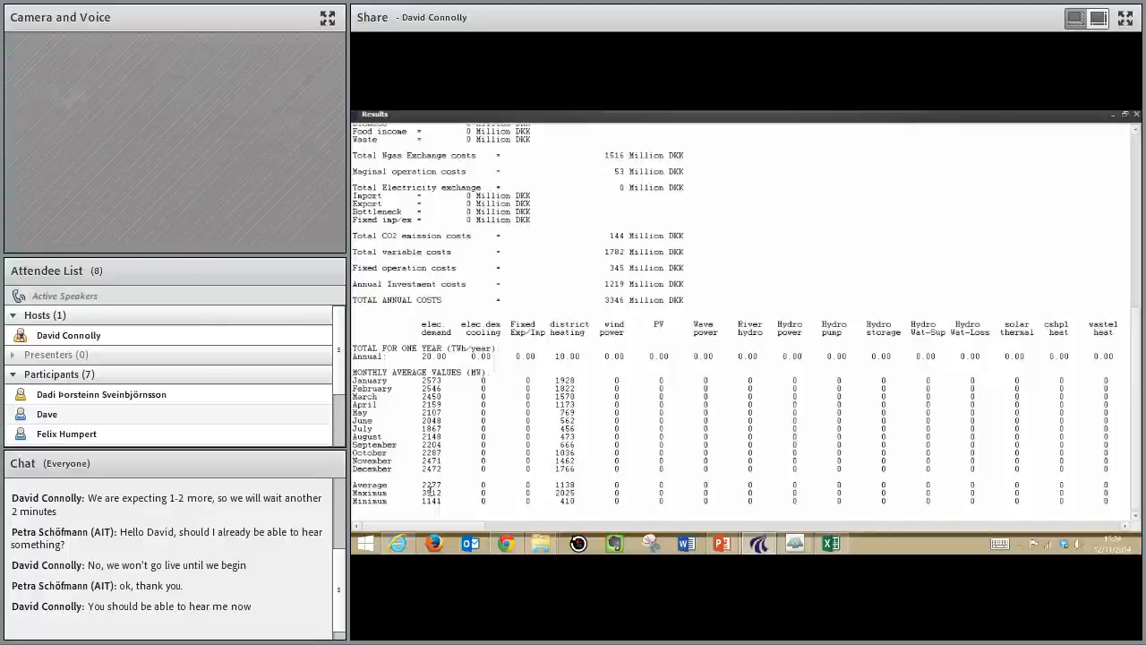
# Step: Check the average, maximum and minimum rows of the monthly values, particularly the district heating maximum
pyautogui.moveTo(354, 484); pyautogui.dragTo(390, 486)
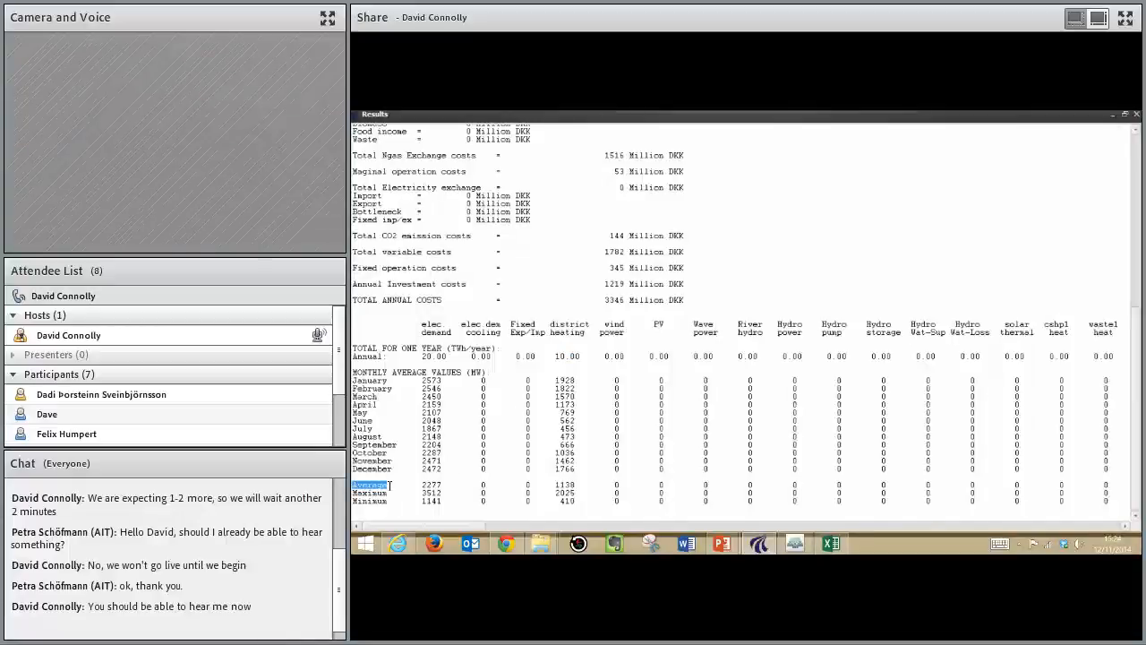
pyautogui.moveTo(354, 493); pyautogui.dragTo(388, 502)
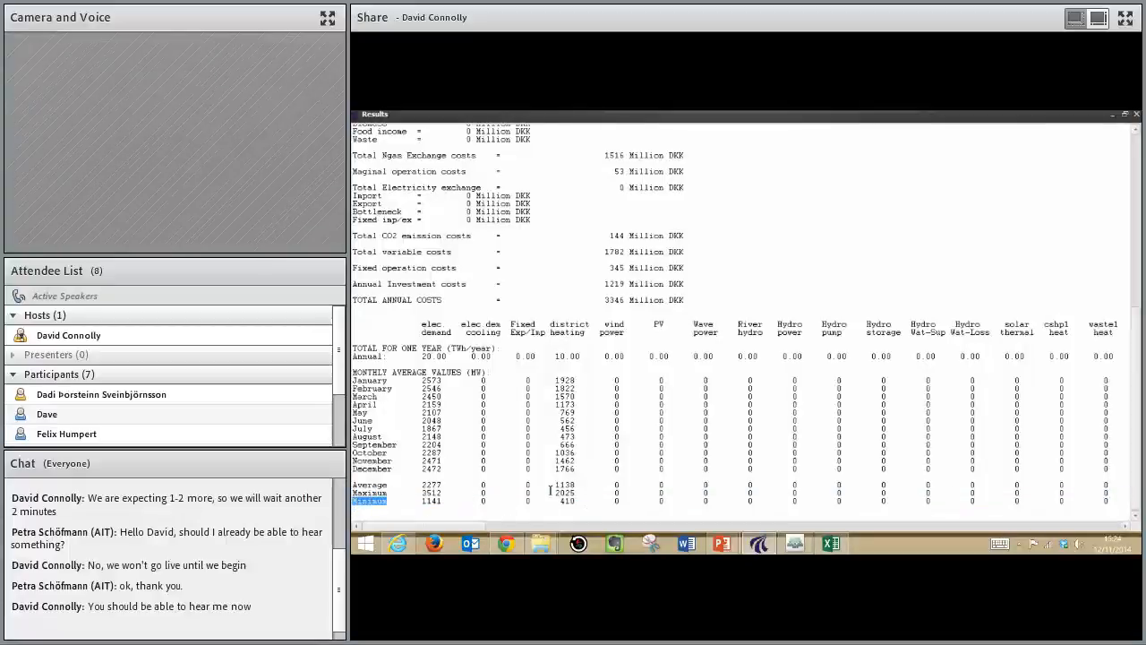
pyautogui.moveTo(553, 493); pyautogui.dragTo(578, 494)
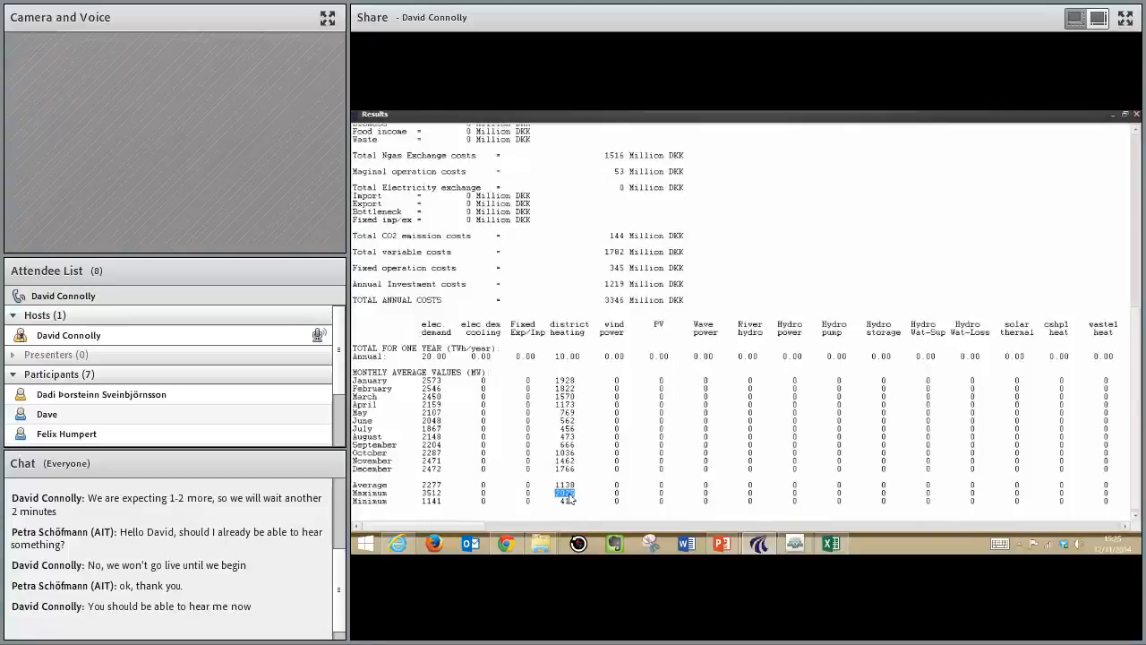
# Step: Open Calculator and multiply the district heating peak of 2025 MW by 1.2 to size the boiler
pyautogui.press('super')
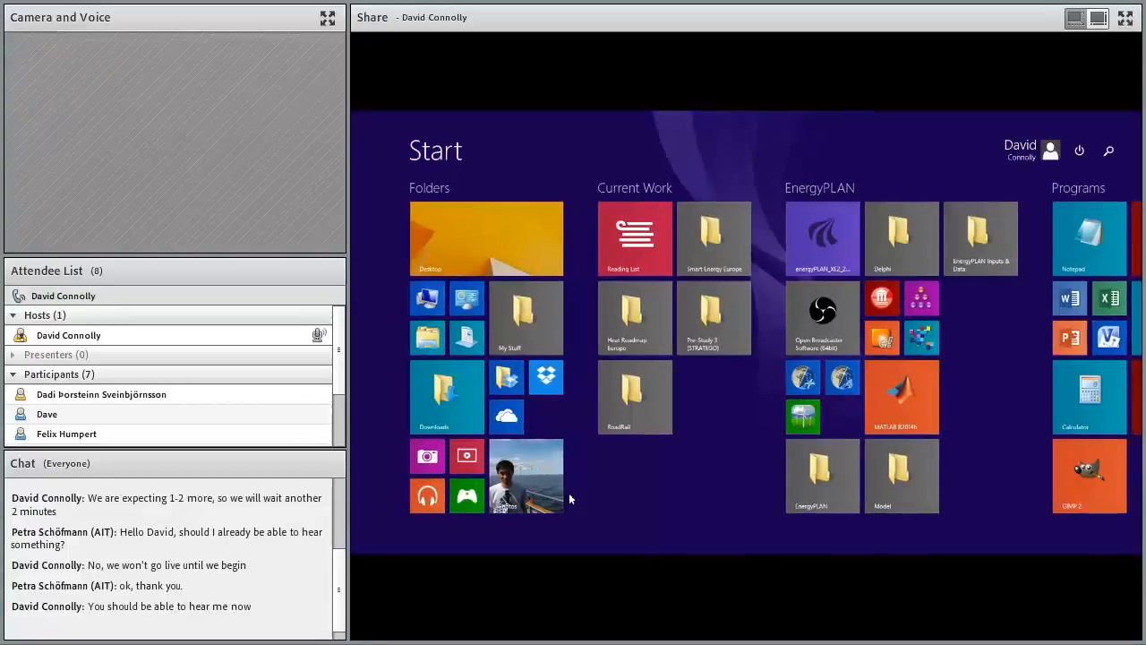
pyautogui.click(1089, 395)
pyautogui.moveTo(1046, 251); pyautogui.dragTo(607, 189)
pyautogui.click(609, 333)
pyautogui.click(597, 352)
pyautogui.click(609, 333)
pyautogui.click(609, 313)
pyautogui.click(657, 312)
pyautogui.click(584, 332)
pyautogui.click(634, 351)
pyautogui.click(609, 331)
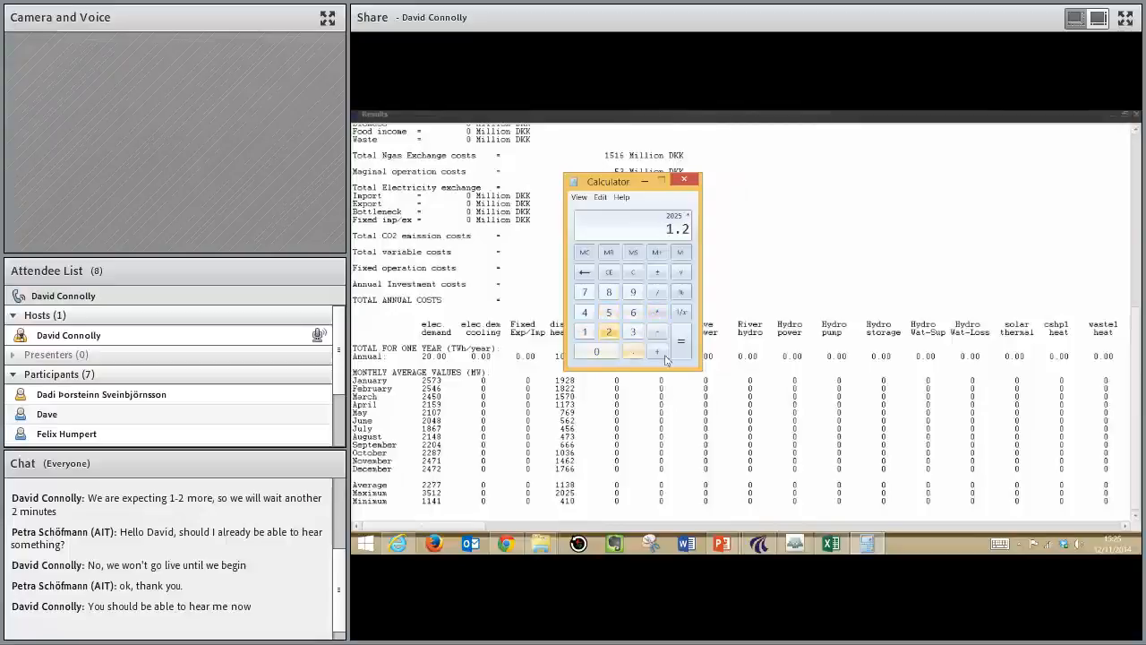
pyautogui.click(684, 352)
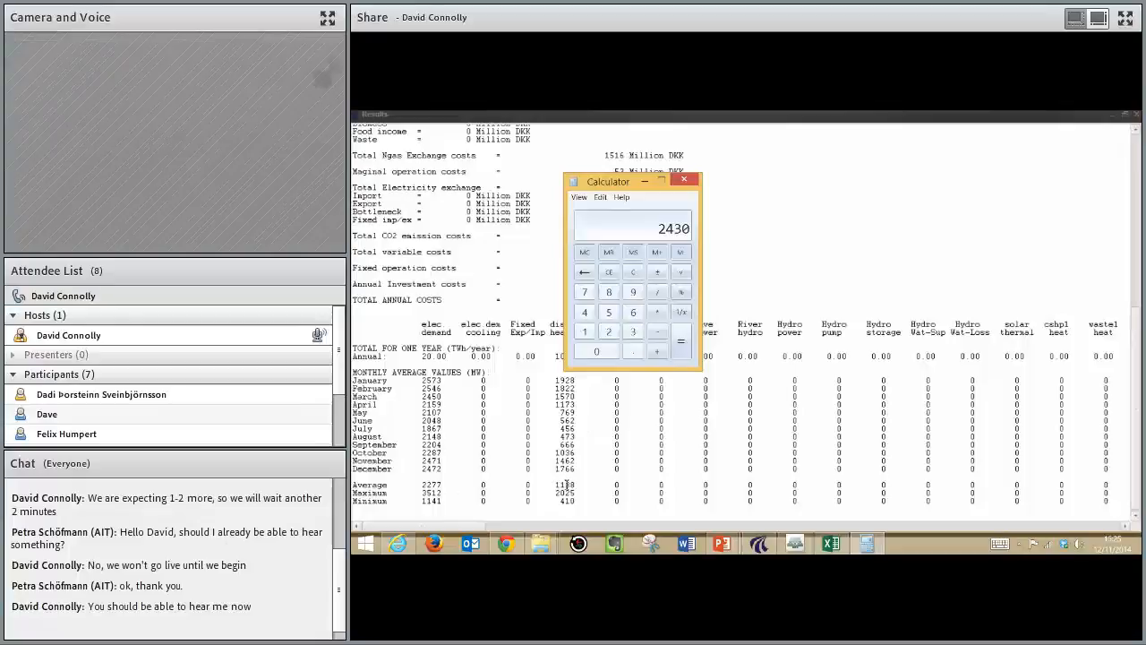
# Step: Multiply the average district heating demand of 1138 MW by 5 to size the heat storage, and close Calculator
pyautogui.click(585, 332)
pyautogui.click(585, 331)
pyautogui.click(633, 331)
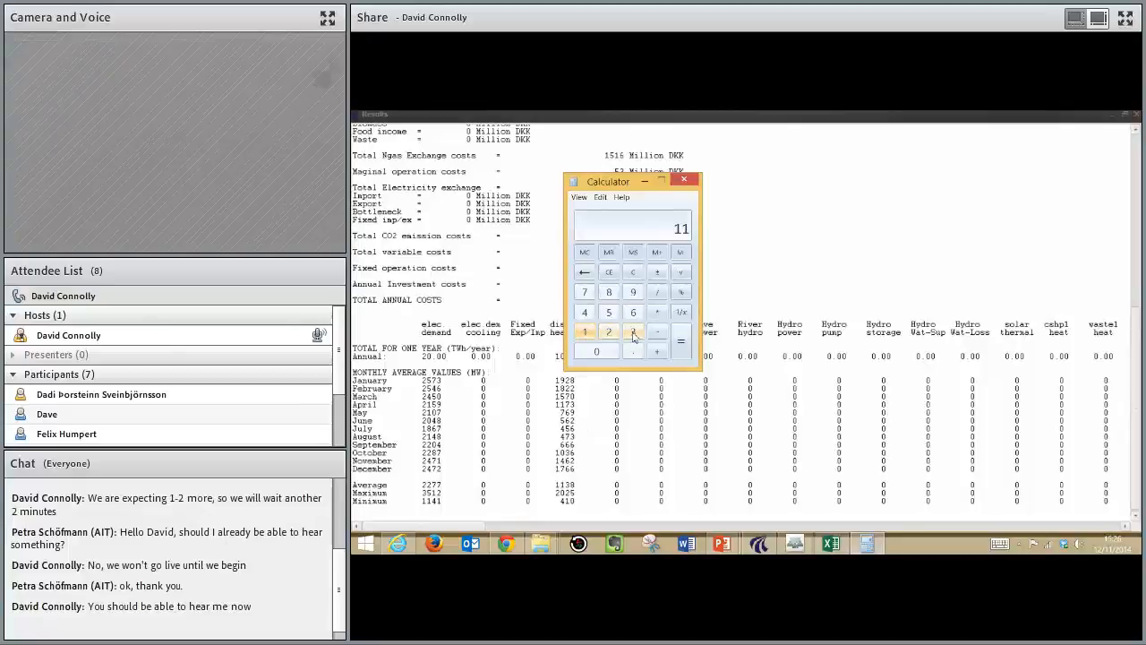
pyautogui.click(609, 292)
pyautogui.click(658, 311)
pyautogui.click(609, 312)
pyautogui.click(679, 348)
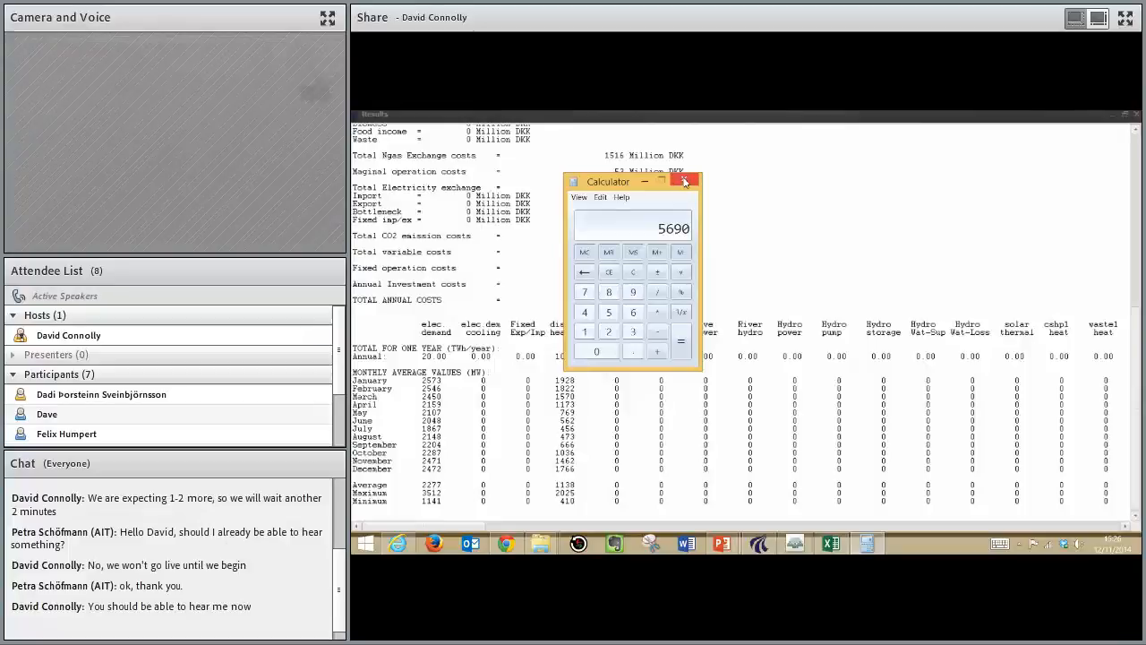
pyautogui.click(685, 182)
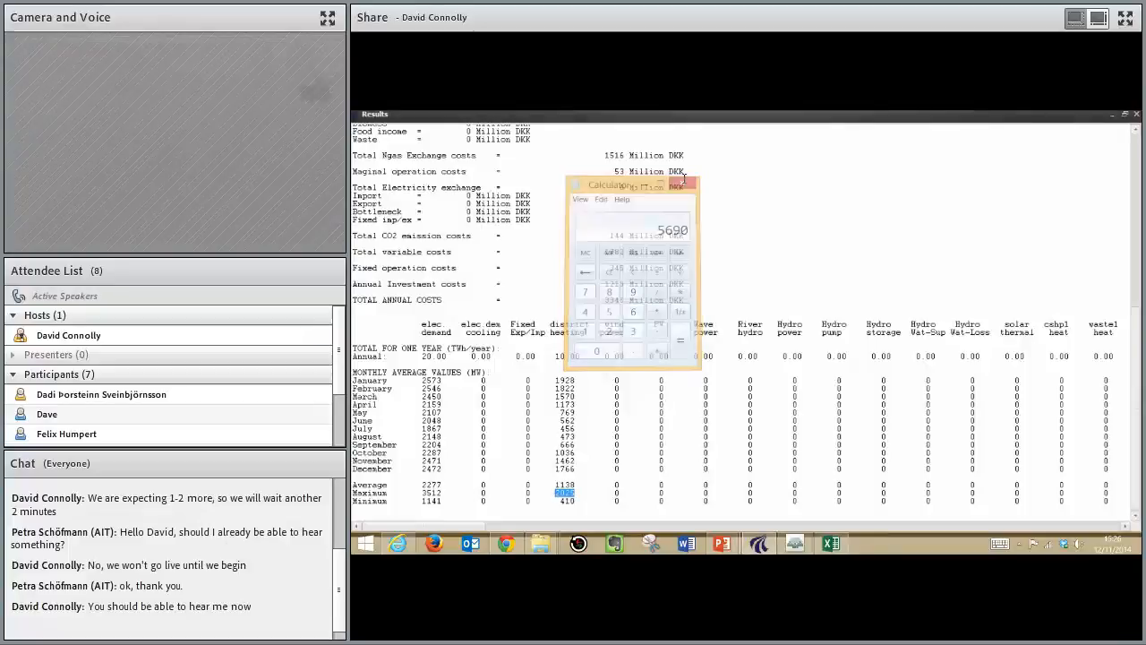
# Step: Close the results and set district heating group III's boiler capacity to 2500 MJ/s, Boiler3 natural gas distribution to 1 and heat storage to 6 GWh
pyautogui.click(1138, 114)
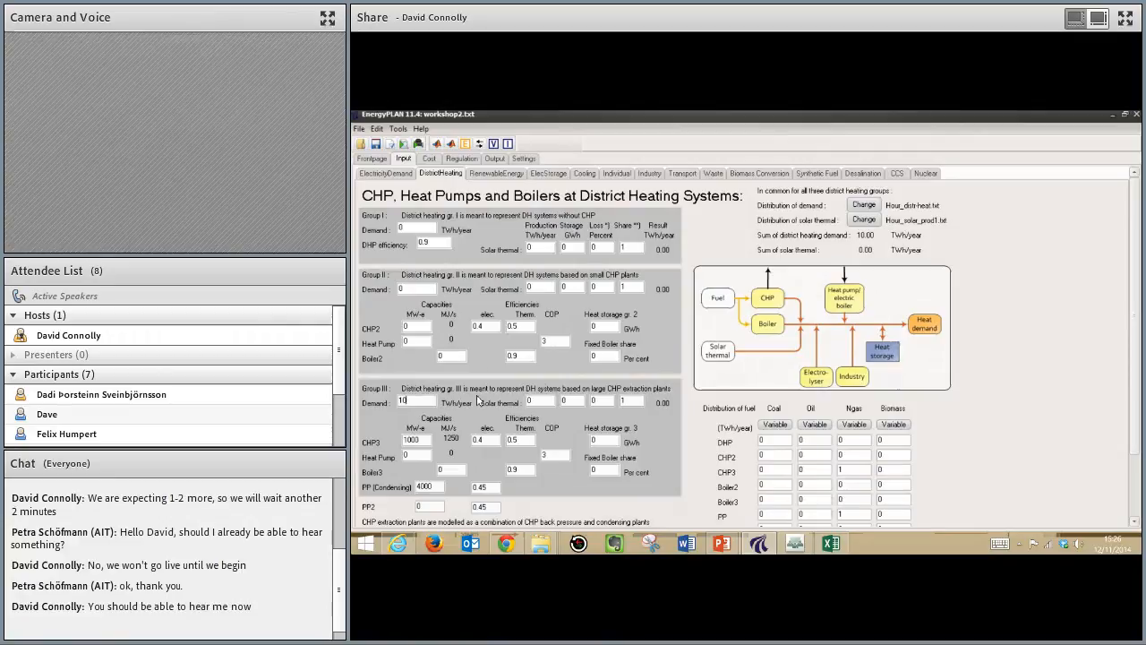
pyautogui.doubleClick(449, 471)
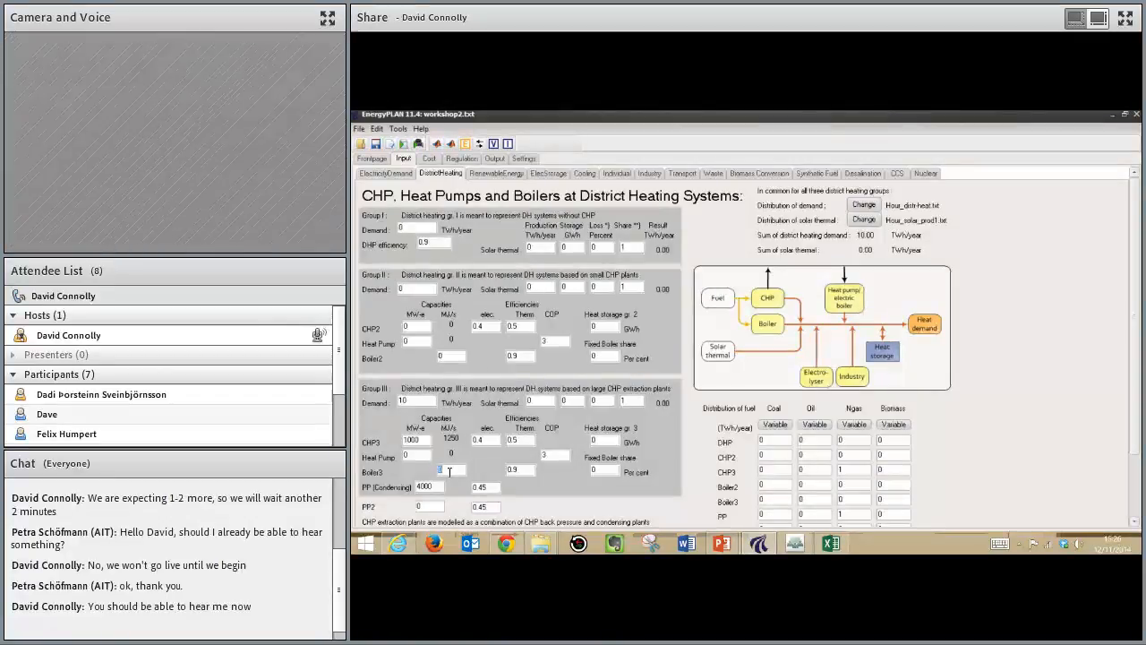
pyautogui.write('2500')
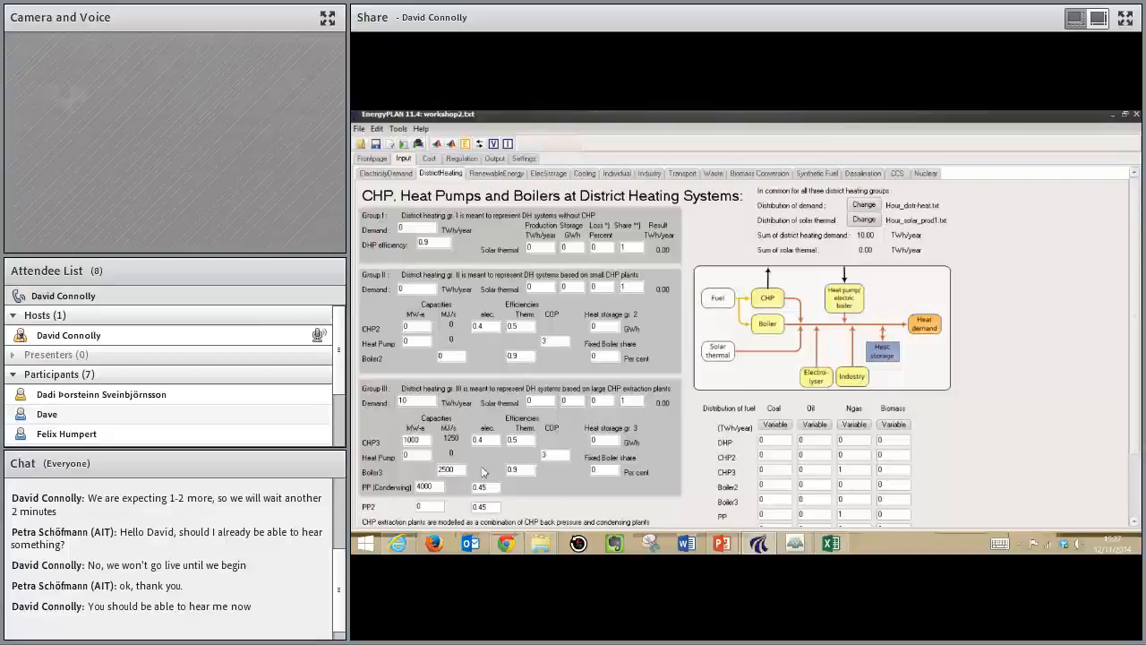
pyautogui.doubleClick(856, 504)
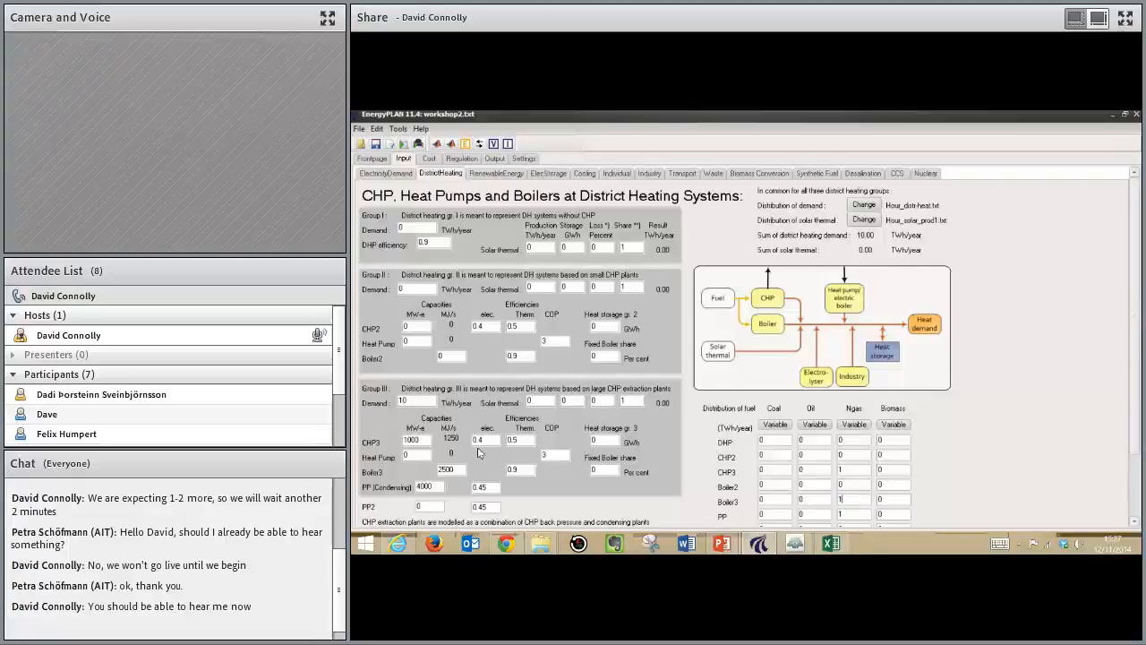
pyautogui.click(605, 440)
# Step: Review the electricity demand inputs and the group III heat demand, CHP, boiler, heat storage and condensing plant values
pyautogui.click(382, 175)
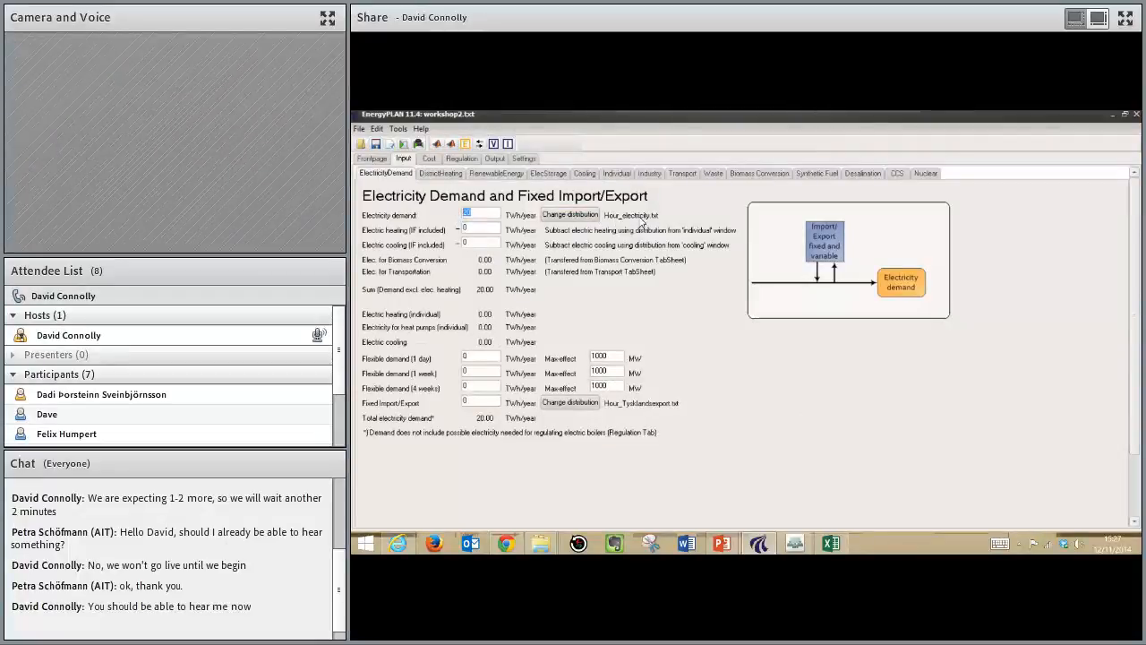
pyautogui.click(438, 174)
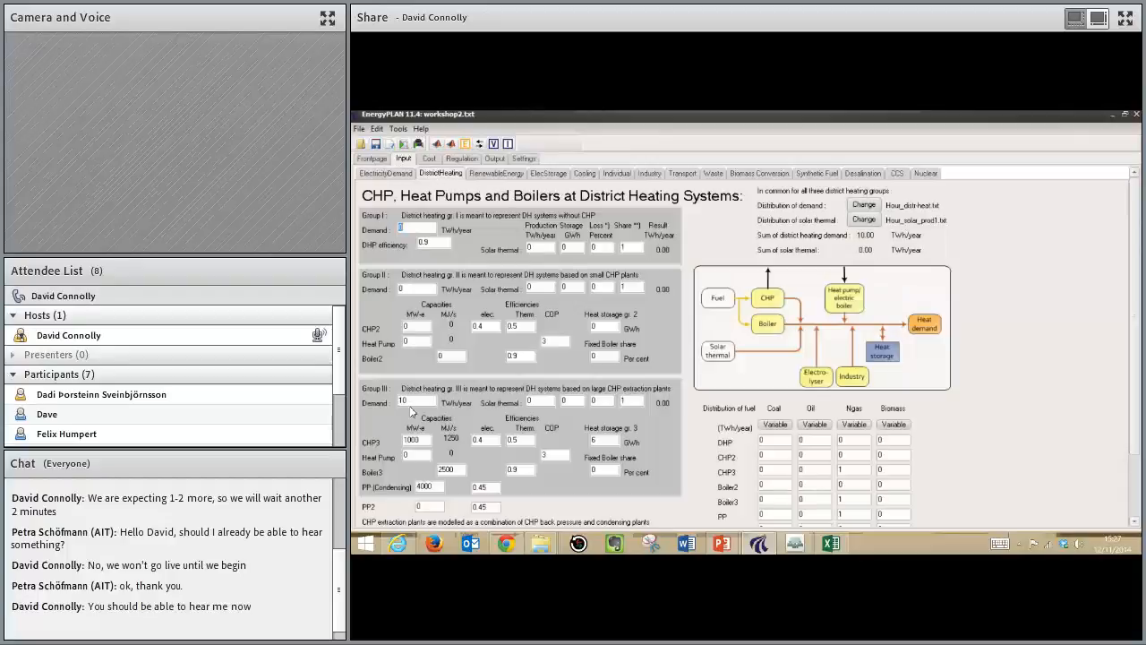
pyautogui.click(417, 400)
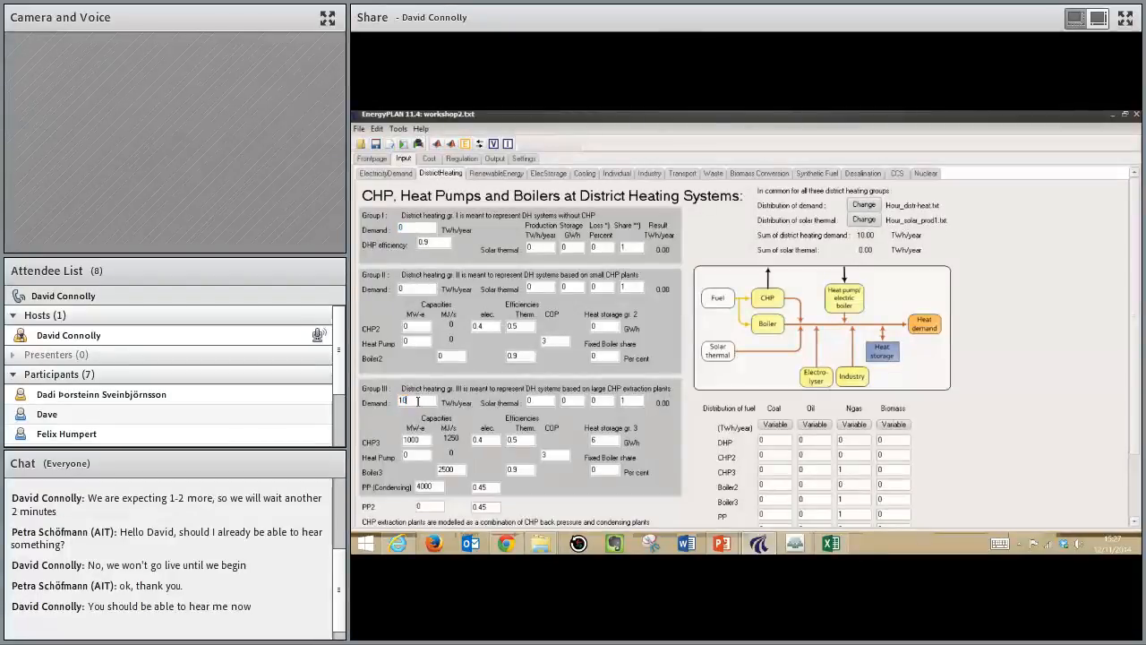
pyautogui.moveTo(425, 439); pyautogui.dragTo(401, 441)
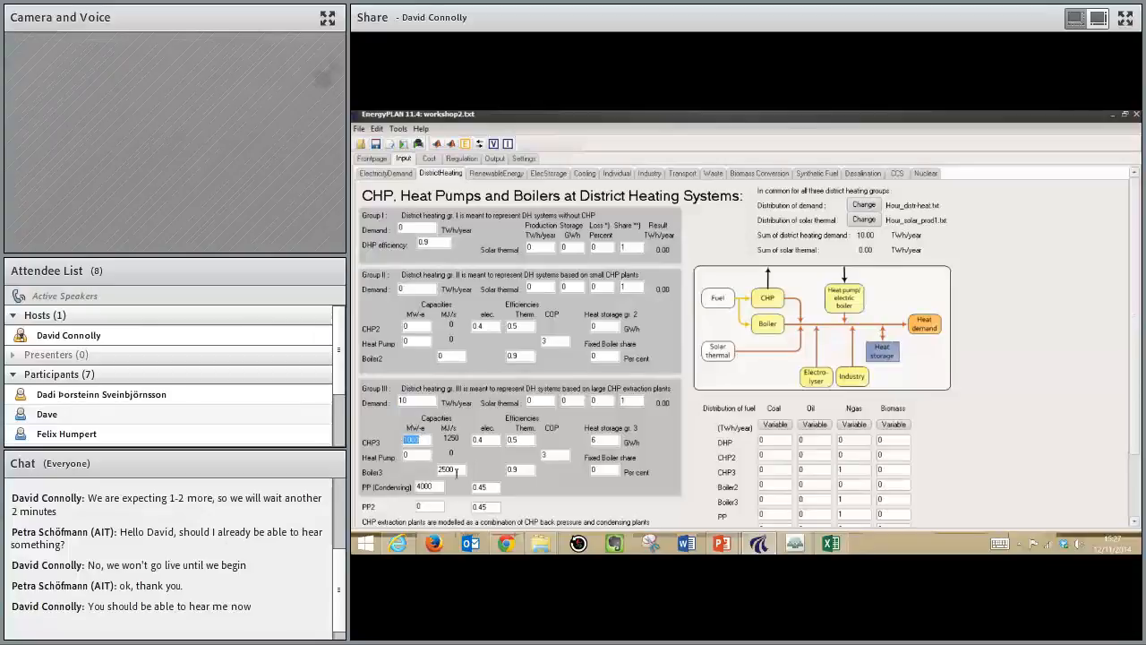
pyautogui.moveTo(460, 471); pyautogui.dragTo(449, 471)
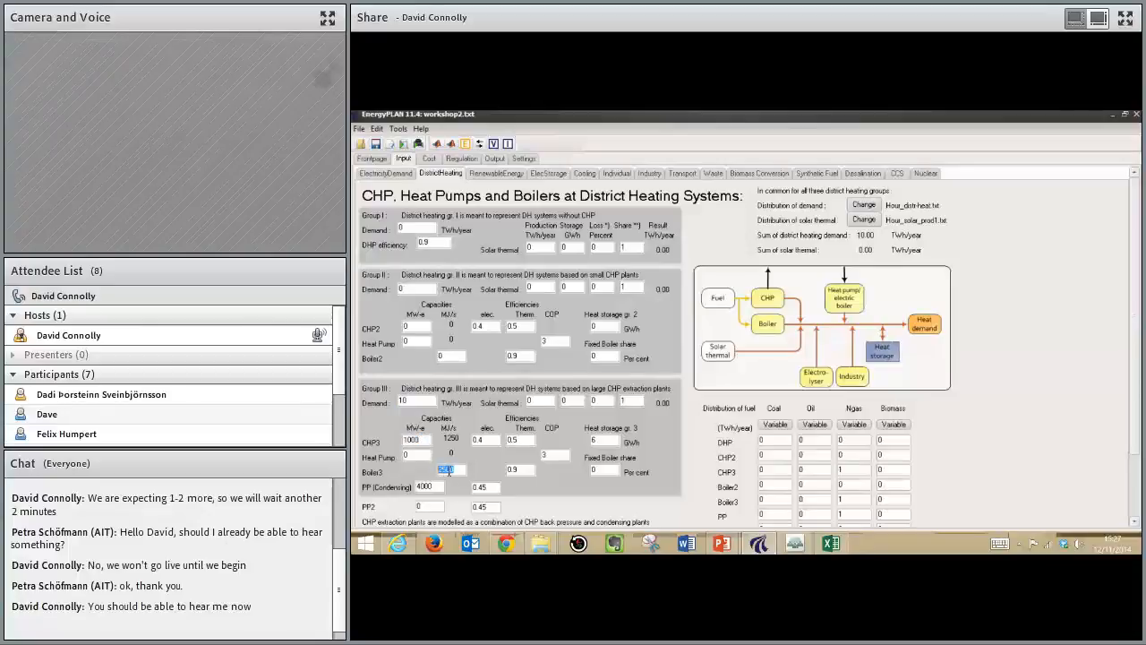
pyautogui.click(591, 442)
pyautogui.moveTo(591, 442); pyautogui.dragTo(606, 438)
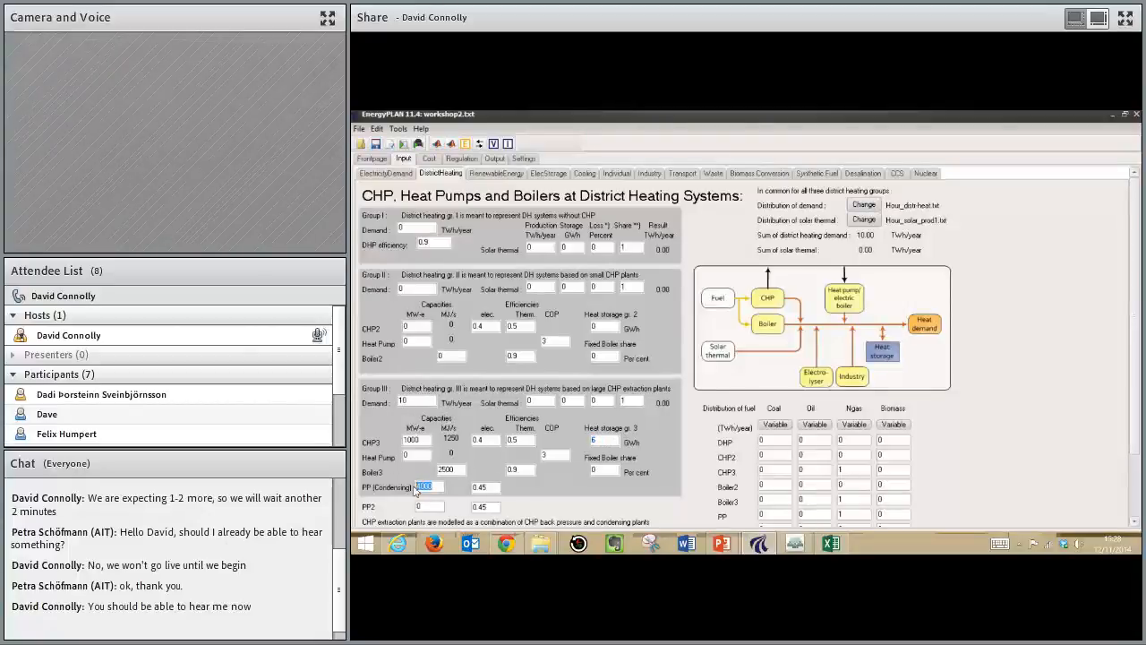
# Step: Review the group III condensing plant capacity and the natural gas price in the fuel cost inputs
pyautogui.moveTo(416, 486); pyautogui.dragTo(444, 486)
pyautogui.click(438, 486)
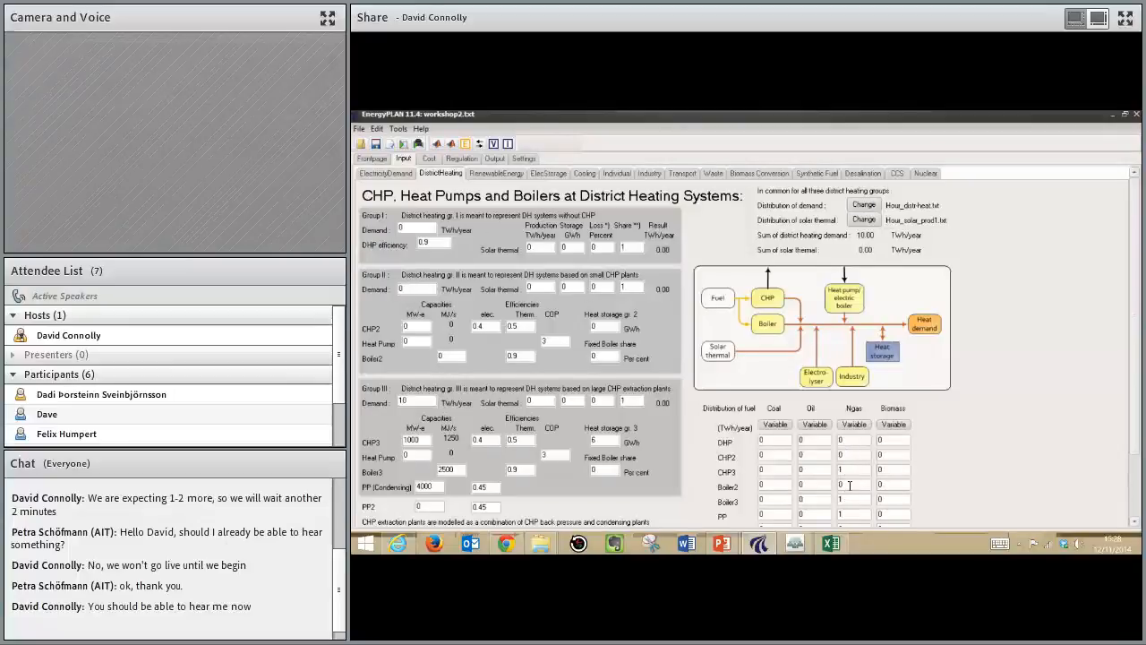
pyautogui.click(429, 159)
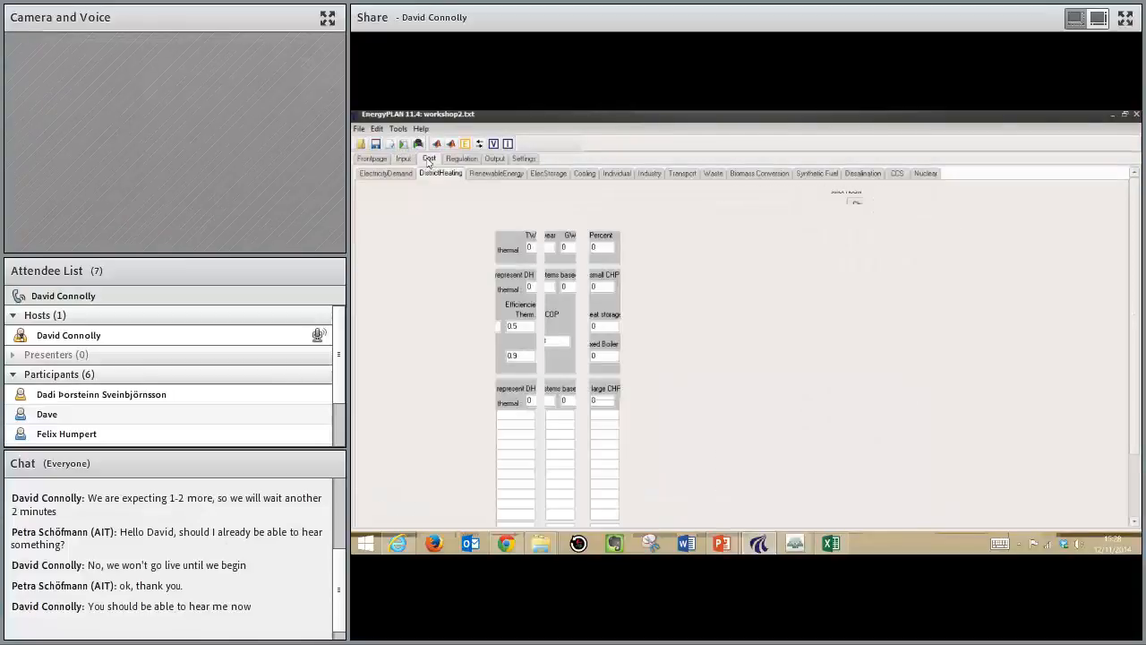
pyautogui.click(369, 174)
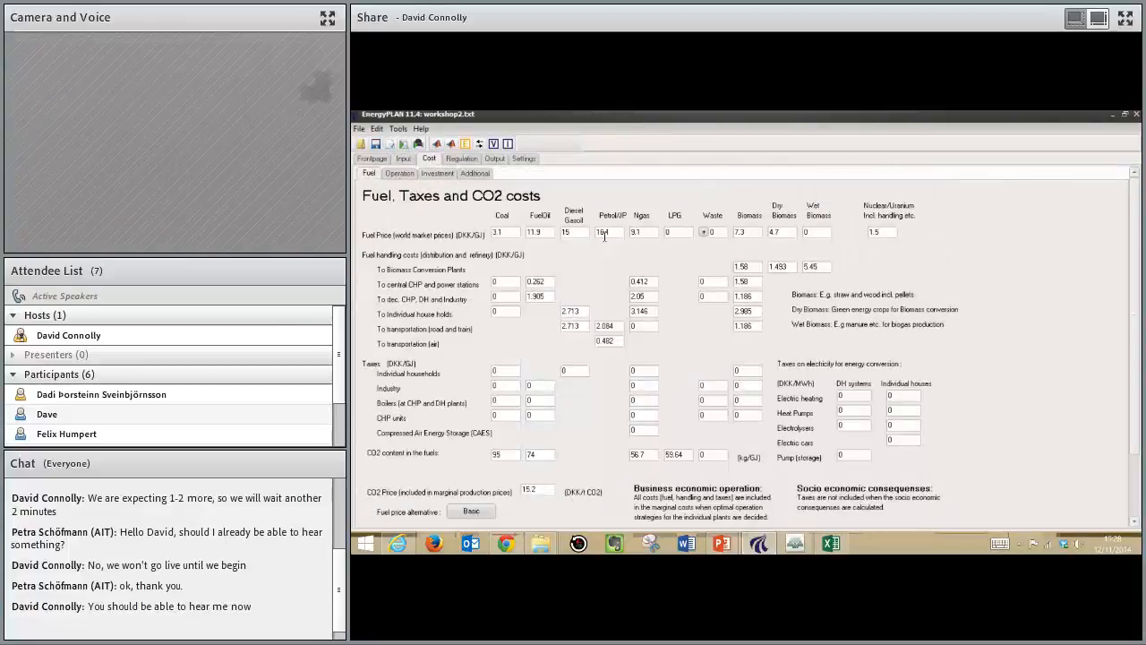
pyautogui.doubleClick(640, 235)
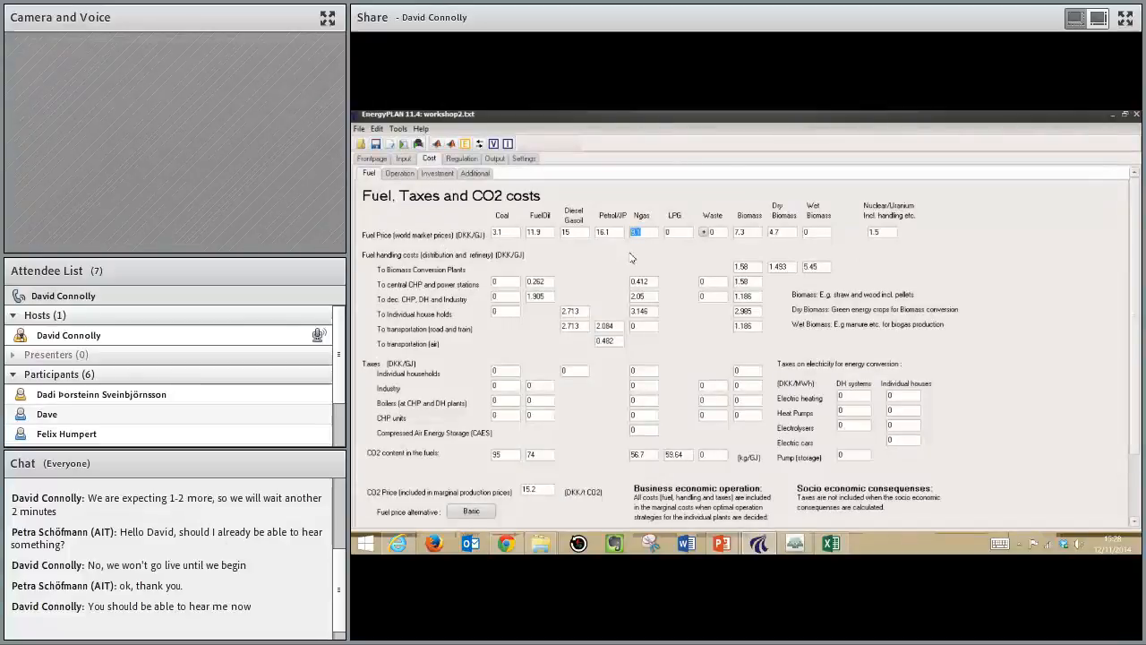
pyautogui.click(651, 233)
# Step: Change the monetary unit to EUR and return to the fuel cost inputs
pyautogui.click(524, 159)
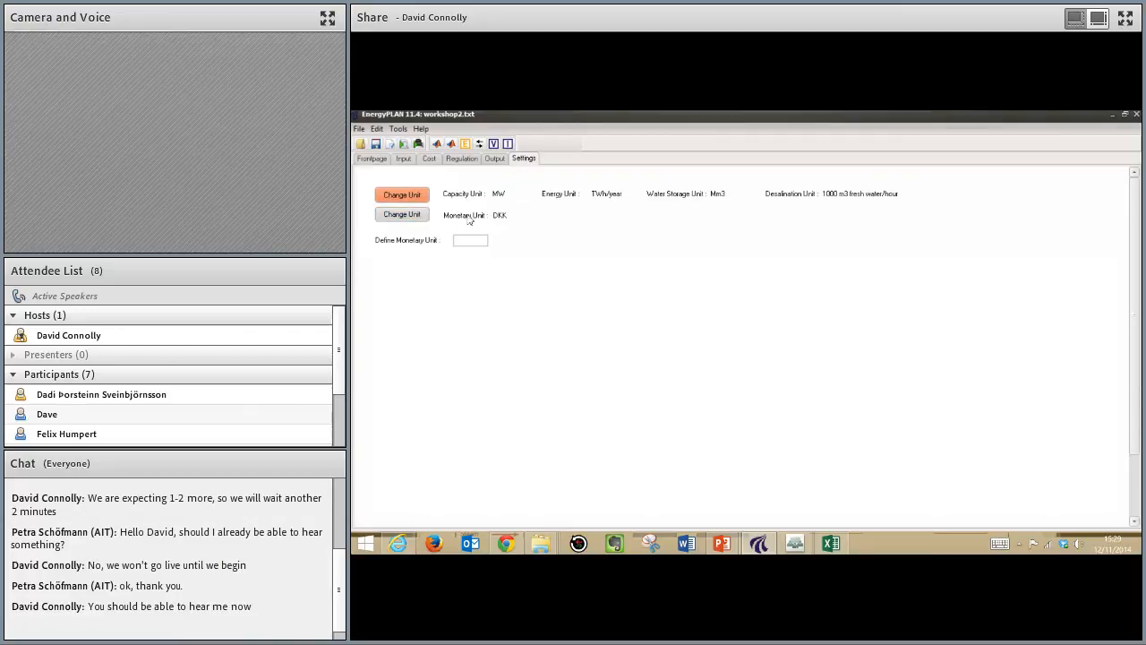
pyautogui.click(414, 215)
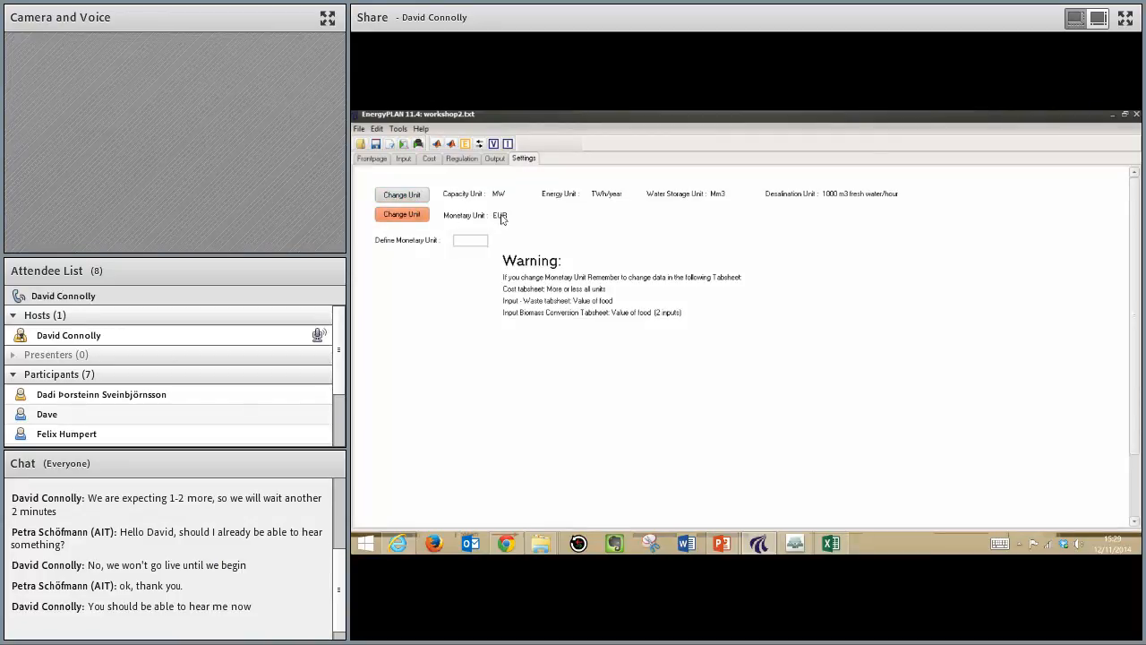
pyautogui.click(429, 158)
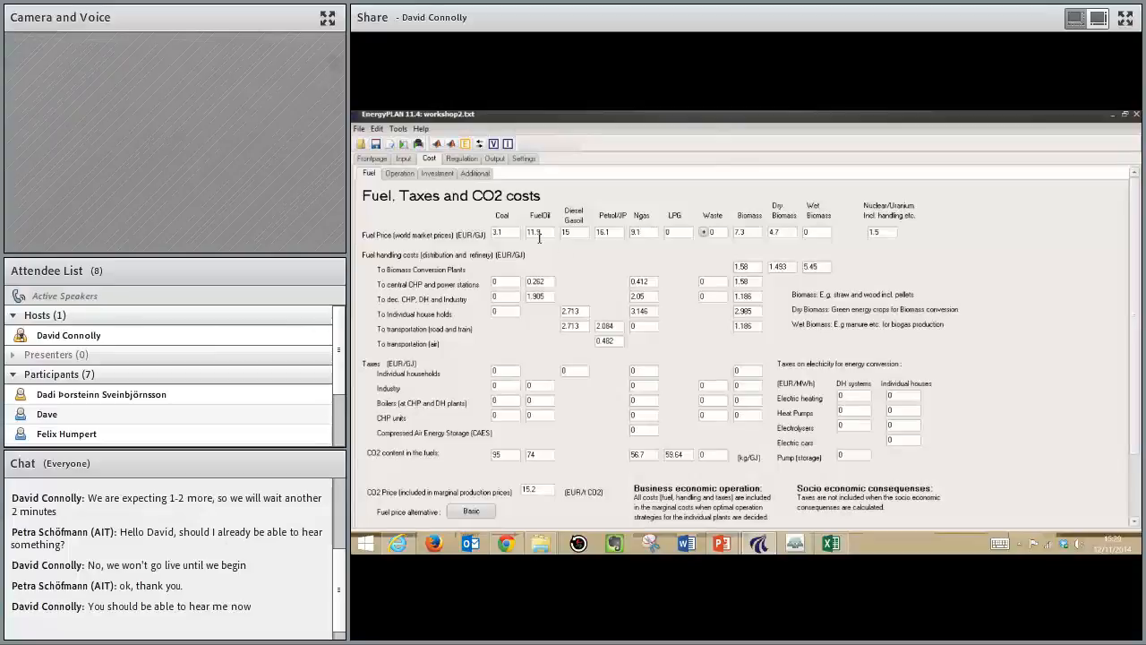
# Step: Run the model, enlarge the results window and examine the total annual costs in the cost breakdown
pyautogui.click(403, 159)
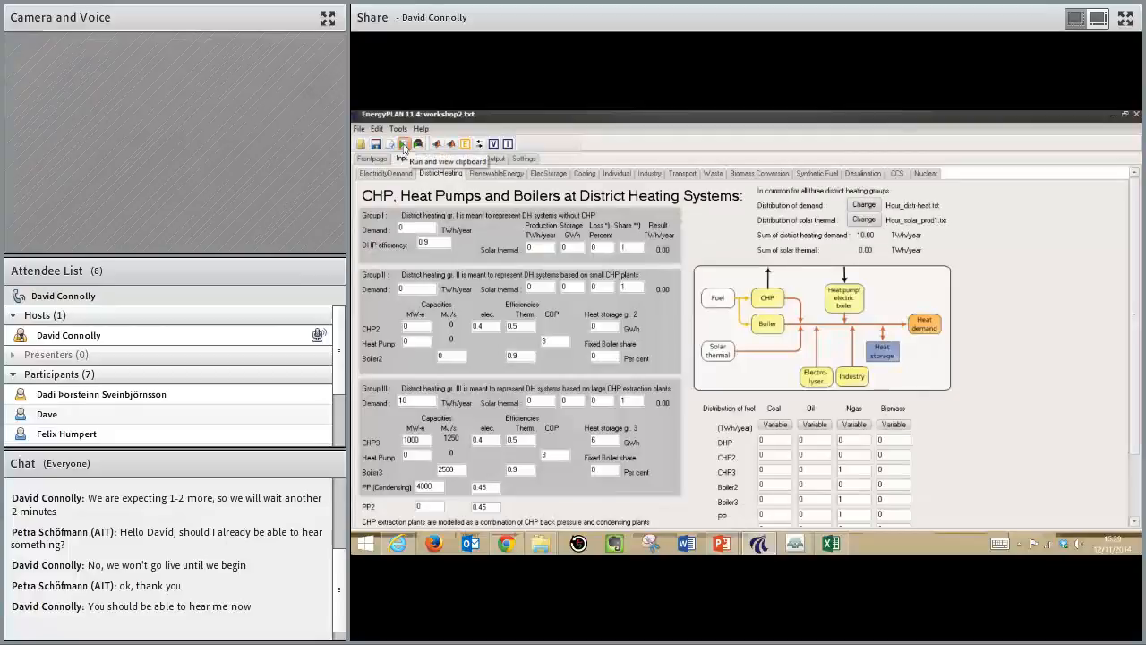
pyautogui.click(406, 144)
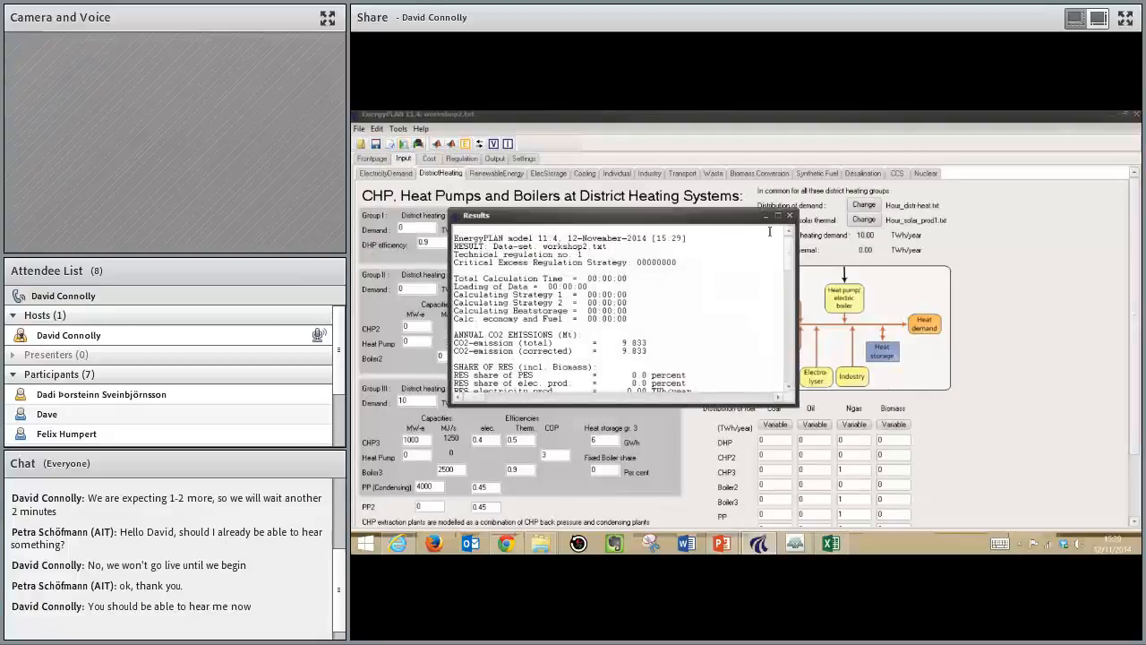
pyautogui.click(777, 215)
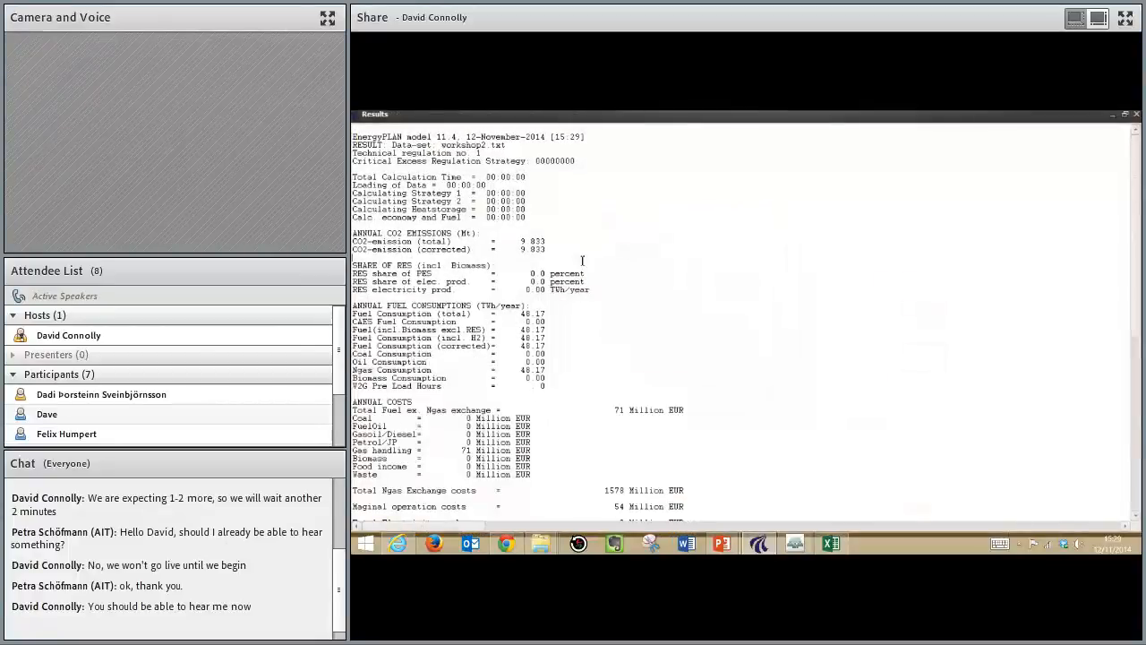
pyautogui.scroll(-5, 586, 259)
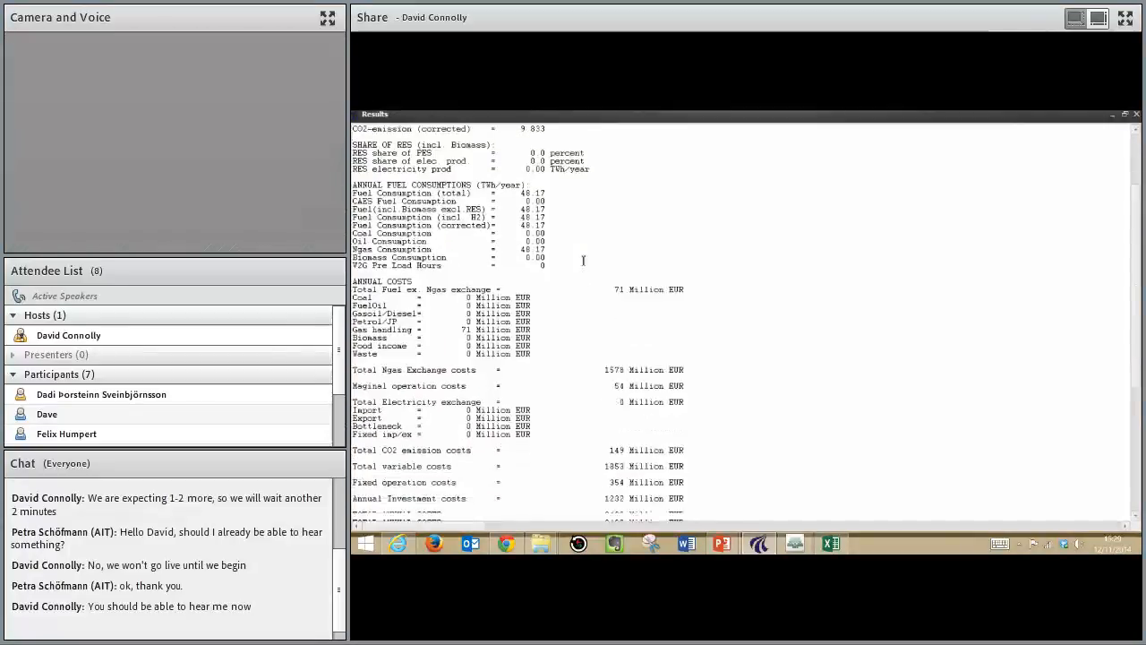
pyautogui.scroll(-6, 583, 260)
pyautogui.scroll(-2, 583, 260)
pyautogui.scroll(2, 583, 260)
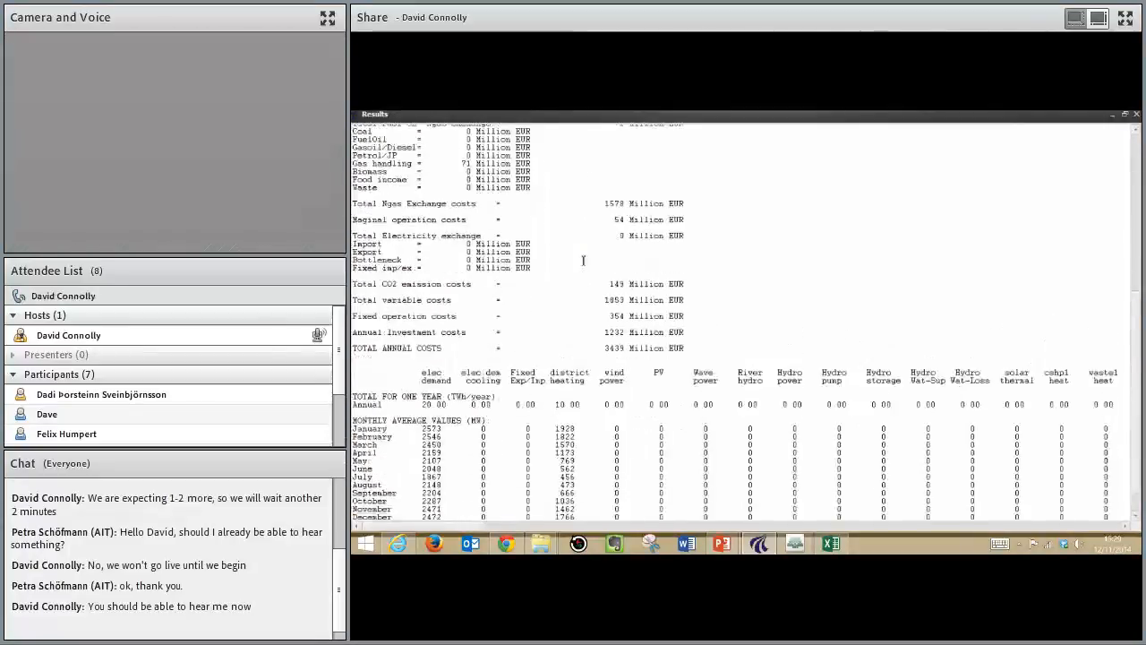
pyautogui.scroll(1, 376, 394)
pyautogui.moveTo(377, 396); pyautogui.dragTo(646, 405)
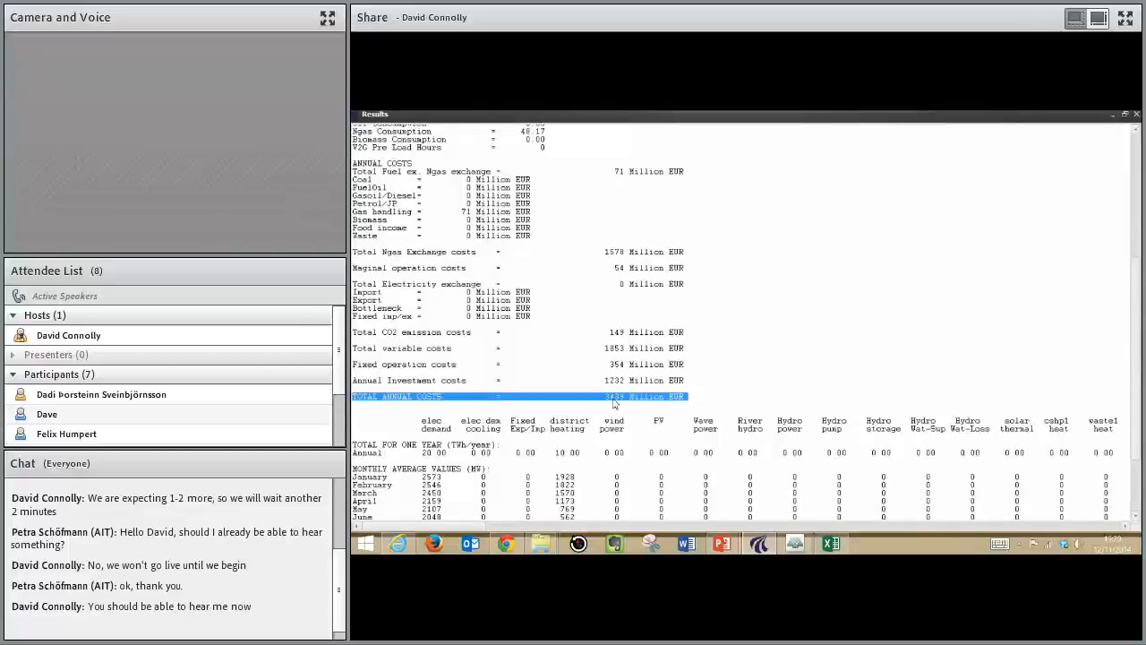
pyautogui.click(612, 398)
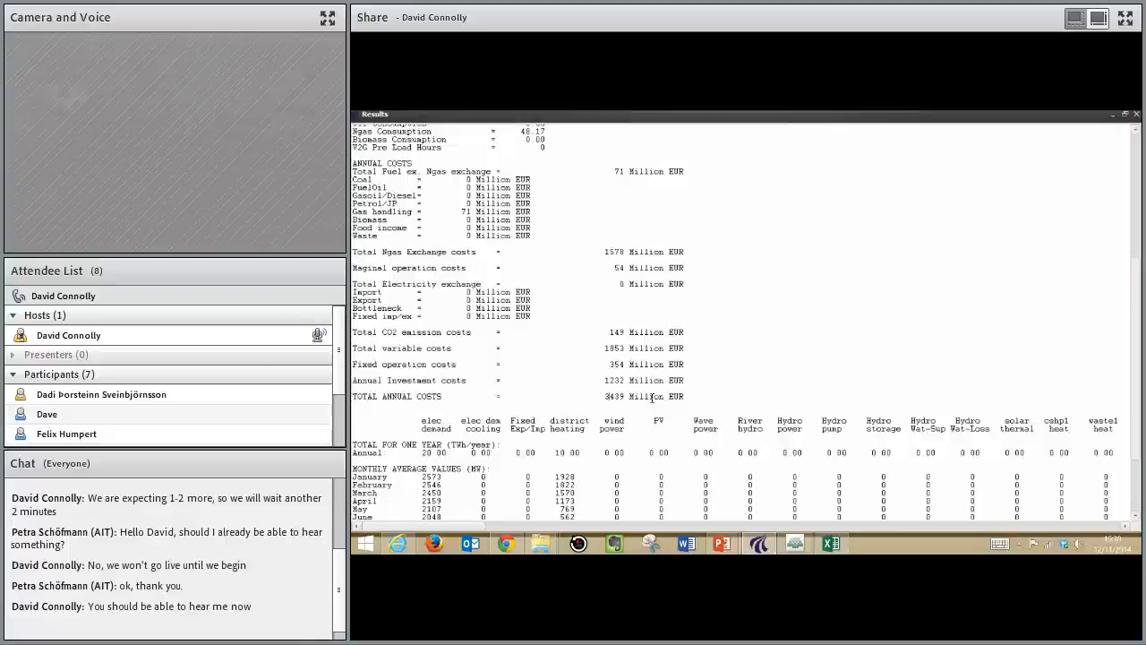
# Step: Examine the annual CO2 emissions and total fuel consumption in the results, and close the results window
pyautogui.scroll(2, 707, 356)
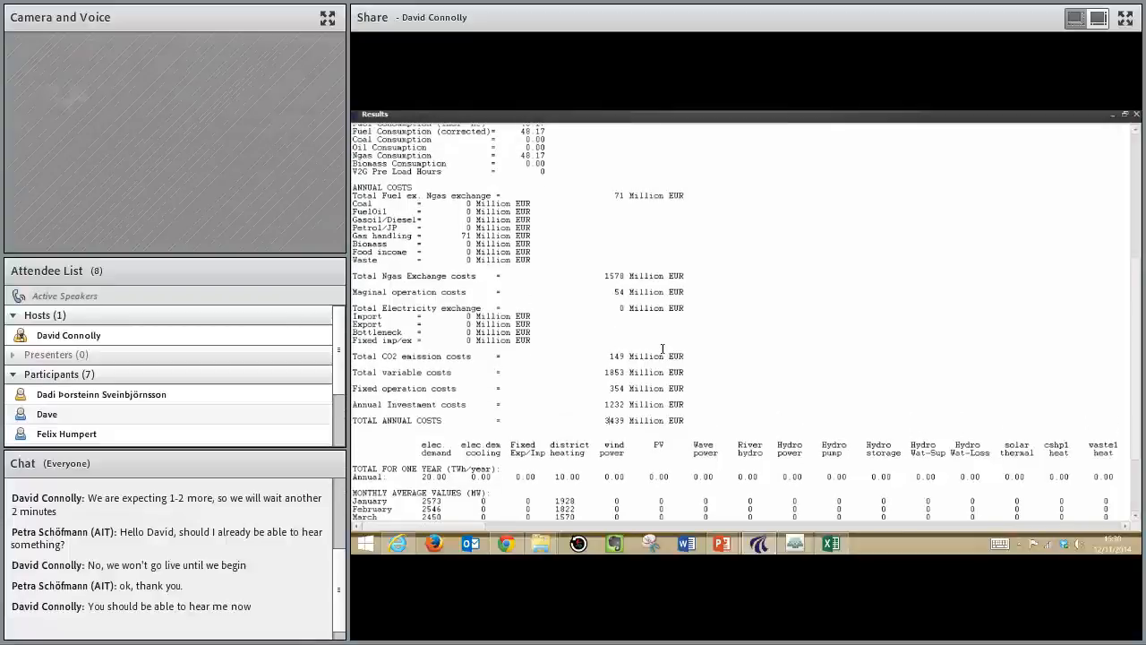
pyautogui.scroll(6, 662, 349)
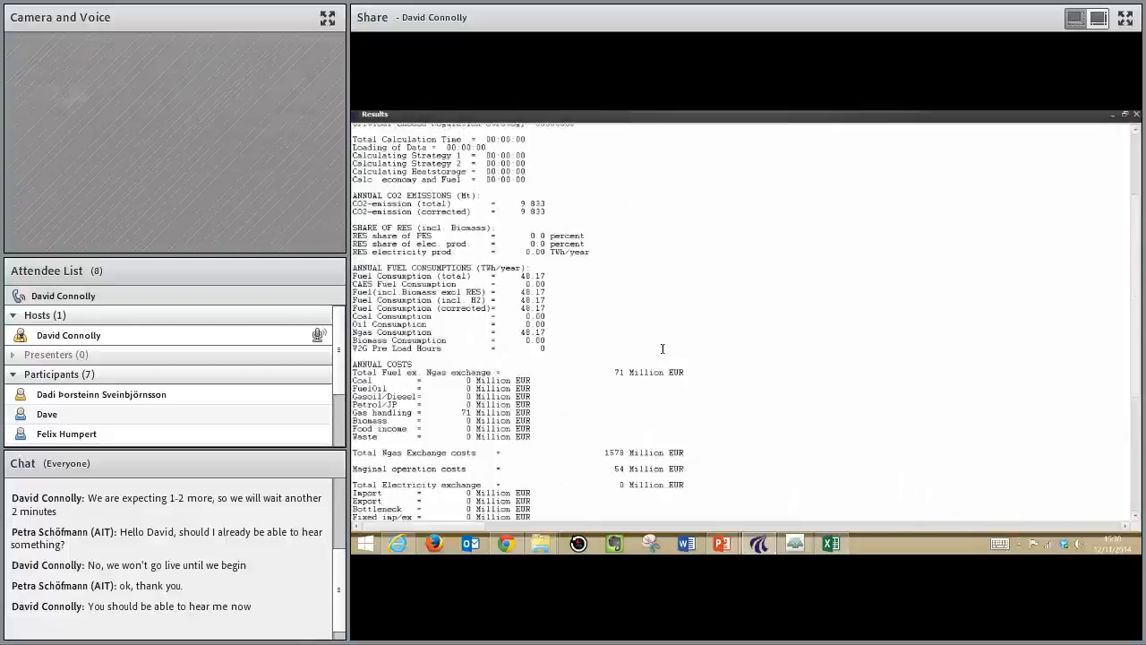
pyautogui.scroll(2, 663, 349)
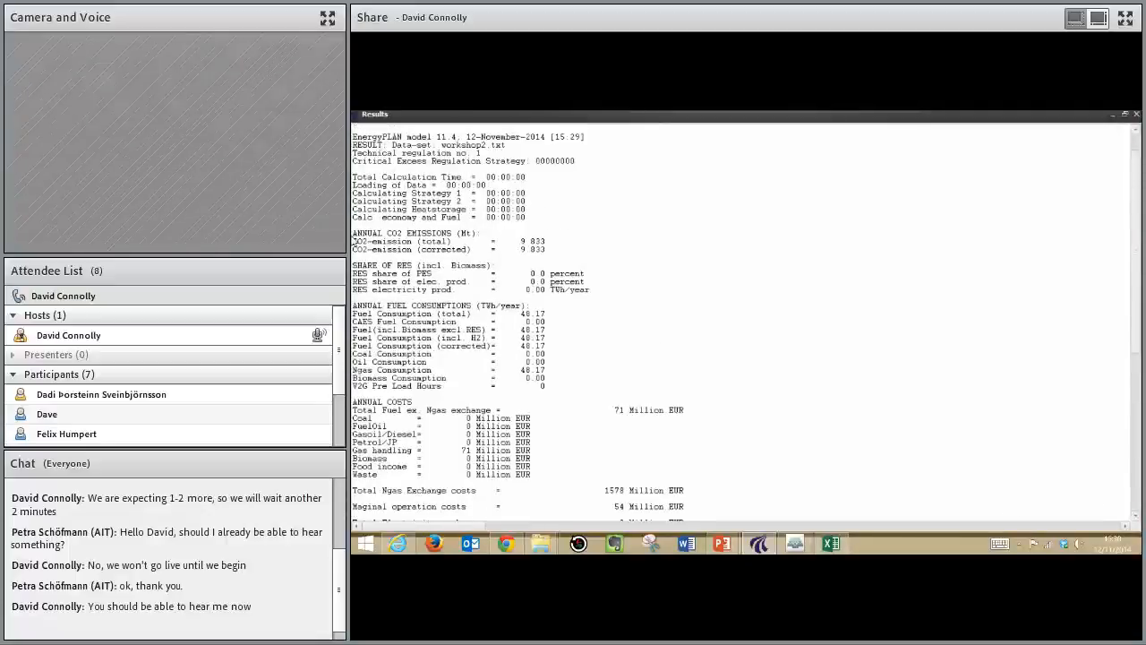
pyautogui.moveTo(355, 235); pyautogui.dragTo(398, 228)
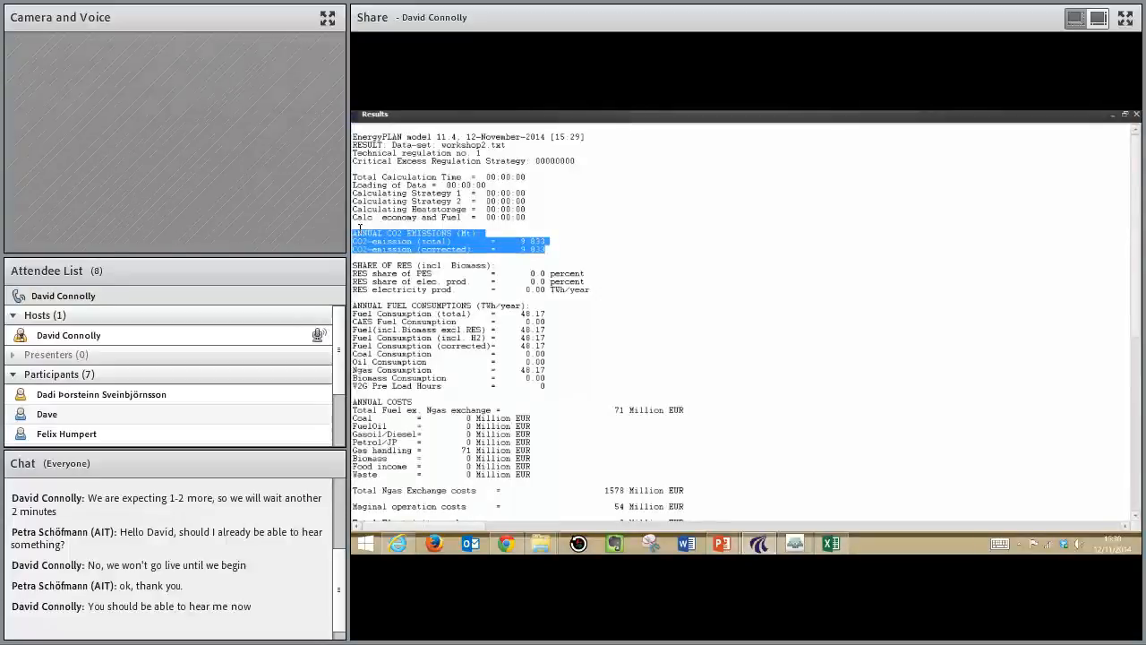
pyautogui.click(481, 242)
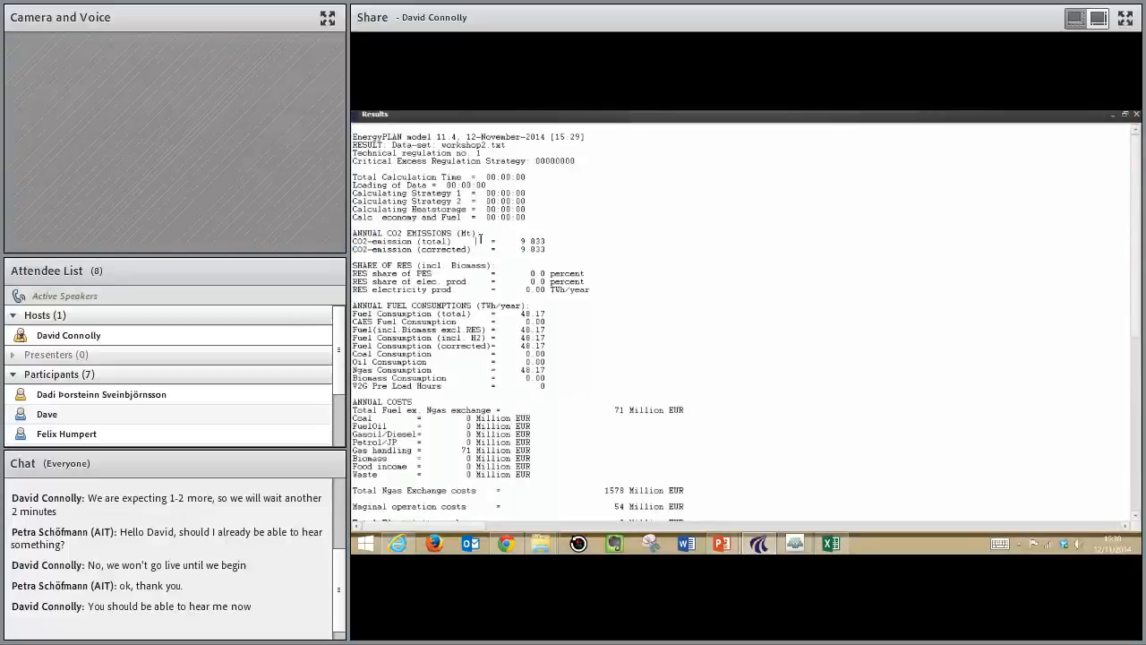
pyautogui.scroll(-2, 480, 239)
pyautogui.moveTo(546, 290); pyautogui.dragTo(353, 291)
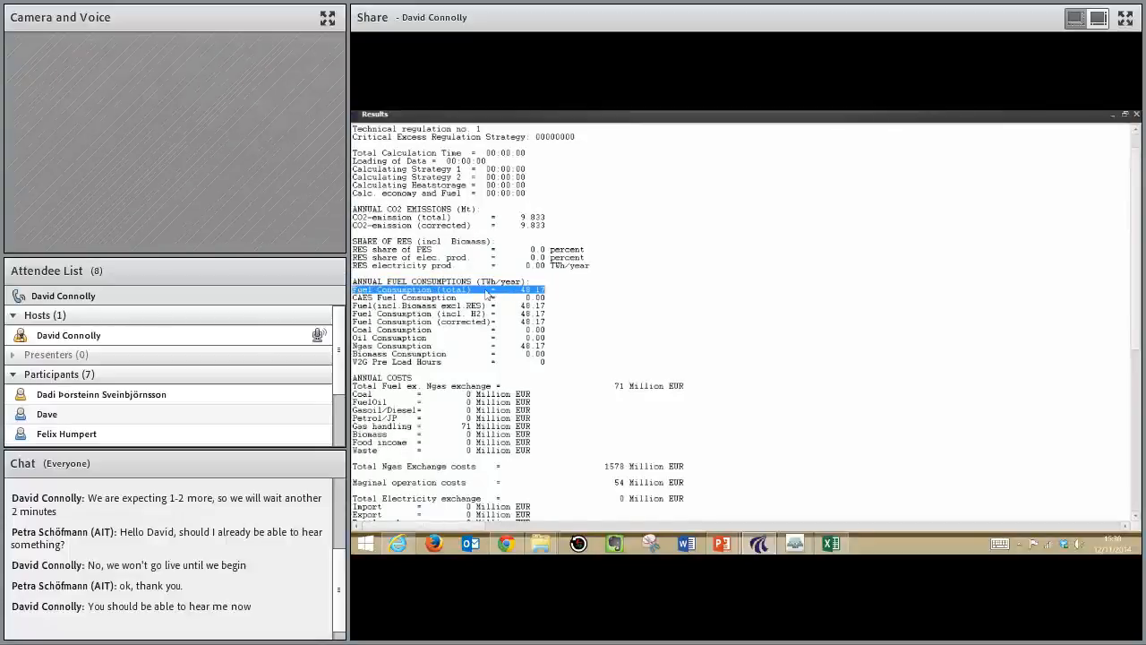
pyautogui.click(490, 290)
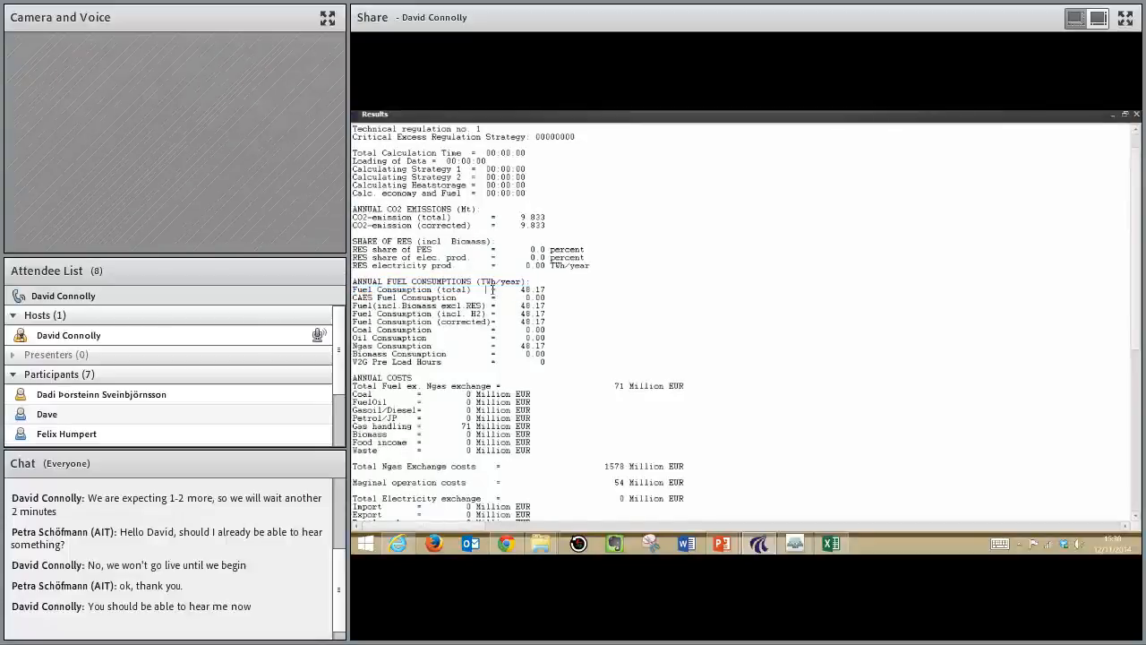
pyautogui.scroll(1, 491, 288)
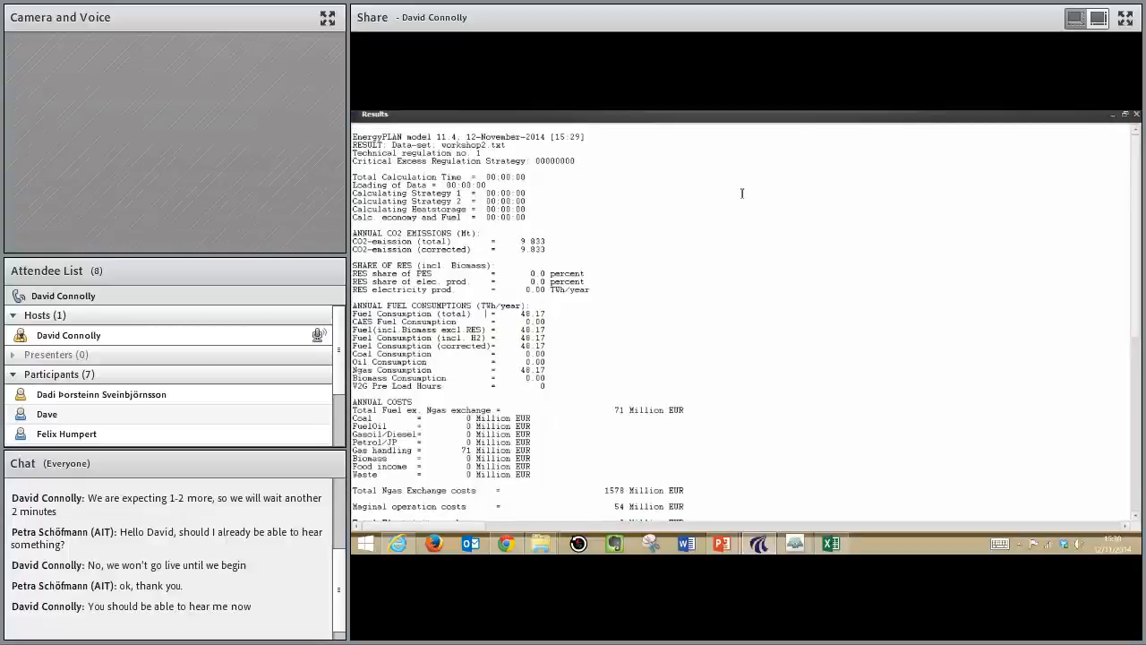
pyautogui.click(1138, 116)
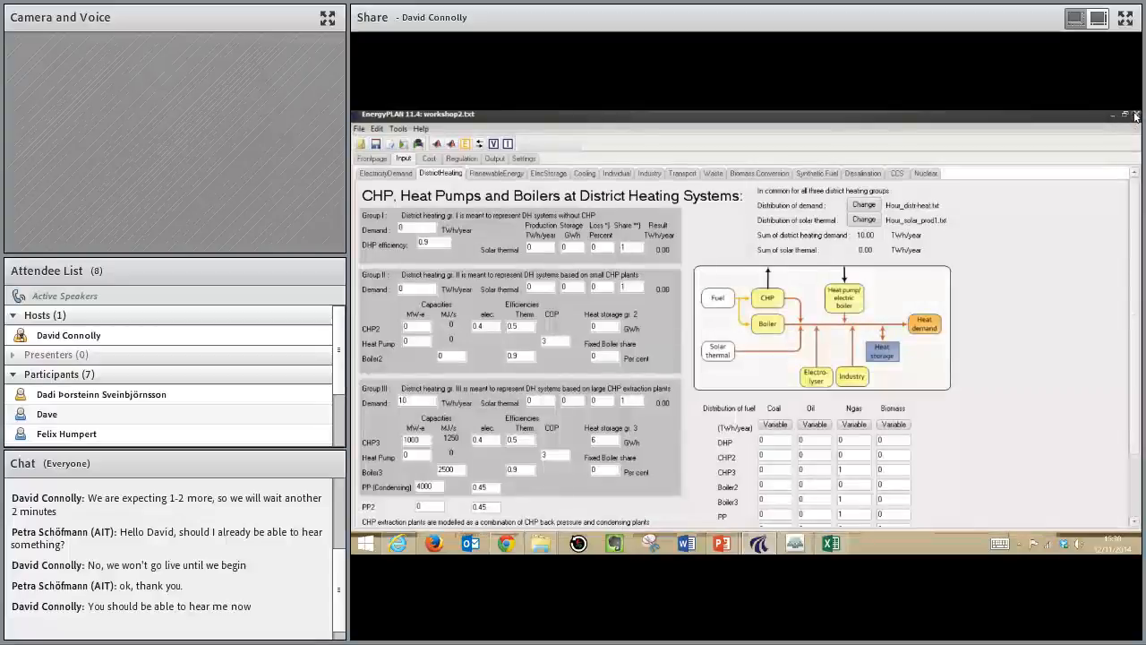
# Step: Set the technical regulation strategy to 2, balancing both heat and electricity demands
pyautogui.click(457, 160)
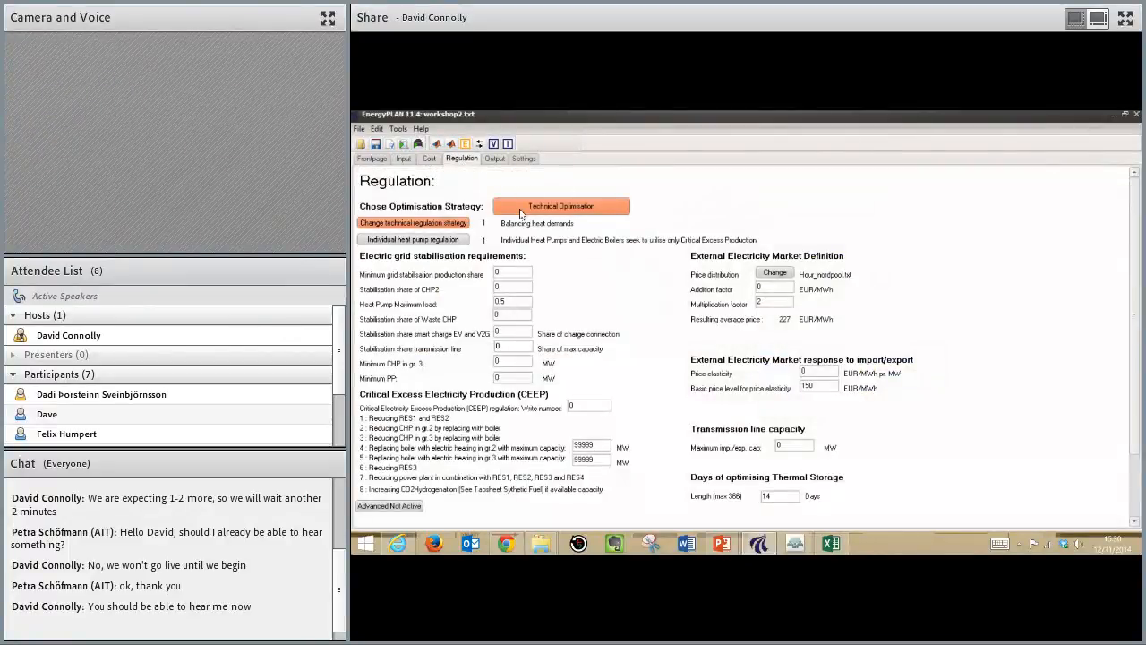
pyautogui.click(448, 225)
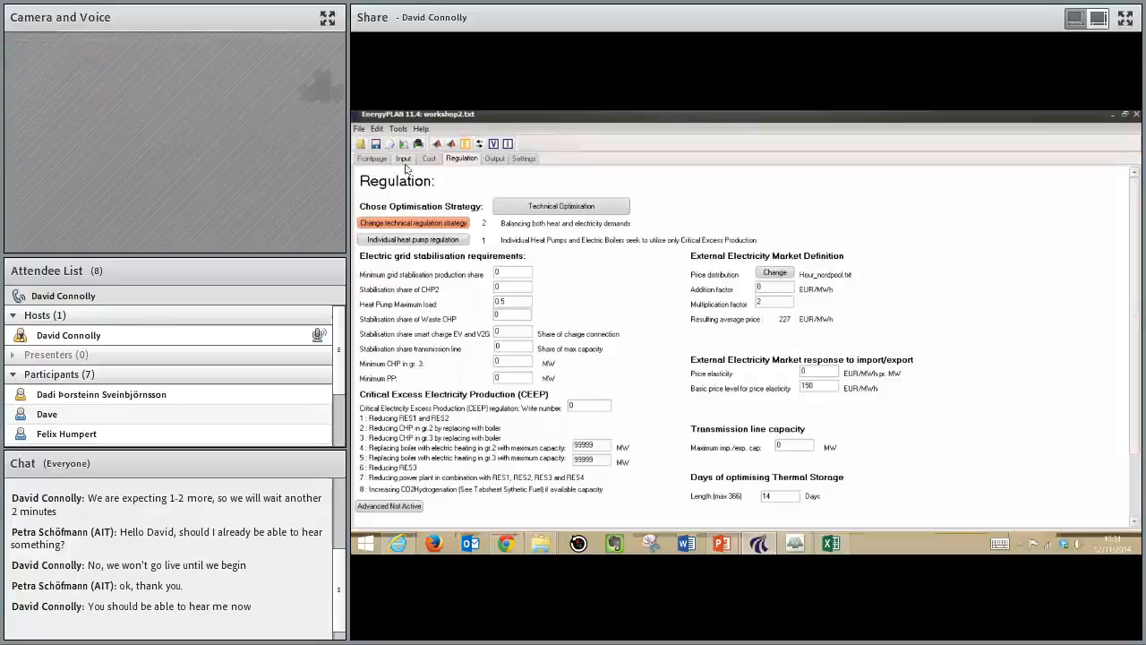
# Step: Turn on serial calculations to the clipboard and define the varied input as RES1 (Wind)
pyautogui.click(494, 159)
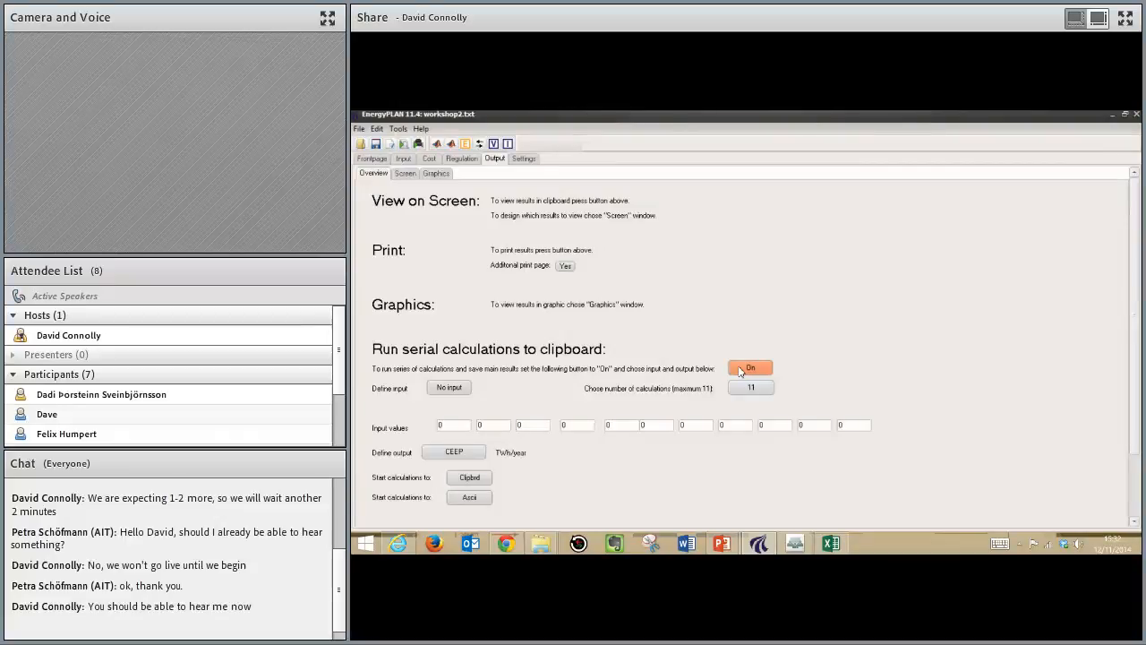
pyautogui.click(449, 388)
pyautogui.click(450, 389)
pyautogui.click(450, 389)
pyautogui.click(449, 388)
pyautogui.click(448, 388)
pyautogui.click(449, 388)
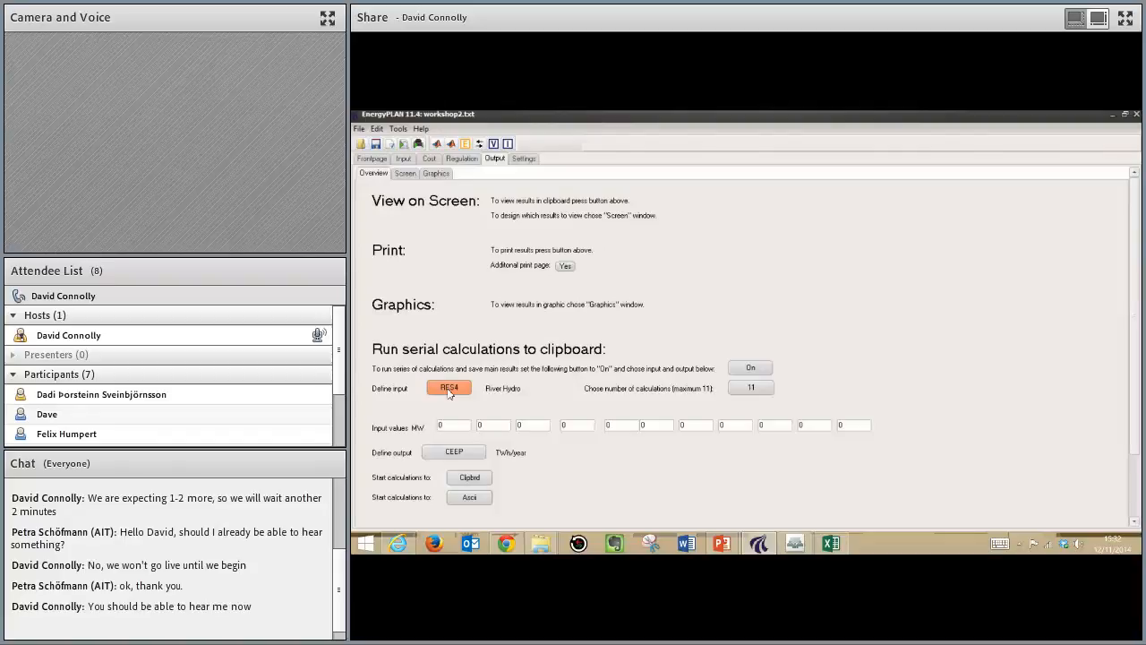
pyautogui.click(449, 387)
pyautogui.click(449, 390)
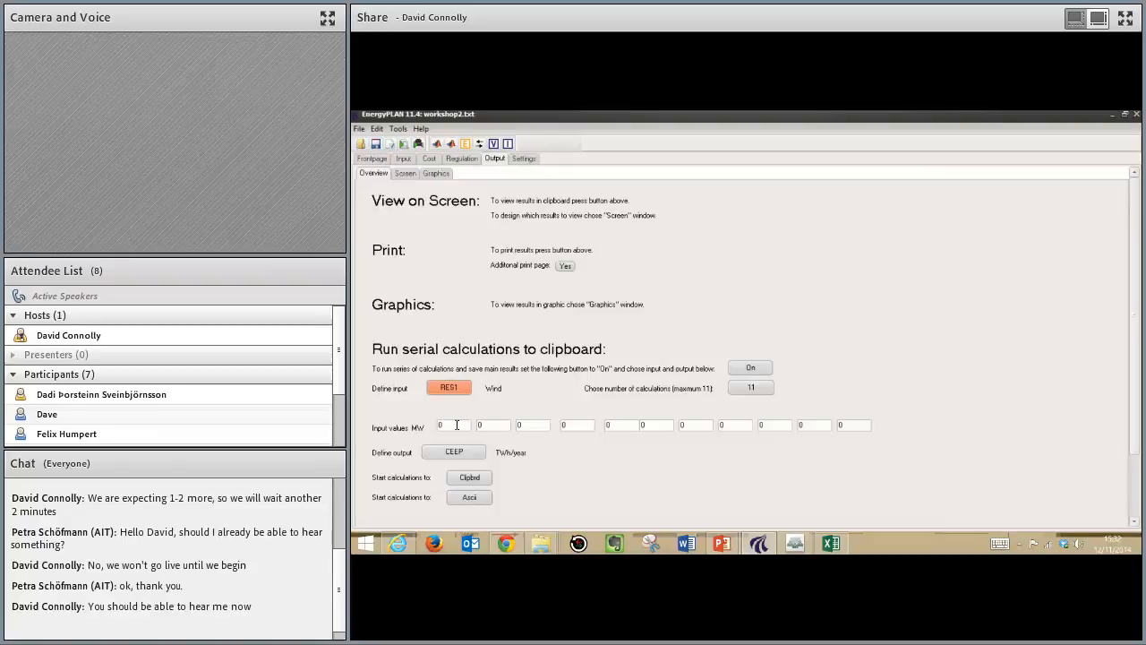
pyautogui.doubleClick(456, 426)
pyautogui.doubleClick(490, 427)
pyautogui.doubleClick(537, 427)
pyautogui.doubleClick(571, 426)
pyautogui.doubleClick(633, 427)
pyautogui.doubleClick(665, 426)
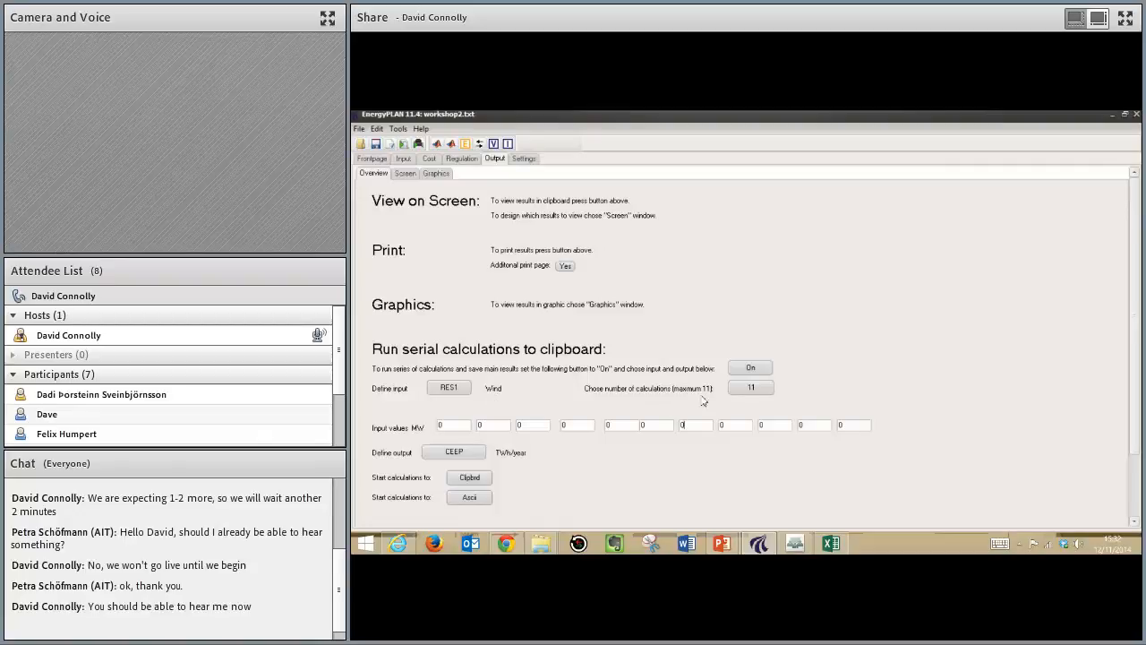
# Step: Set the wind capacity in the renewable energy inputs to 1000 MW
pyautogui.click(404, 160)
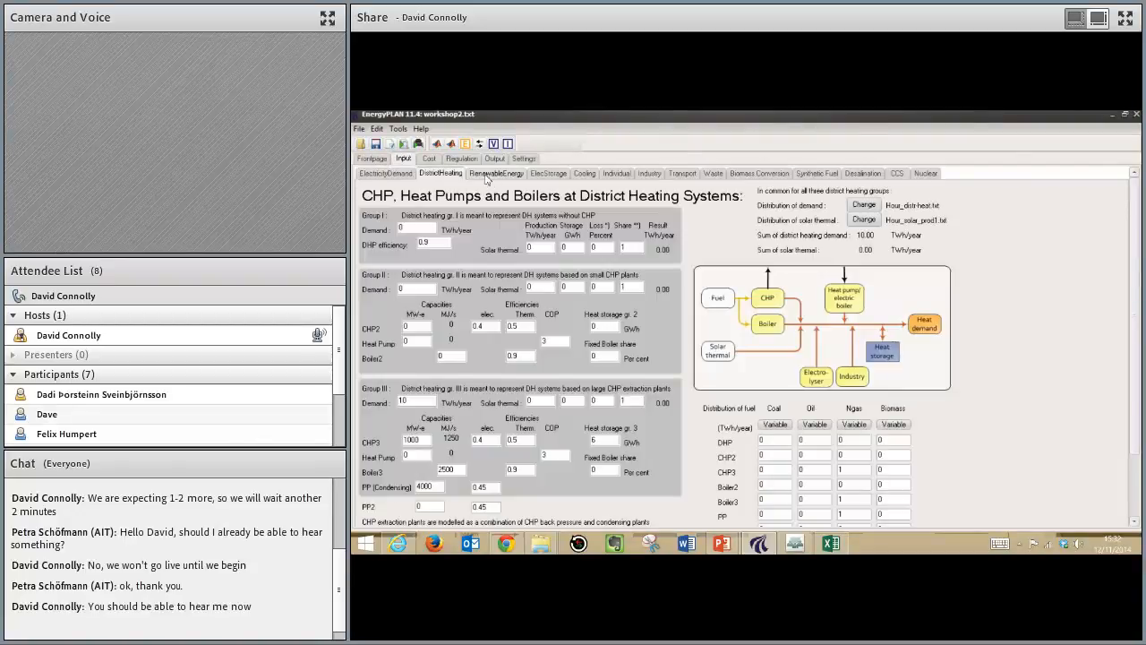
pyautogui.click(498, 173)
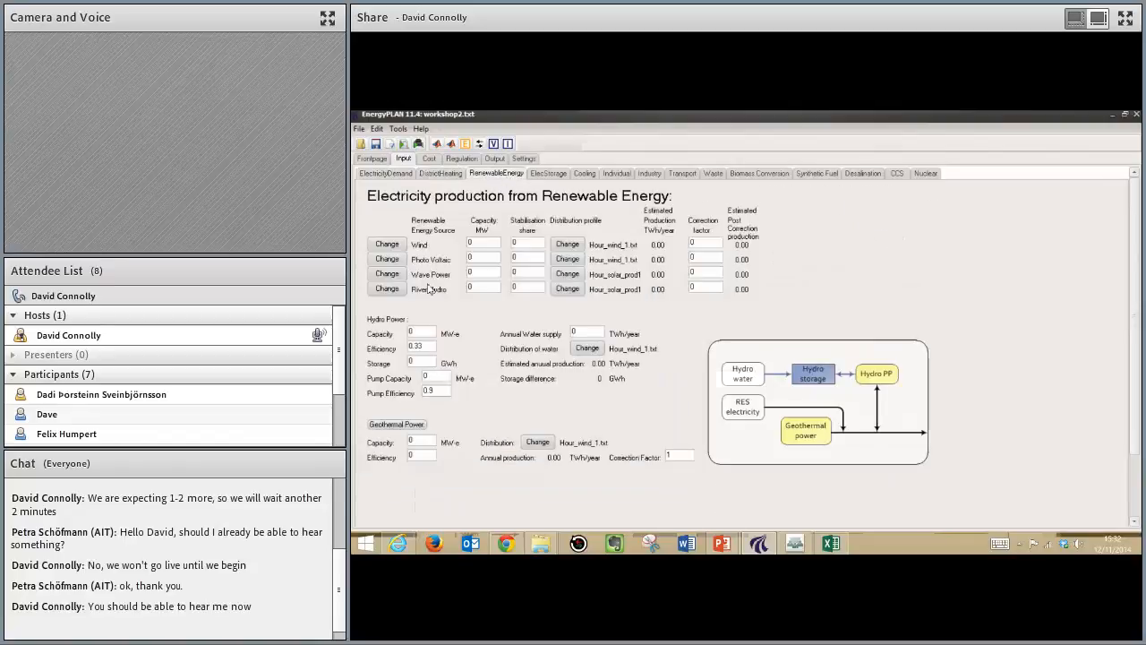
pyautogui.moveTo(469, 242); pyautogui.dragTo(480, 242)
pyautogui.write('1000')
# Step: Switch to Excel, maximise its window and create a blank workbook
pyautogui.click(831, 543)
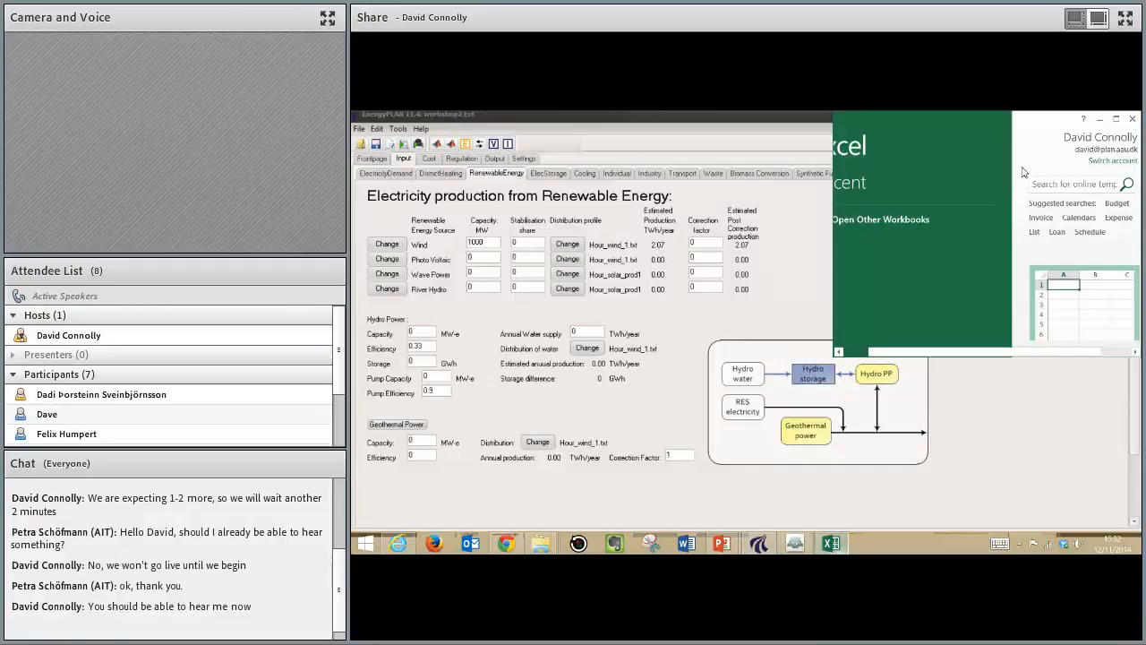
pyautogui.click(1116, 120)
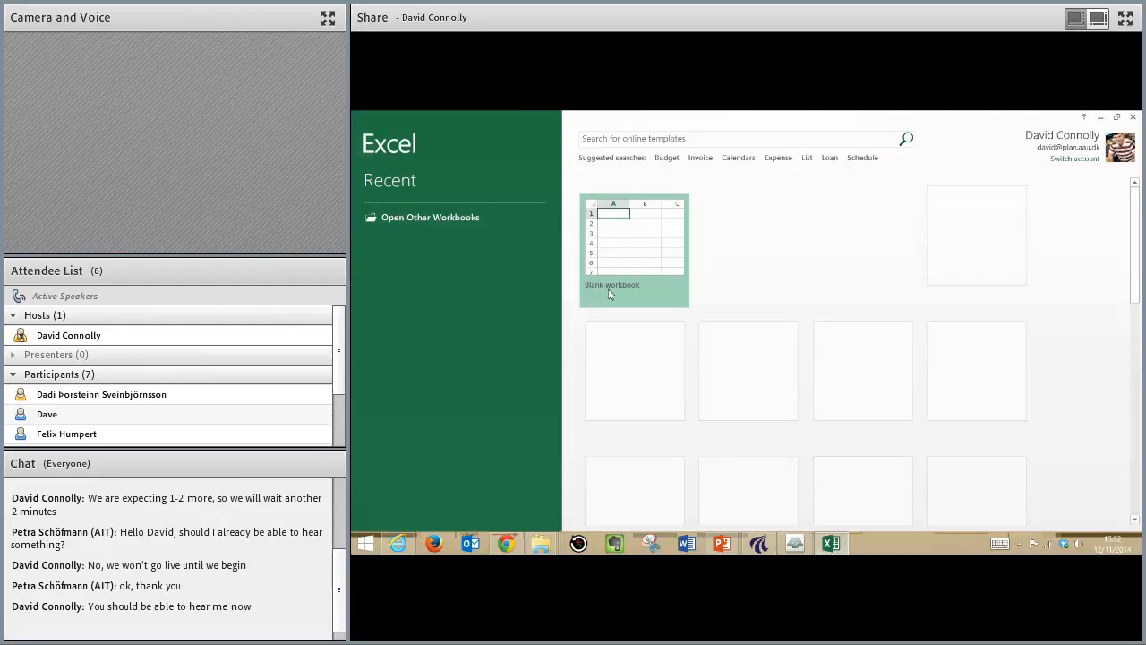
pyautogui.click(605, 255)
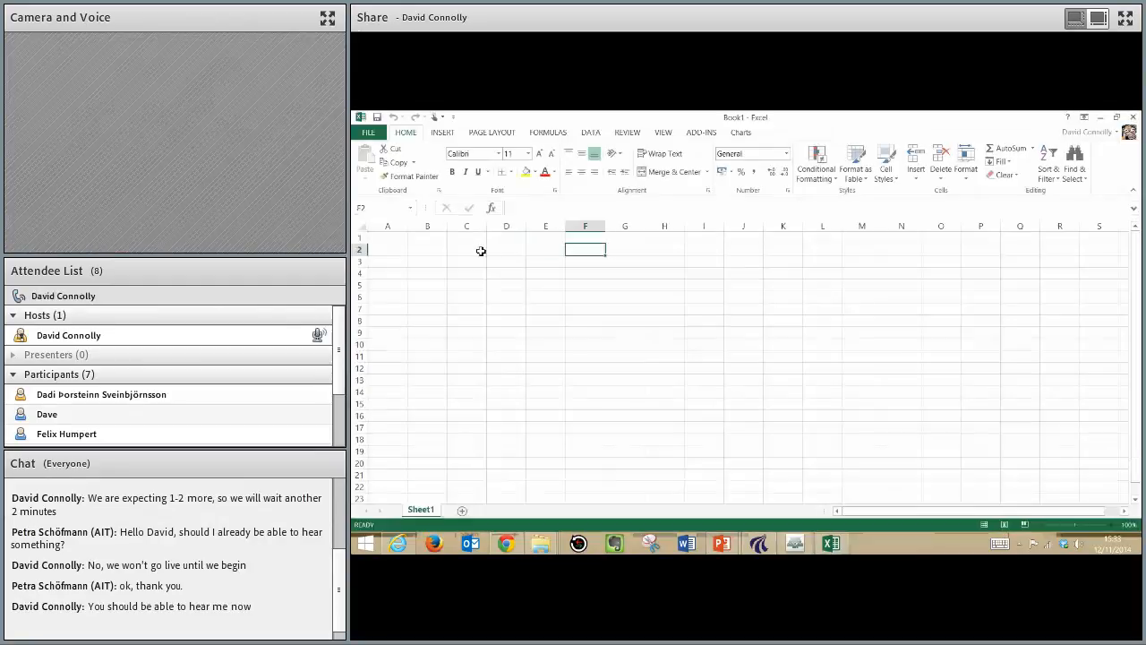
# Step: Enter the annual wind production of 2.07 in cell C2 with the unit TWh in D2
pyautogui.click(477, 252)
pyautogui.write('2')
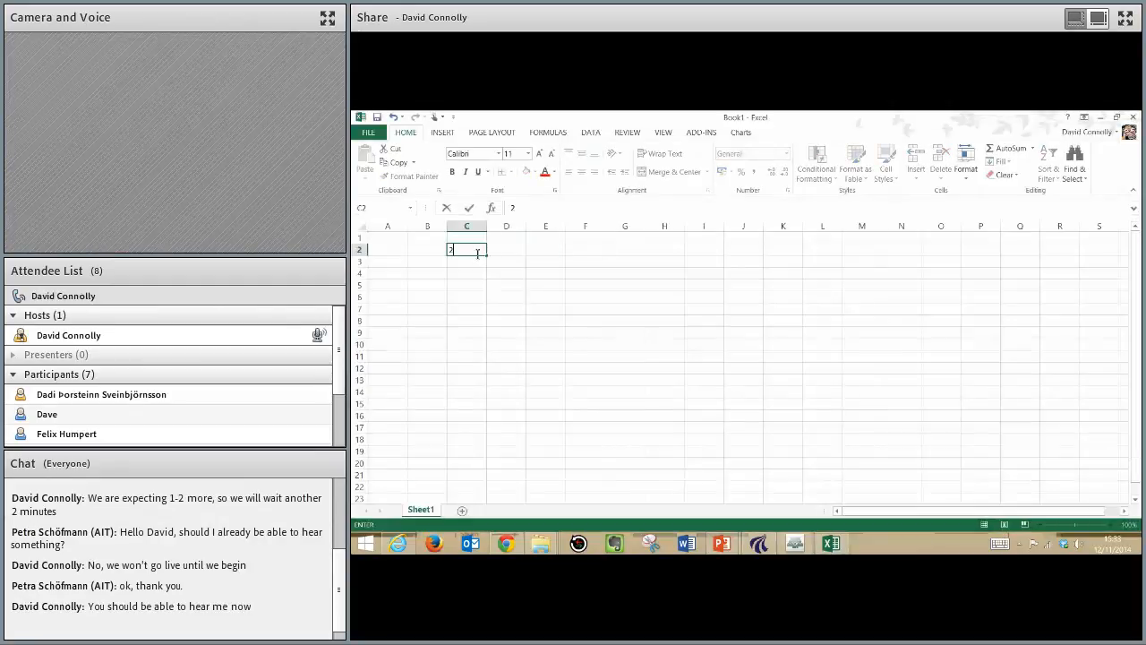
pyautogui.write('.07')
pyautogui.press('Tab')
pyautogui.write('TW')
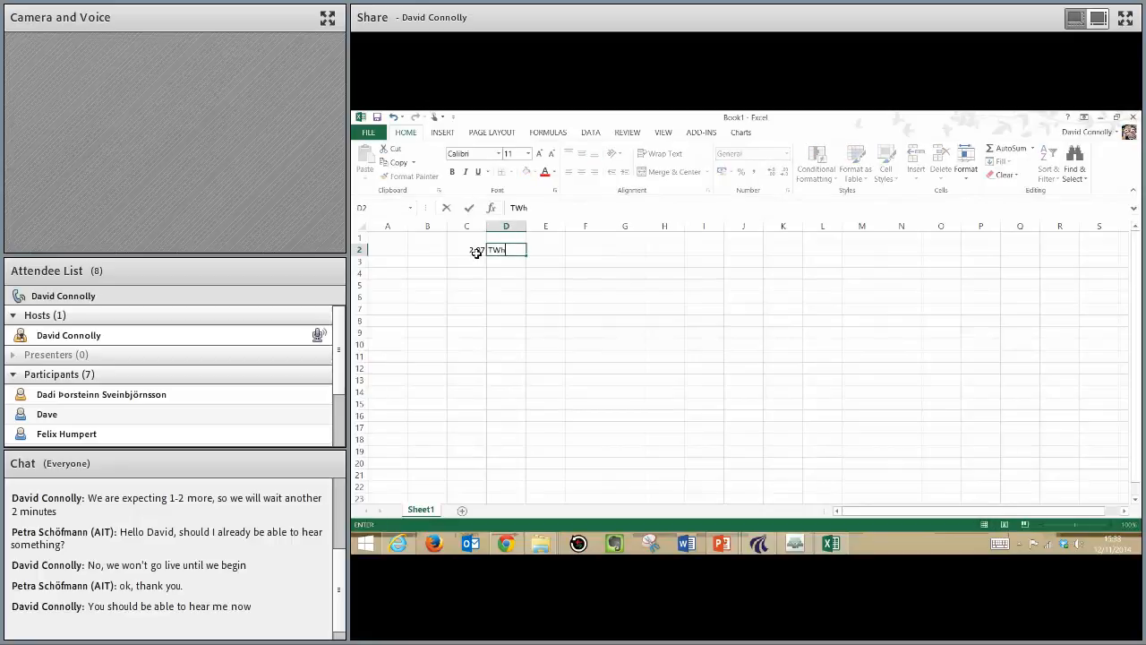
pyautogui.press('Return')
# Step: Enter the wind capacity of 1000 in cell F2 with the unit MW in G2
pyautogui.press('Right')
pyautogui.press('Right')
pyautogui.press('Up')
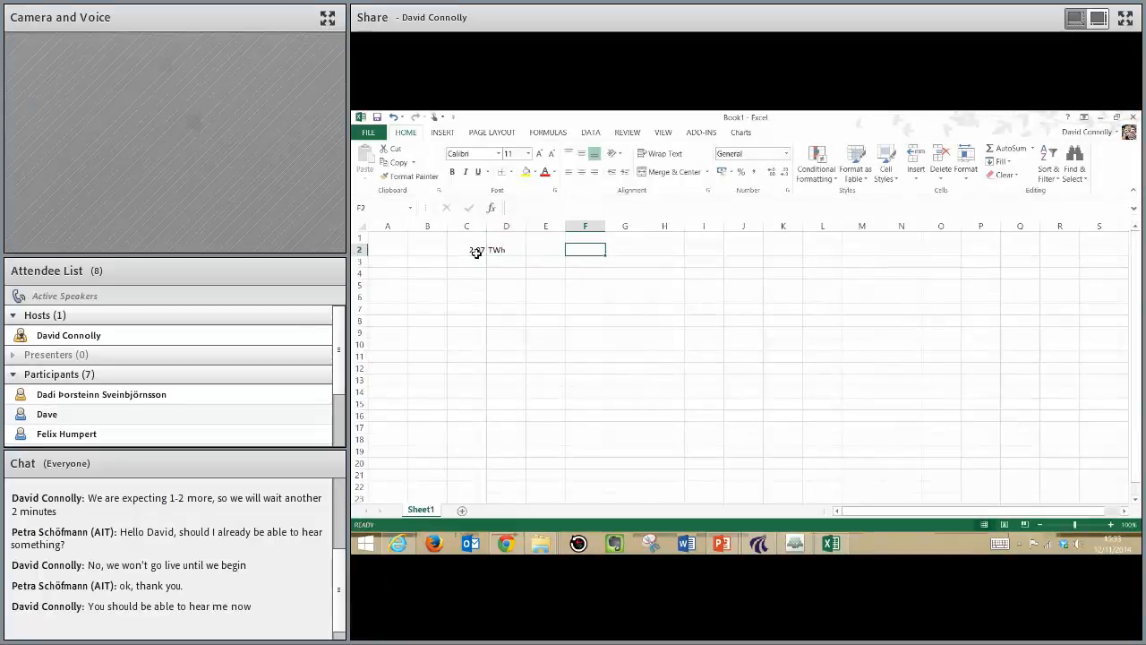
pyautogui.write('1000')
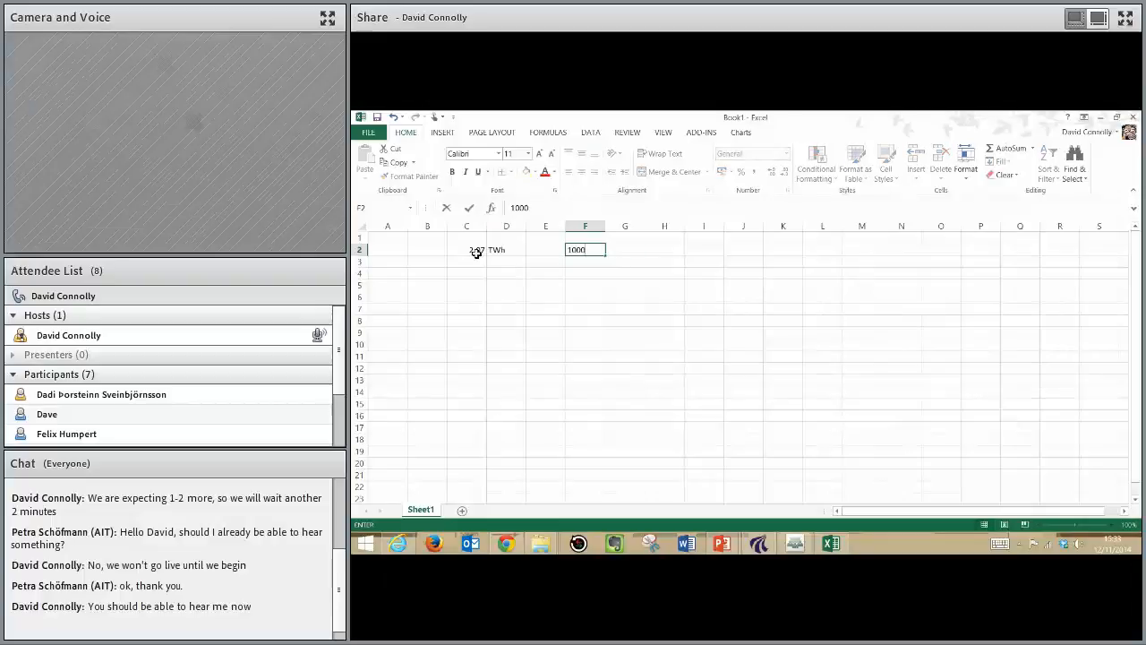
pyautogui.press('Tab')
pyautogui.write('MW')
pyautogui.press('Return')
# Step: Enter 8784 in cell F3 below the capacity and label it Hours in G3
pyautogui.press('Left')
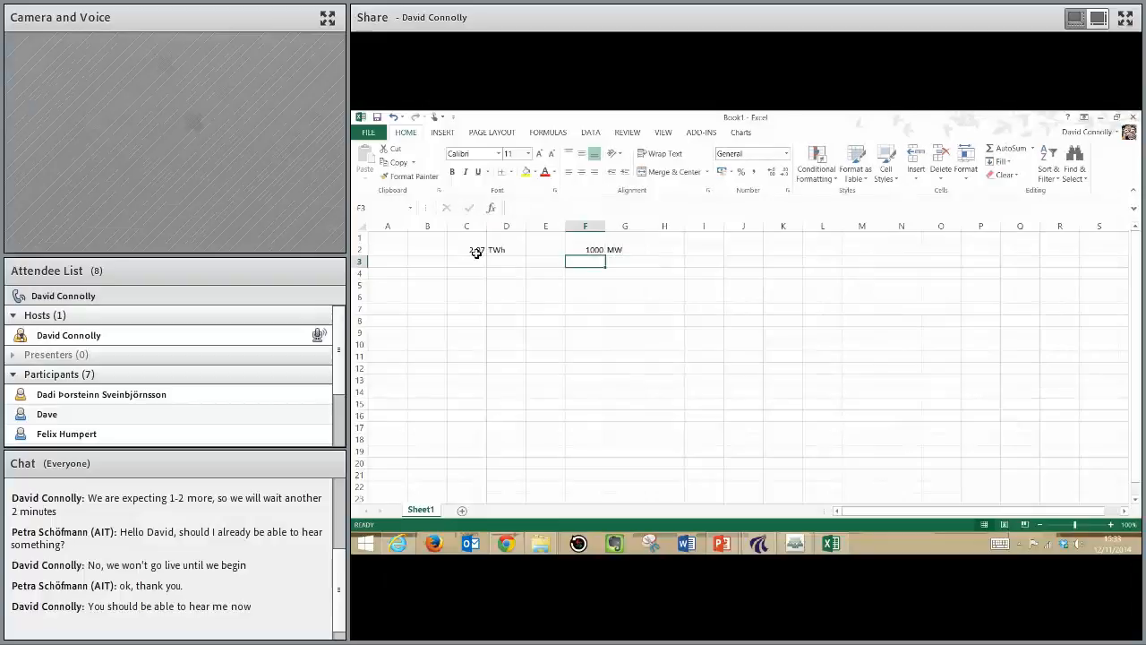
pyautogui.write('87')
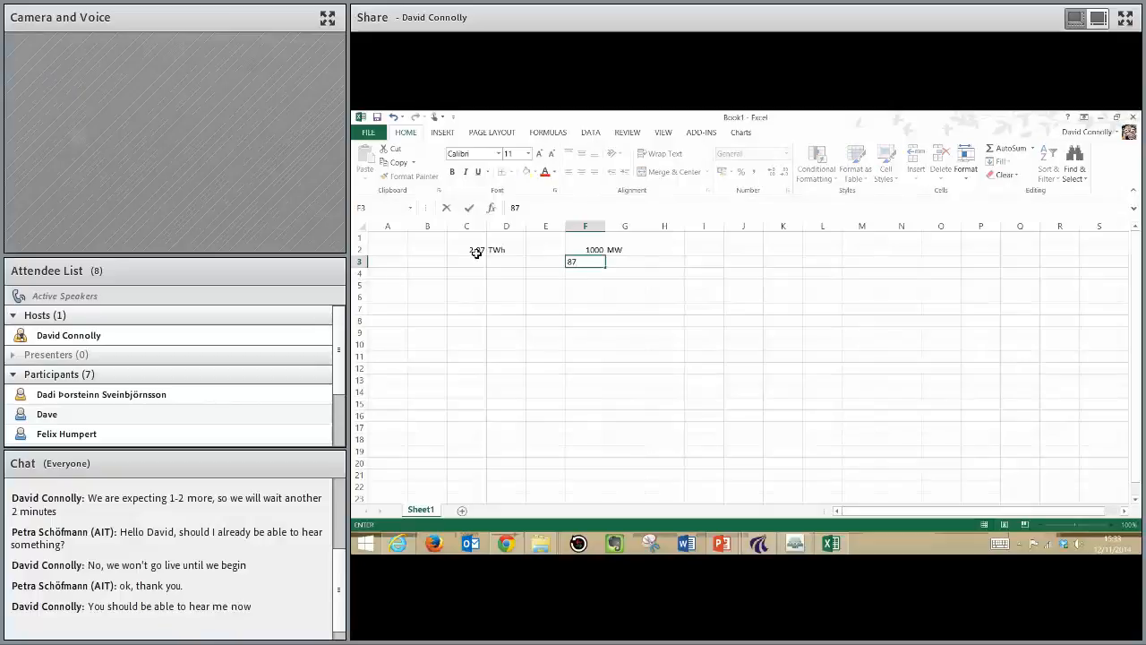
pyautogui.write('84')
pyautogui.press('Right')
pyautogui.write('Hourse')
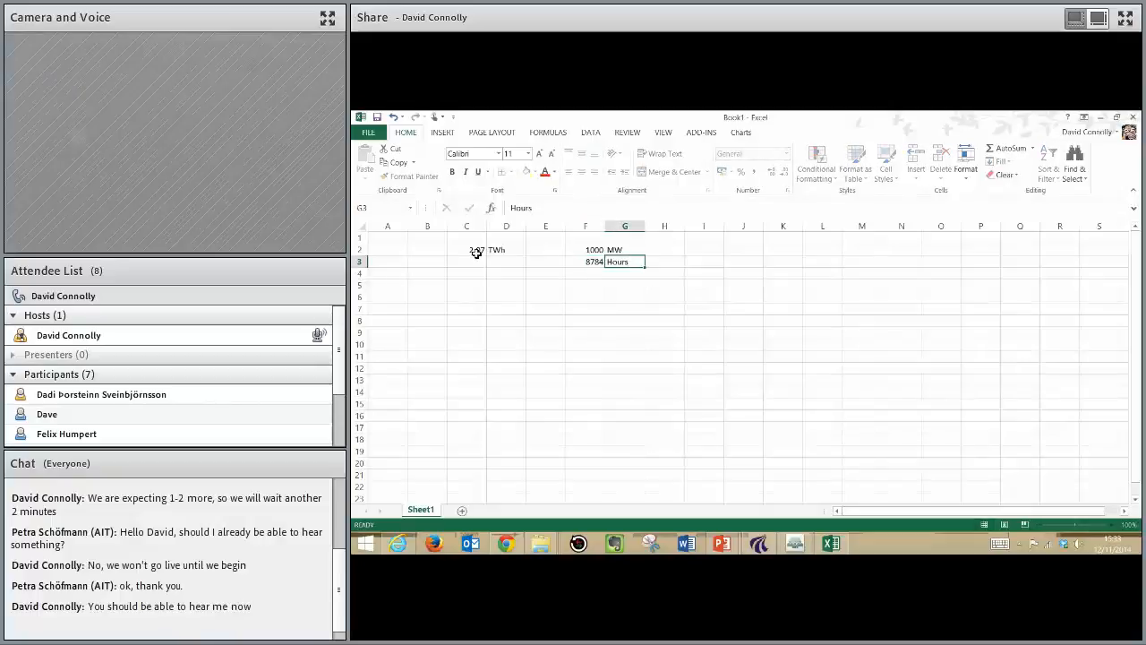
pyautogui.press('Return')
# Step: Multiply the hours in F3 by the capacity in F2 in cell F4, and label G4 as MW
pyautogui.press('Left')
pyautogui.write('=')
pyautogui.press('Up')
pyautogui.write('*')
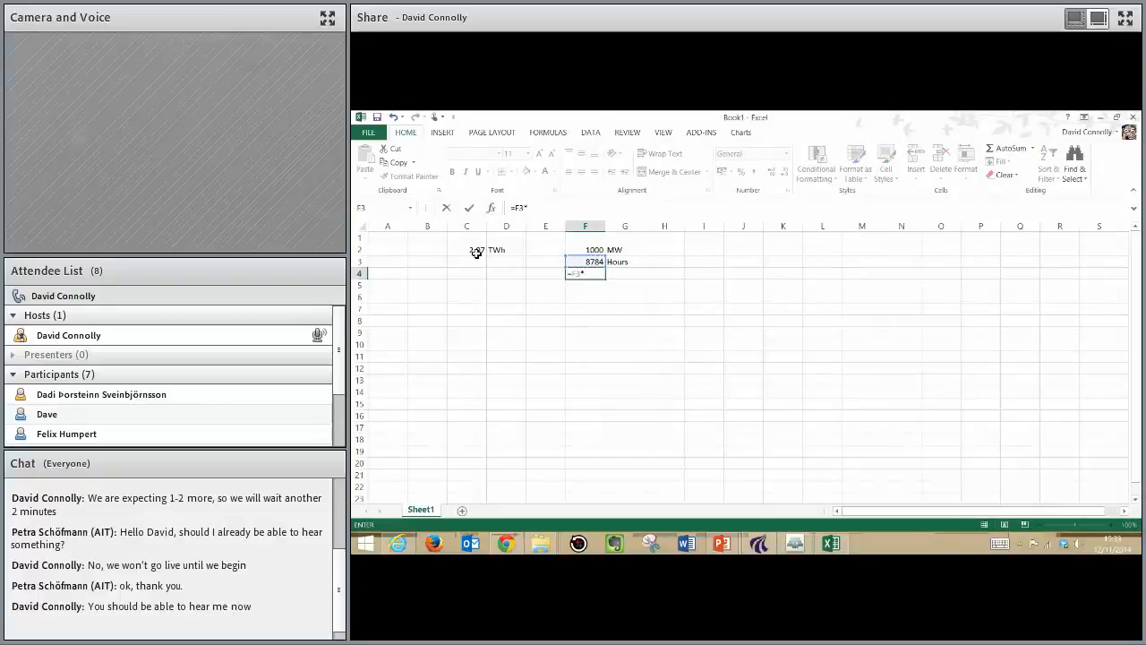
pyautogui.press('Up')
pyautogui.press('Return')
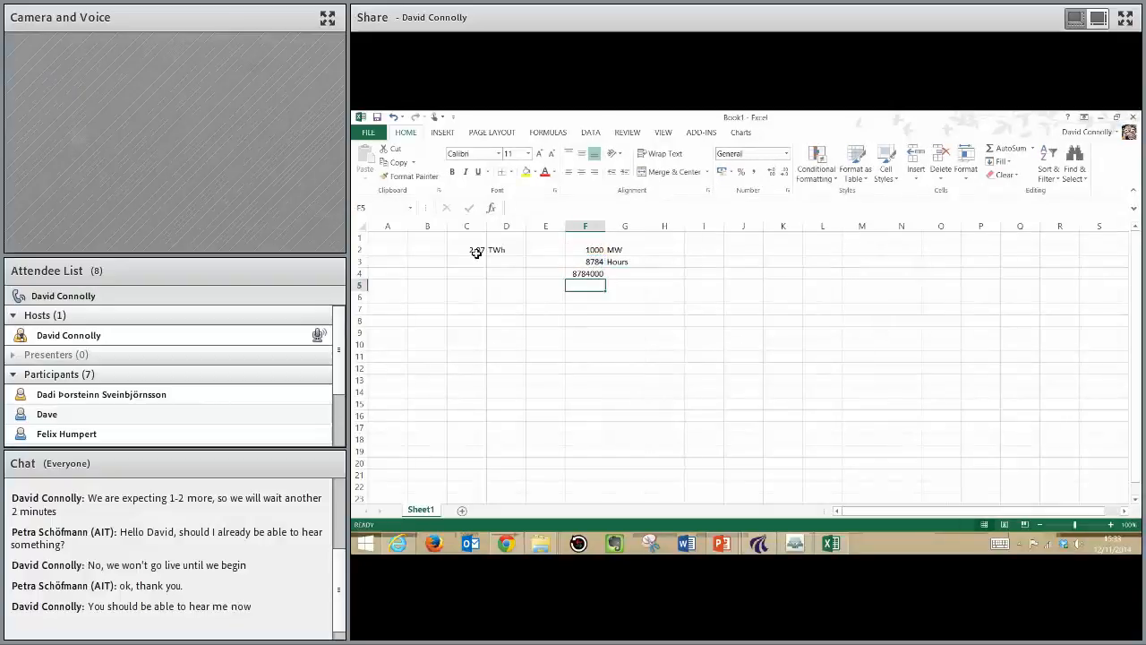
pyautogui.press('Right')
pyautogui.press('Up')
pyautogui.write('MWH')
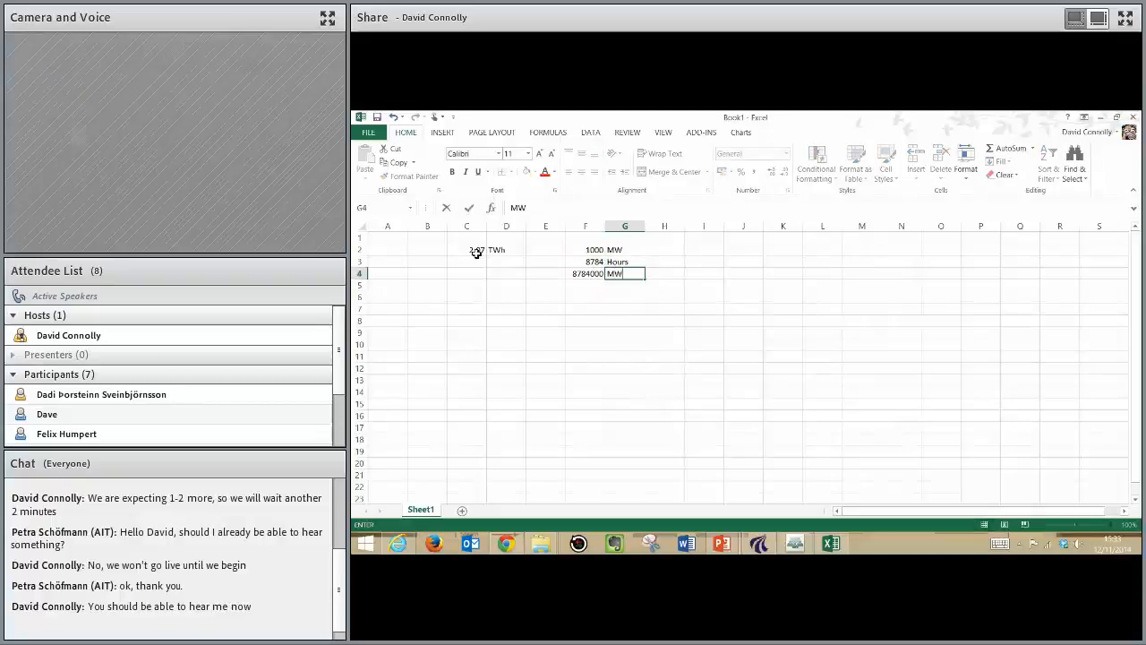
pyautogui.press('Return')
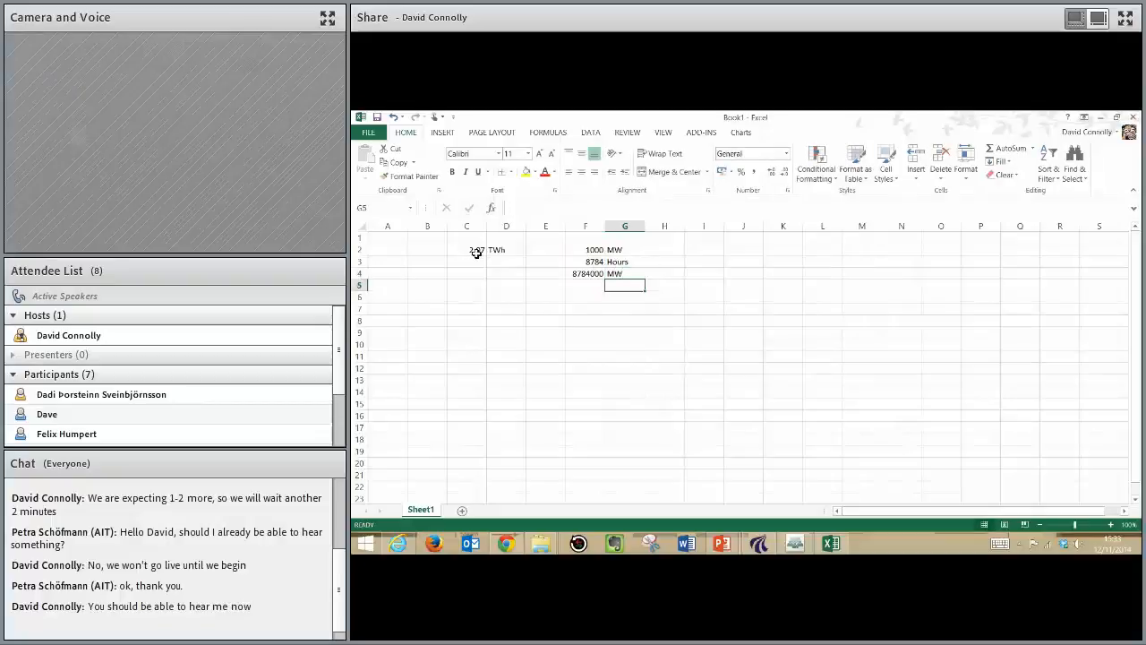
# Step: Convert the maximum production to TWh in cell F5 with the formula =F4/1000000
pyautogui.press('Left')
pyautogui.write('=')
pyautogui.press('Up')
pyautogui.write('/1000')
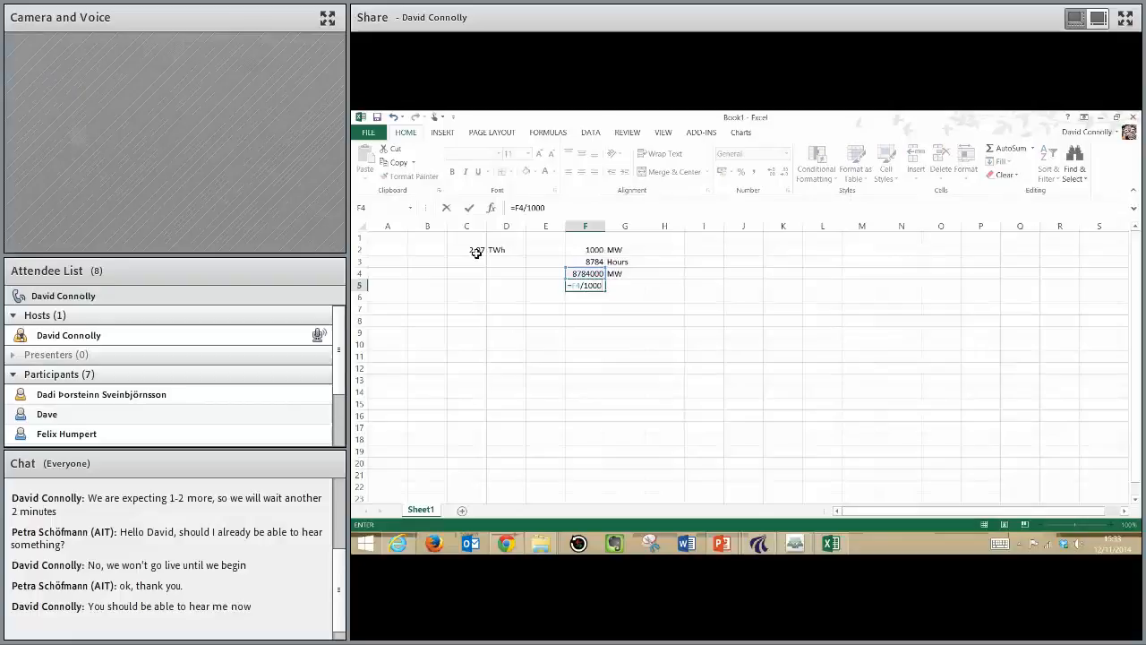
pyautogui.write('000')
pyautogui.press('Return')
# Step: Correct the unit label in G4 to MWh and label the converted value in G5 as TWh
pyautogui.press('Right')
pyautogui.press('Up')
pyautogui.press('Up')
pyautogui.press('F2')
pyautogui.write('h')
pyautogui.press('Return')
pyautogui.write('TW')
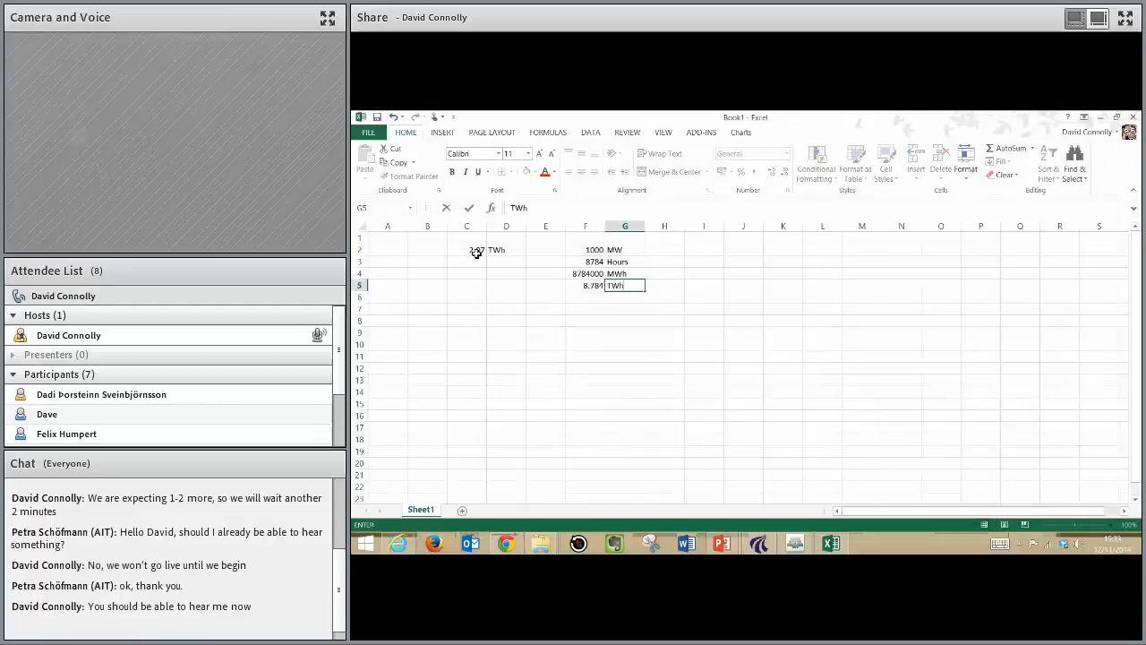
pyautogui.write('h')
pyautogui.press('Return')
# Step: Examine the capacity, hours, MWh and TWh cells of the theoretical maximum production calculation in columns F and G
pyautogui.press('Left')
pyautogui.press('Up')
pyautogui.press('Up')
pyautogui.press('Down')
pyautogui.press('Right')
pyautogui.press('Up')
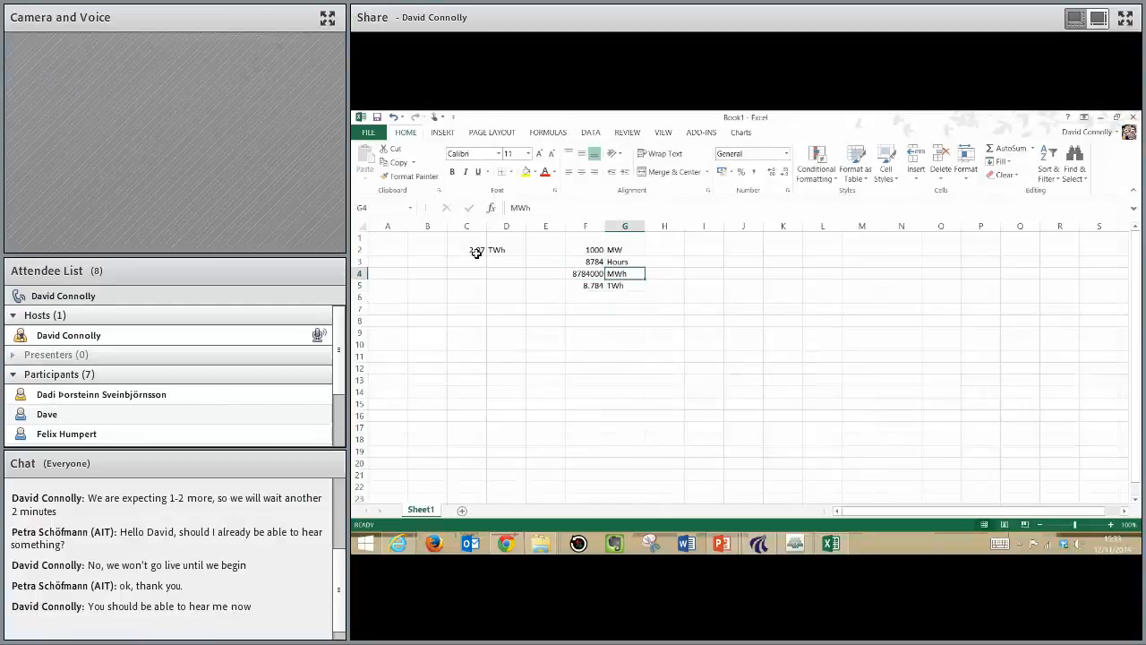
pyautogui.press('Down')
pyautogui.press('Up')
pyautogui.press('Up')
pyautogui.press('Up')
pyautogui.press('Left')
pyautogui.press('Down')
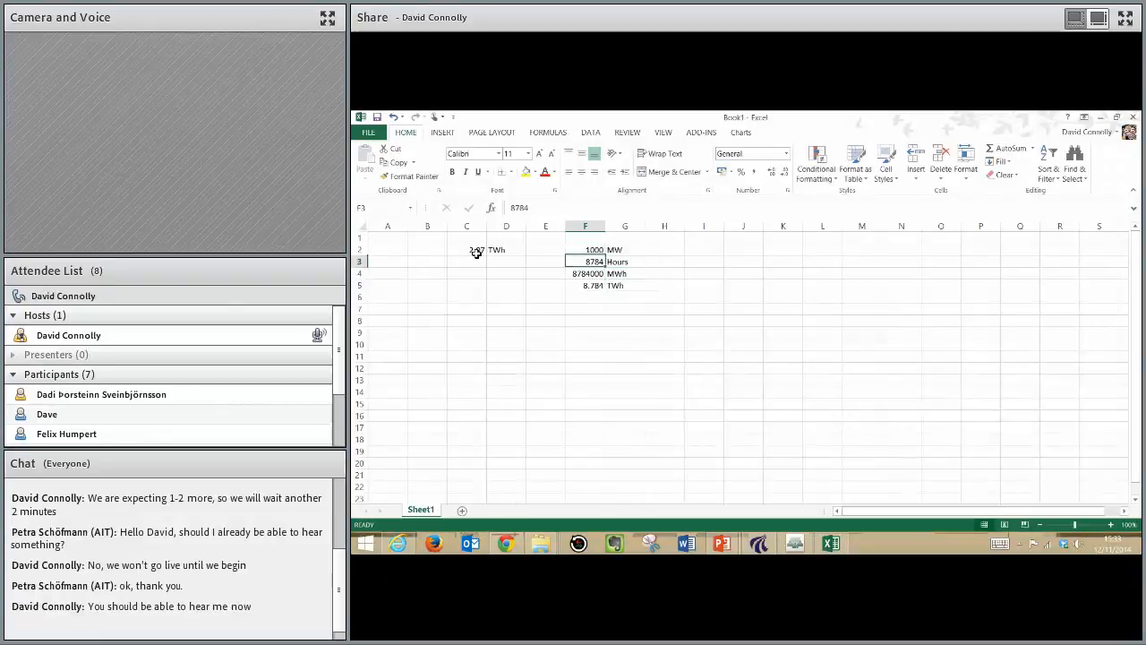
pyautogui.press('Down')
pyautogui.press('Down')
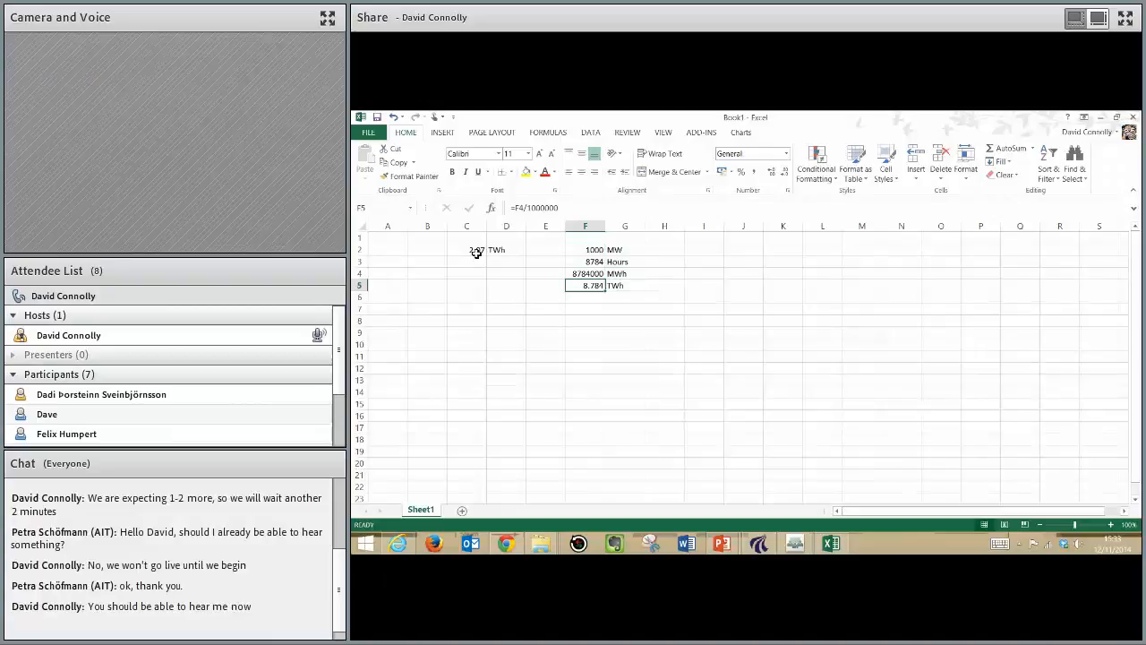
# Step: Calculate the capacity factor in cell C4 by dividing the production in C2 by the maximum production in F5
pyautogui.press('Left')
pyautogui.press('Left')
pyautogui.press('Left')
pyautogui.press('Up')
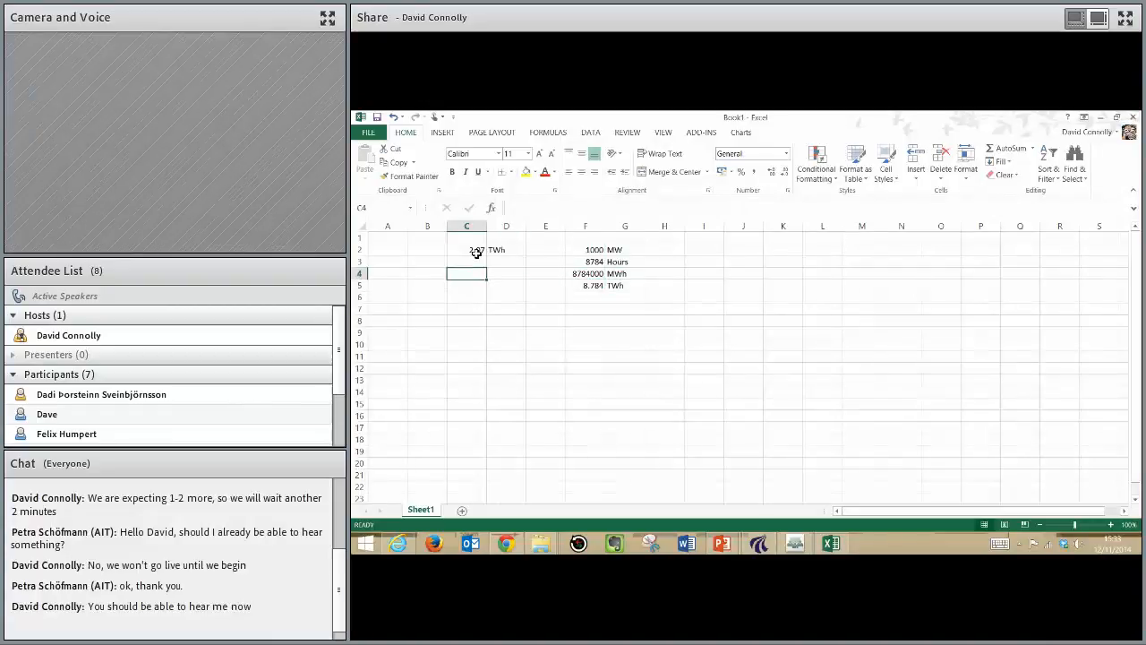
pyautogui.write('=')
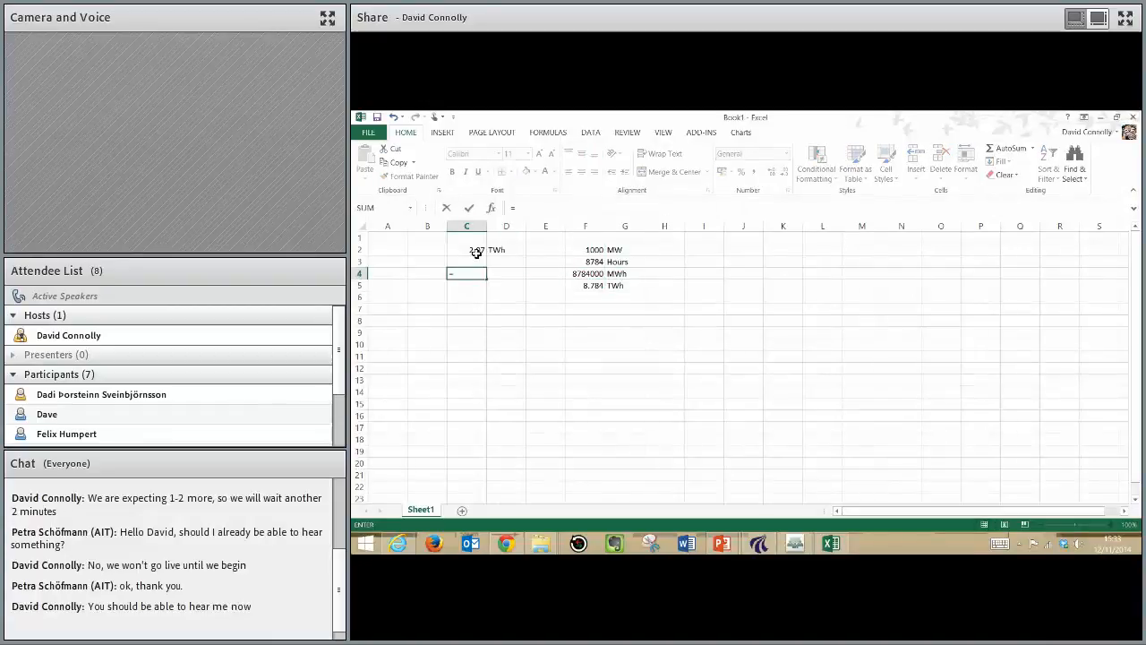
pyautogui.click(476, 253)
pyautogui.write('/')
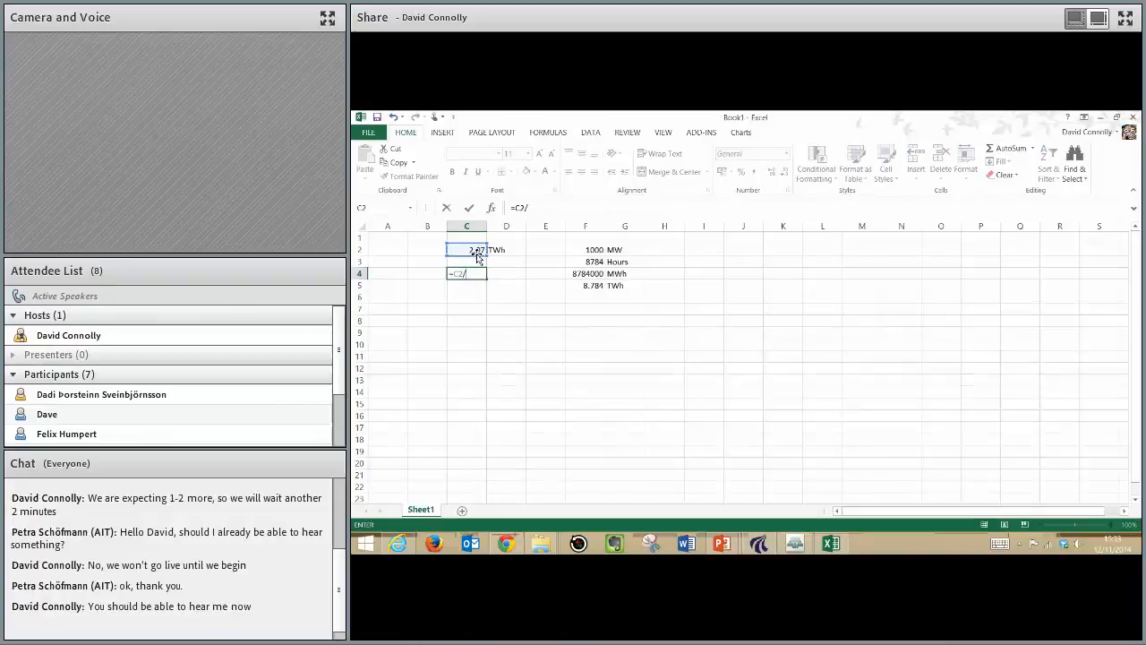
pyautogui.click(588, 285)
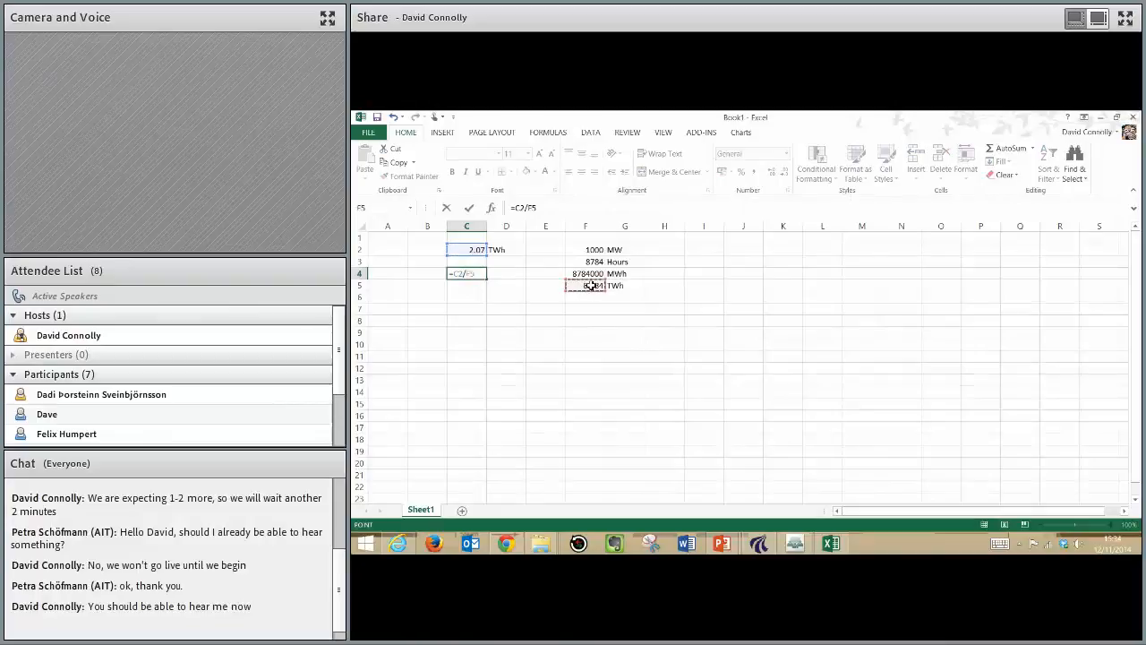
pyautogui.press('Return')
# Step: Format the capacity factor in C4 as a percentage with one decimal place
pyautogui.click(477, 273)
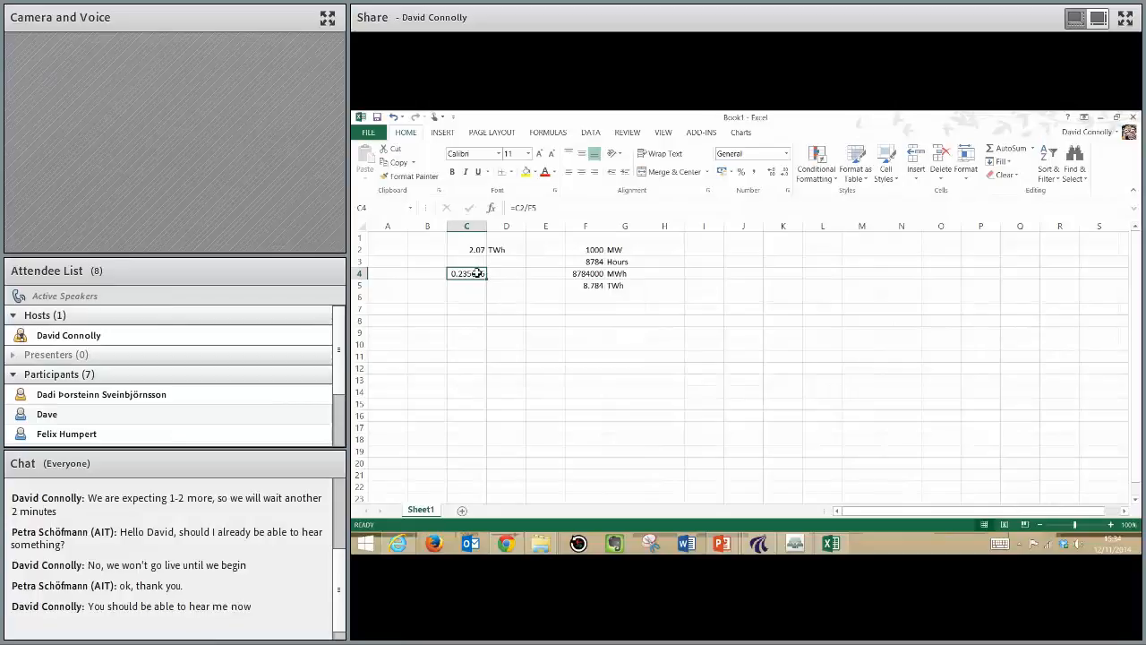
pyautogui.hotkey('ctrl', '1')
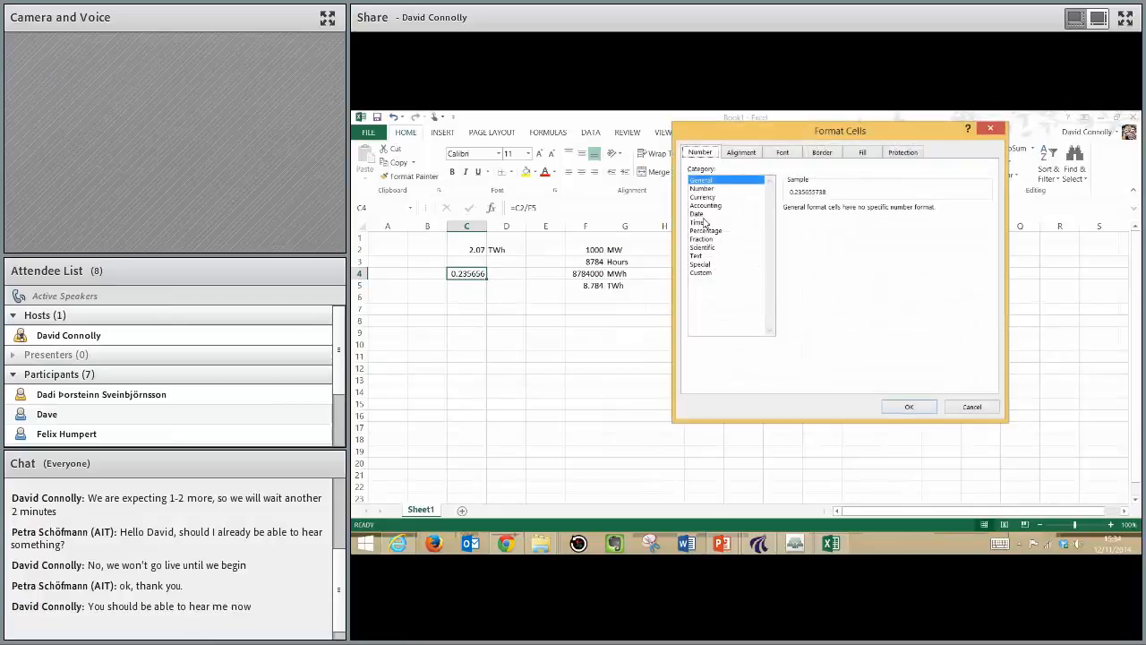
pyautogui.click(705, 230)
pyautogui.click(869, 211)
pyautogui.click(909, 405)
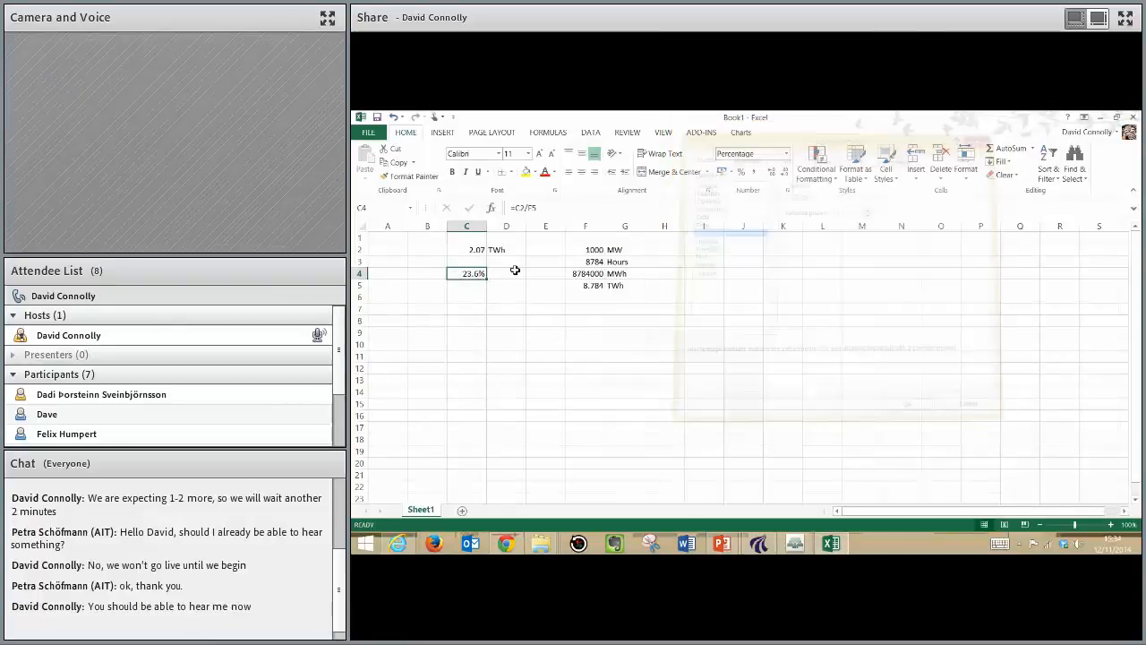
# Step: Label the percentage by entering "Capacity Factor" in cell C5 beneath it
pyautogui.click(506, 271)
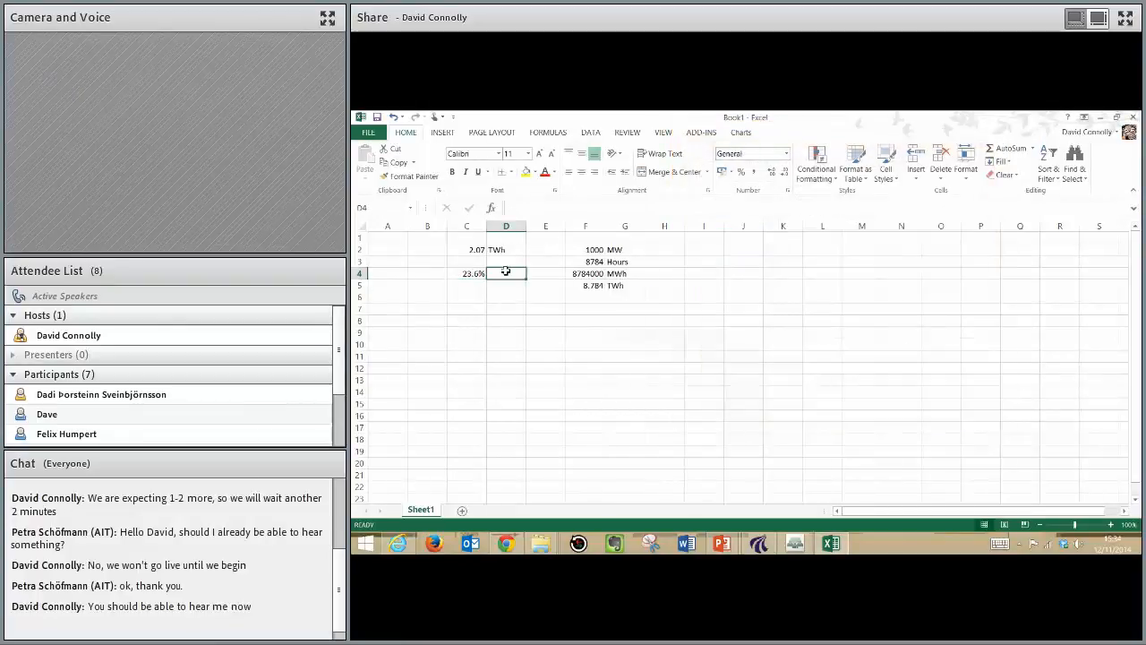
pyautogui.press('Down')
pyautogui.press('Left')
pyautogui.write('Capacity Factor')
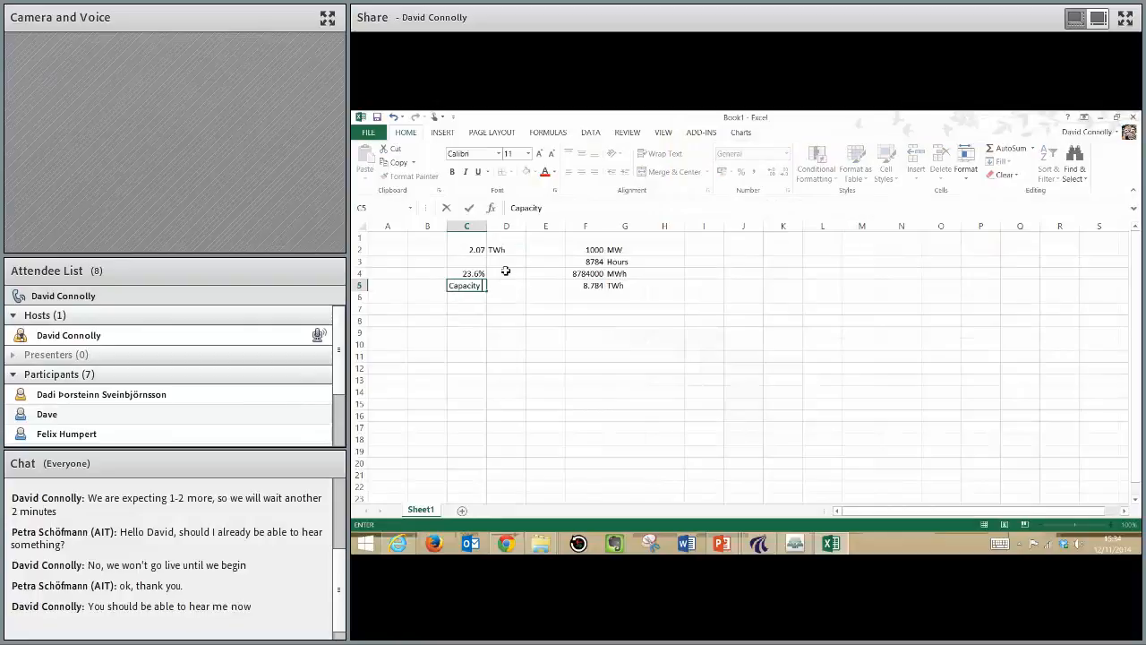
pyautogui.press('Return')
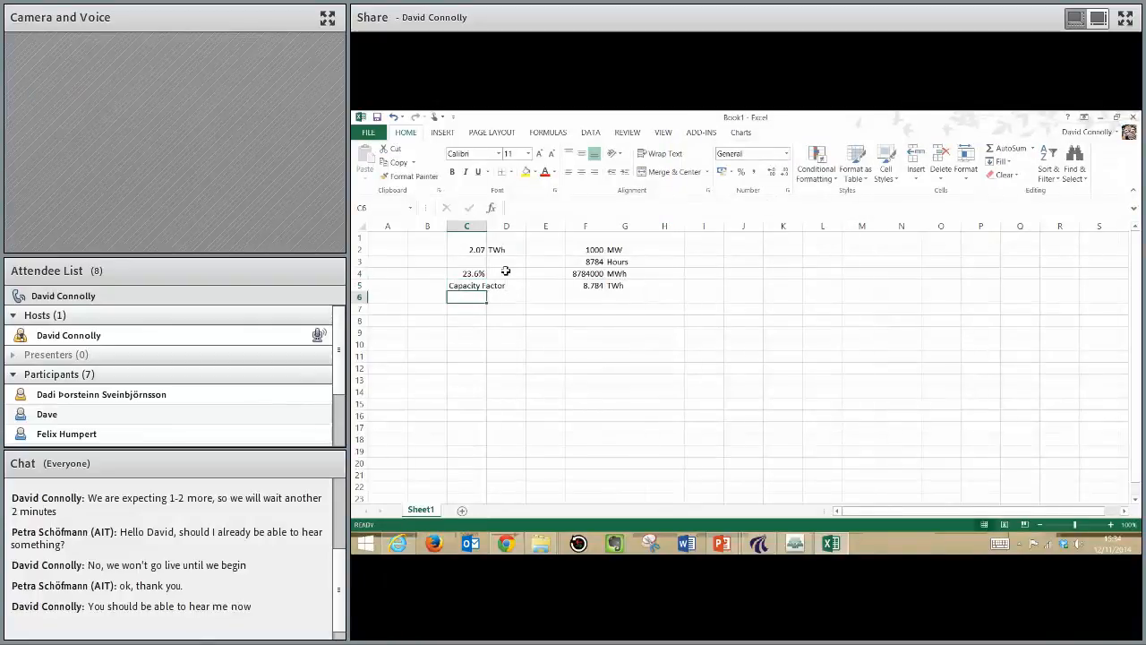
pyautogui.press('Up')
pyautogui.press('Up')
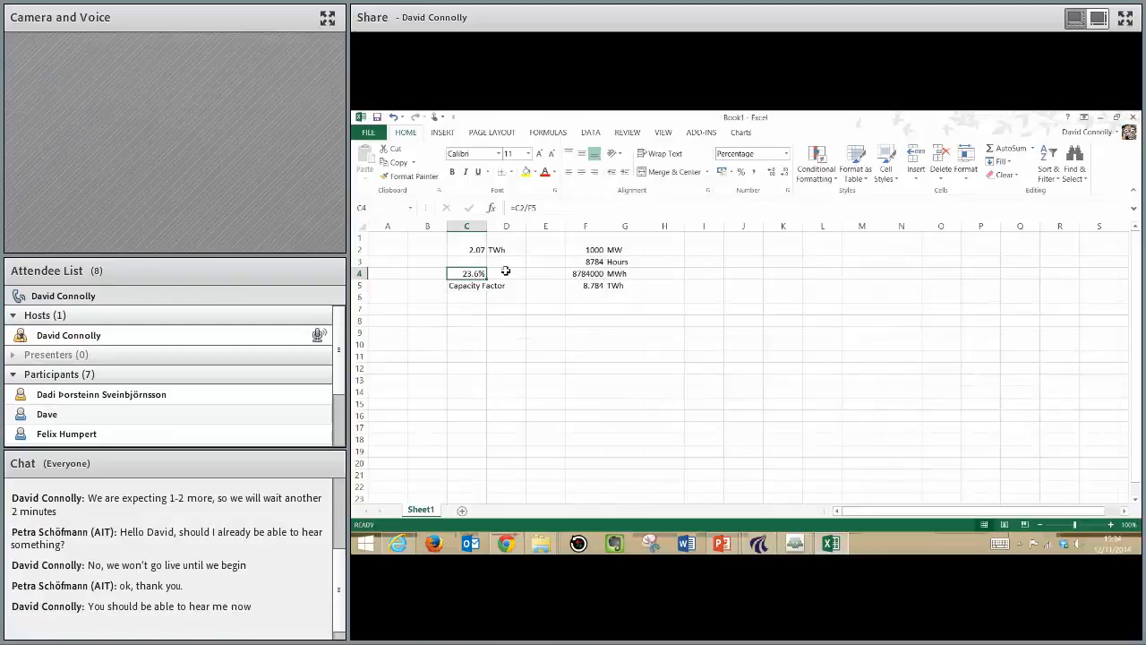
pyautogui.press('Up')
pyautogui.press('Up')
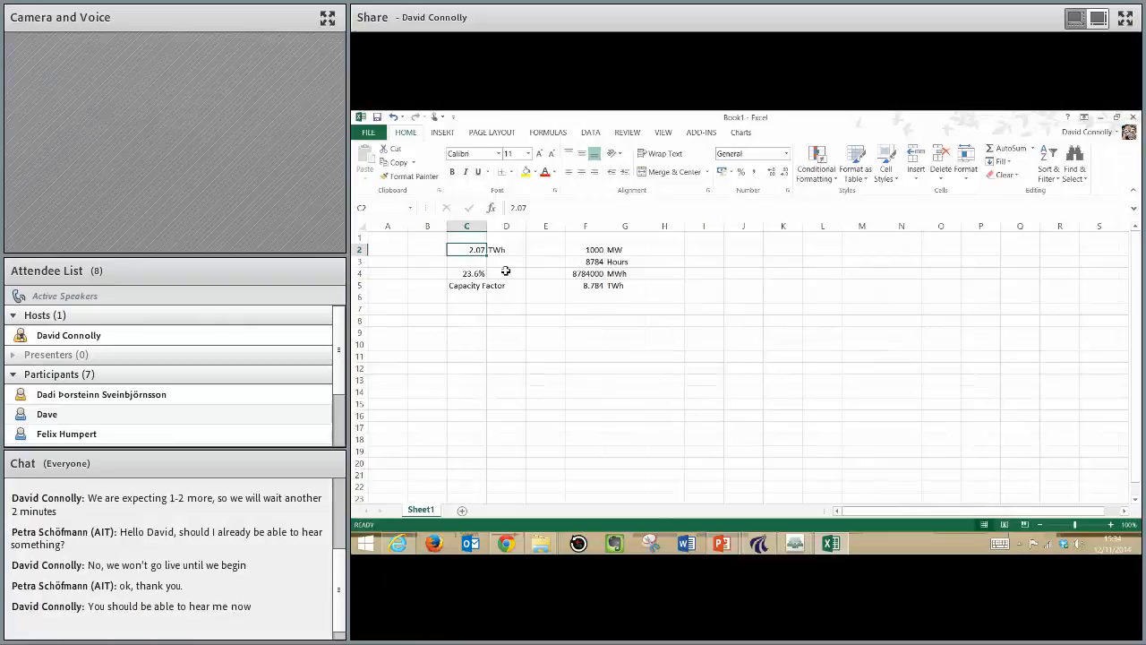
# Step: Switch to EnergyPLAN and load DK-wind-01.txt as the distribution profile for wind
pyautogui.click(760, 544)
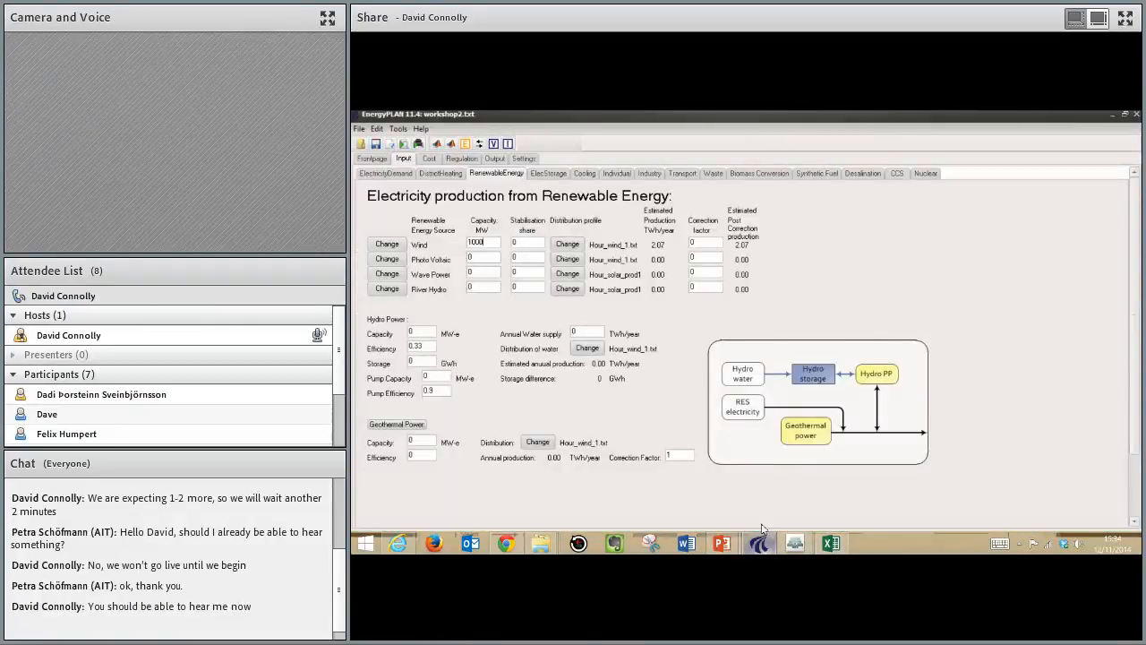
pyautogui.click(567, 245)
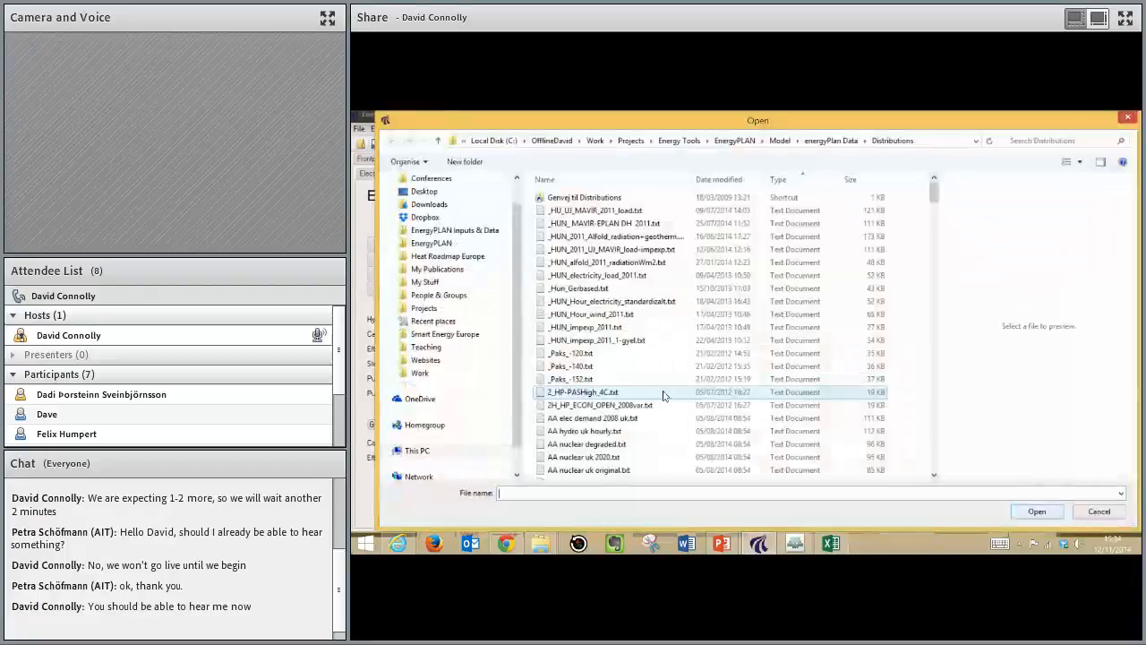
pyautogui.scroll(-6, 601, 376)
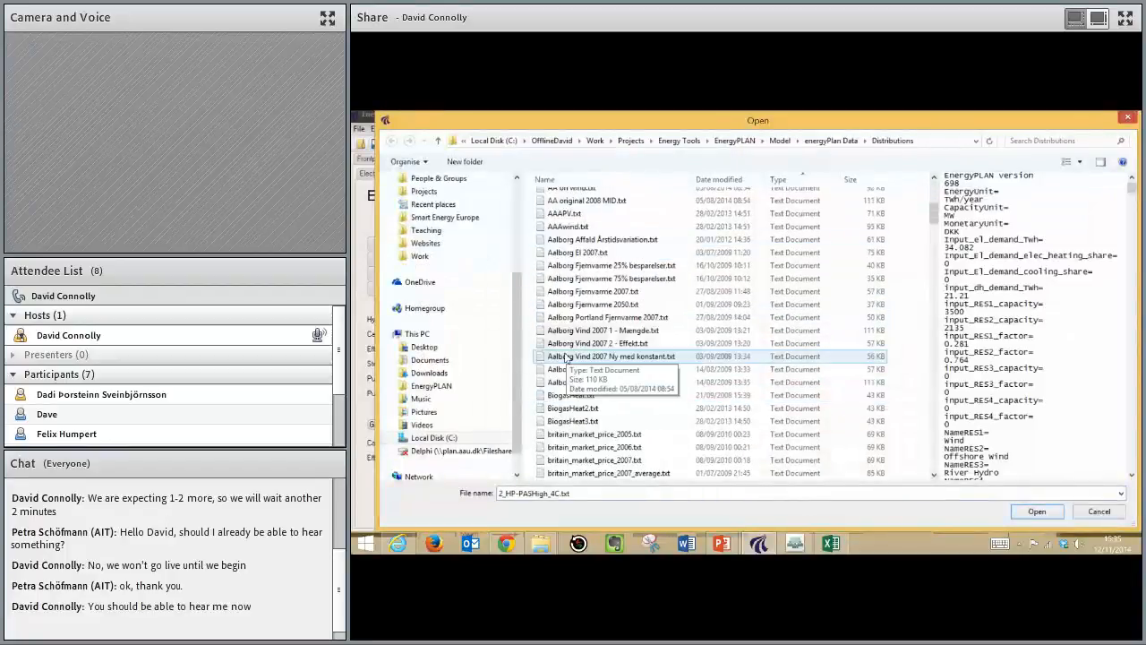
pyautogui.scroll(-10, 573, 349)
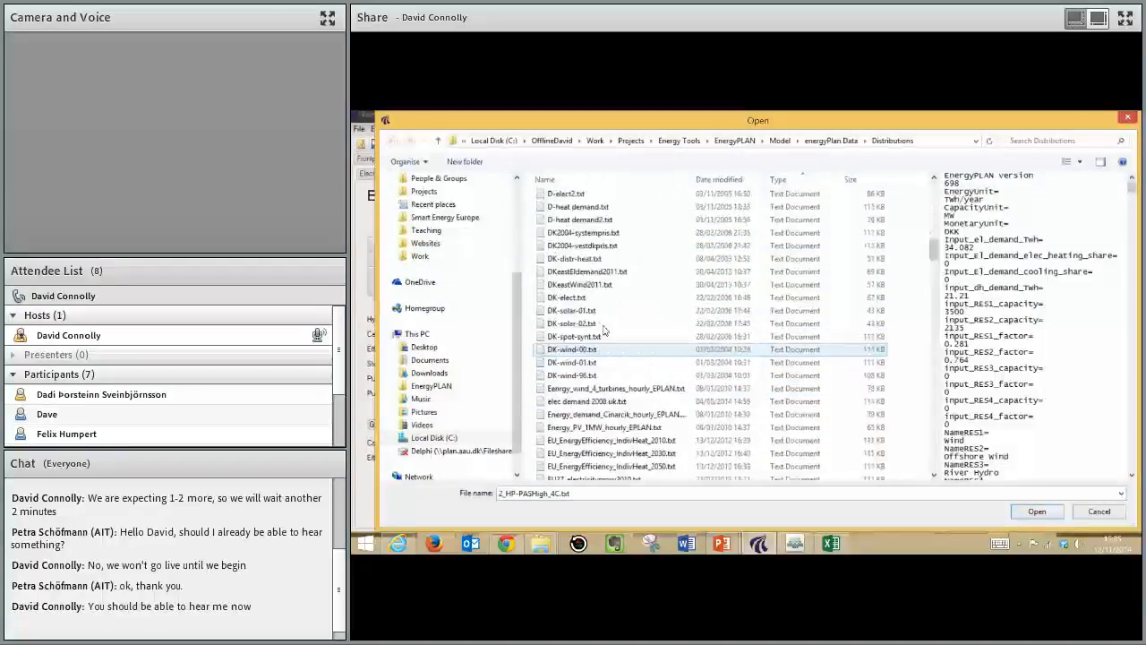
pyautogui.click(569, 364)
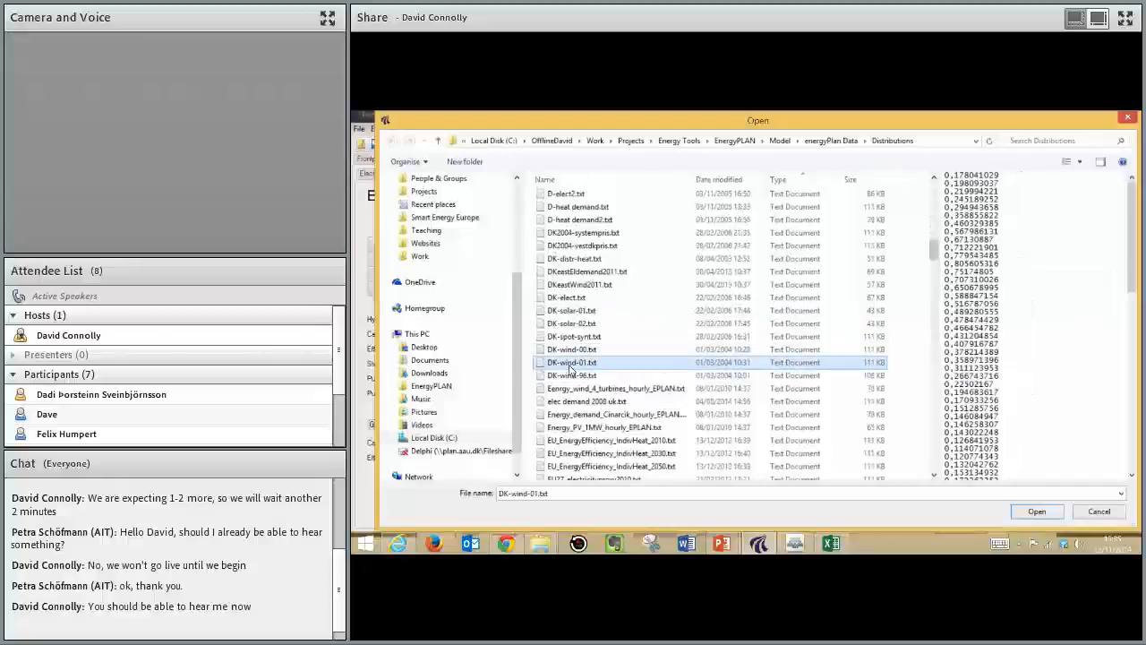
pyautogui.doubleClick(572, 363)
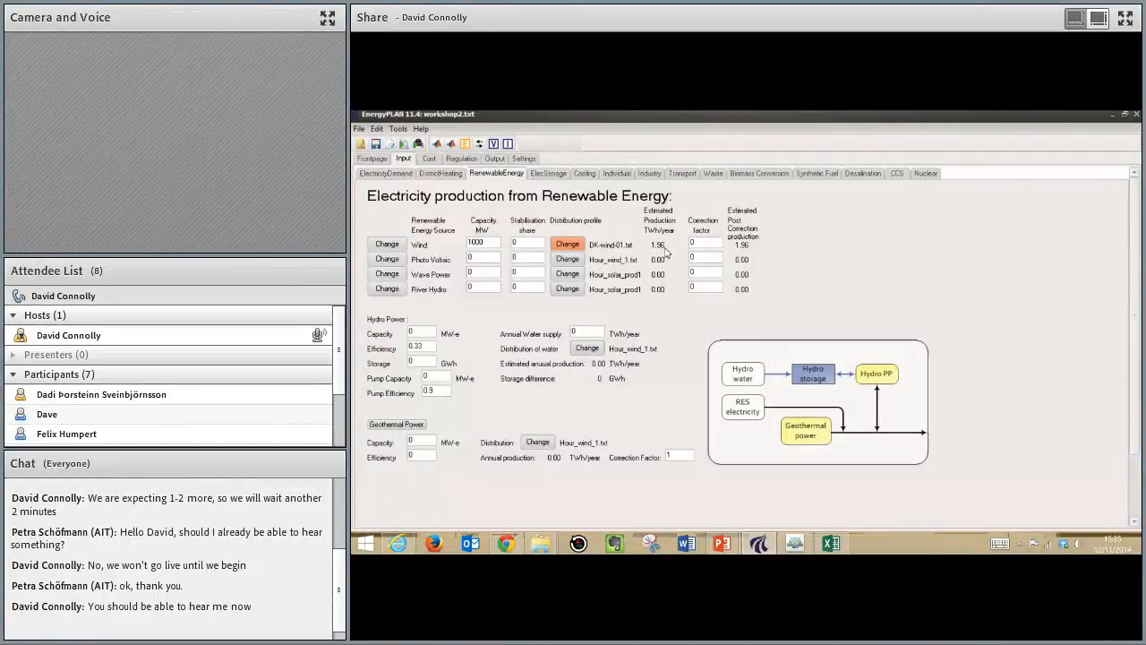
# Step: Set the wind distribution profile back to hour_wind_1.txt from the Distributions folder
pyautogui.click(570, 245)
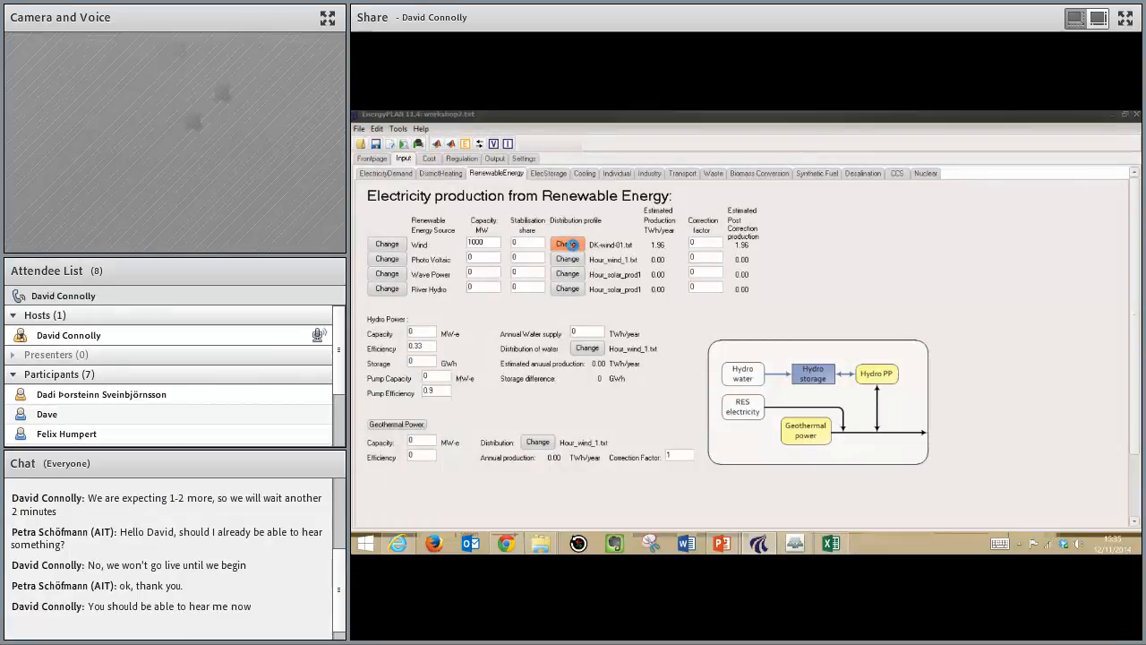
pyautogui.click(587, 443)
pyautogui.scroll(-8, 573, 444)
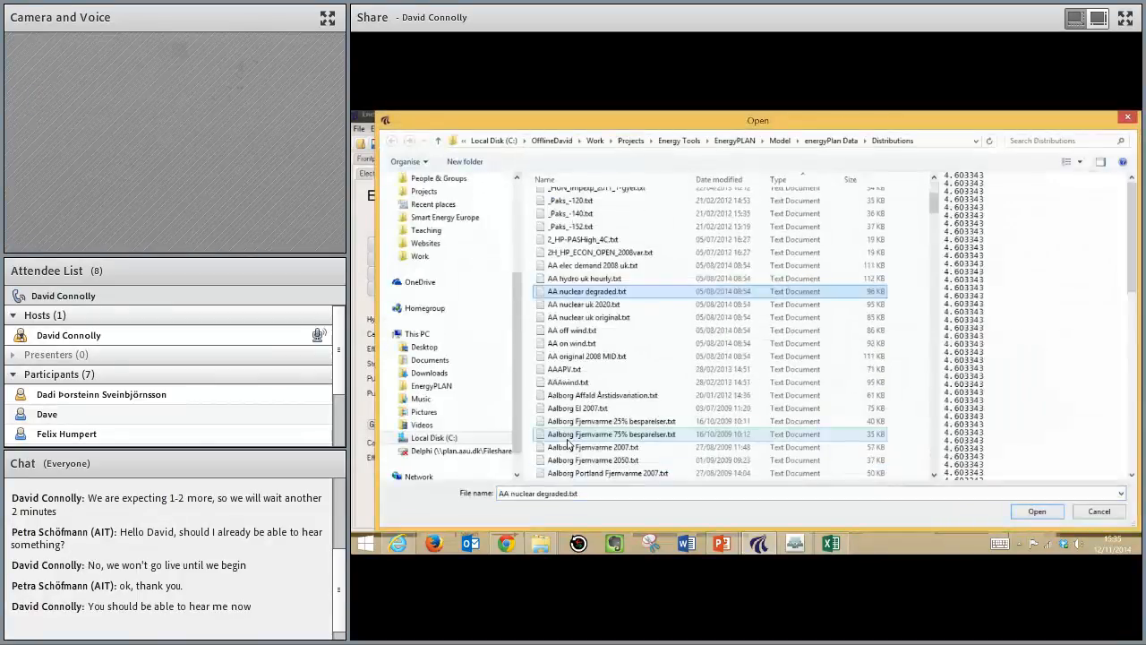
pyautogui.scroll(-8, 567, 441)
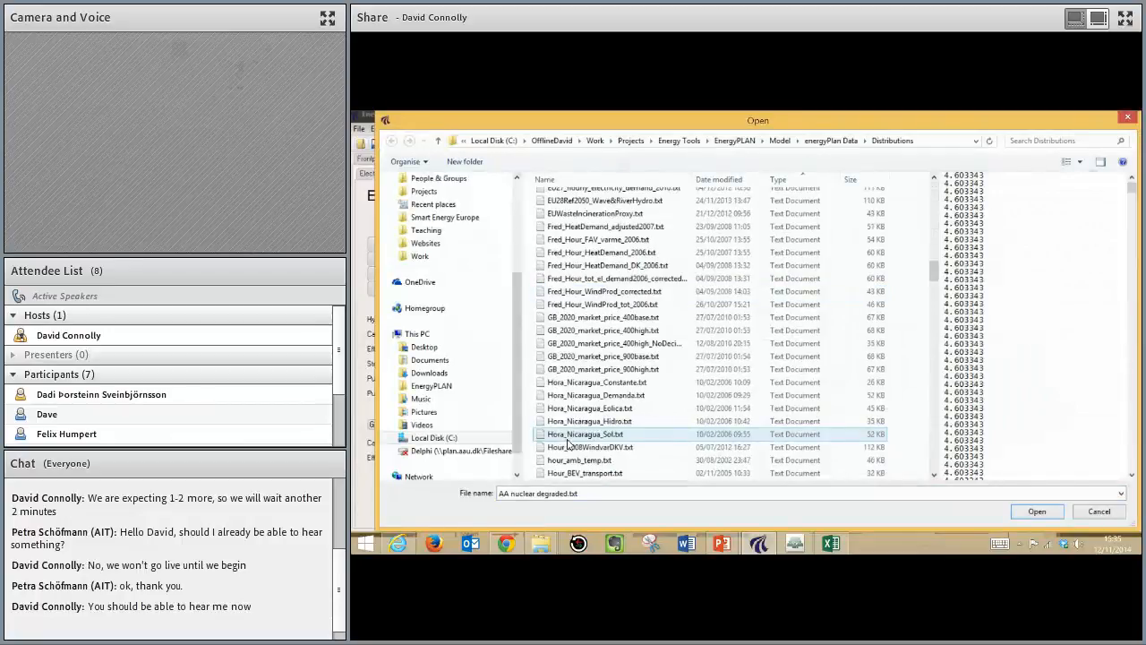
pyautogui.scroll(-6, 567, 443)
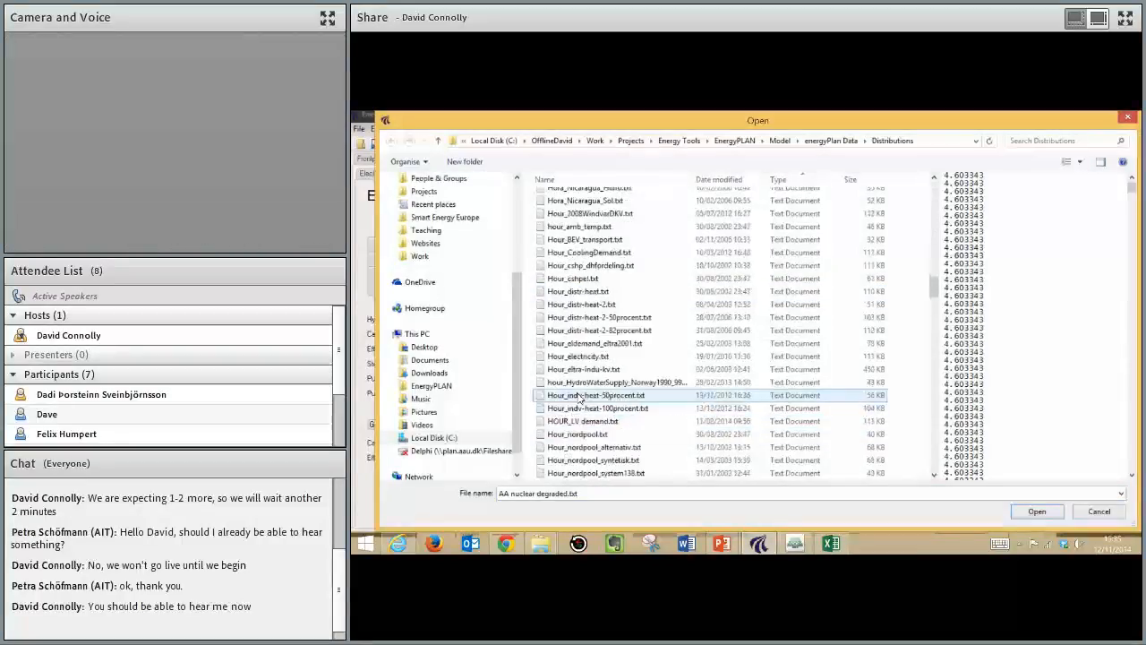
pyautogui.scroll(-5, 580, 399)
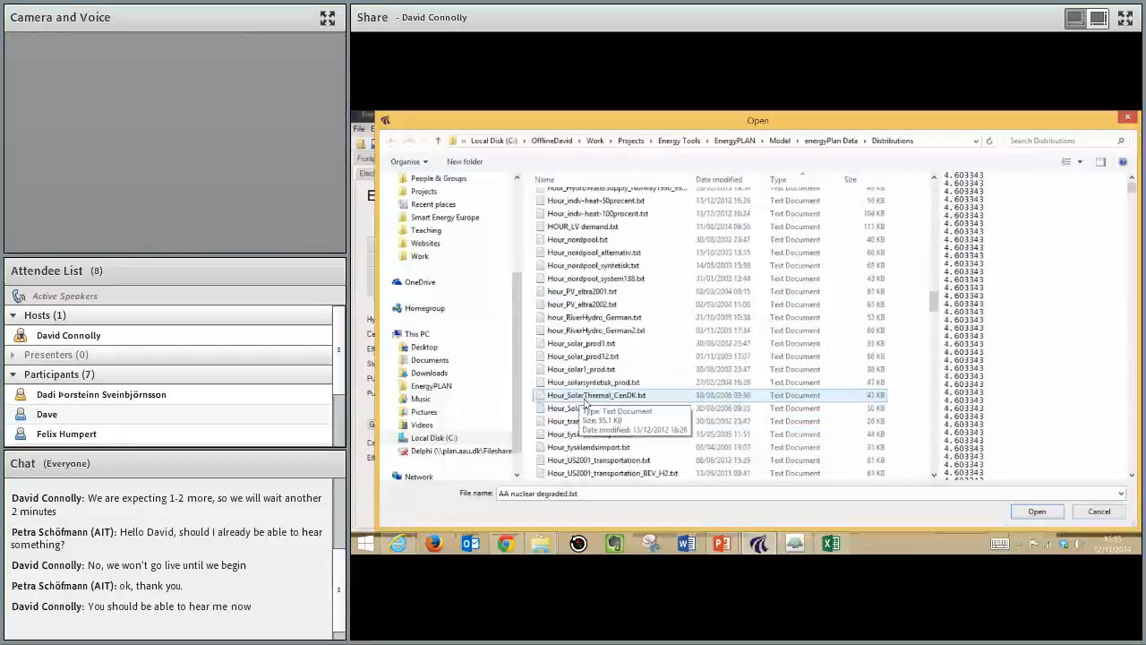
pyautogui.scroll(-3, 585, 408)
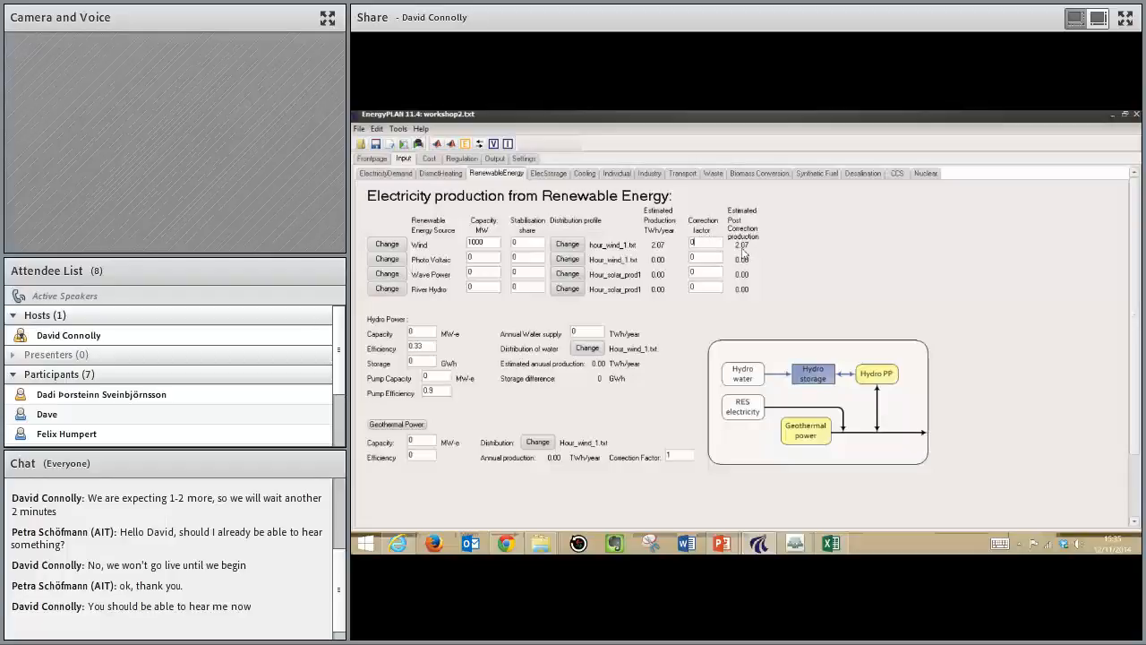
# Step: Switch to Excel and try annual productions of 2.5, 2.6 and 2.7 TWh in C2 to test the resulting capacity factor
pyautogui.click(832, 543)
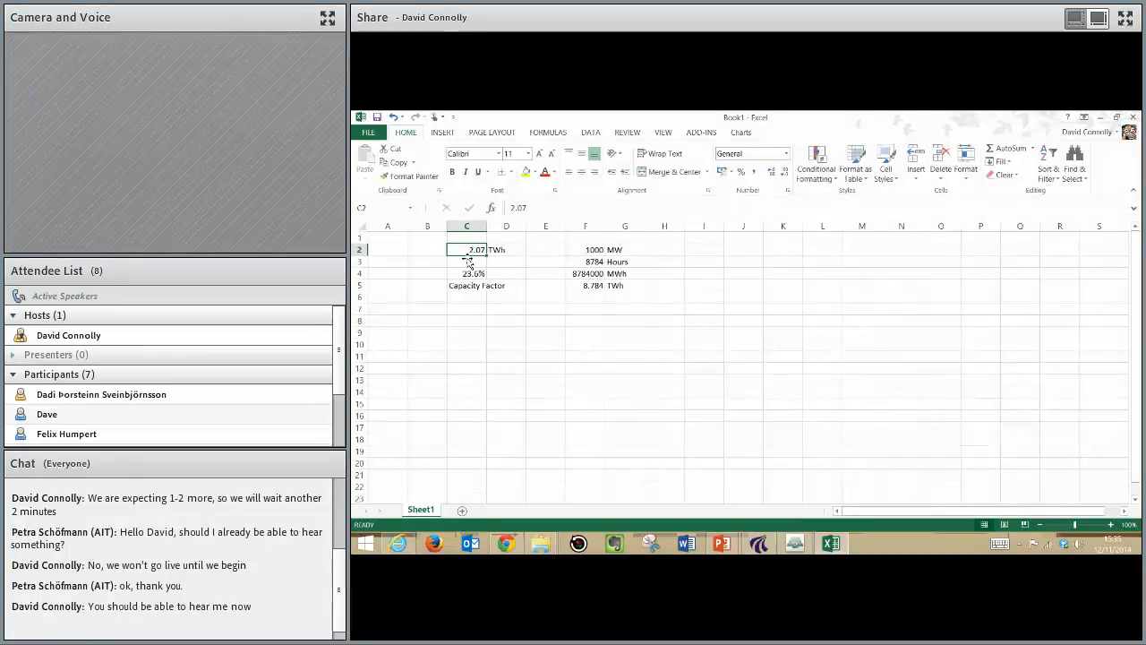
pyautogui.press('Down')
pyautogui.press('Down')
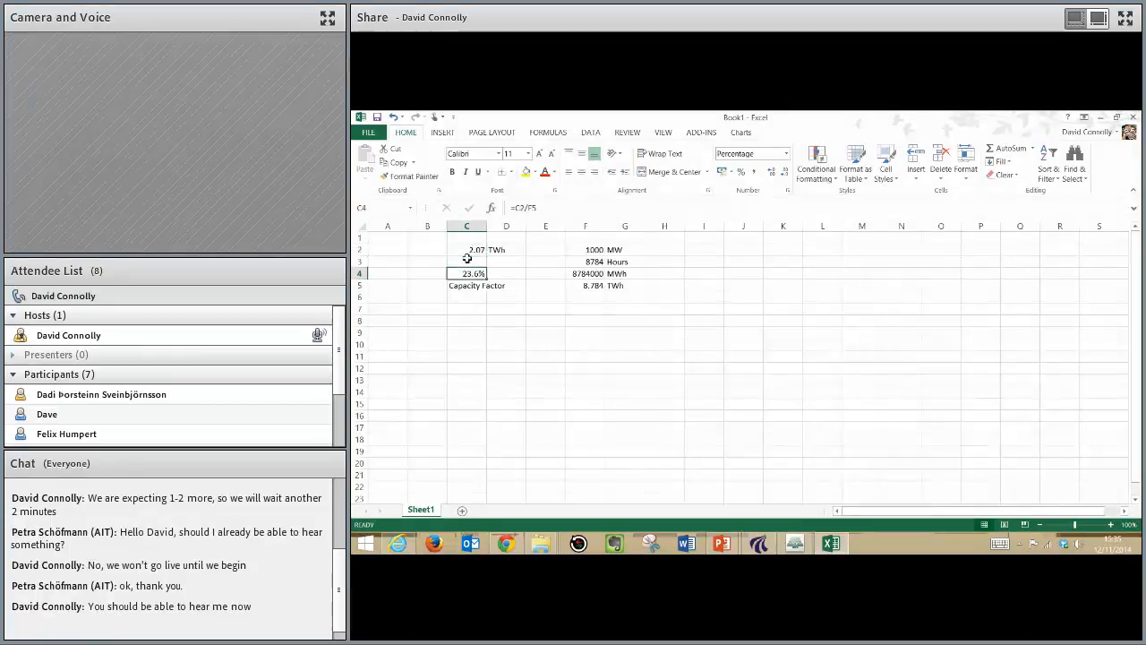
pyautogui.press('Up')
pyautogui.press('Up')
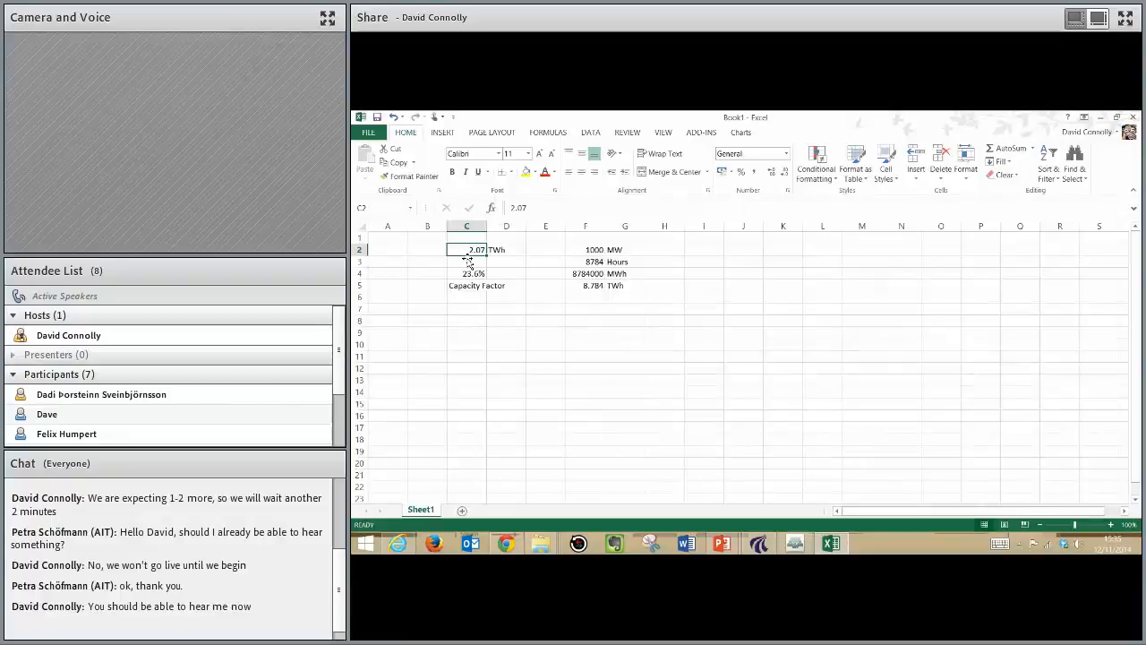
pyautogui.write('2.5')
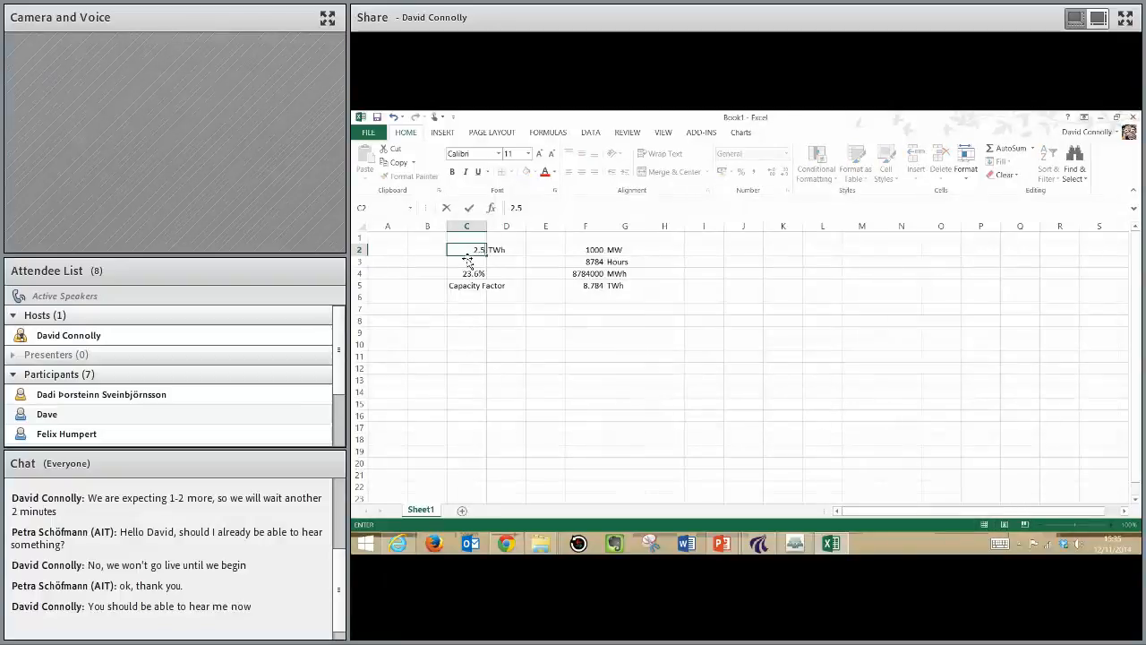
pyautogui.press('Return')
pyautogui.press('Up')
pyautogui.write('2.6')
pyautogui.press('Return')
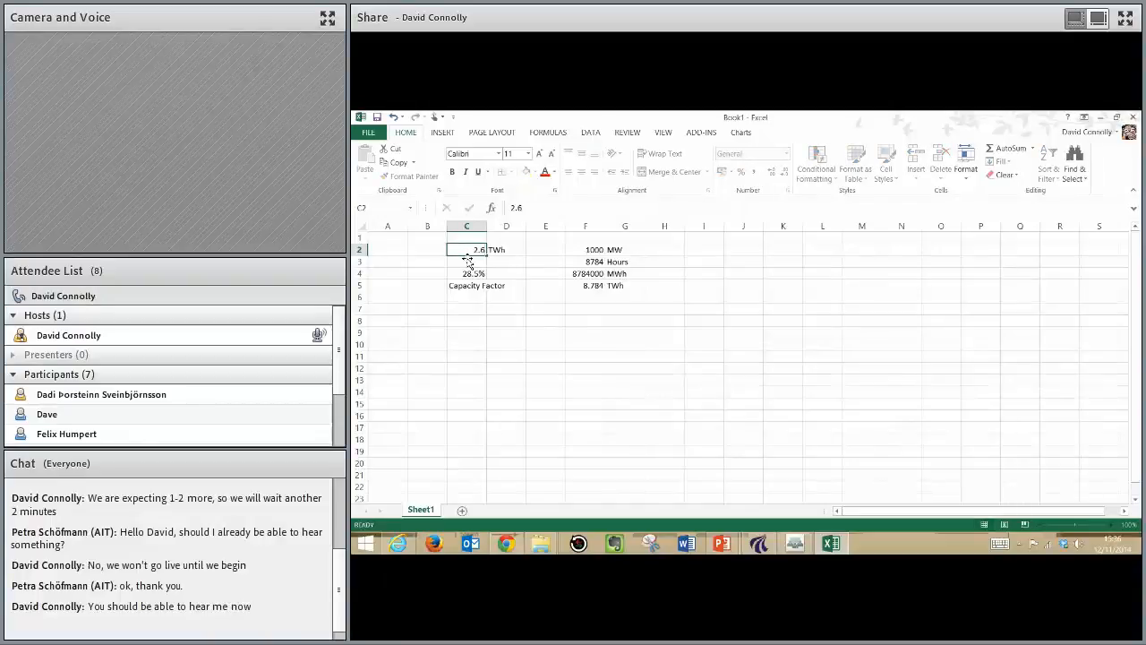
pyautogui.press('Up')
pyautogui.write('2.7')
pyautogui.press('Return')
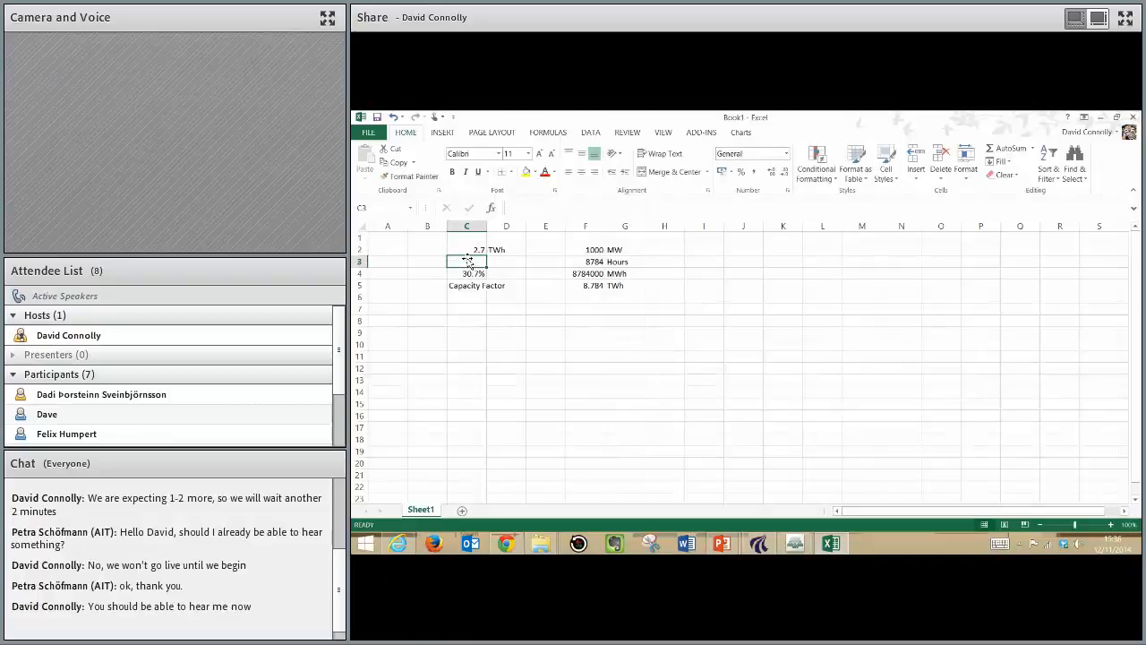
# Step: Set the annual wind production in cell C2 to 2.65 TWh
pyautogui.press('Up')
pyautogui.write('2.65')
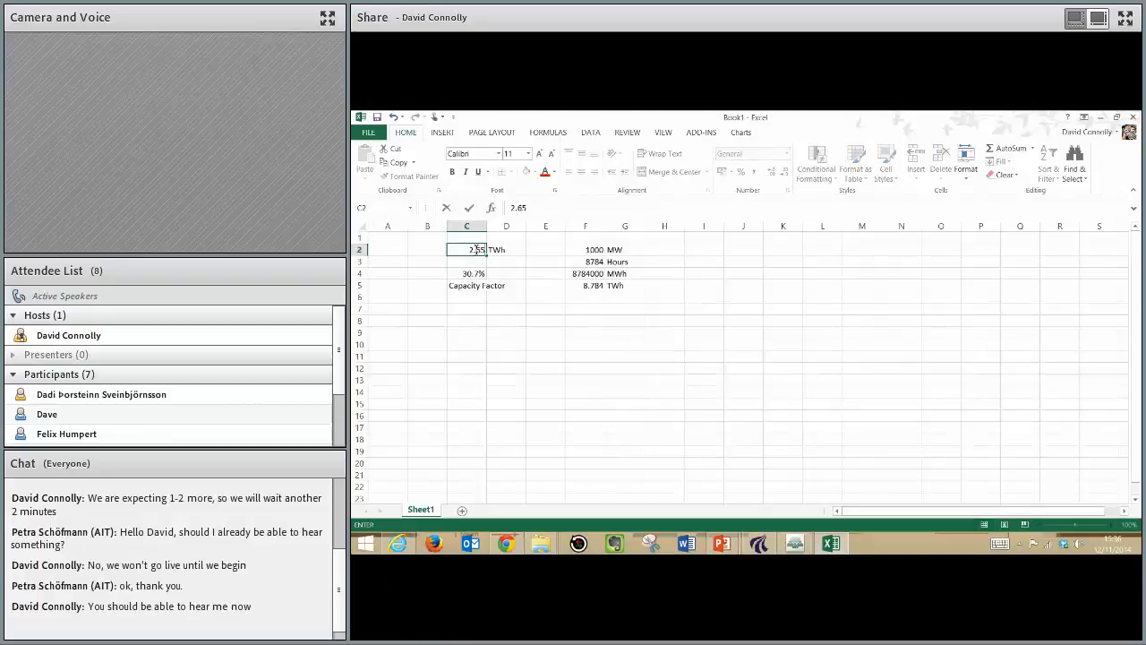
pyautogui.press('Return')
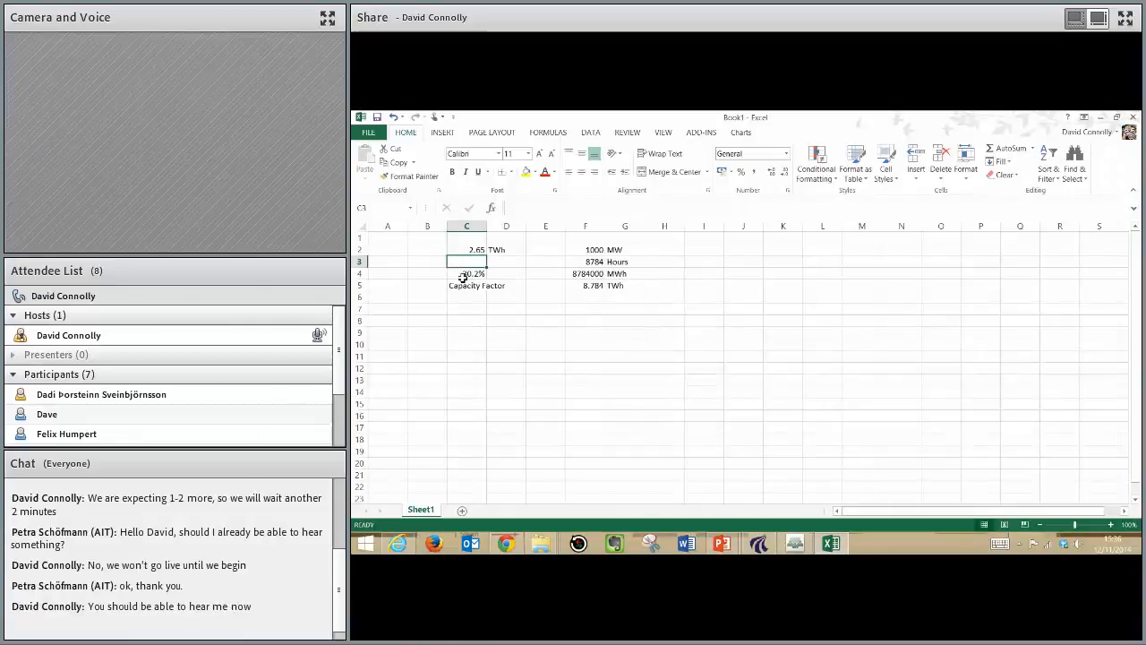
# Step: Switch to EnergyPLAN and set the correction factor for wind to 0.4
pyautogui.click(758, 543)
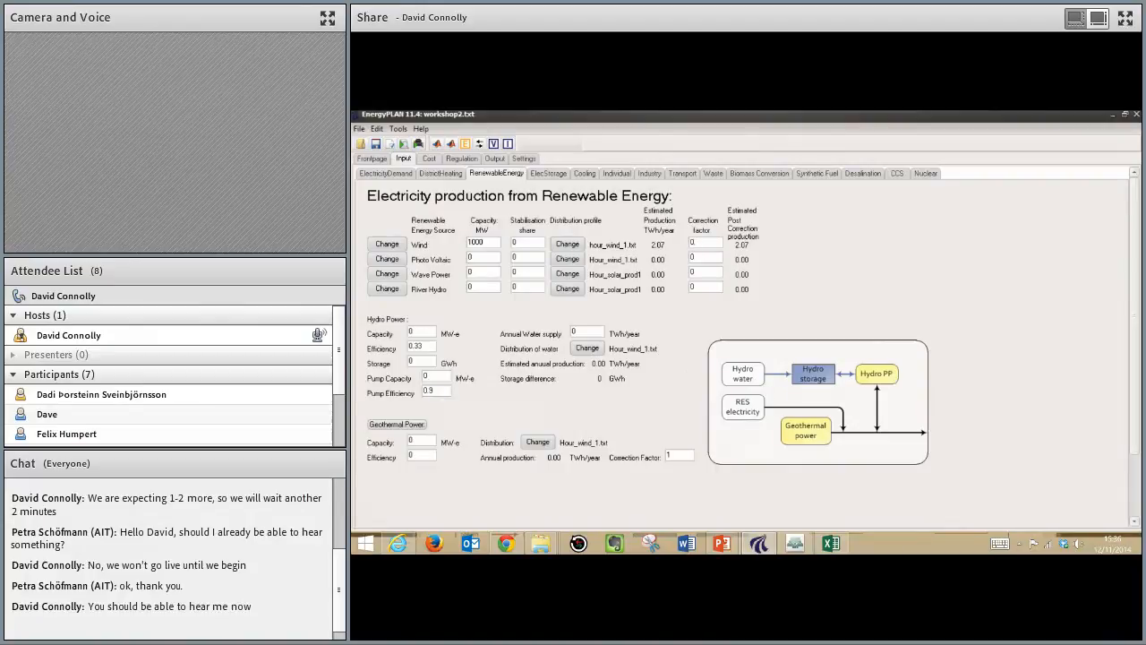
pyautogui.click(694, 241)
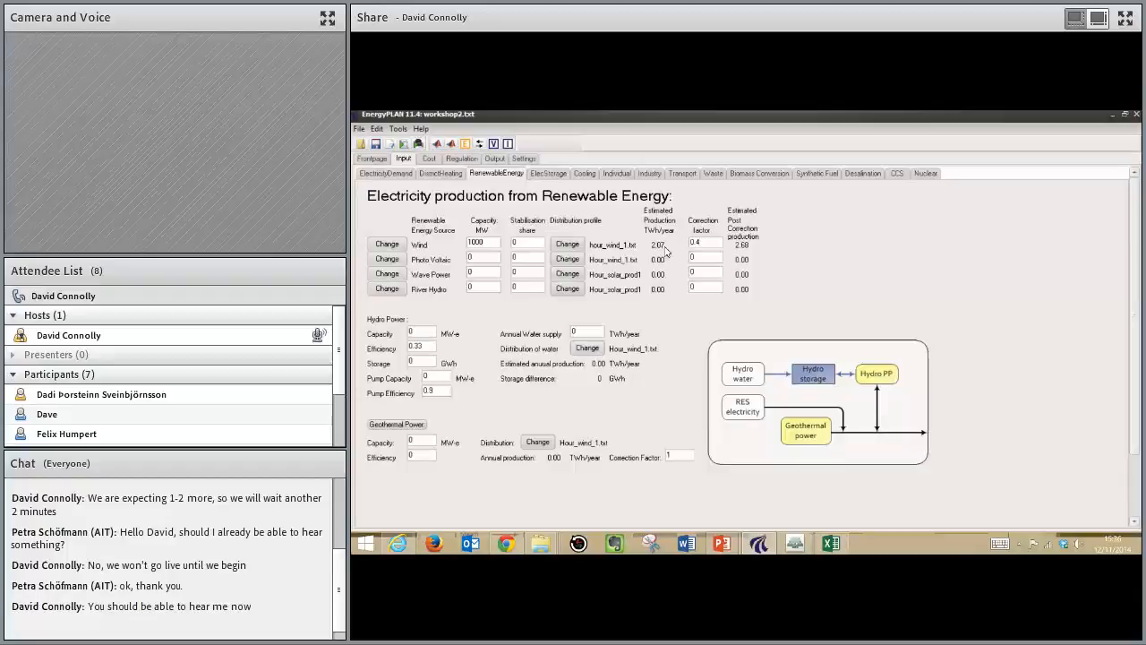
pyautogui.click(700, 244)
pyautogui.click(422, 130)
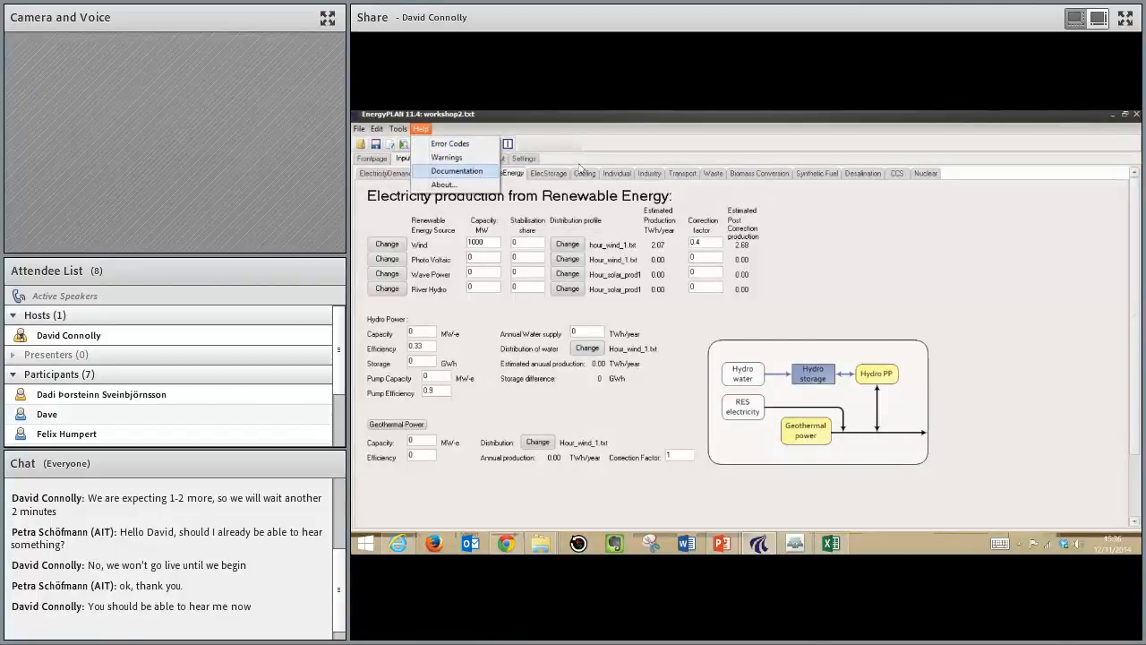
pyautogui.click(719, 241)
pyautogui.doubleClick(718, 242)
pyautogui.click(717, 243)
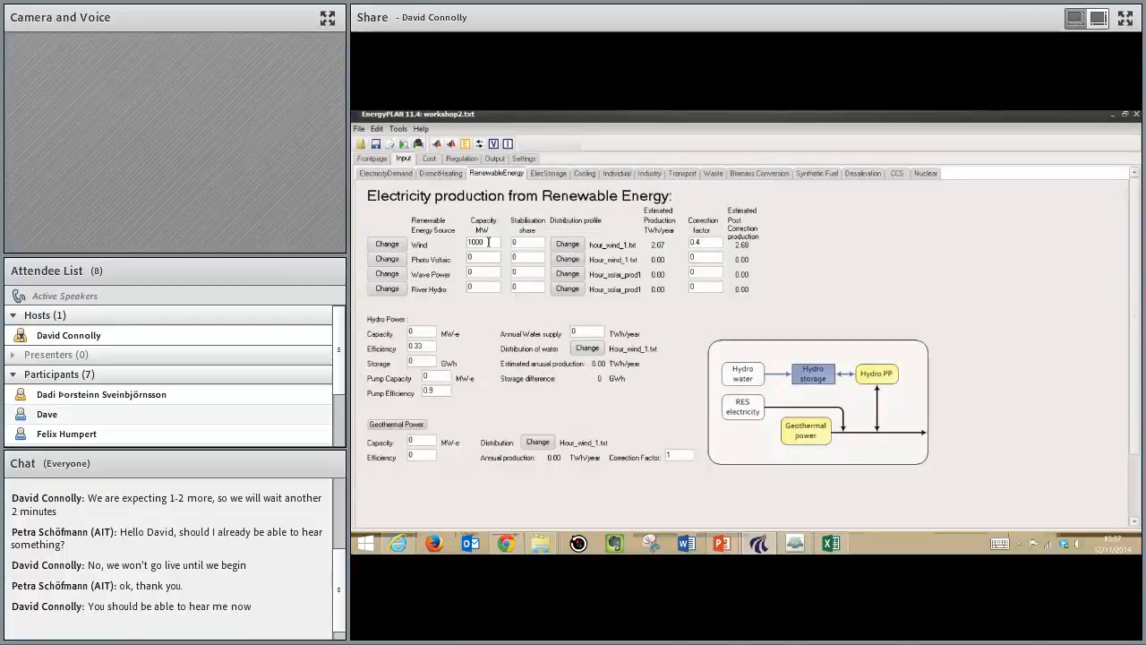
# Step: Test wind capacities of 7000 and 7500 MW against the corrected production estimate, and reset the wind capacity to 0 MW
pyautogui.moveTo(469, 243); pyautogui.dragTo(486, 243)
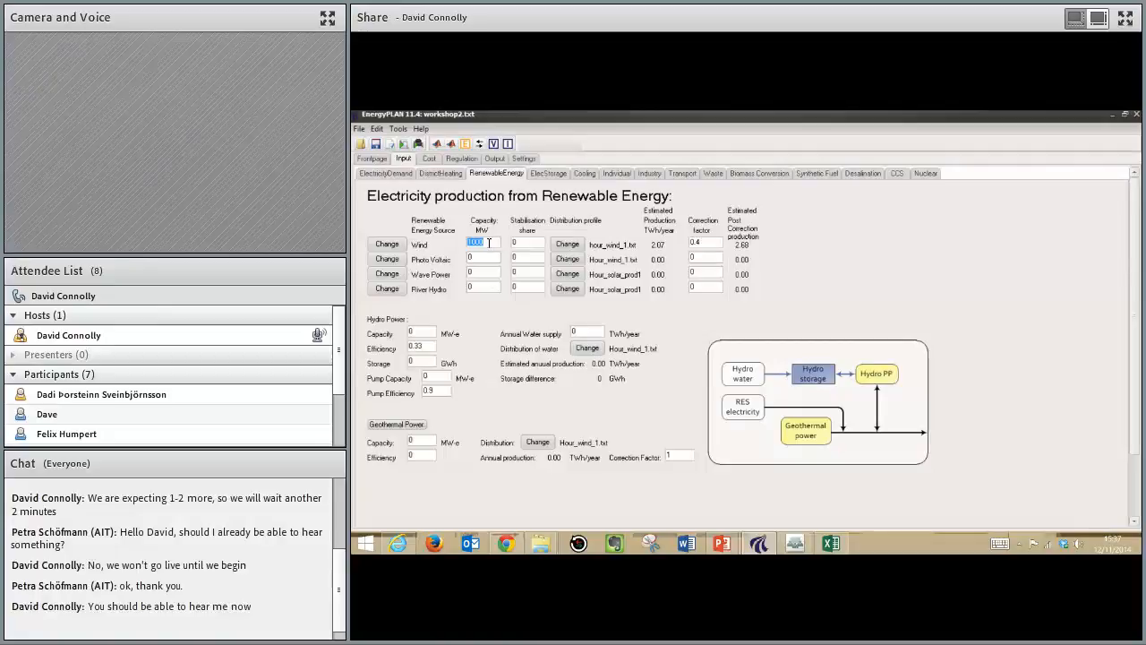
pyautogui.write('7000')
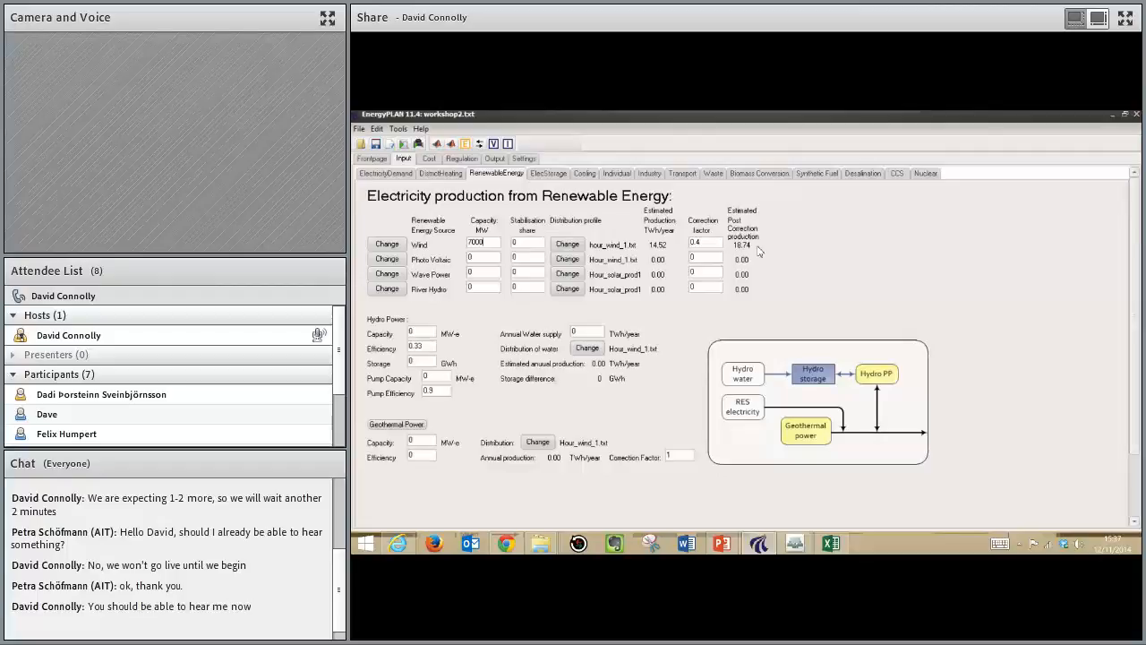
pyautogui.doubleClick(489, 243)
pyautogui.write('7500')
pyautogui.doubleClick(492, 243)
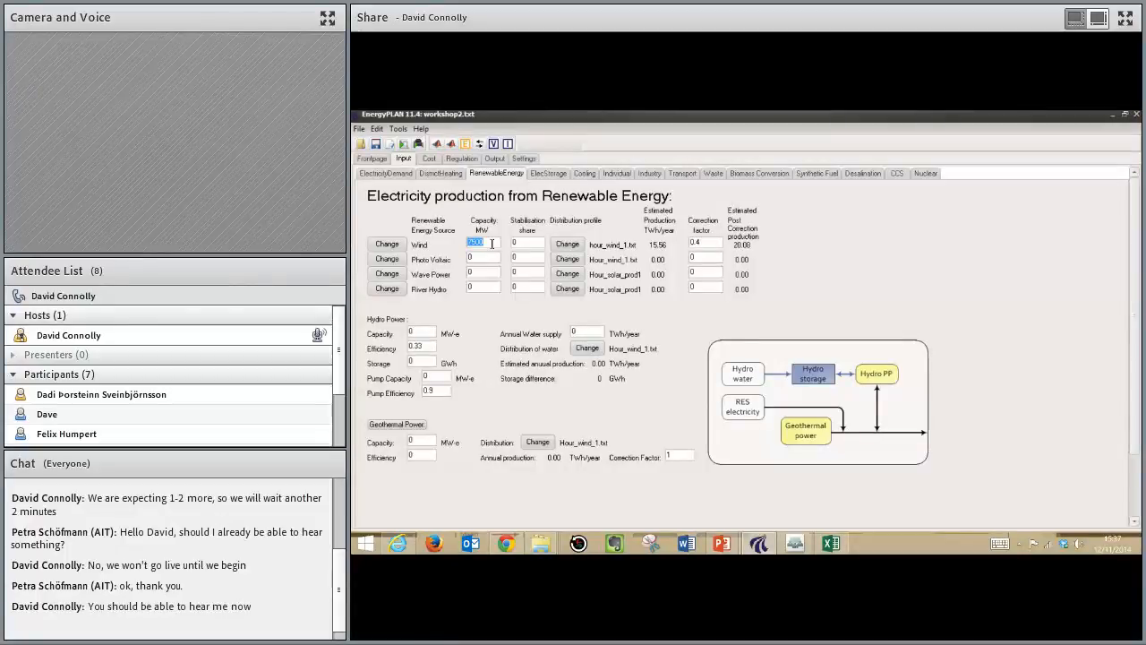
pyautogui.write('0')
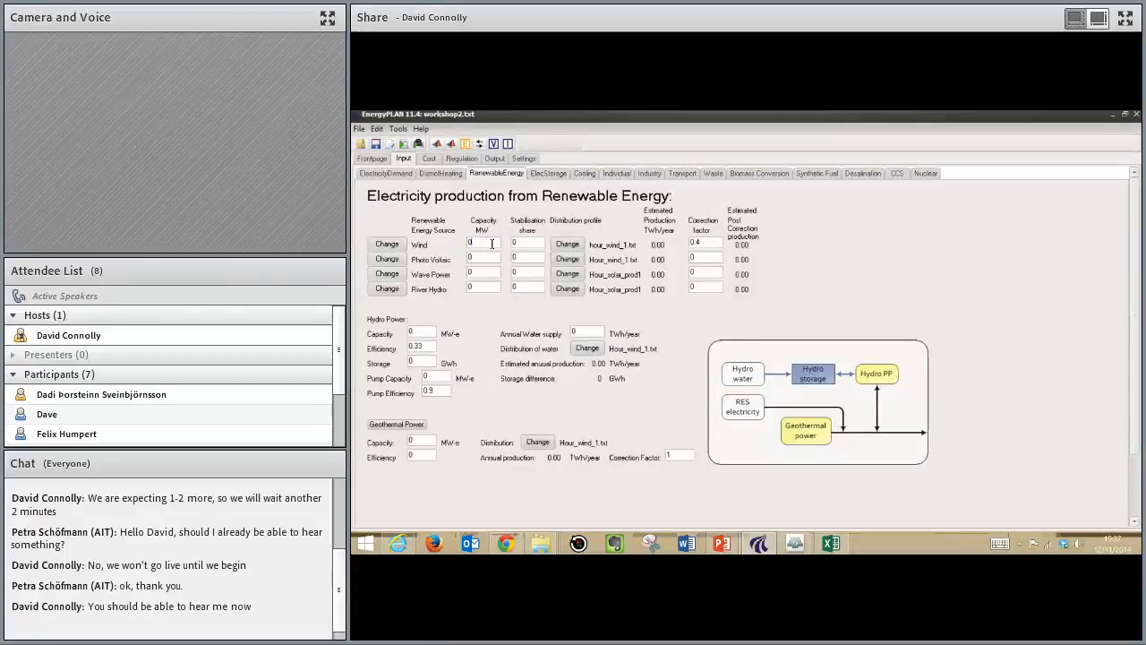
# Step: Enter serial calculation input values for wind of 1000 to 7000 MW in 1000 MW increments, followed by 7500 MW, after the initial 0
pyautogui.click(494, 158)
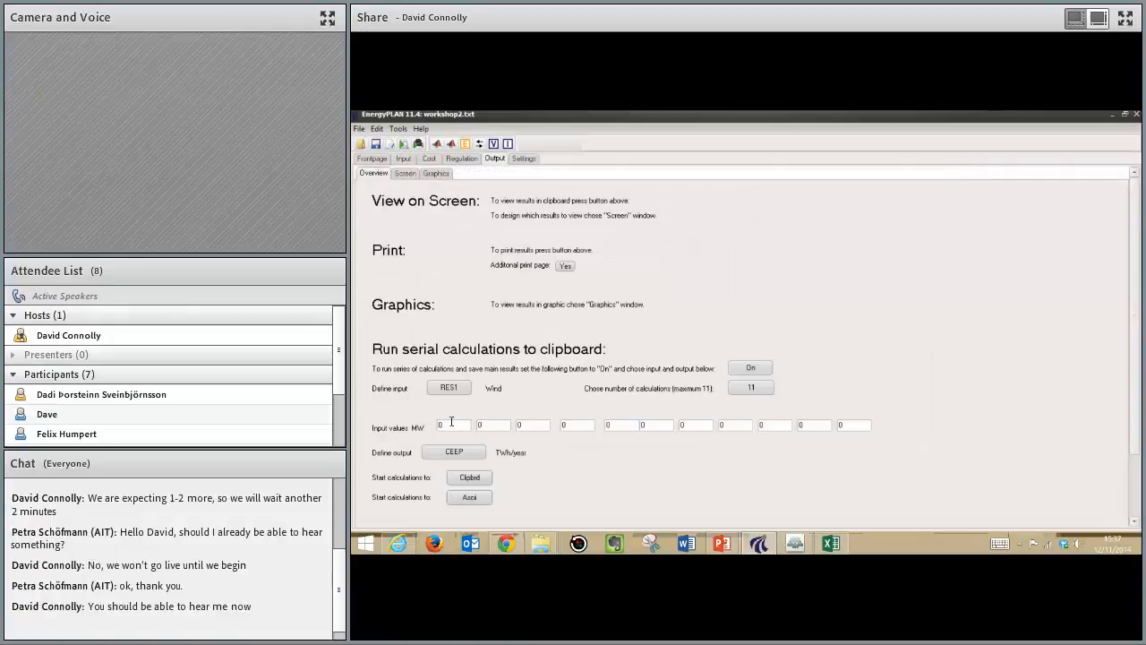
pyautogui.doubleClick(485, 424)
pyautogui.write('1000')
pyautogui.press('Tab')
pyautogui.write('2000')
pyautogui.press('Tab')
pyautogui.write('300')
pyautogui.write('0')
pyautogui.write('4000')
pyautogui.press('Tab')
pyautogui.write('5000')
pyautogui.press('Tab')
pyautogui.write('6000')
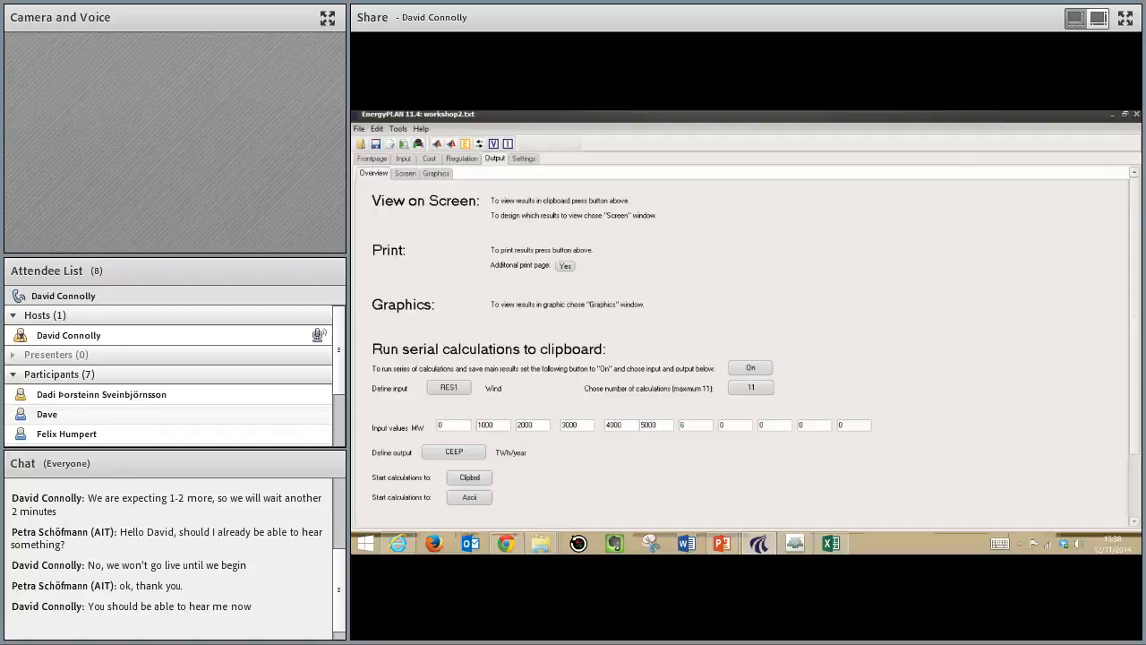
pyautogui.write('700')
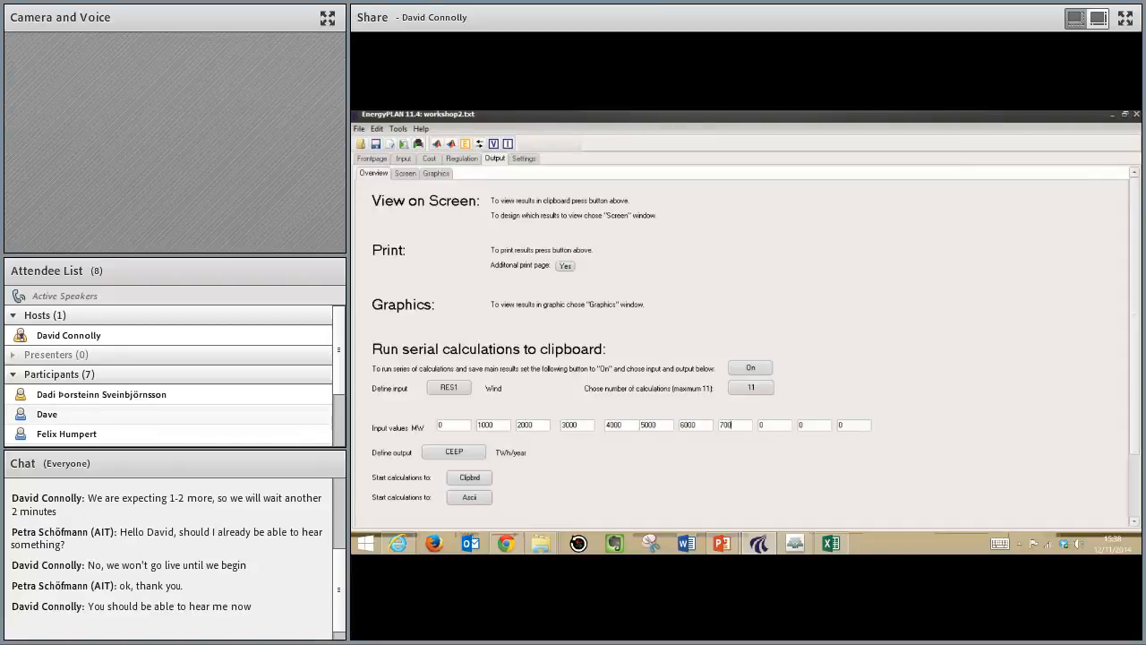
pyautogui.write('7500')
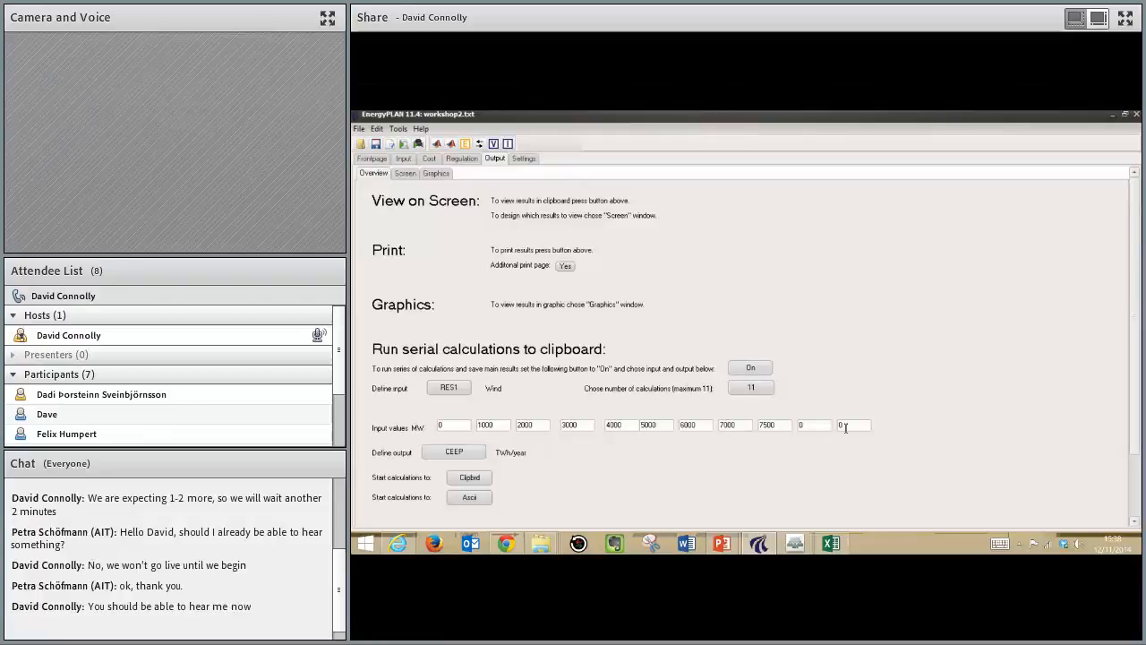
# Step: Set the number of serial calculations to 9 and check the wind input values
pyautogui.click(750, 394)
pyautogui.click(750, 394)
pyautogui.click(751, 394)
pyautogui.click(751, 394)
pyautogui.click(751, 394)
pyautogui.click(751, 394)
pyautogui.click(750, 394)
pyautogui.click(751, 394)
pyautogui.click(751, 394)
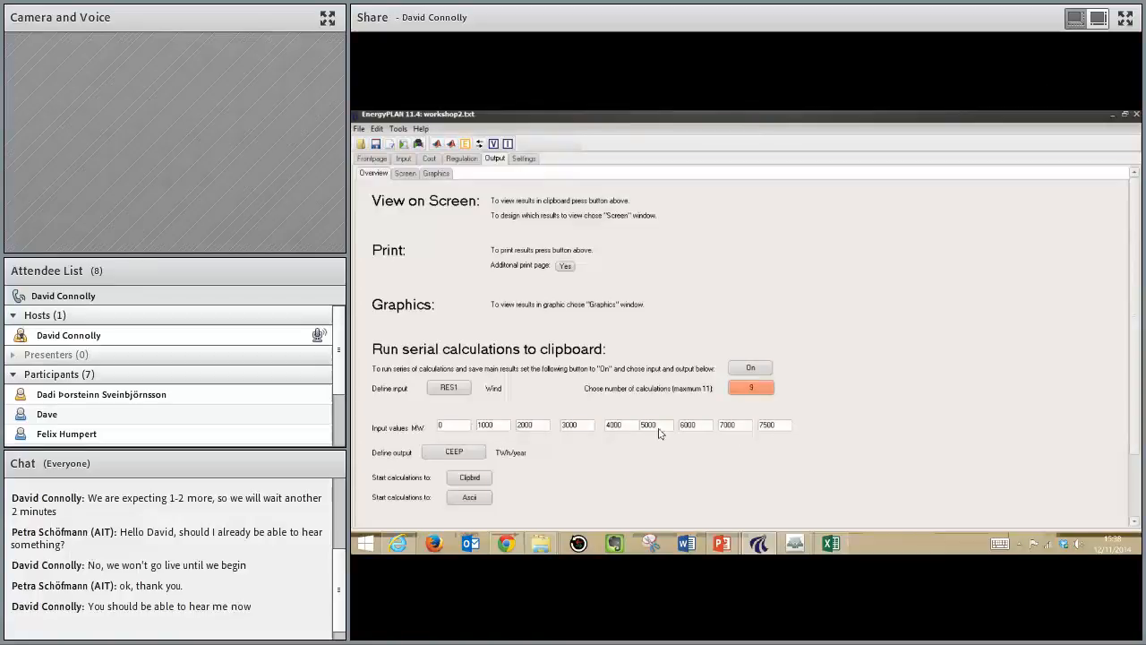
pyautogui.click(505, 426)
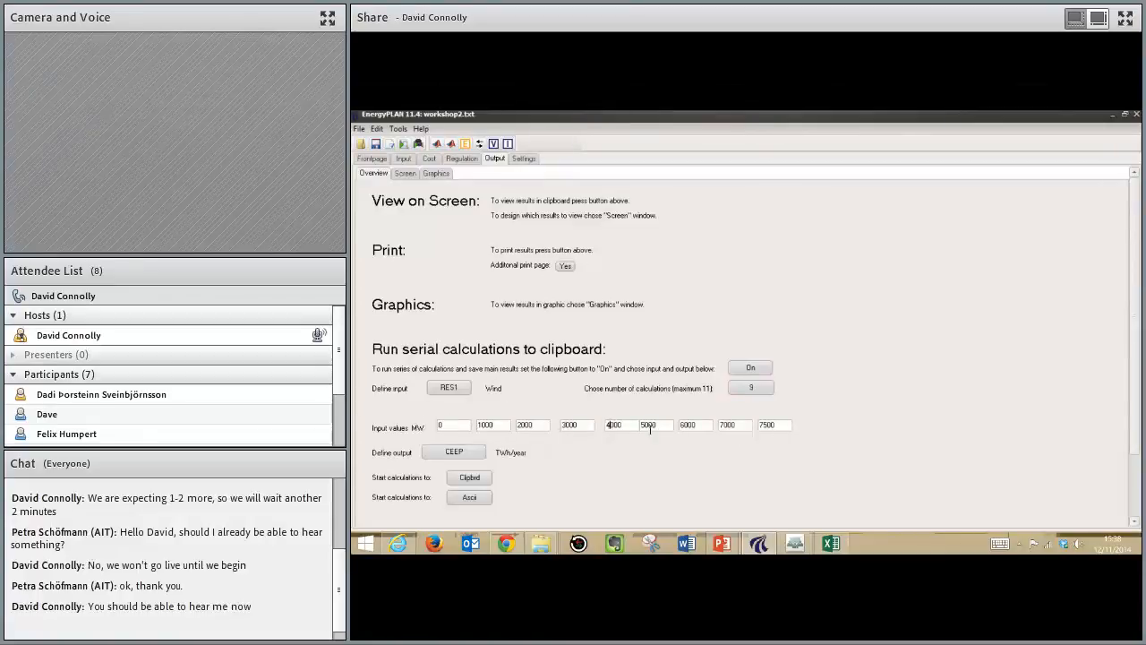
pyautogui.click(725, 426)
# Step: Change the defined output of the serial calculations to Import
pyautogui.click(454, 452)
pyautogui.click(454, 453)
pyautogui.click(454, 453)
pyautogui.click(454, 452)
pyautogui.click(454, 453)
pyautogui.click(454, 452)
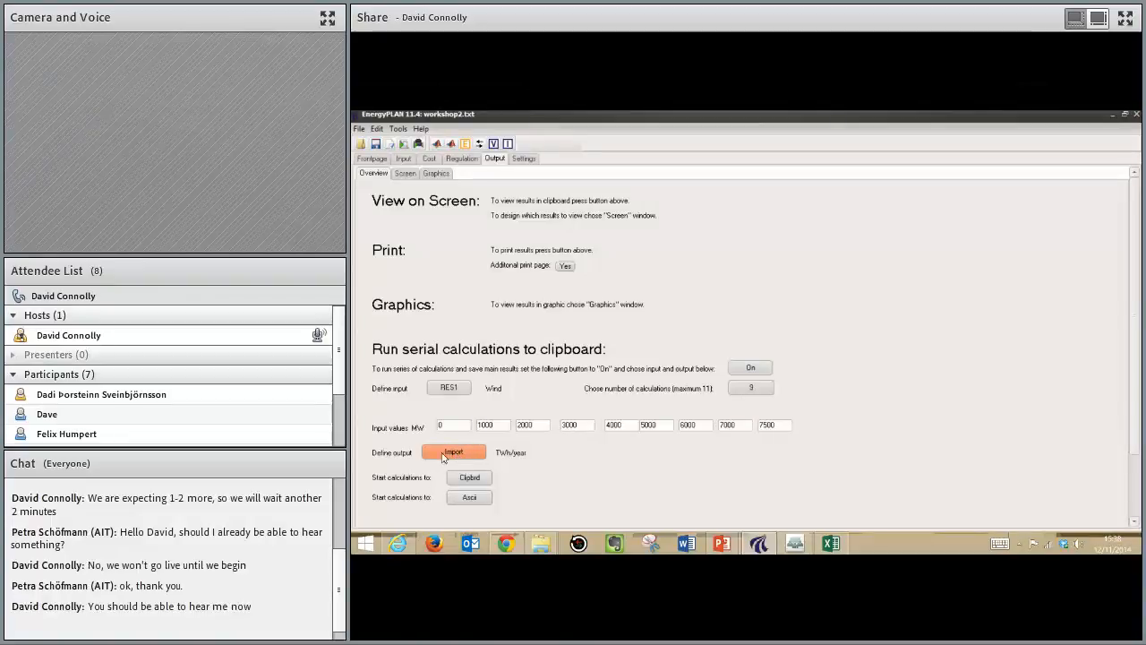
# Step: Change the defined output of the serial calculations to Total Costs
pyautogui.click(436, 459)
pyautogui.click(434, 459)
pyautogui.click(434, 459)
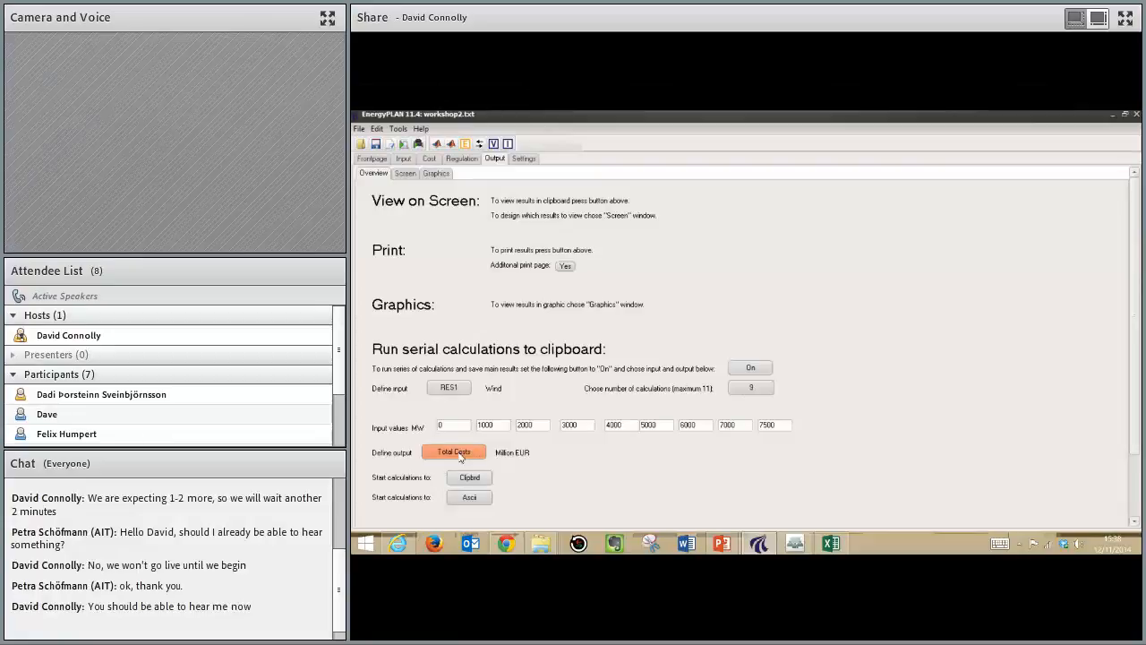
pyautogui.click(457, 428)
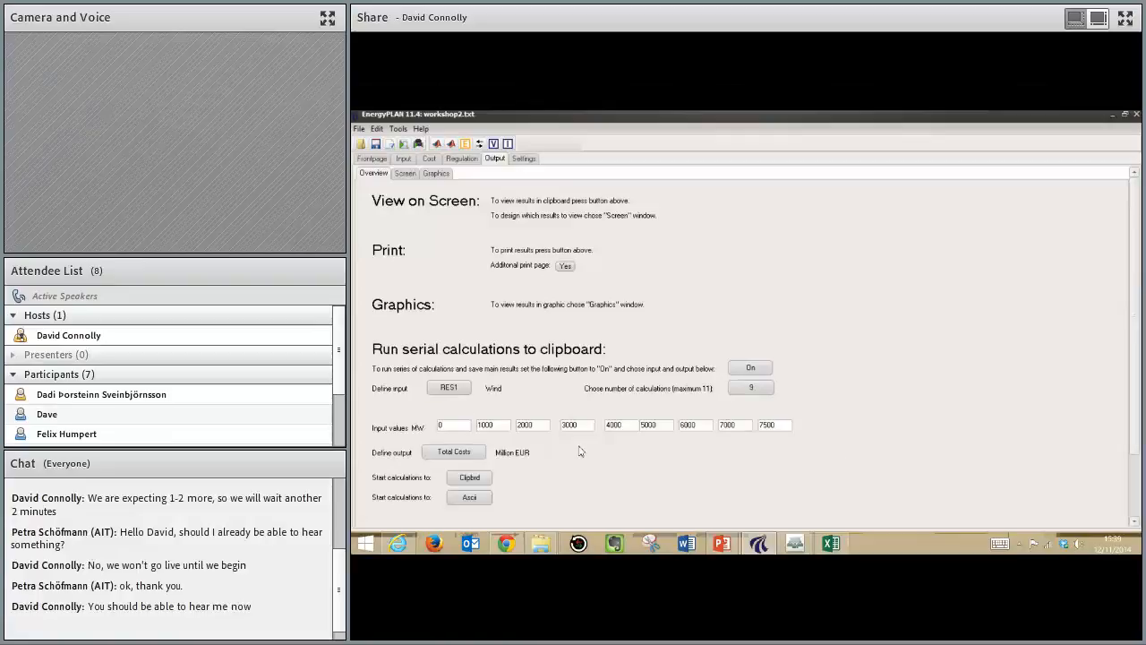
# Step: Switch to Excel and, on a new sheet, enter the heading "Wind Capacity (MW)" in C5 with 0 and 1000 below it
pyautogui.click(836, 546)
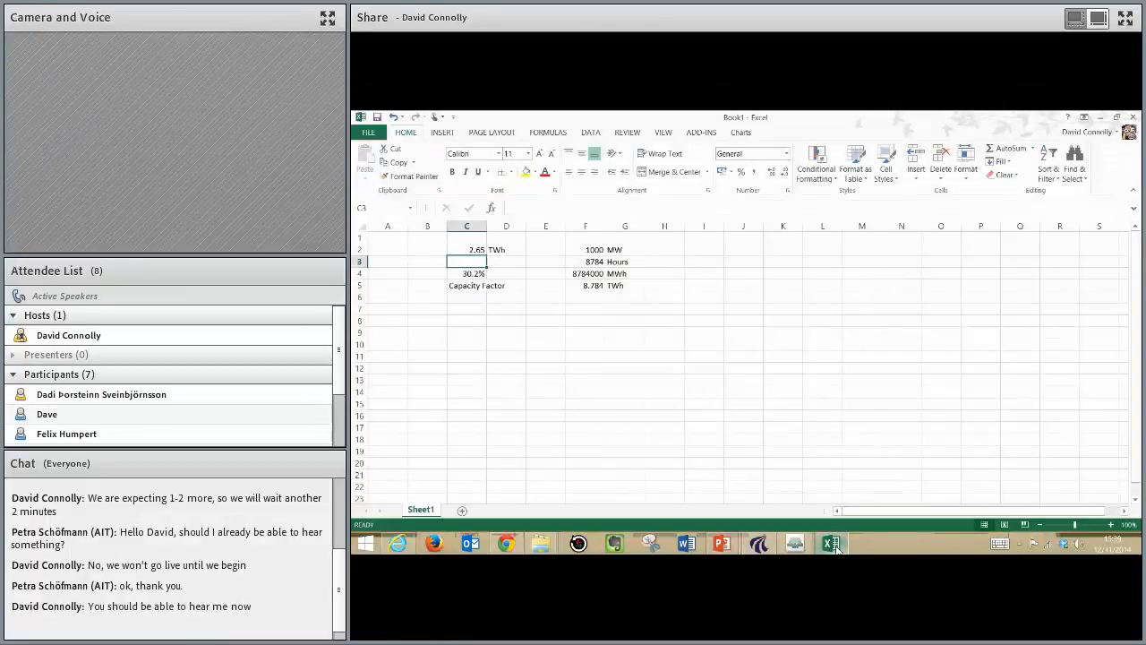
pyautogui.click(462, 511)
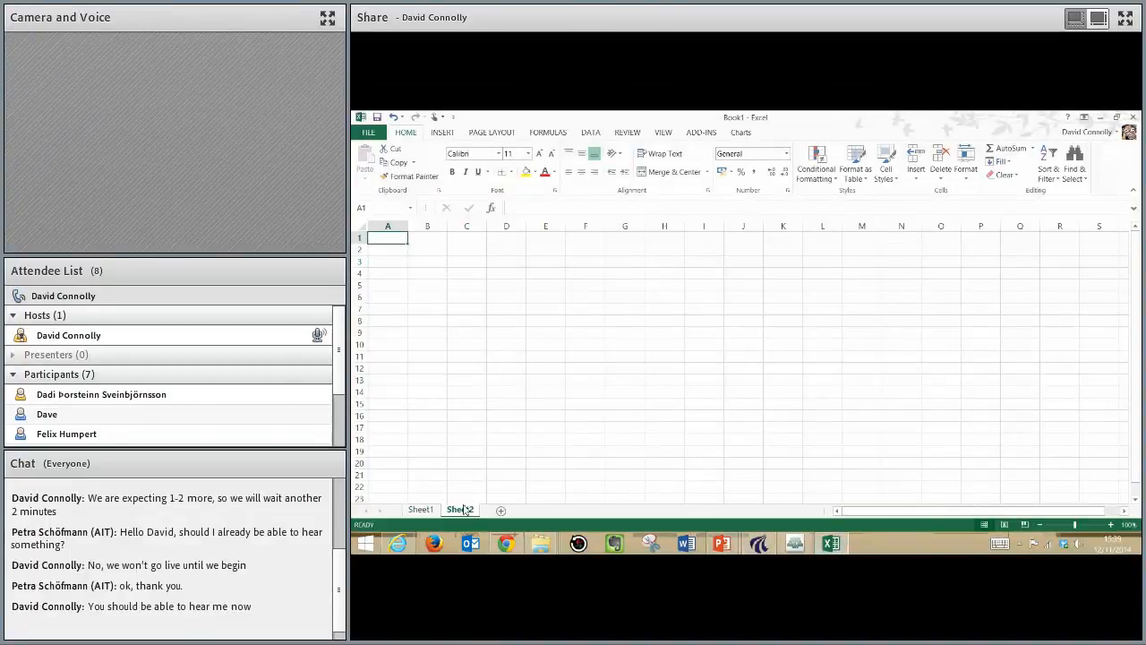
pyautogui.click(463, 283)
pyautogui.write('W')
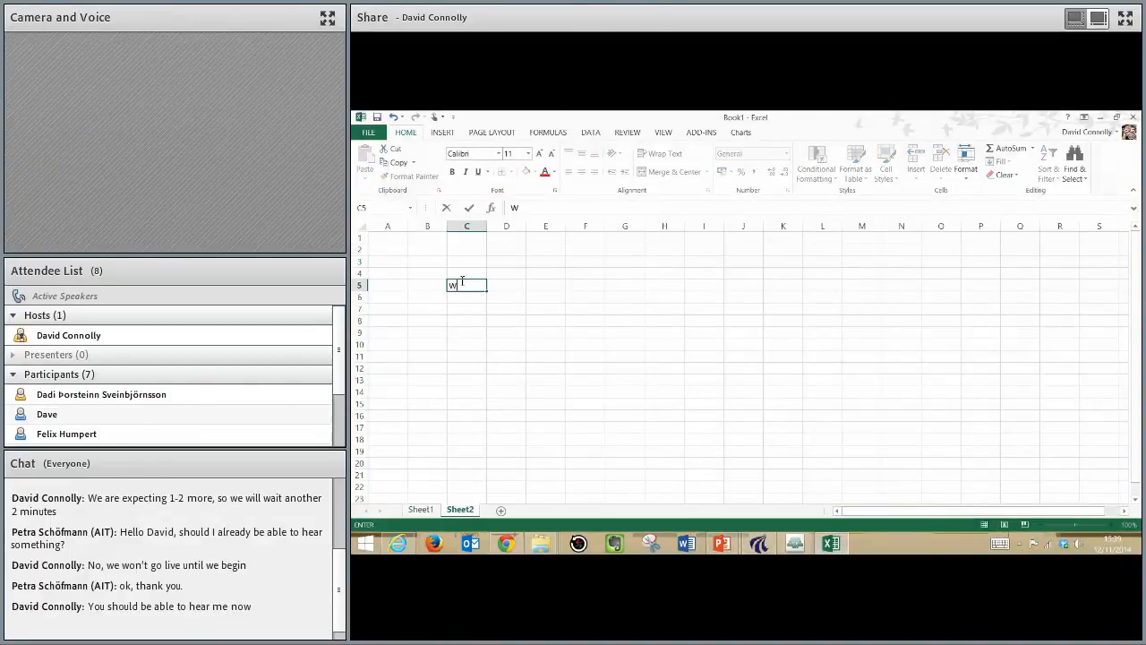
pyautogui.write('ind Capacity (MW')
pyautogui.press('Return')
pyautogui.write('0')
pyautogui.press('Return')
pyautogui.write('1000')
pyautogui.press('Return')
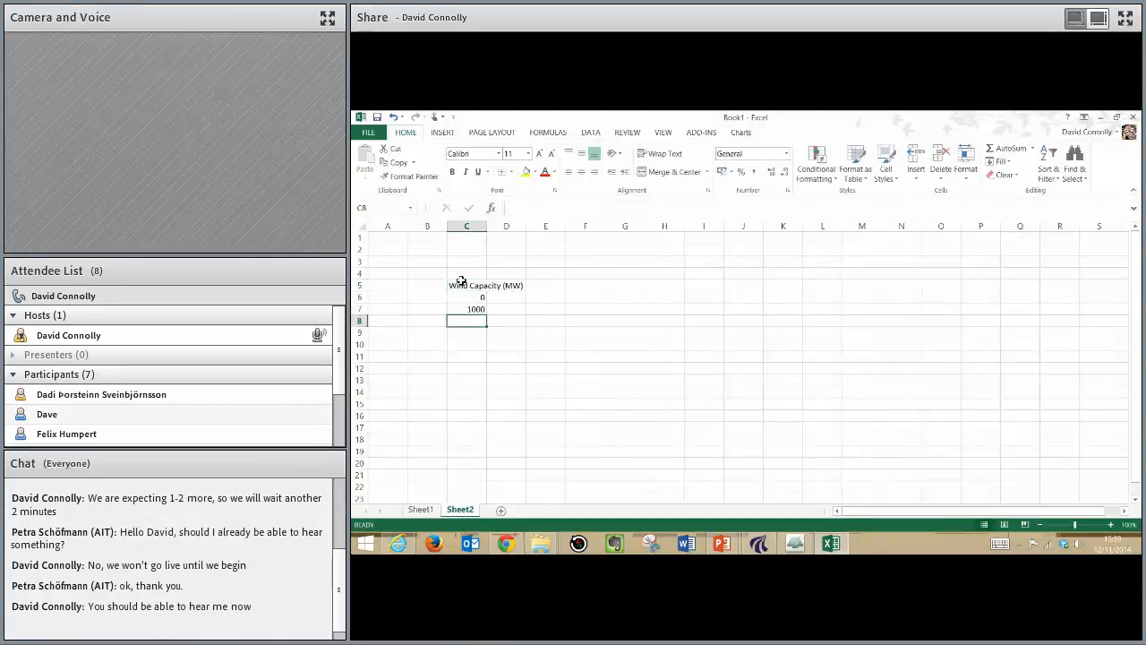
# Step: Extend the wind capacity series down to 7000, add 7500 in C14, and fit column C to its contents
pyautogui.moveTo(464, 298); pyautogui.dragTo(490, 385)
pyautogui.click(478, 394)
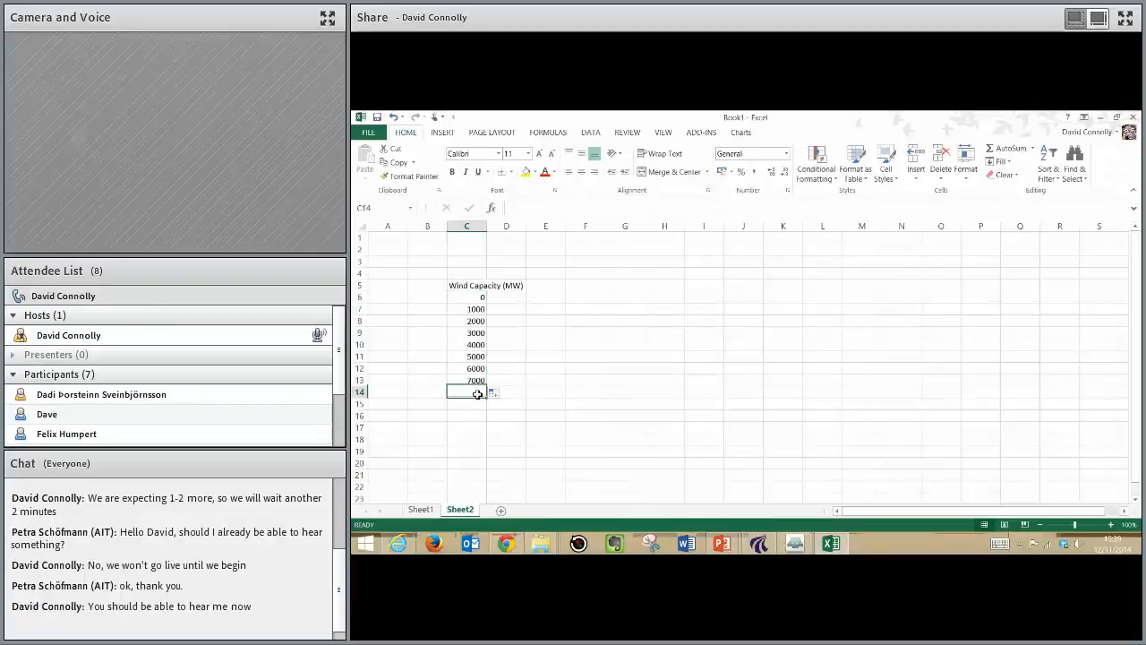
pyautogui.write('7500')
pyautogui.press('Return')
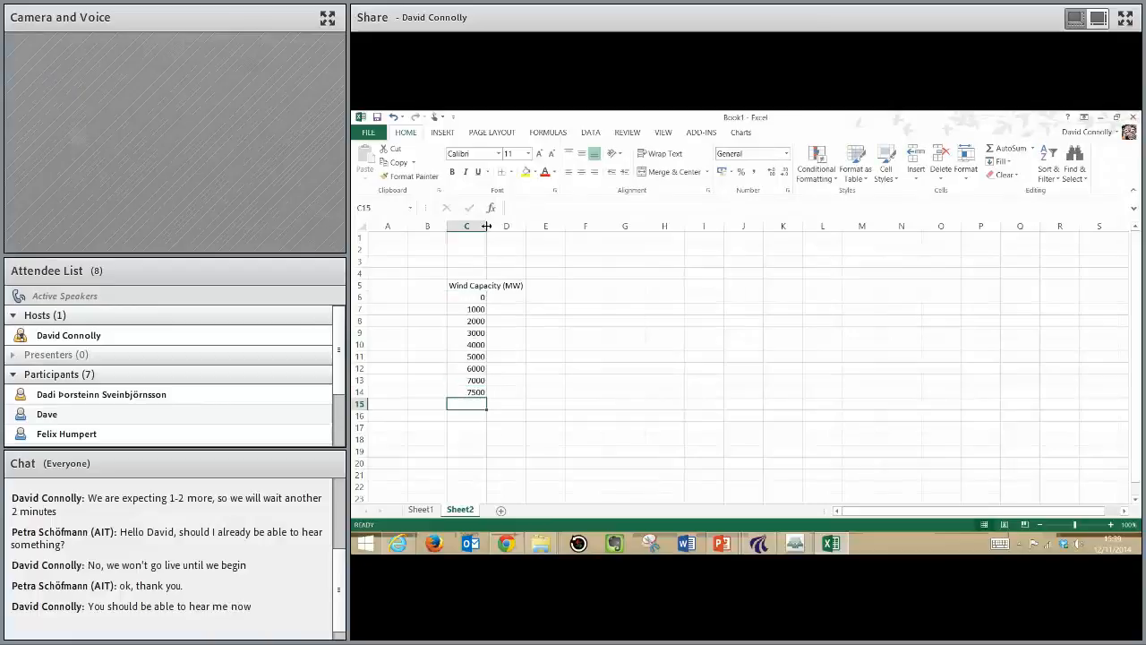
pyautogui.doubleClick(487, 226)
# Step: Enter the heading "Costs (M€/year)" in D5 and fit column D to its contents
pyautogui.click(557, 285)
pyautogui.write('Costs (M€')
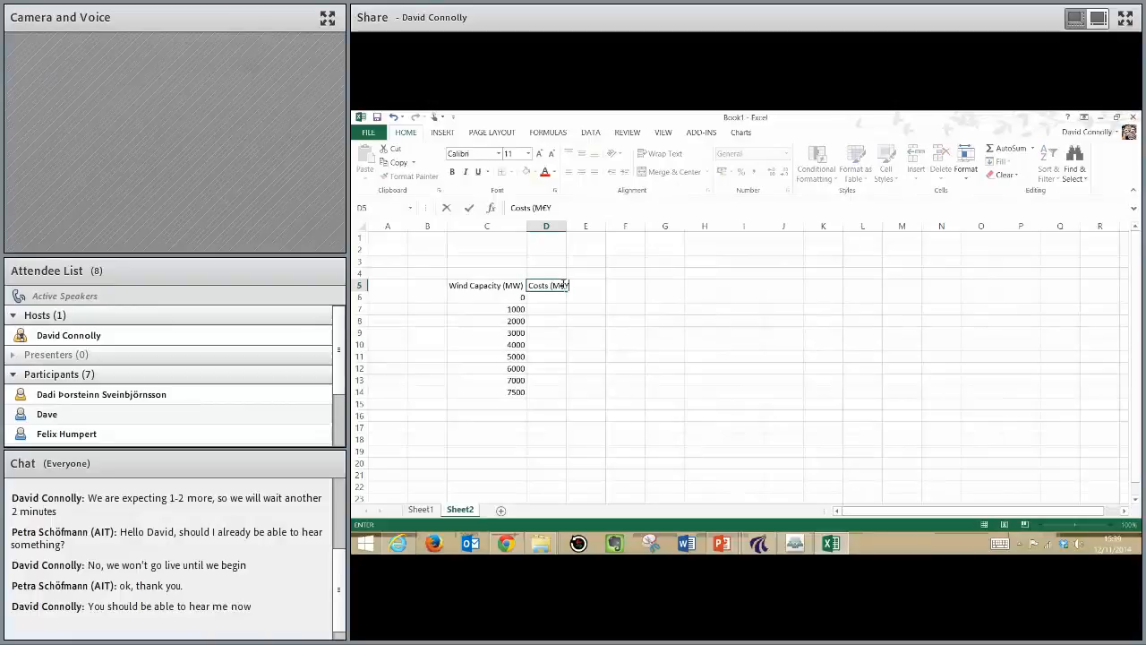
pyautogui.write('/year)')
pyautogui.press('Return')
pyautogui.doubleClick(566, 227)
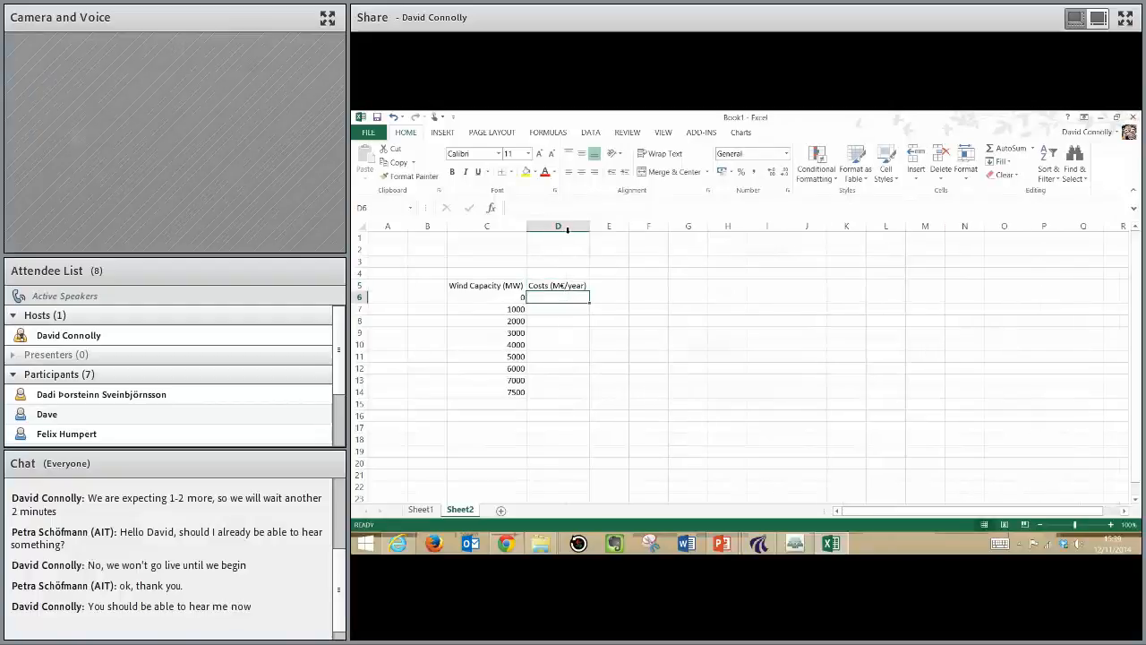
# Step: Switch to EnergyPLAN and run the serial wind calculations for total costs to the clipboard
pyautogui.click(758, 546)
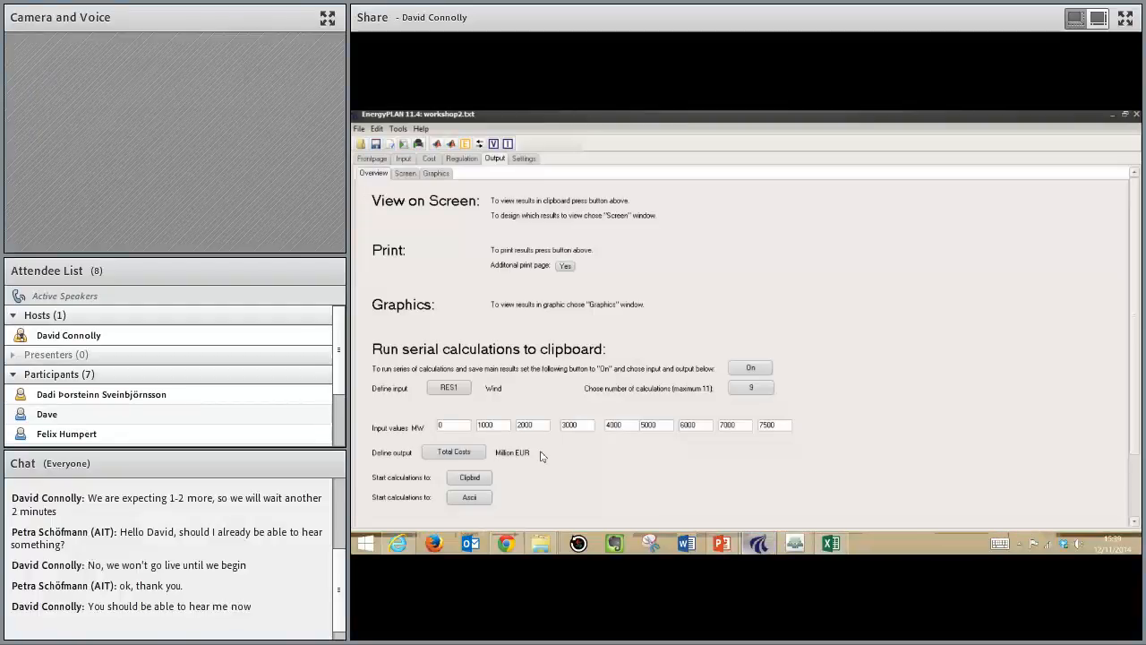
pyautogui.click(472, 482)
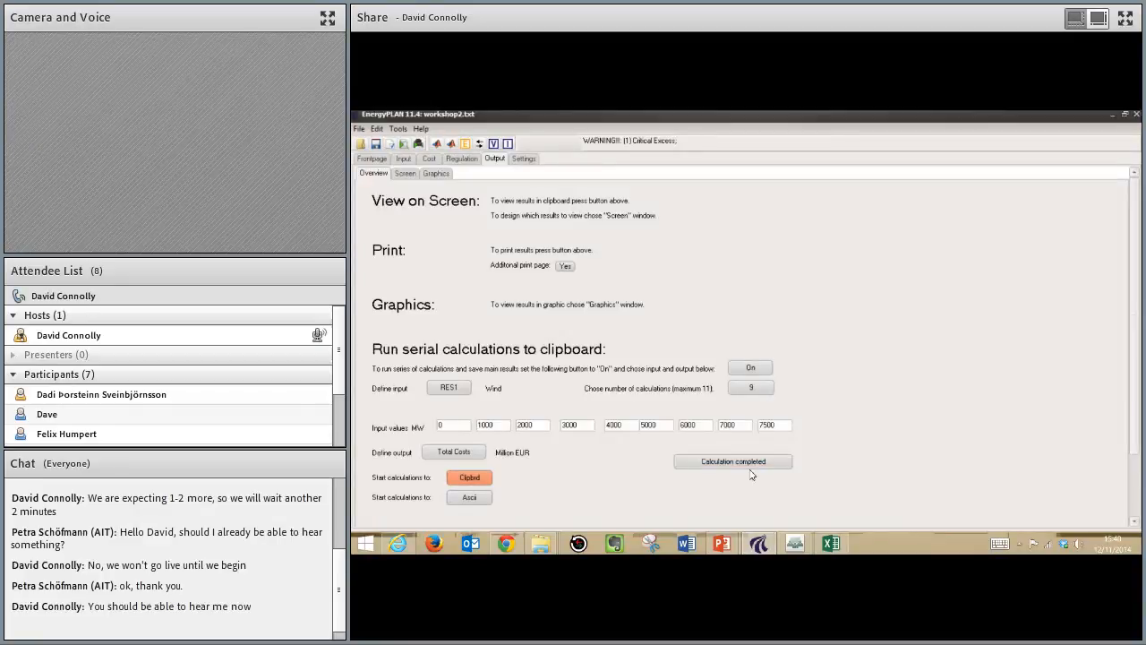
# Step: Look up the wind investment cost per unit among the investment and fixed operation and maintenance costs
pyautogui.click(402, 159)
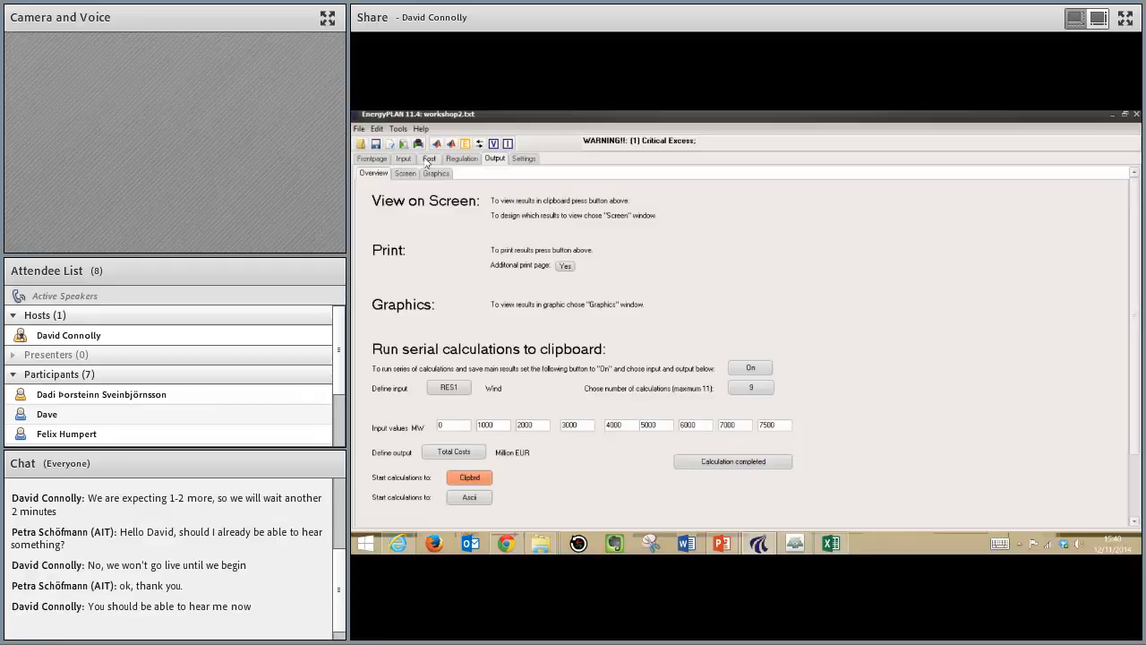
pyautogui.click(429, 158)
pyautogui.click(438, 173)
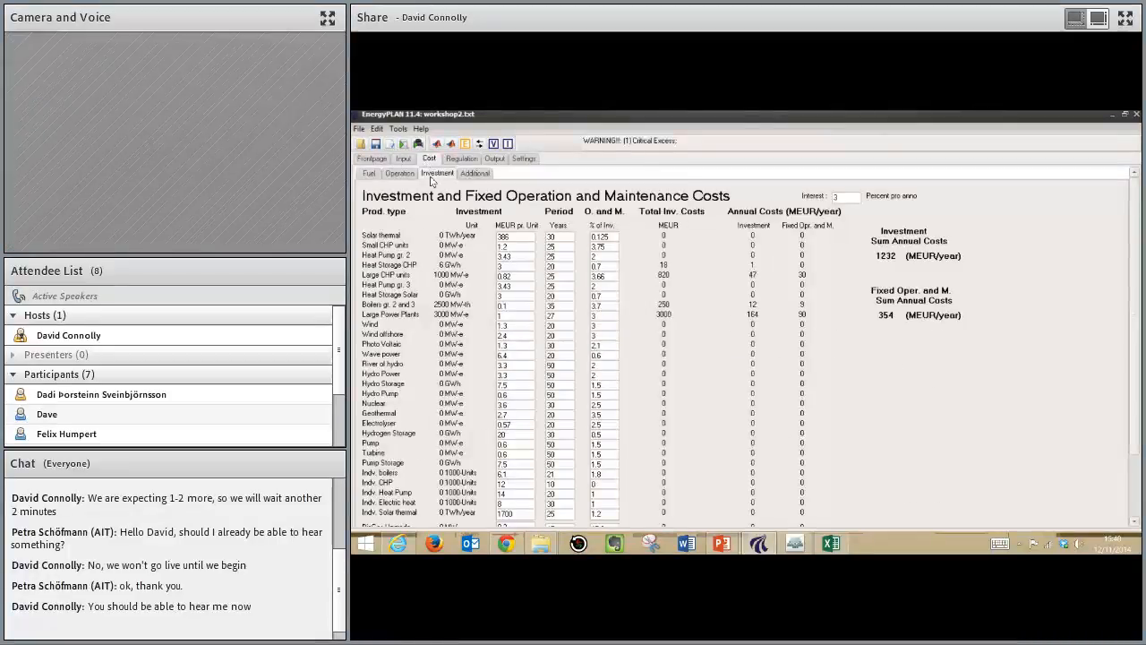
pyautogui.doubleClick(518, 326)
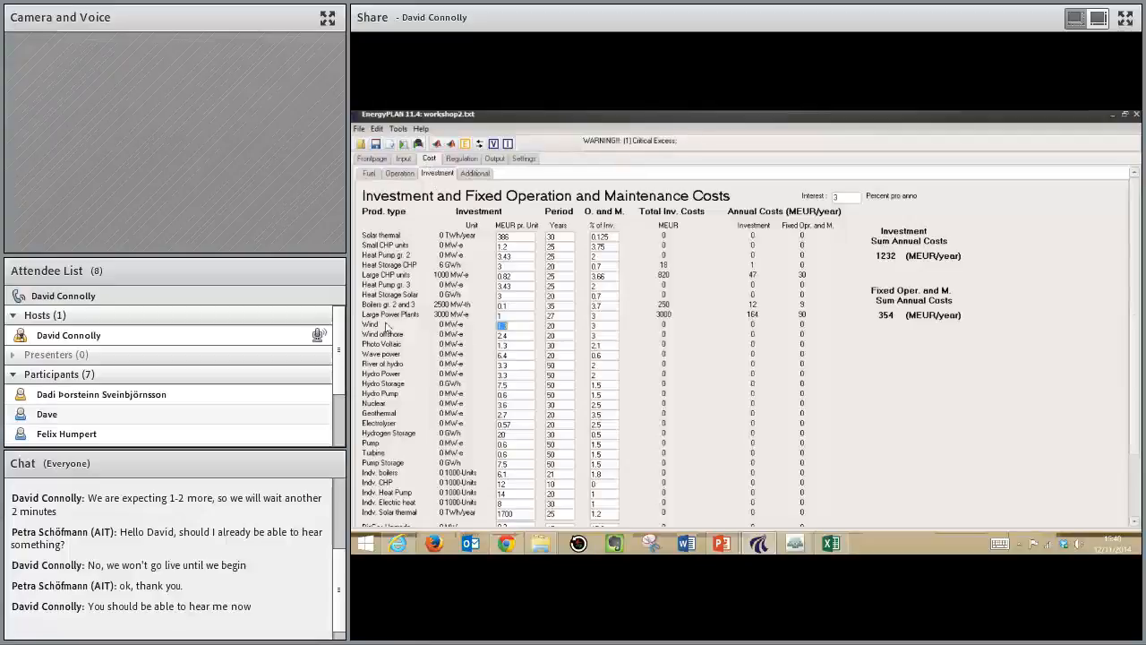
pyautogui.click(505, 327)
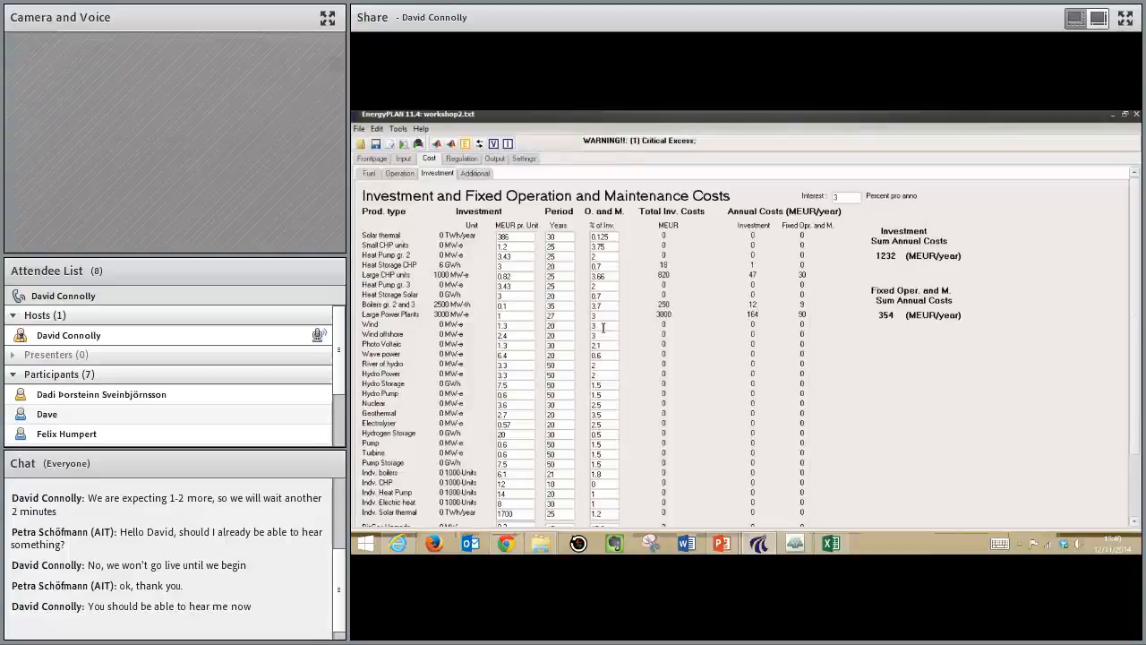
# Step: Switch to Excel and paste the copied total costs into the Costs (M€/year) column, starting at D6
pyautogui.click(831, 544)
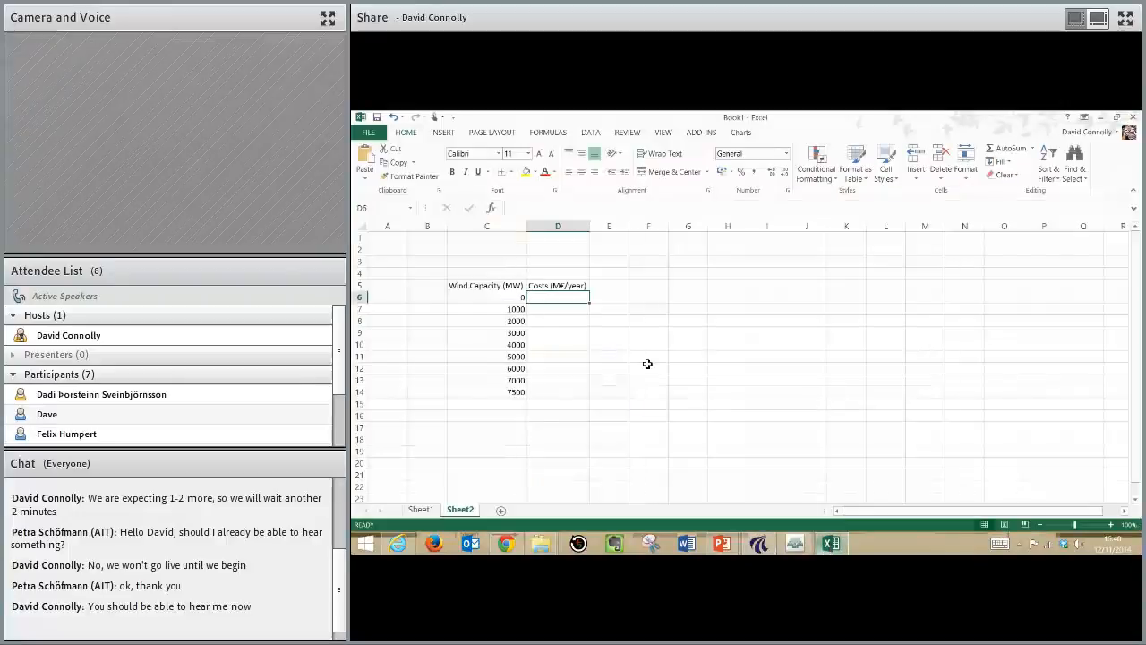
pyautogui.rightClick(555, 300)
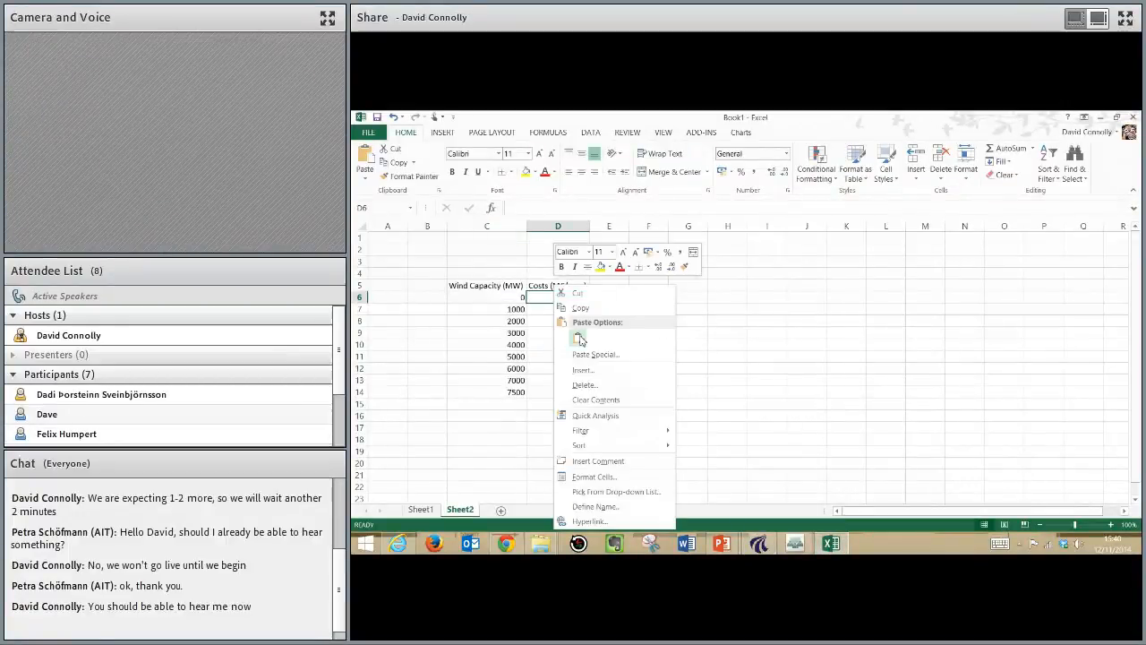
pyautogui.click(581, 337)
pyautogui.moveTo(560, 297); pyautogui.dragTo(568, 392)
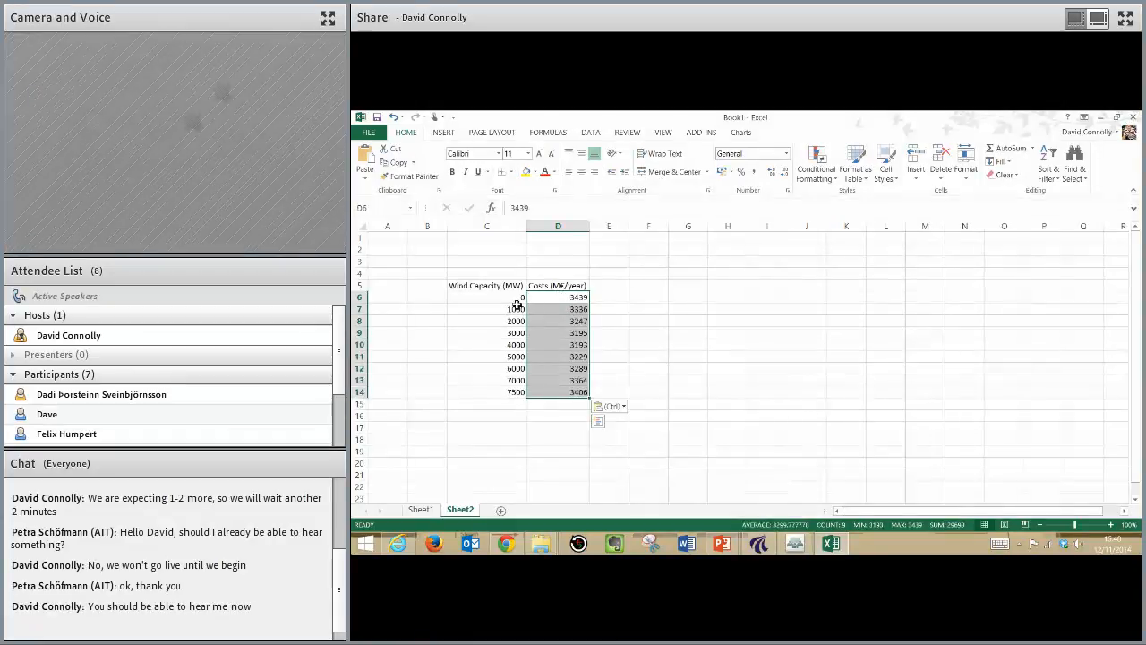
pyautogui.moveTo(506, 299); pyautogui.dragTo(507, 394)
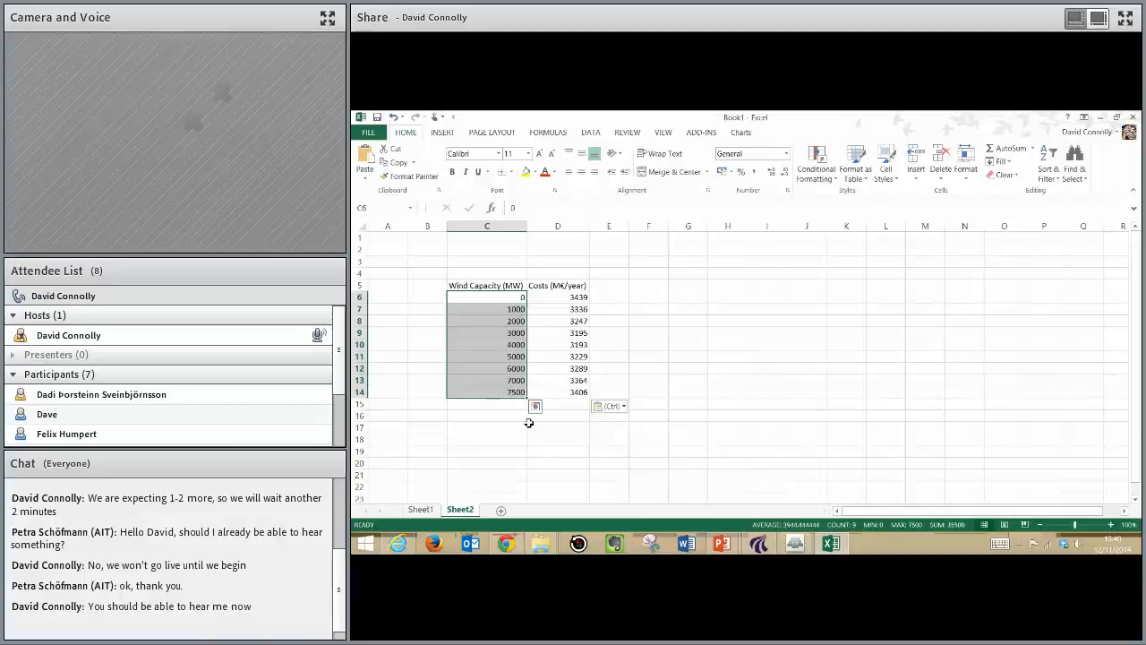
# Step: Fill the wind capacity and cost cells of the 4000 MW row (C10:D10) with yellow
pyautogui.click(505, 343)
pyautogui.moveTo(505, 343); pyautogui.dragTo(561, 343)
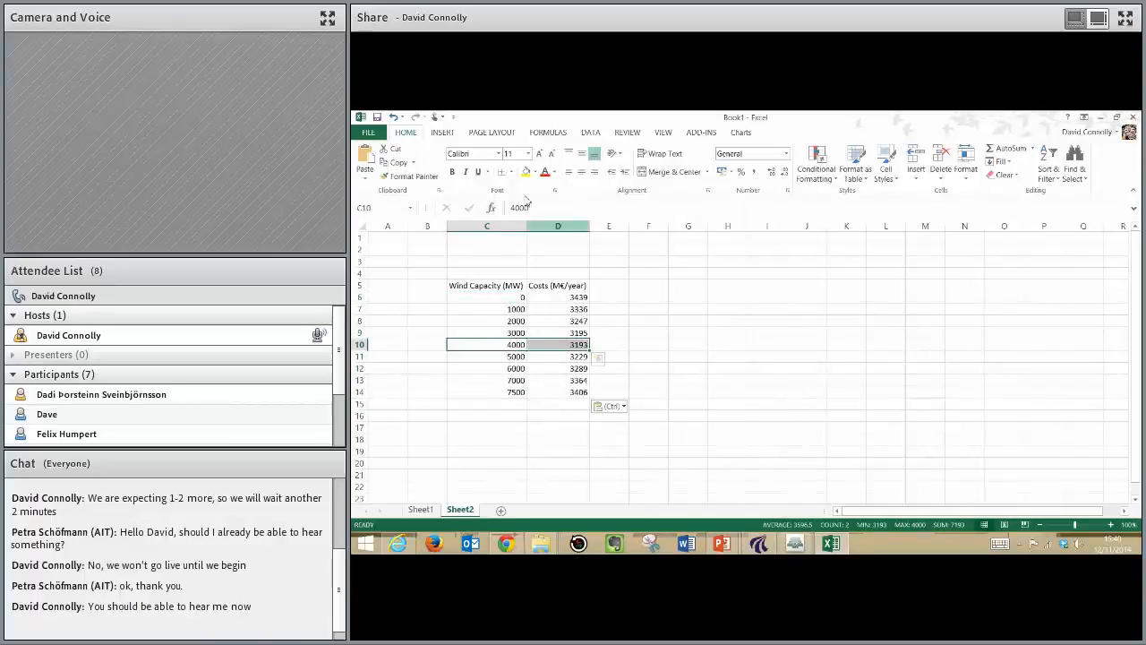
pyautogui.click(527, 172)
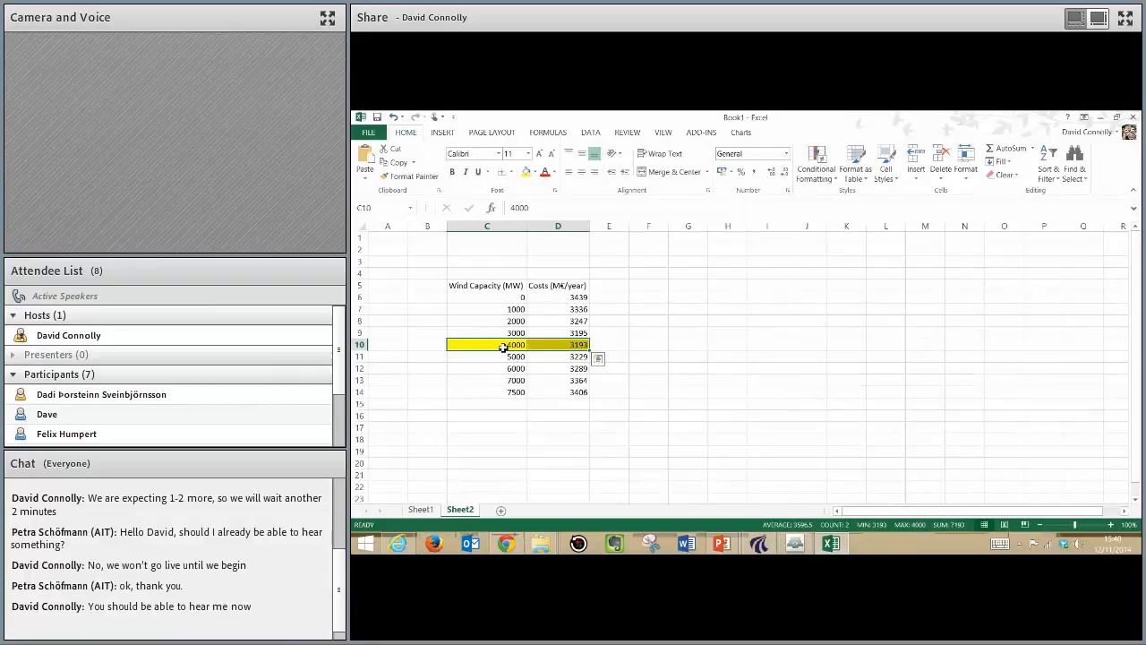
# Step: Compare the highlighted 4000 MW cost with the costs at zero wind capacity and at 5000 to 7500 MW
pyautogui.moveTo(489, 348); pyautogui.dragTo(569, 344)
pyautogui.click(578, 350)
pyautogui.click(499, 344)
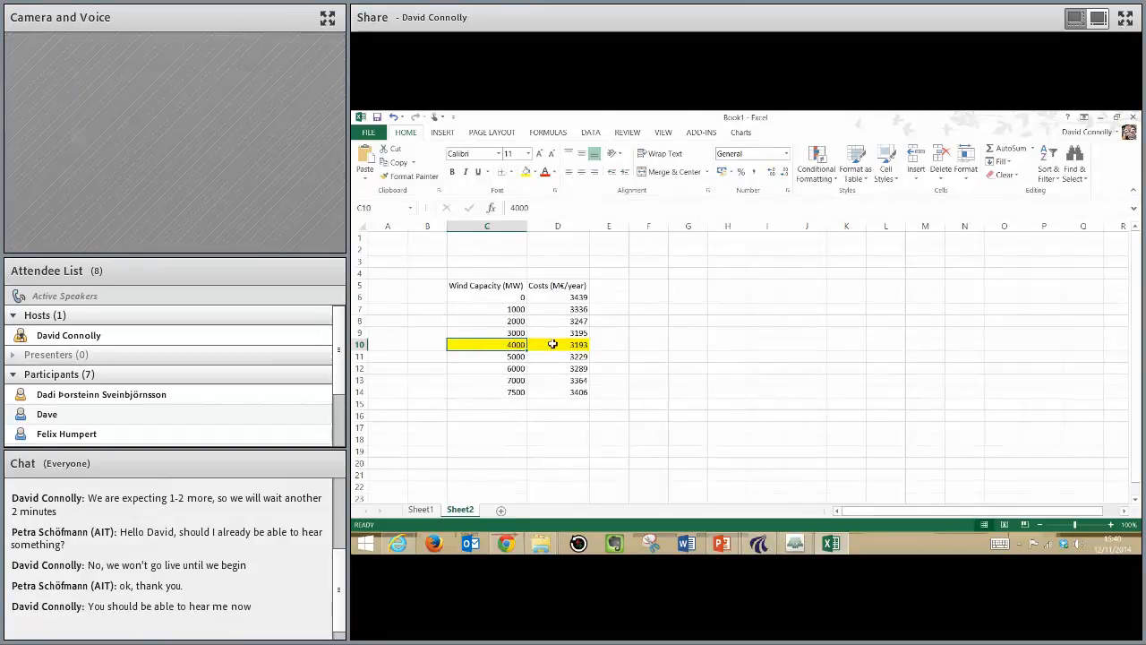
pyautogui.click(560, 344)
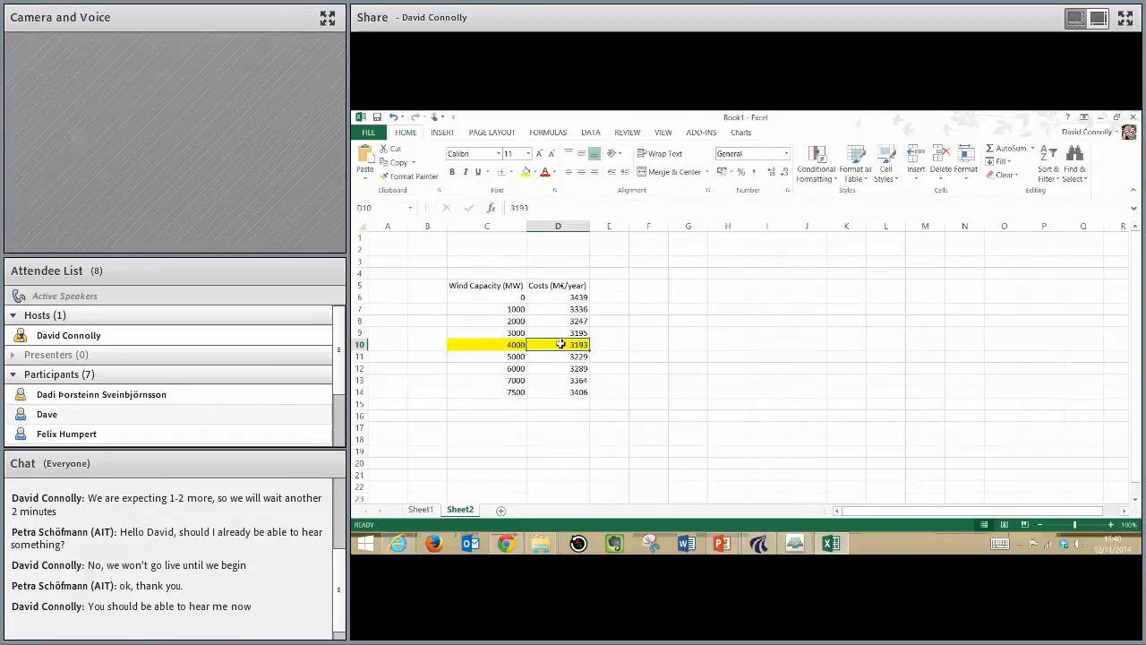
pyautogui.click(578, 299)
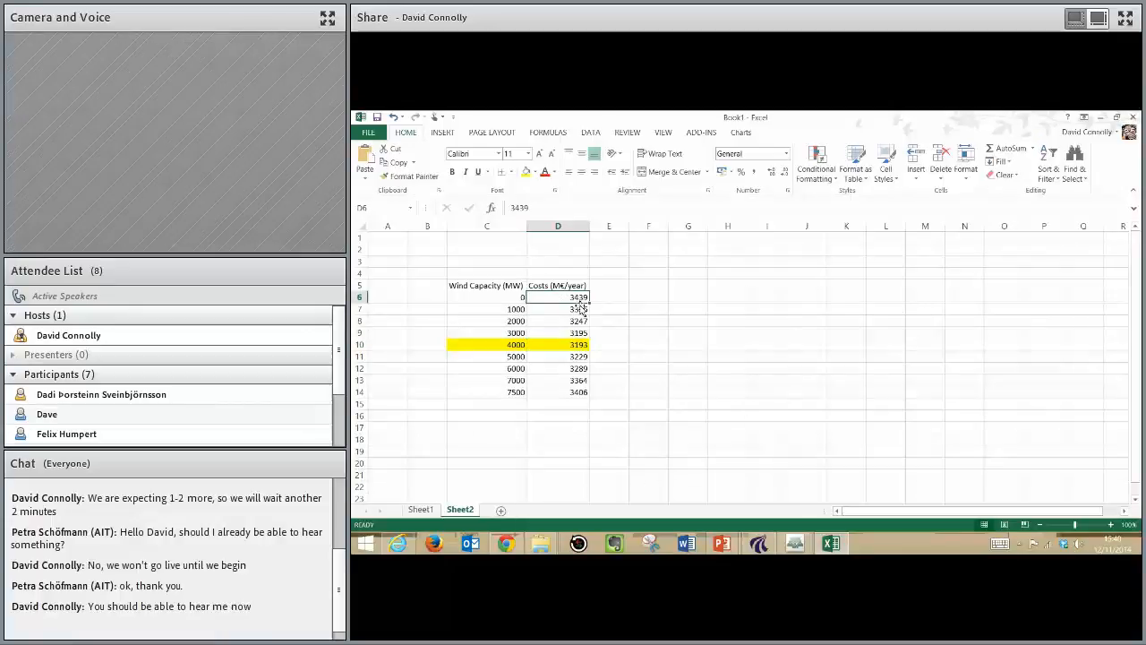
pyautogui.click(577, 345)
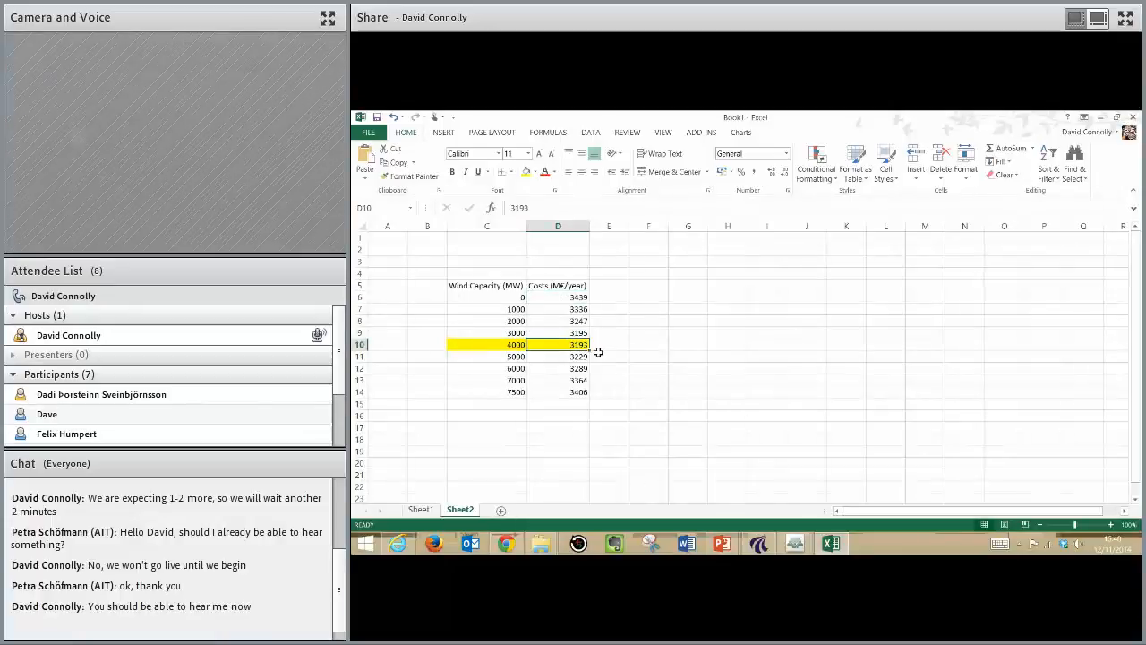
pyautogui.click(549, 358)
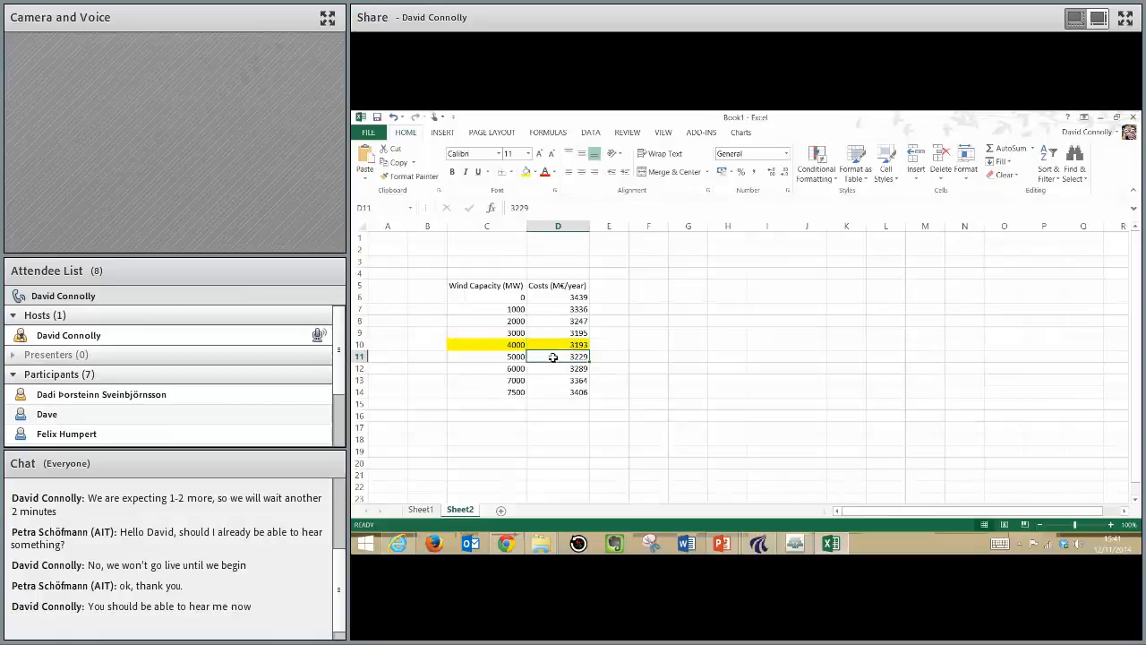
pyautogui.click(553, 370)
pyautogui.click(553, 382)
pyautogui.click(553, 391)
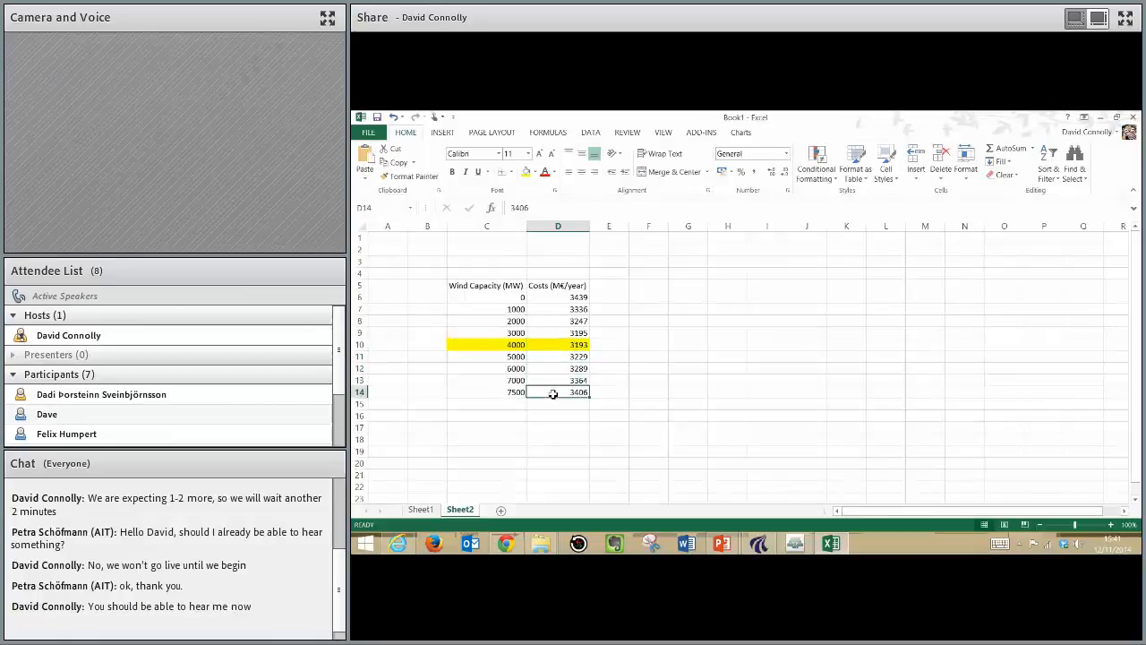
pyautogui.moveTo(516, 345); pyautogui.dragTo(524, 345)
pyautogui.click(566, 344)
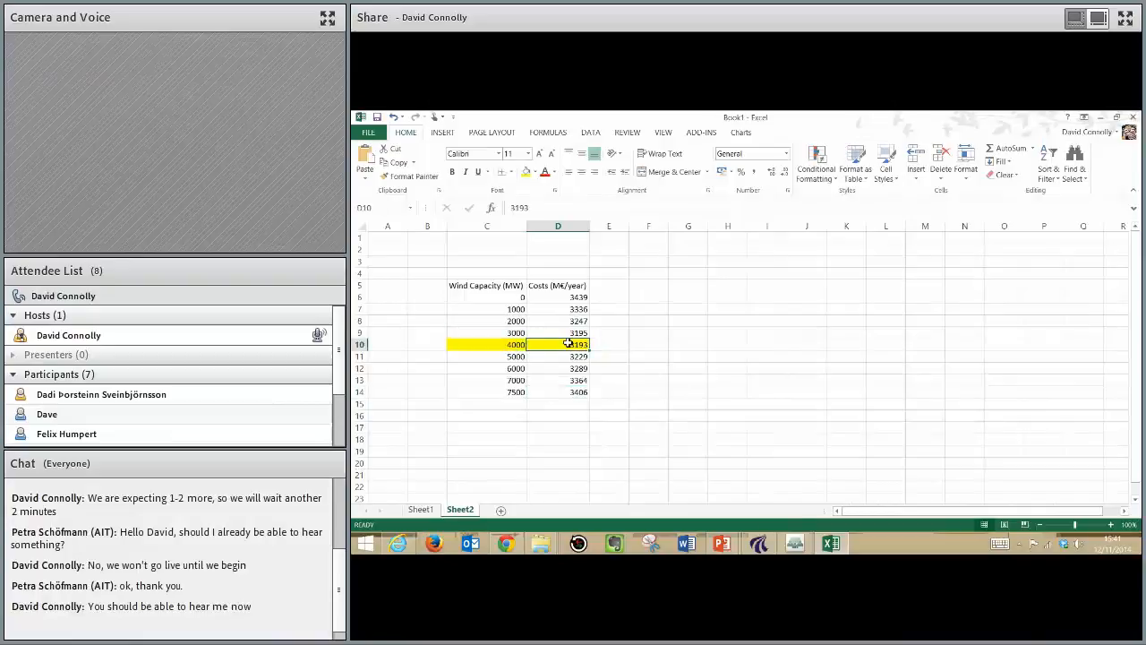
# Step: Label the cost column "Reference" in cell D4
pyautogui.click(558, 275)
pyautogui.write('Refe')
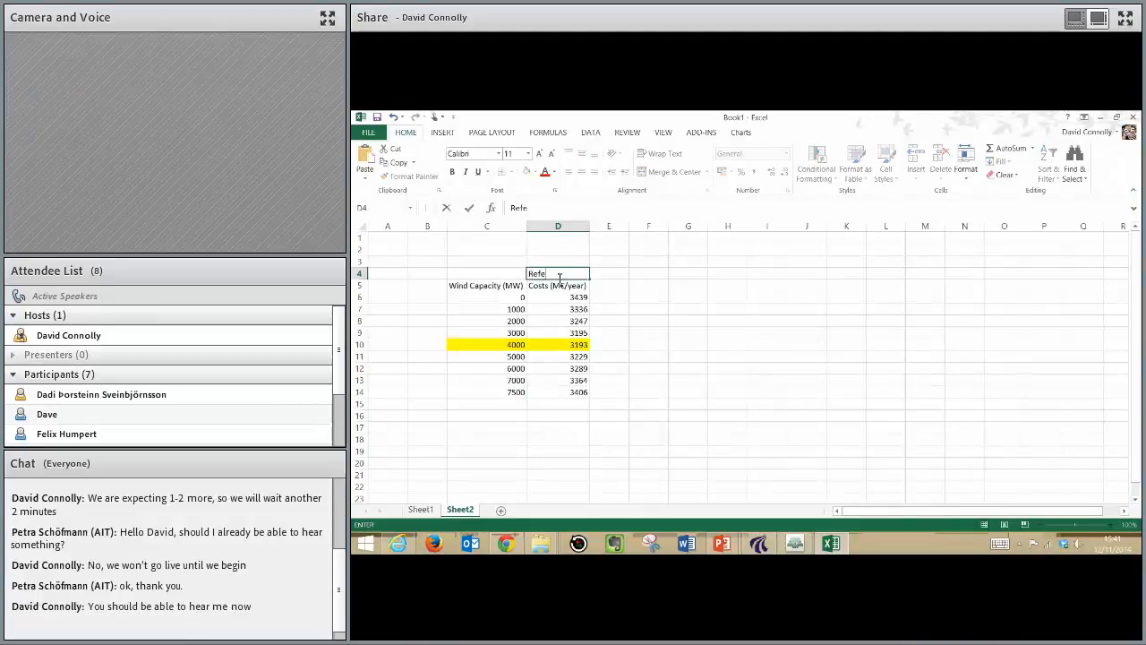
pyautogui.write('rence')
pyautogui.press('Return')
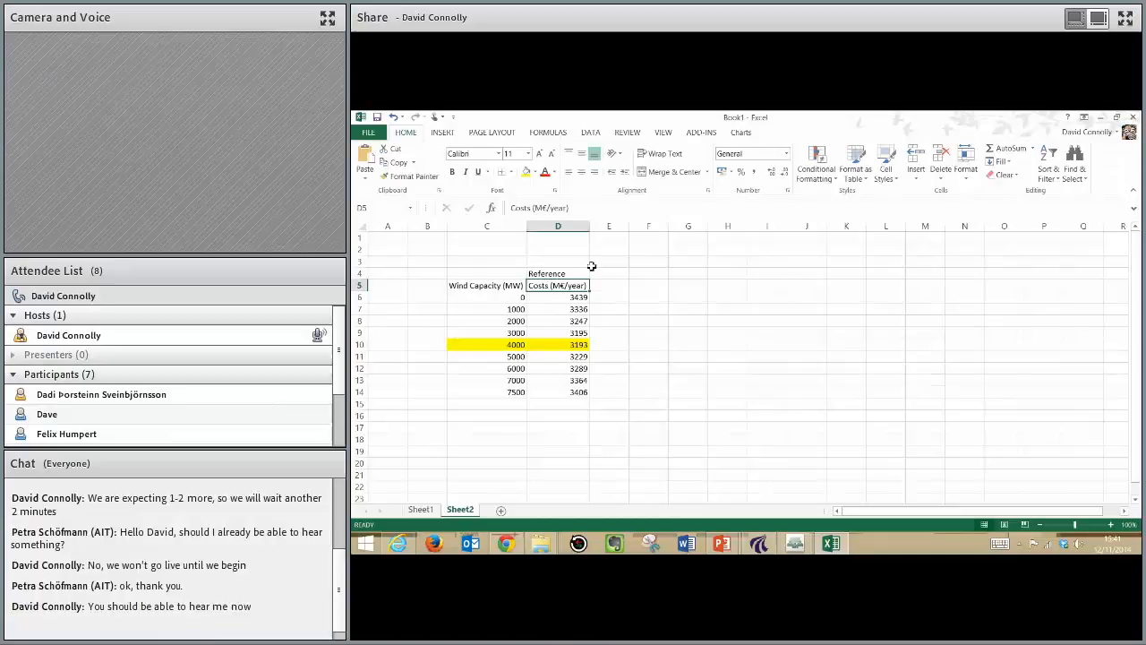
# Step: Enter the heading "Surplus Electricity (TWh/year)" in cell E5 and widen column E to fit it
pyautogui.click(601, 283)
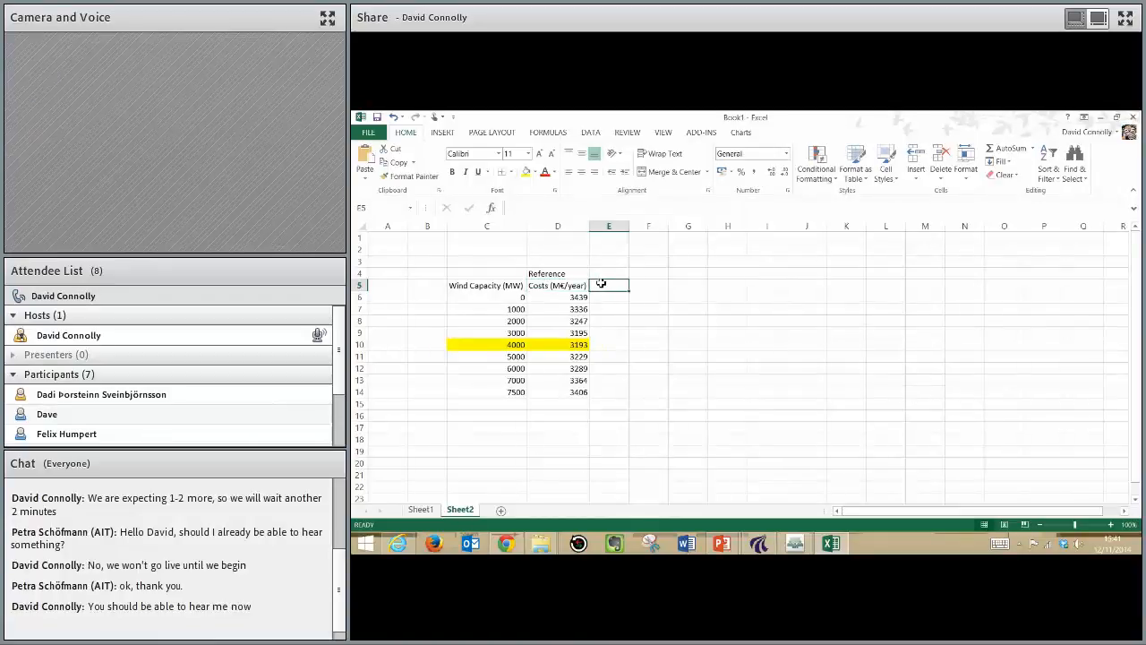
pyautogui.write('F')
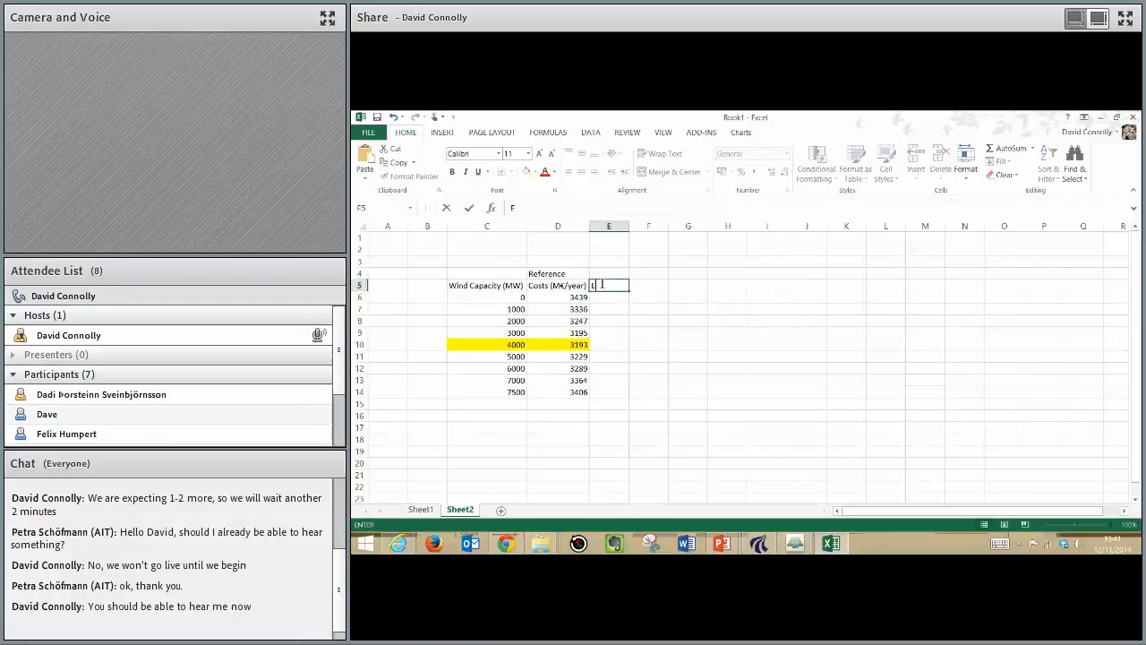
pyautogui.write('urplus Electricity')
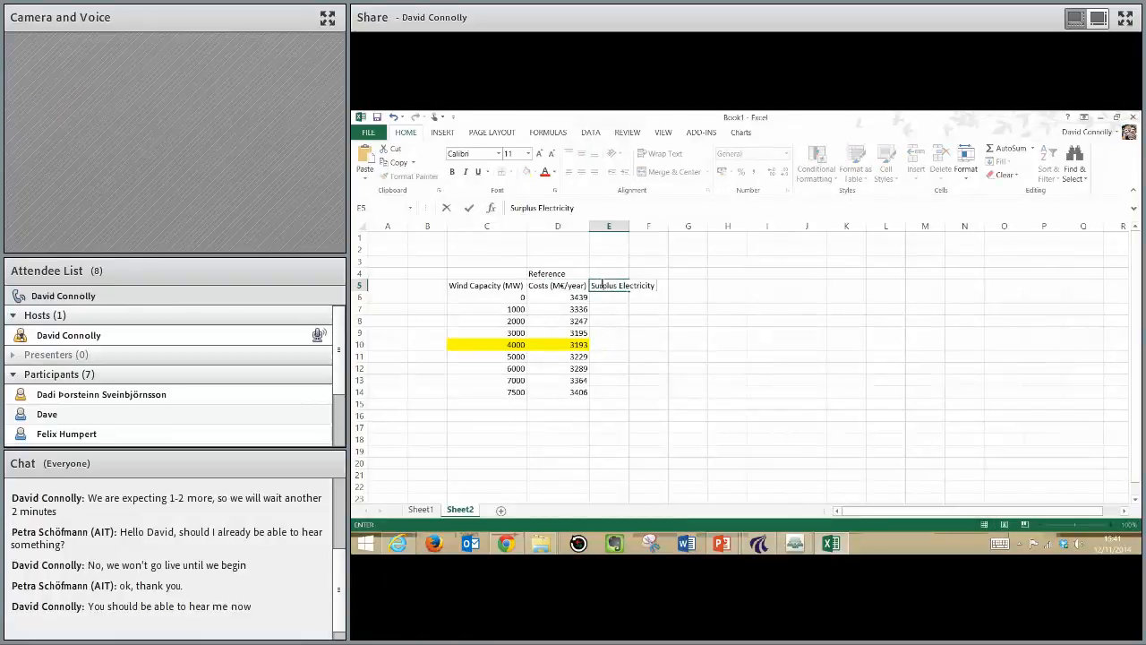
pyautogui.write(' (TWh/year)')
pyautogui.press('Return')
pyautogui.doubleClick(629, 225)
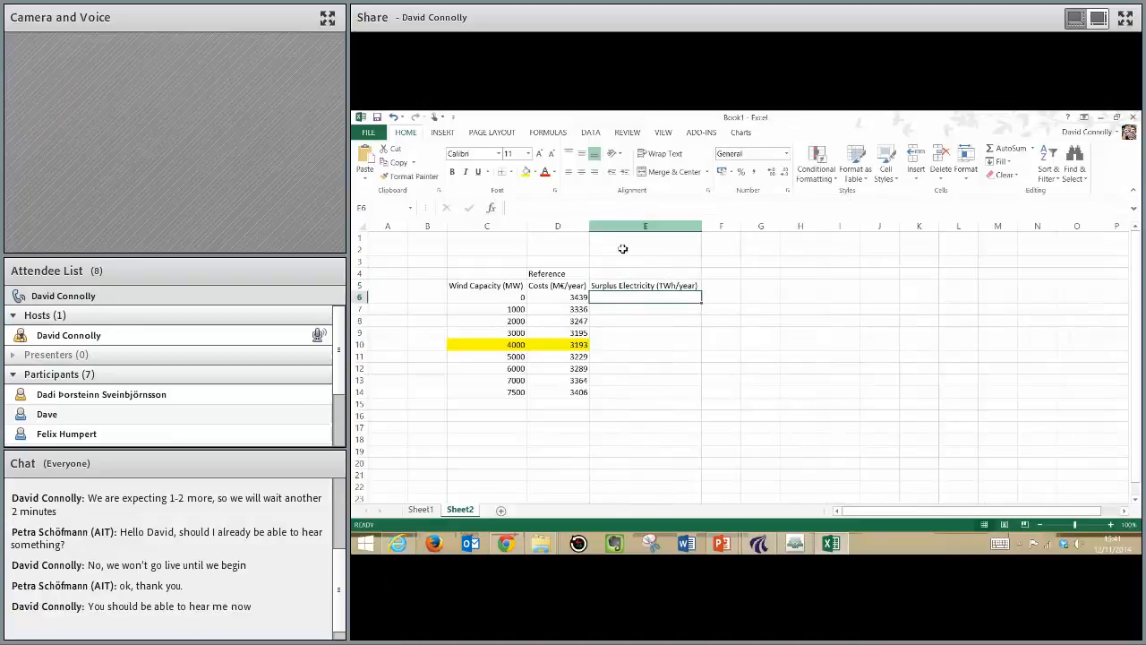
# Step: Switch to EnergyPLAN, set the serial calculation output to CEEP, and run the calculations to the clipboard
pyautogui.click(757, 543)
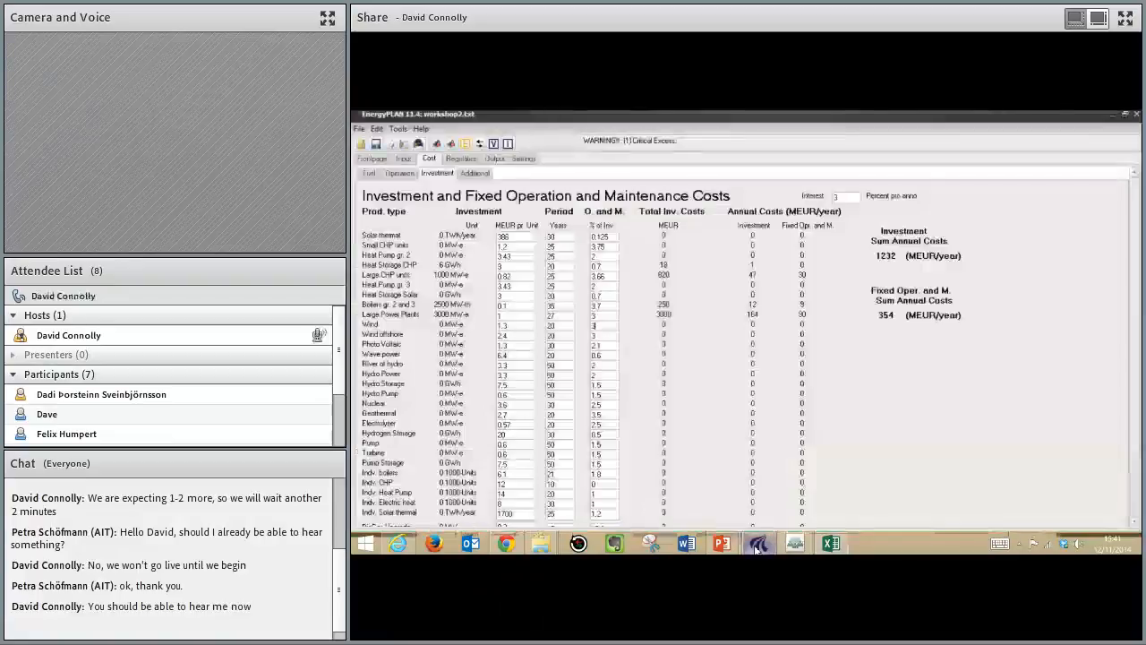
pyautogui.click(494, 159)
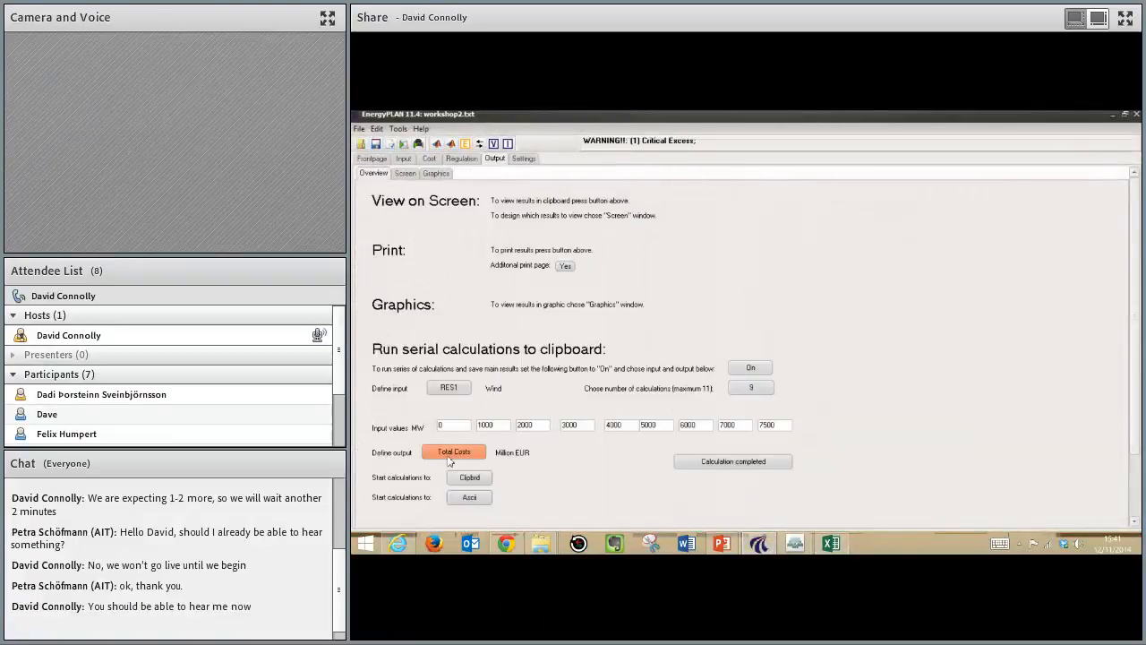
pyautogui.click(452, 455)
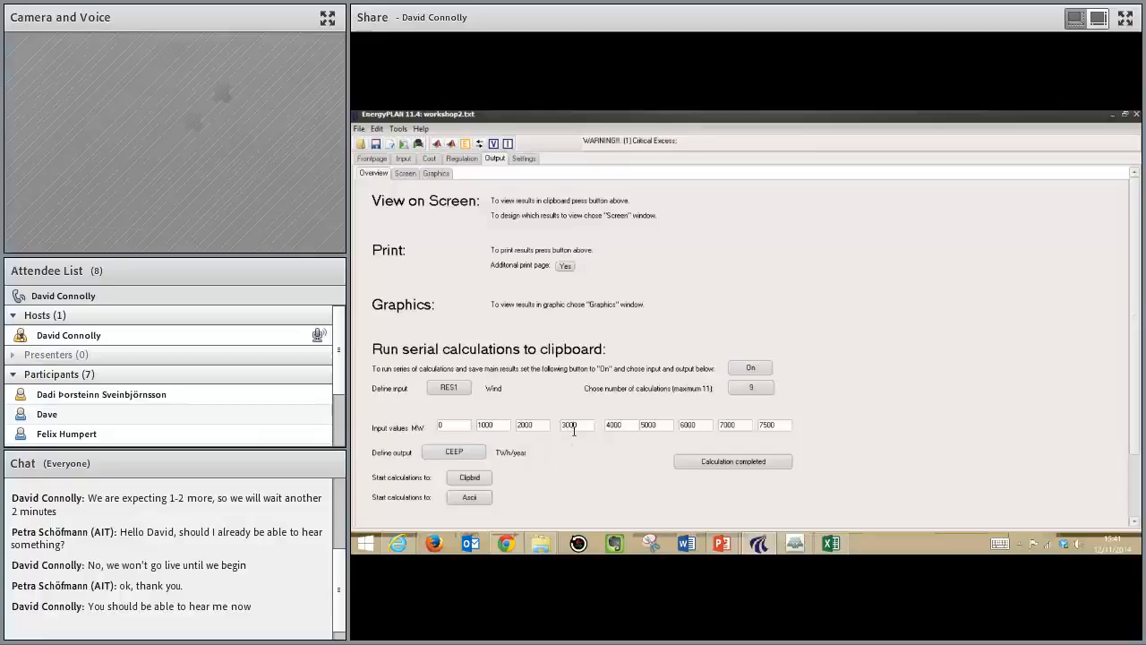
pyautogui.click(689, 427)
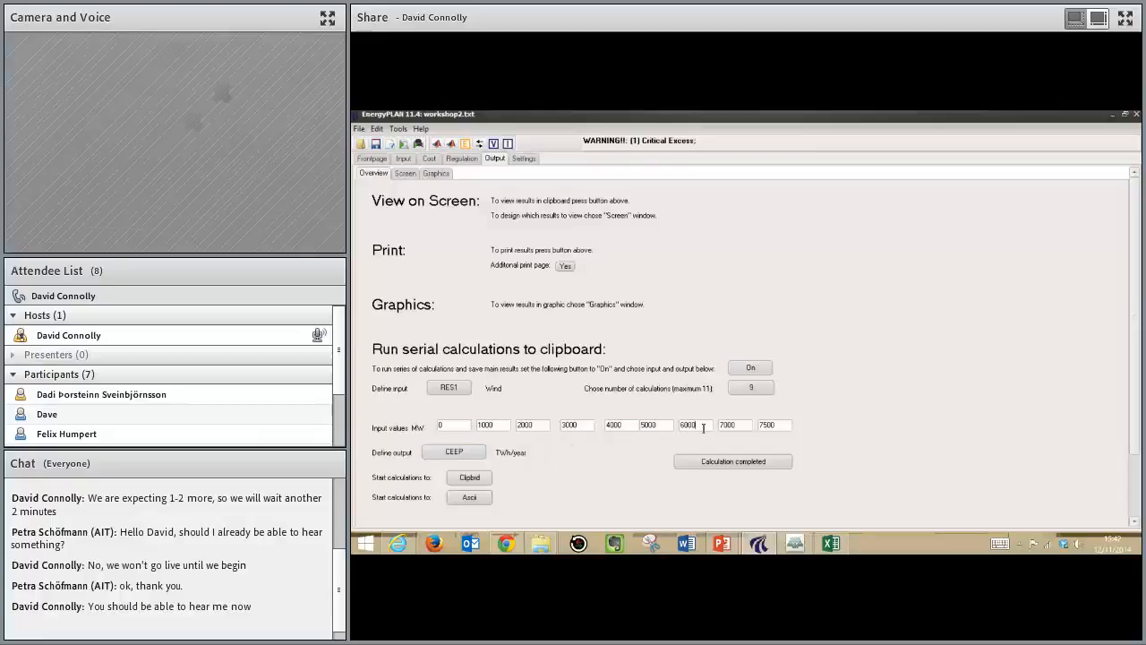
pyautogui.click(476, 480)
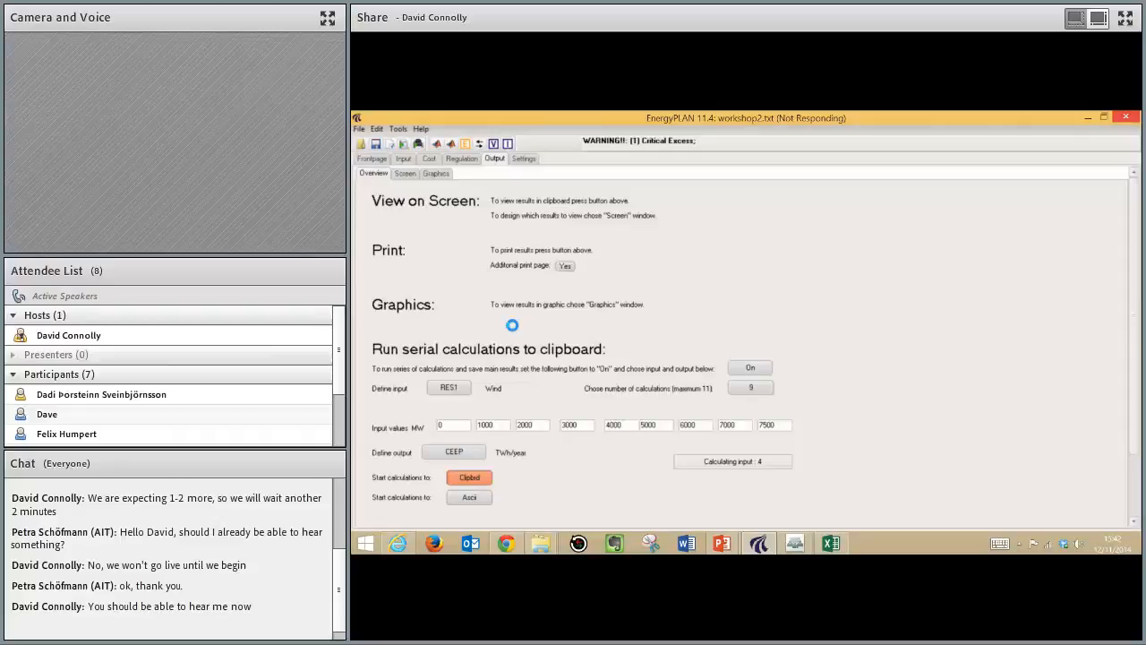
# Step: Switch to Excel and paste the CEEP results into the Surplus Electricity column, starting at E6
pyautogui.hotkey('alt', 'Tab')
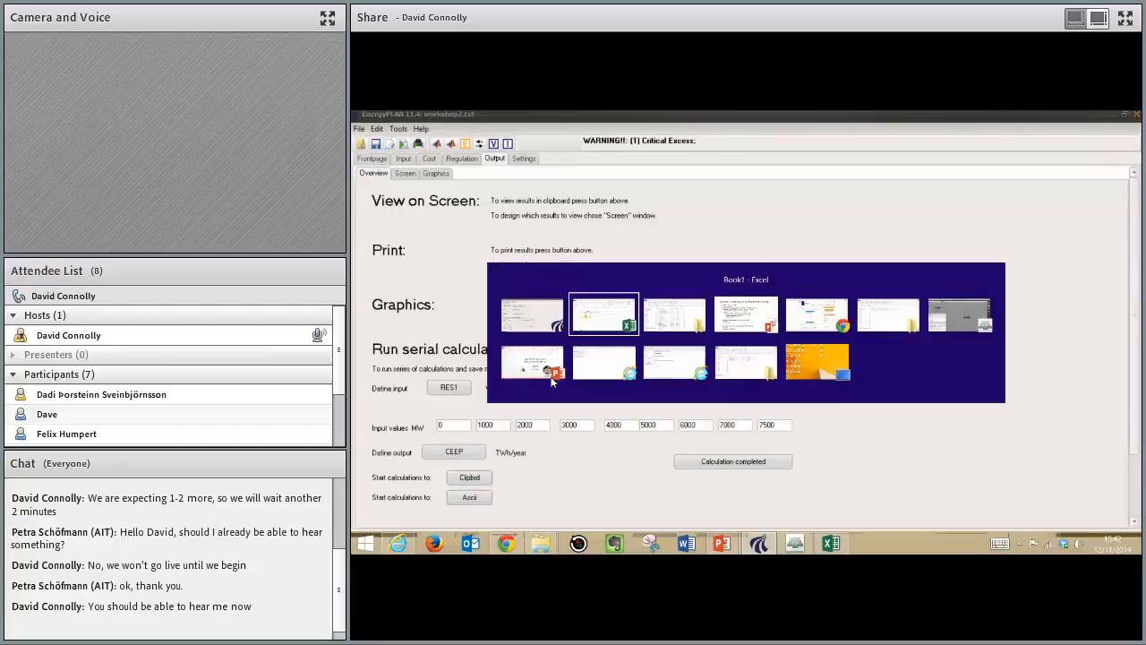
pyautogui.write('0 0 0.01 0.29 1.11 2.47 4.16 6.09 7.12')
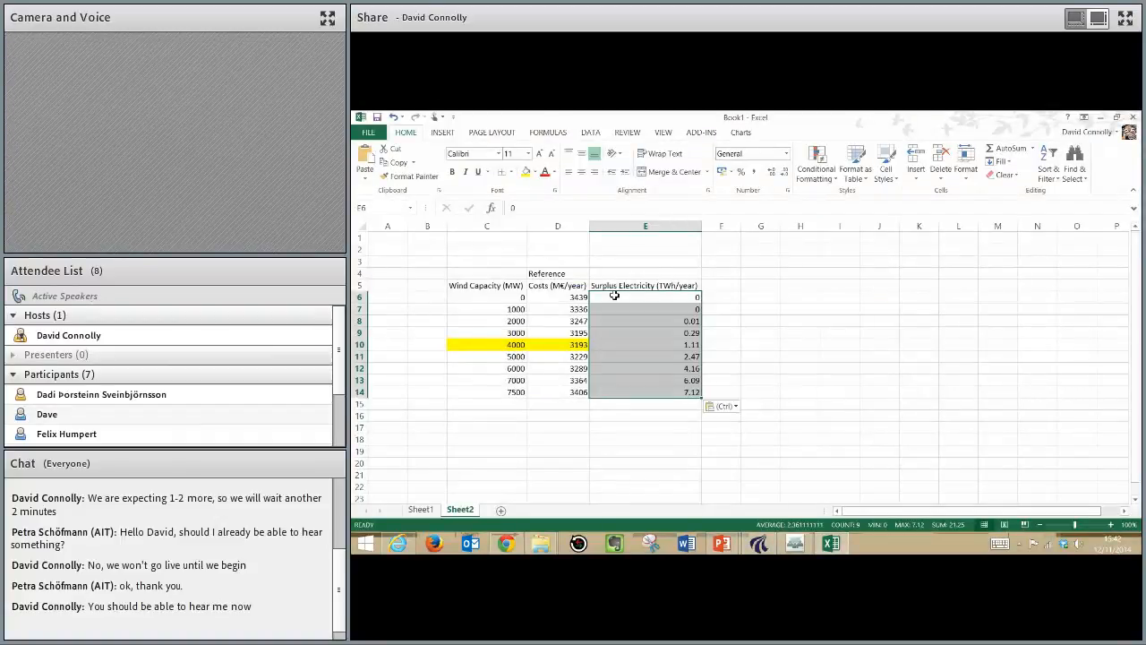
# Step: Examine how surplus electricity changes with wind capacity, comparing the 3000 MW and 4000 MW rows
pyautogui.moveTo(610, 296); pyautogui.dragTo(609, 308)
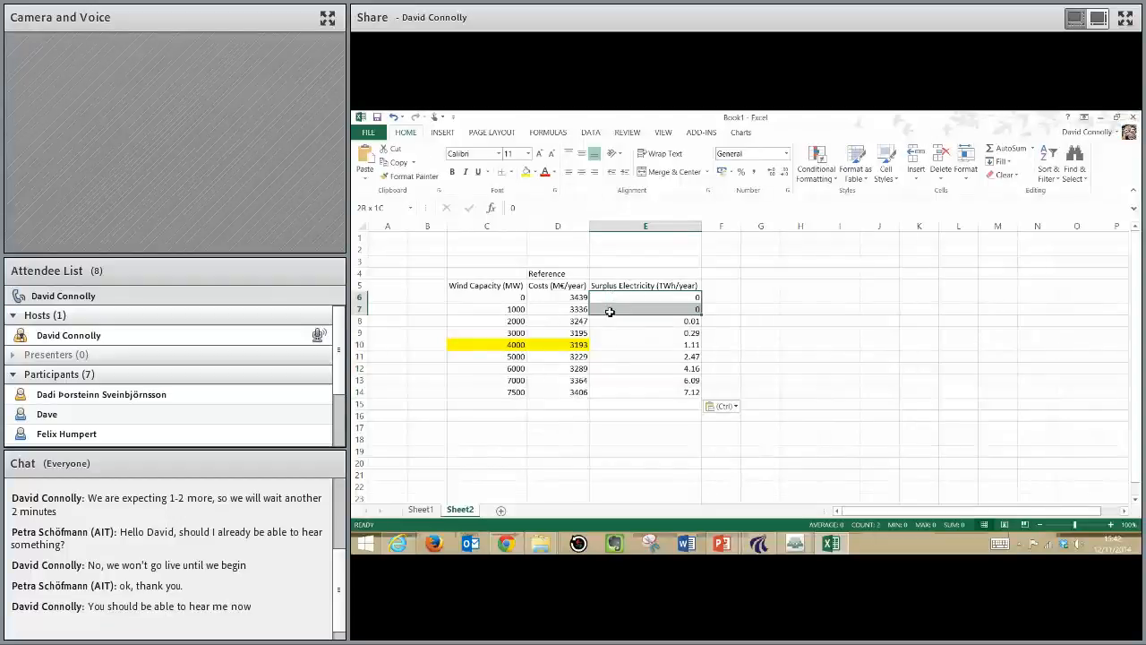
pyautogui.moveTo(610, 311); pyautogui.dragTo(611, 319)
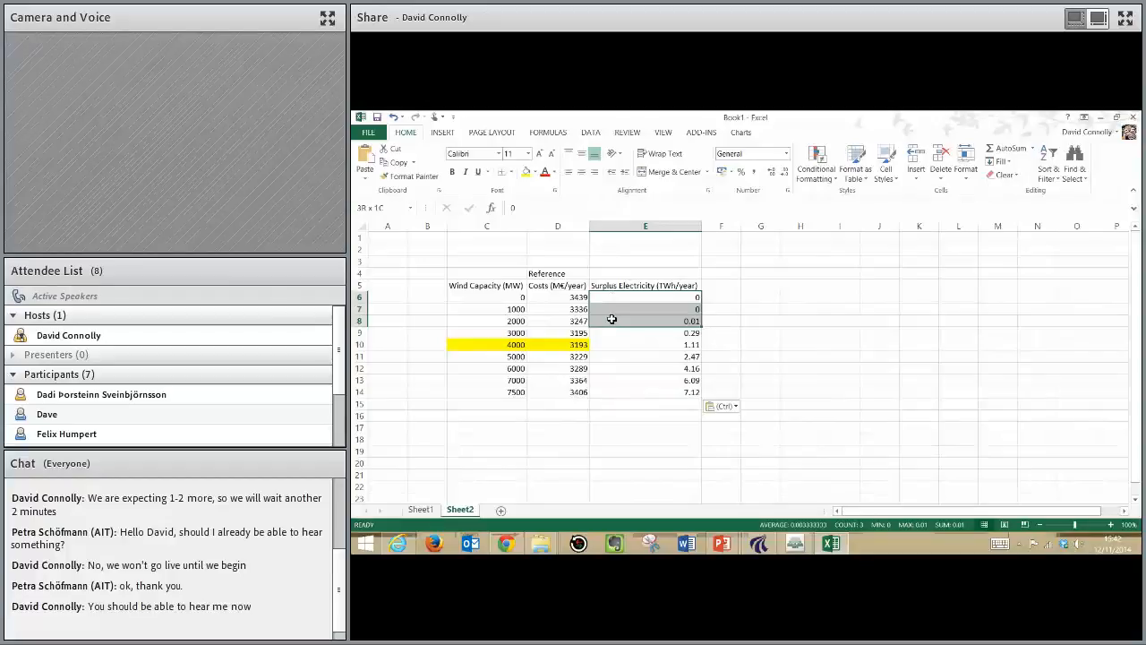
pyautogui.moveTo(612, 319); pyautogui.dragTo(612, 412)
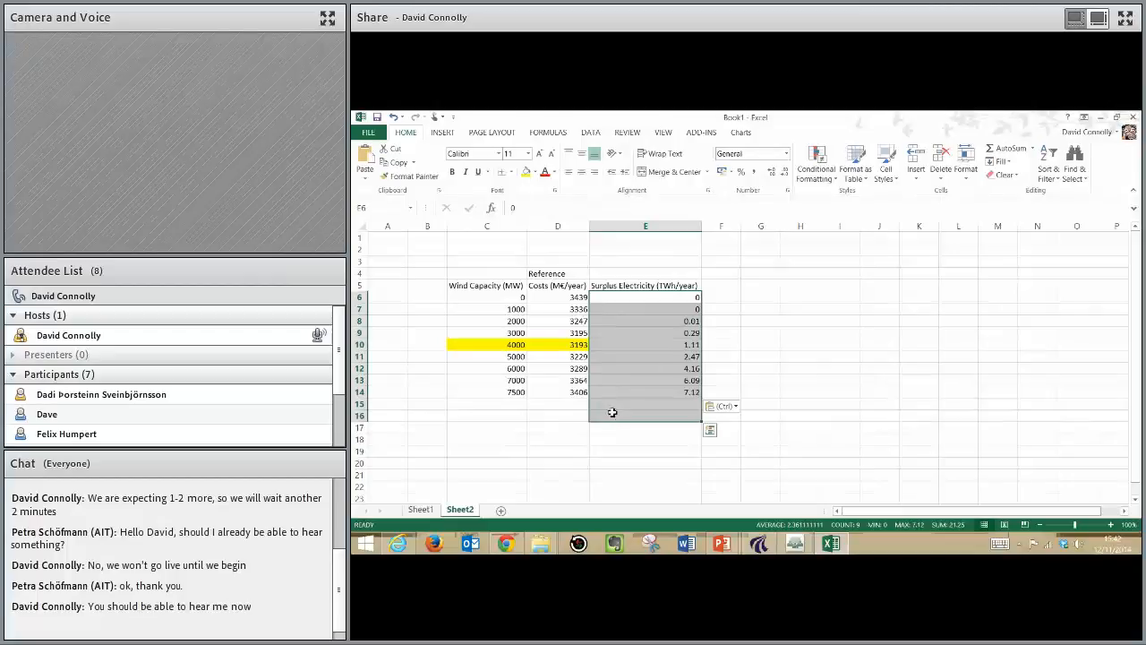
pyautogui.click(616, 351)
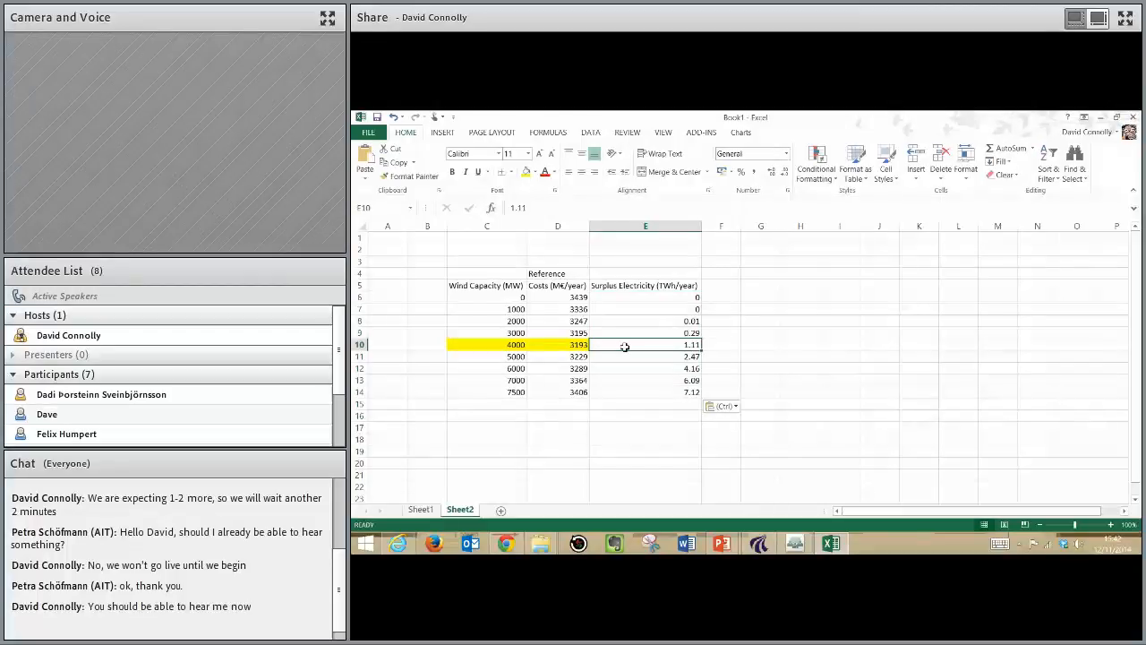
pyautogui.moveTo(511, 332); pyautogui.dragTo(552, 332)
pyautogui.moveTo(630, 342)
pyautogui.mouseDown()
pyautogui.moveTo(514, 331)
pyautogui.moveTo(516, 342)
pyautogui.moveTo(627, 345)
pyautogui.mouseUp()
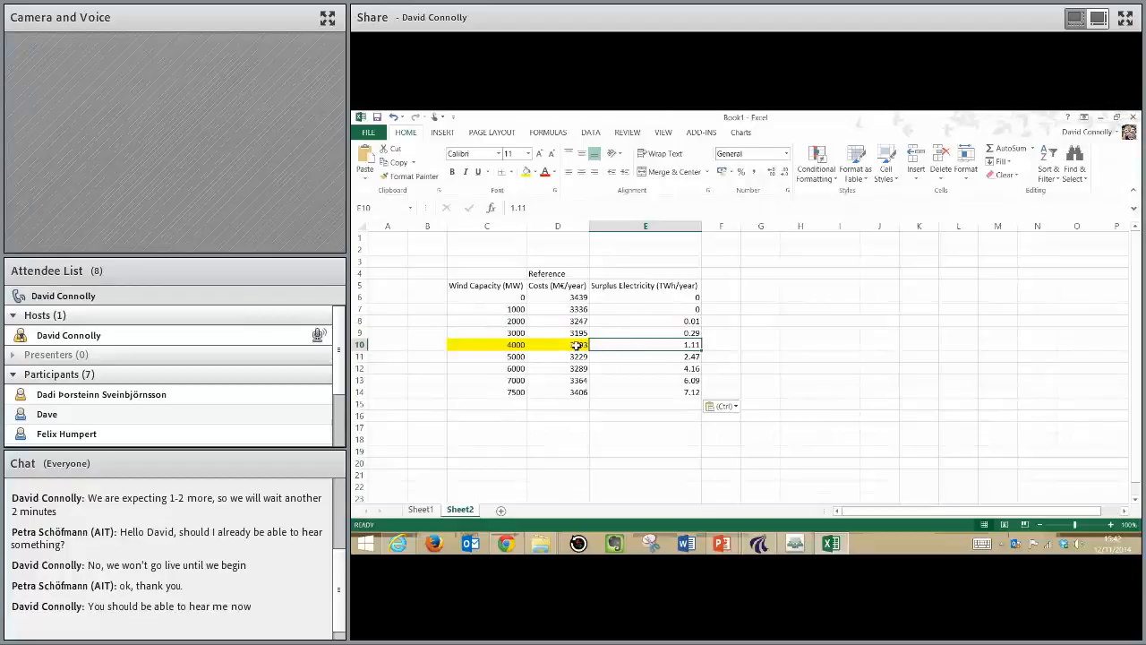
# Step: Fill cell E10 yellow, then change the E5 heading to "Surplus Electricity: CEEP (TWh/year)" and widen column E to fit it
pyautogui.click(527, 172)
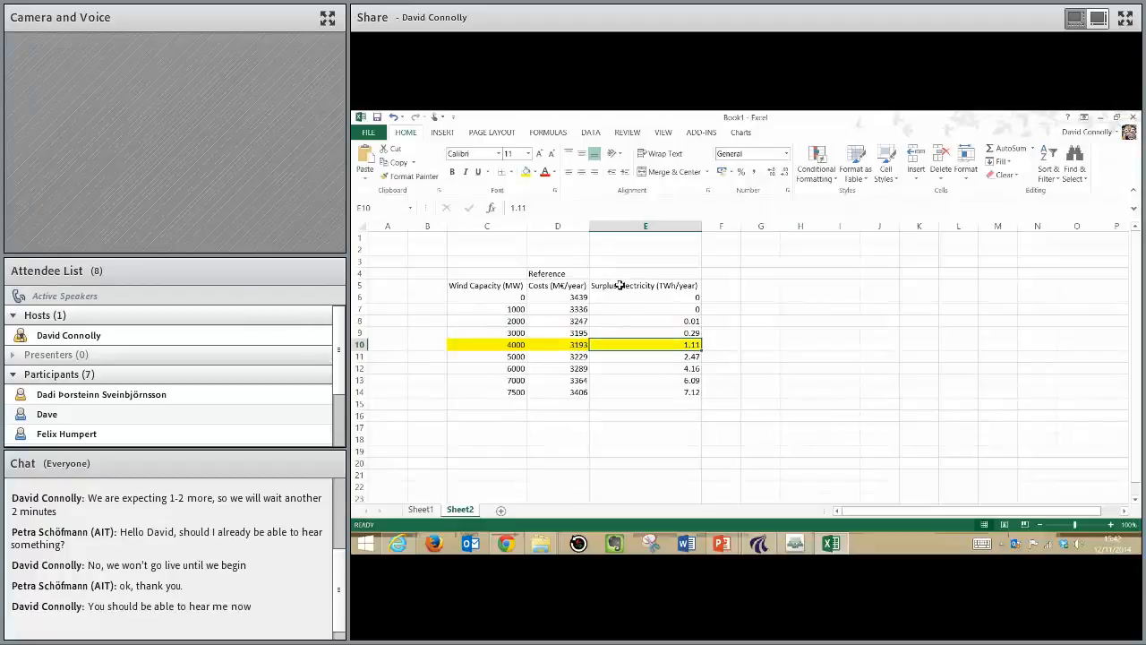
pyautogui.doubleClick(657, 285)
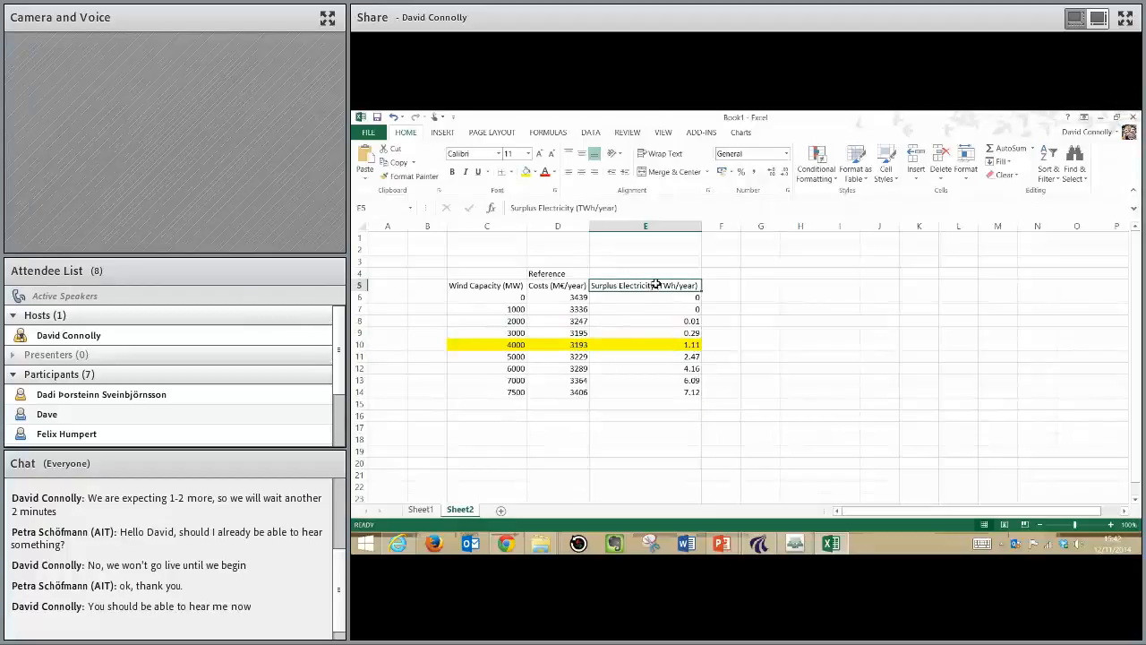
pyautogui.write(': CEEEP')
pyautogui.press('BackSpace')
pyautogui.press('BackSpace')
pyautogui.write('P')
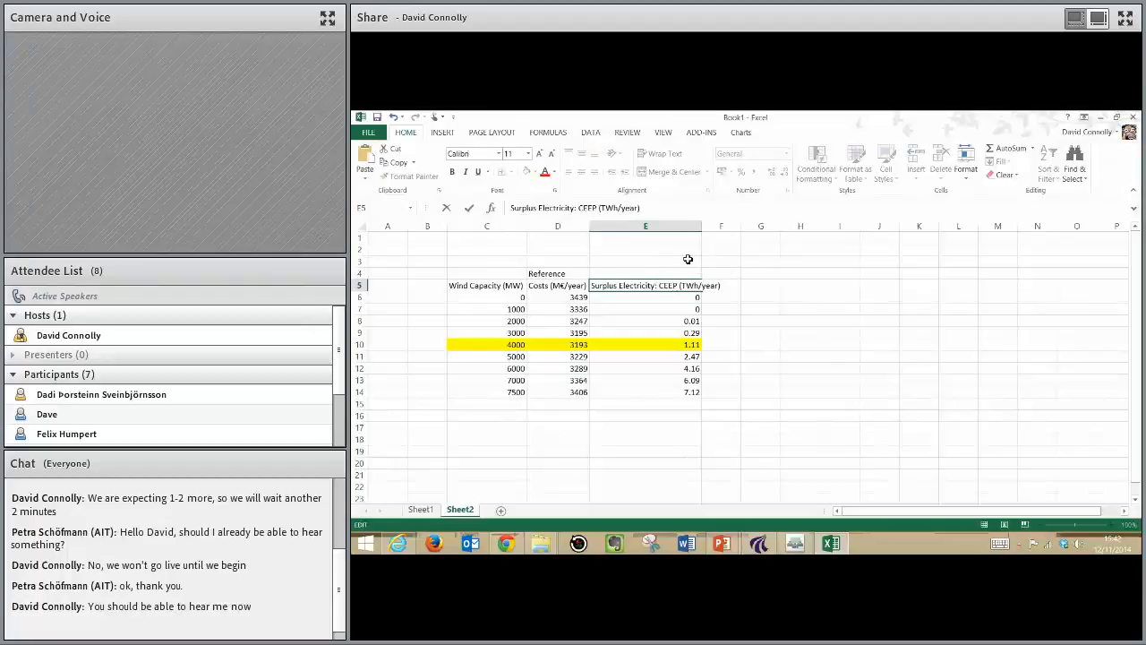
pyautogui.press('Return')
pyautogui.moveTo(704, 226); pyautogui.dragTo(726, 226)
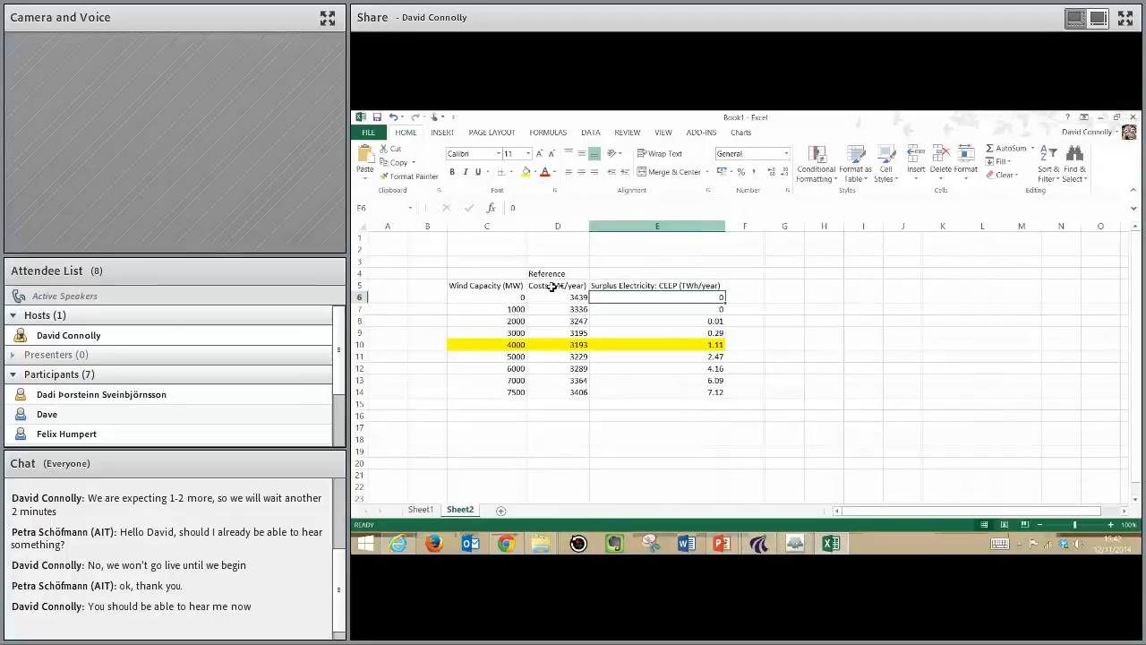
# Step: Merge and center the "Reference" heading across D4:E4, and enter "Large-Scale Heat Pumps" in cell F4
pyautogui.moveTo(548, 274); pyautogui.dragTo(618, 273)
pyautogui.click(672, 172)
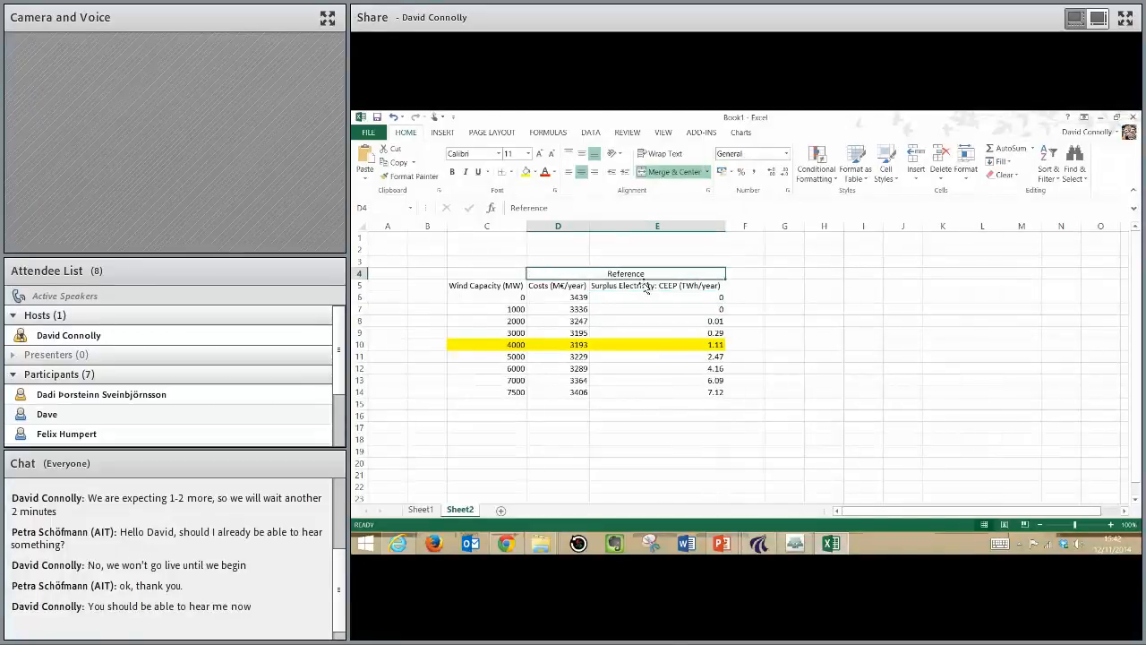
pyautogui.click(742, 273)
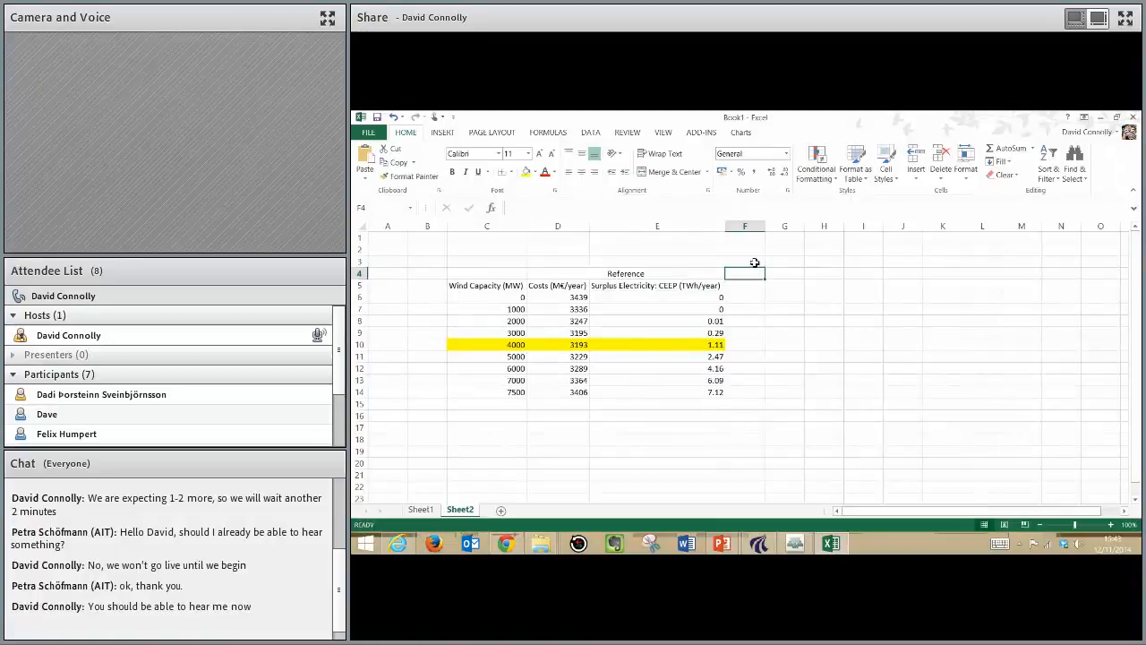
pyautogui.write('Large')
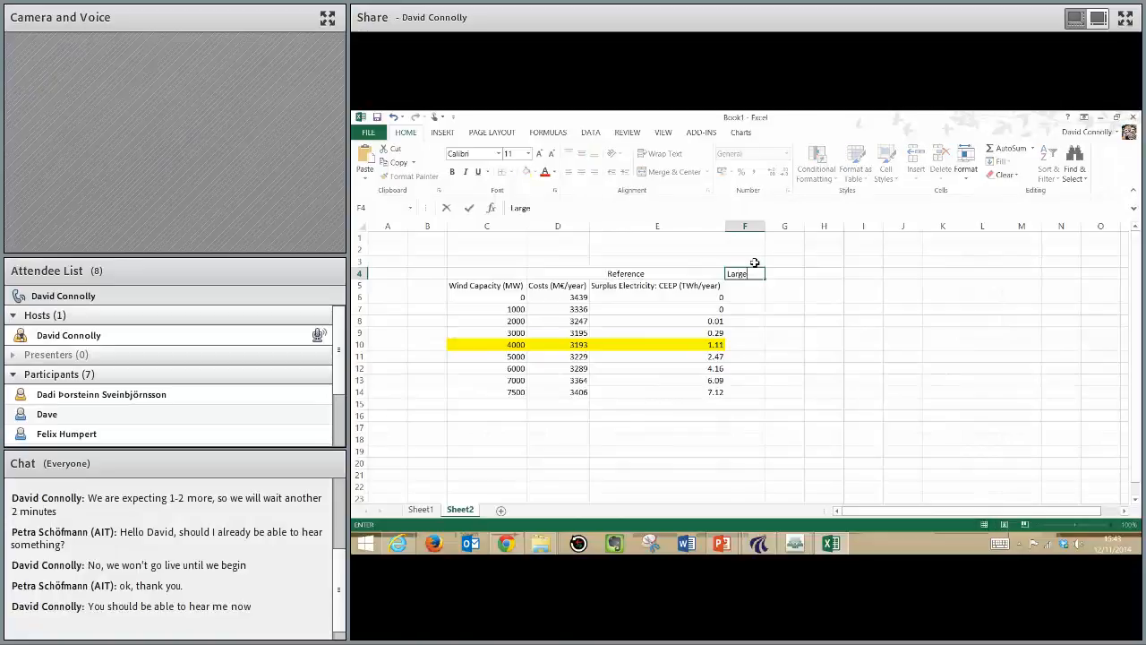
pyautogui.write('-Scale Heat Pumps')
pyautogui.press('Return')
# Step: Copy the costs and surplus electricity headings from D5:E5 to F5:G5, and widen columns F and G to fit
pyautogui.press('Left')
pyautogui.press('Left')
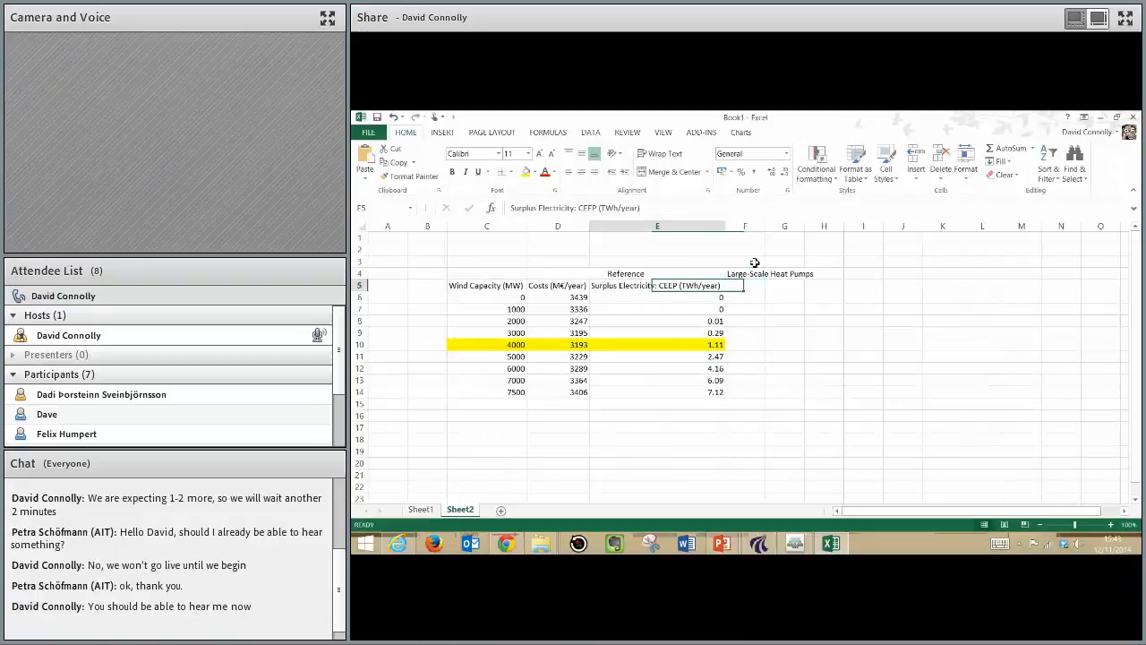
pyautogui.hotkey('shift', 'Right')
pyautogui.hotkey('ctrl', 'c')
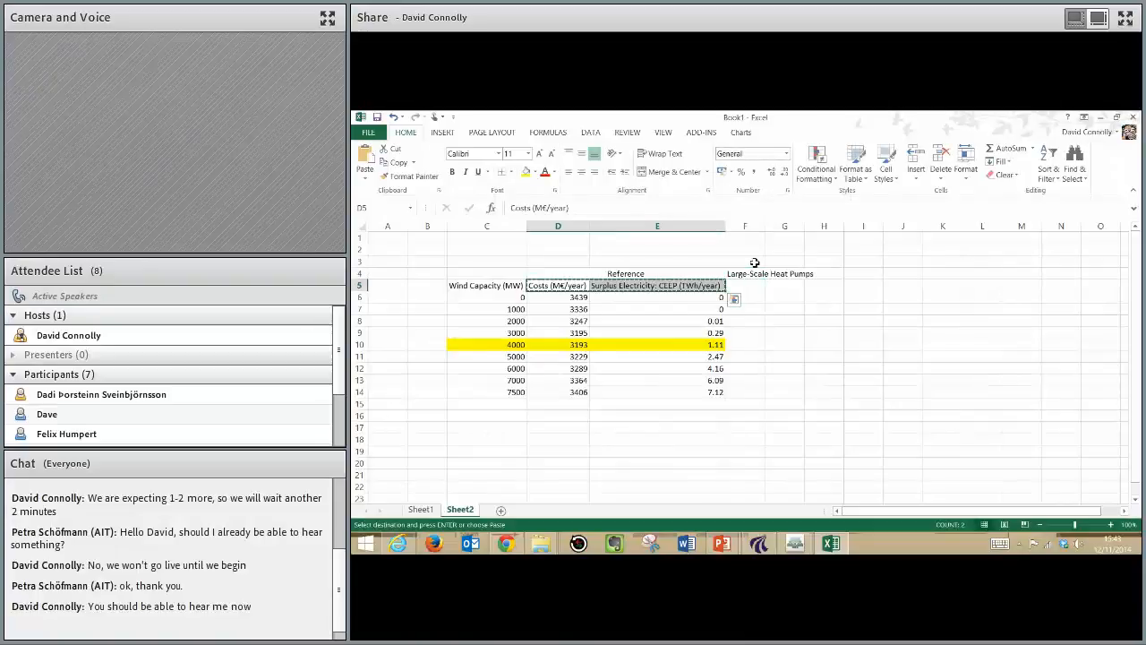
pyautogui.press('Right')
pyautogui.press('Right')
pyautogui.hotkey('ctrl', 'v')
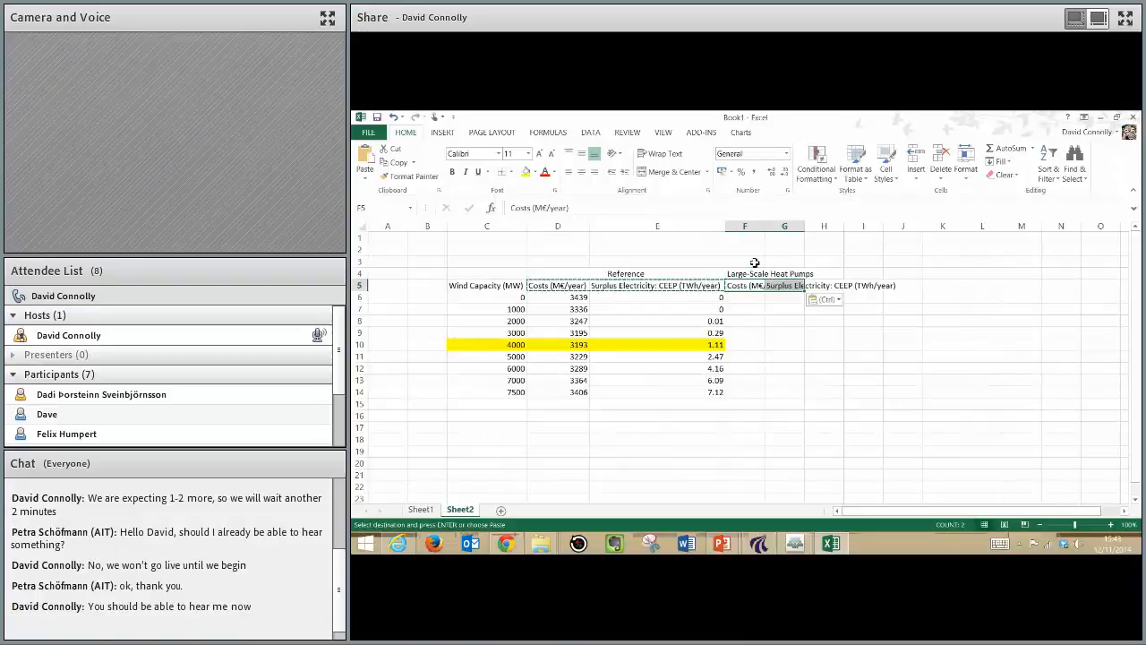
pyautogui.click(746, 284)
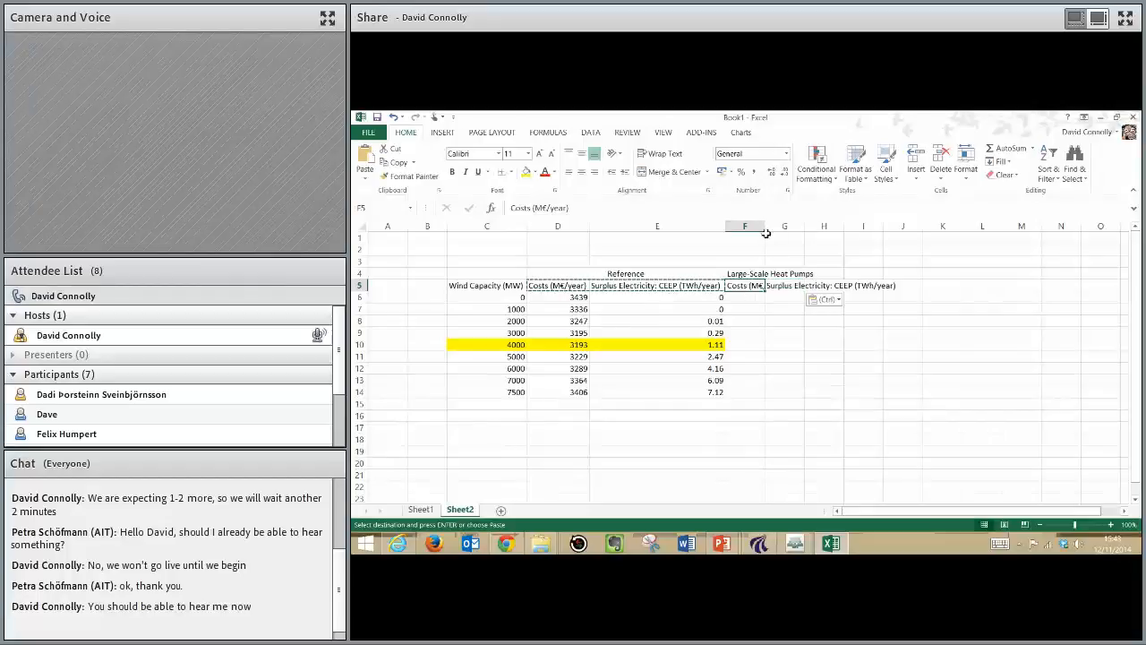
pyautogui.moveTo(766, 225); pyautogui.dragTo(797, 225)
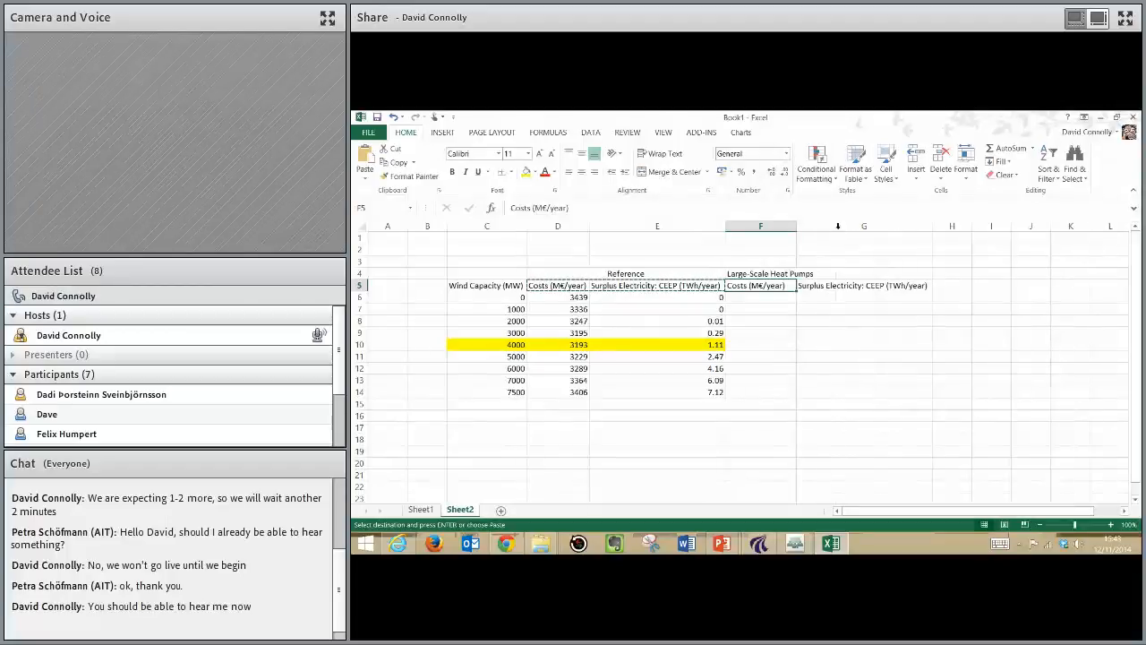
pyautogui.moveTo(702, 299); pyautogui.dragTo(689, 392)
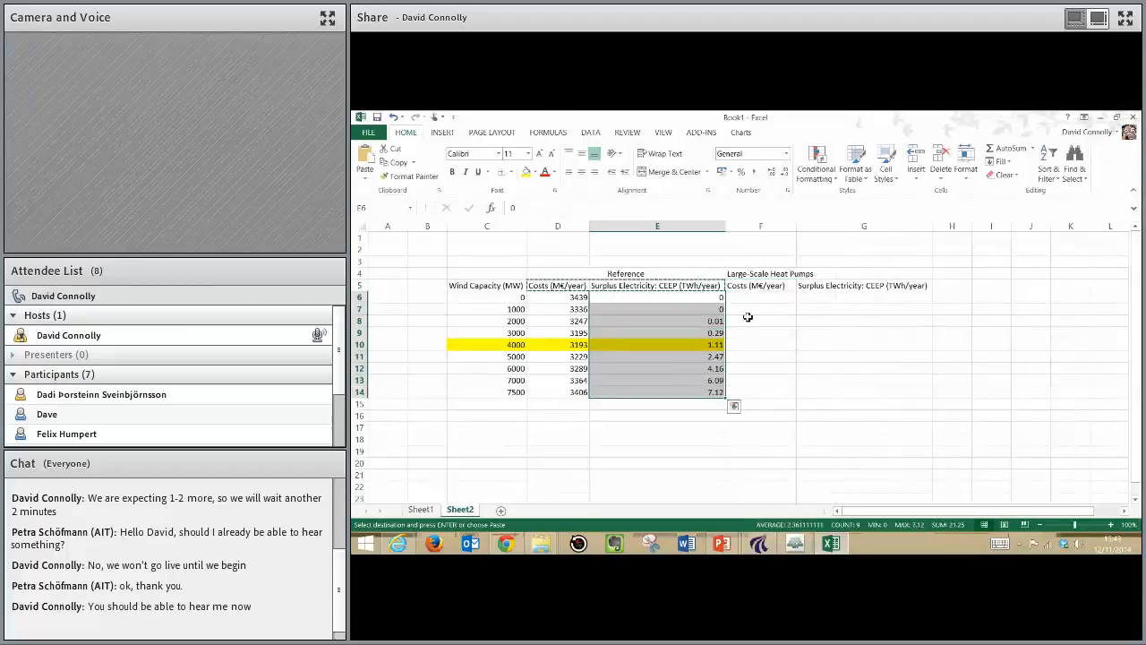
pyautogui.click(779, 299)
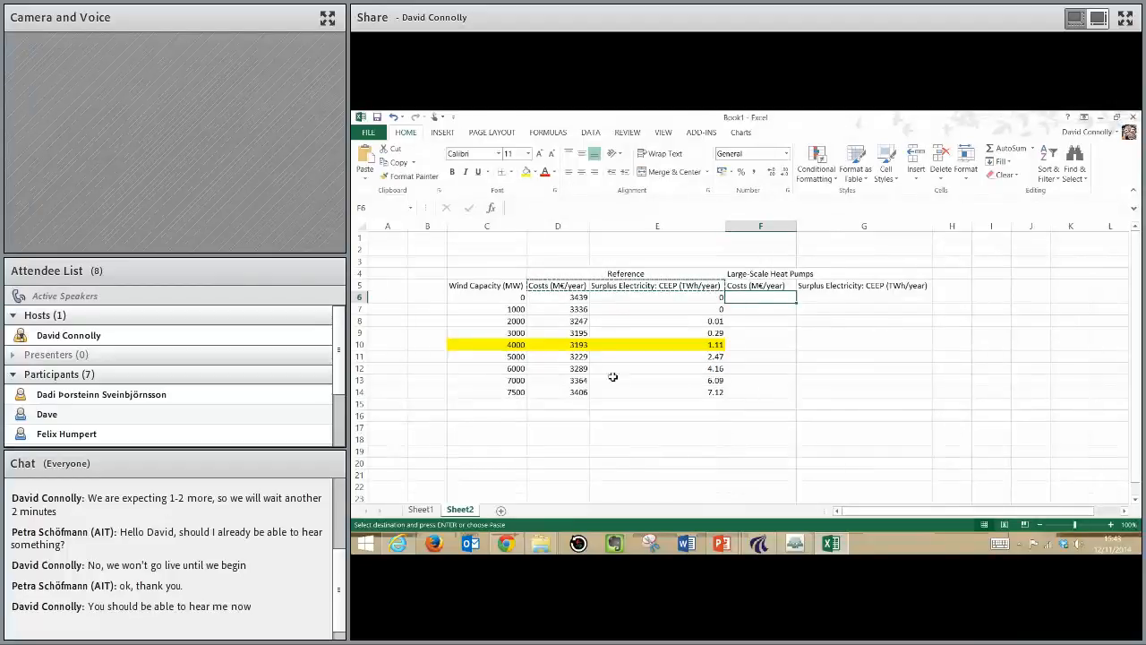
# Step: Add a border line beneath the 7500 MW row across C14:G14
pyautogui.moveTo(485, 394); pyautogui.dragTo(892, 394)
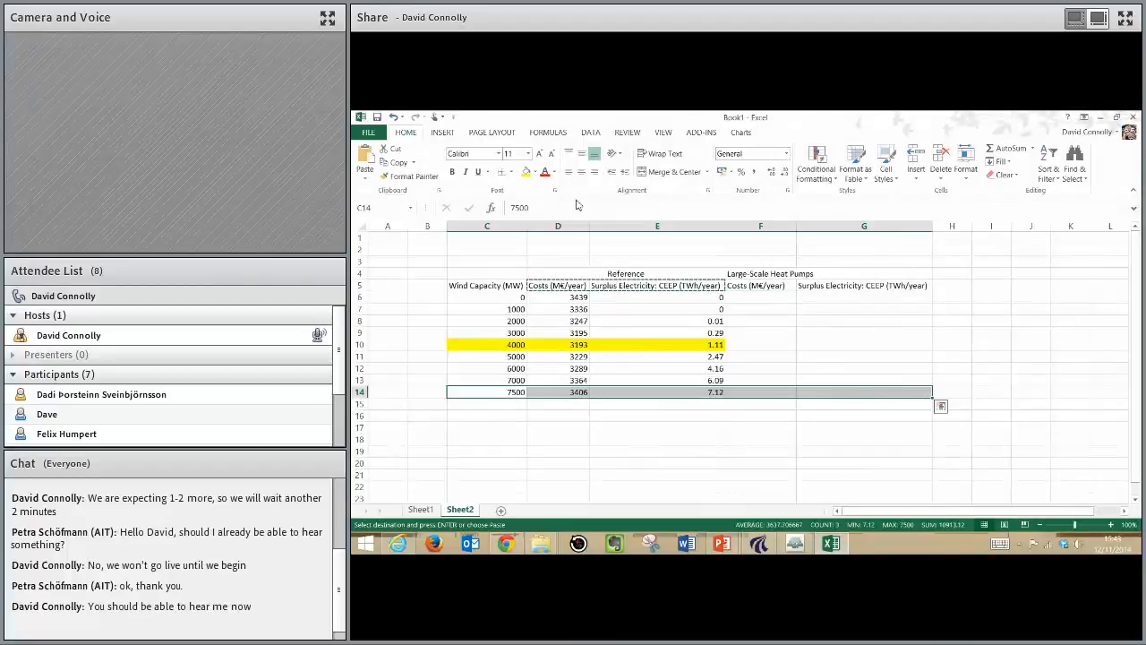
pyautogui.click(514, 173)
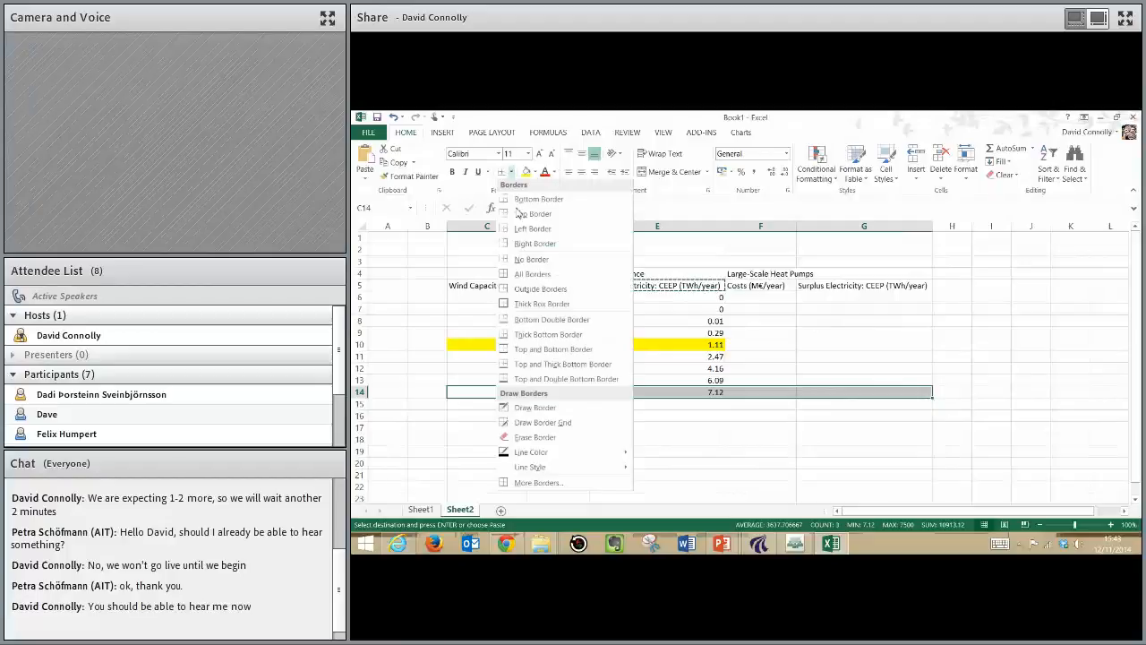
pyautogui.click(528, 326)
# Step: Label cell C15 "Minimum" and enter the formula =MIN(D6:D14) in D15
pyautogui.click(515, 404)
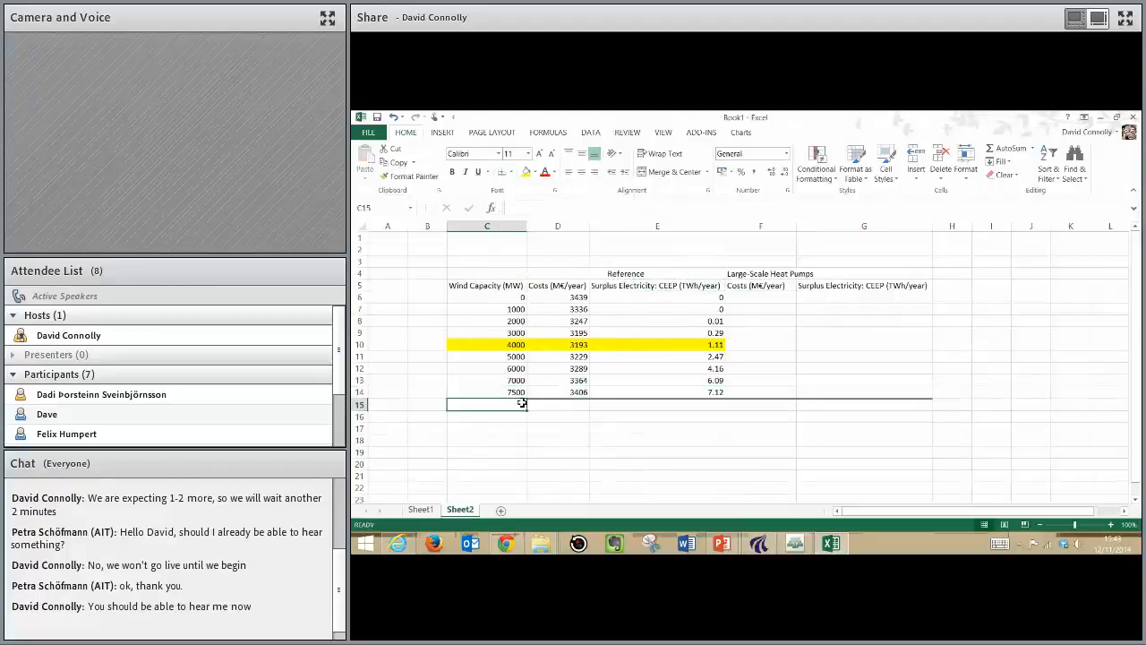
pyautogui.write('Minimum')
pyautogui.press('Tab')
pyautogui.write('=min(')
pyautogui.press('Up')
pyautogui.hotkey('shift', 'Up')
pyautogui.hotkey('shift', 'Up')
pyautogui.hotkey('shift', 'Up')
pyautogui.hotkey('shift', 'Up')
pyautogui.hotkey('shift', 'Up')
pyautogui.hotkey('shift', 'Up')
pyautogui.hotkey('shift', 'Up')
pyautogui.hotkey('shift', 'Up')
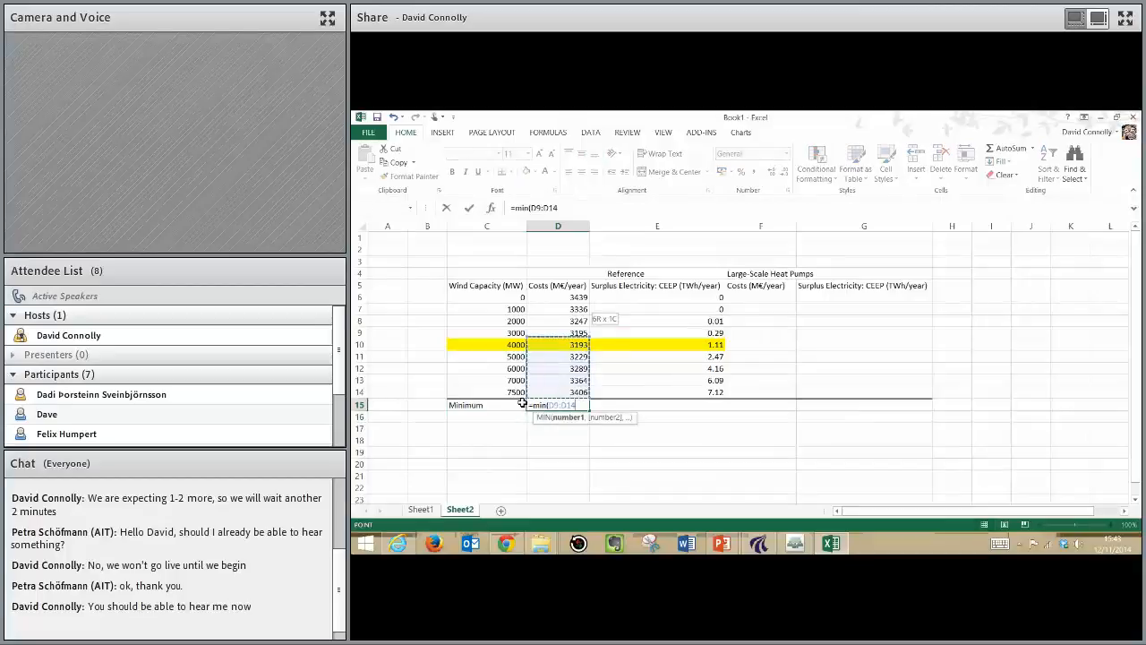
pyautogui.write(')')
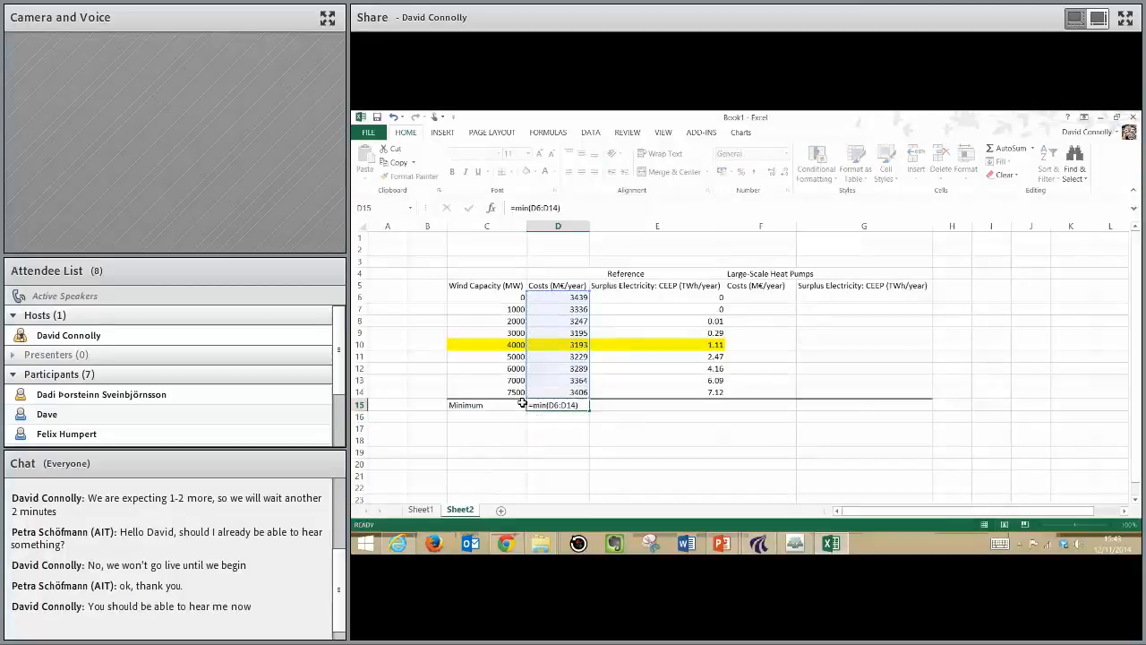
pyautogui.press('Return')
# Step: Copy the minimum cost formula from D15 to F15 for the Large-Scale Heat Pumps costs
pyautogui.click(571, 405)
pyautogui.hotkey('ctrl', 'c')
pyautogui.click(759, 409)
pyautogui.hotkey('ctrl', 'v')
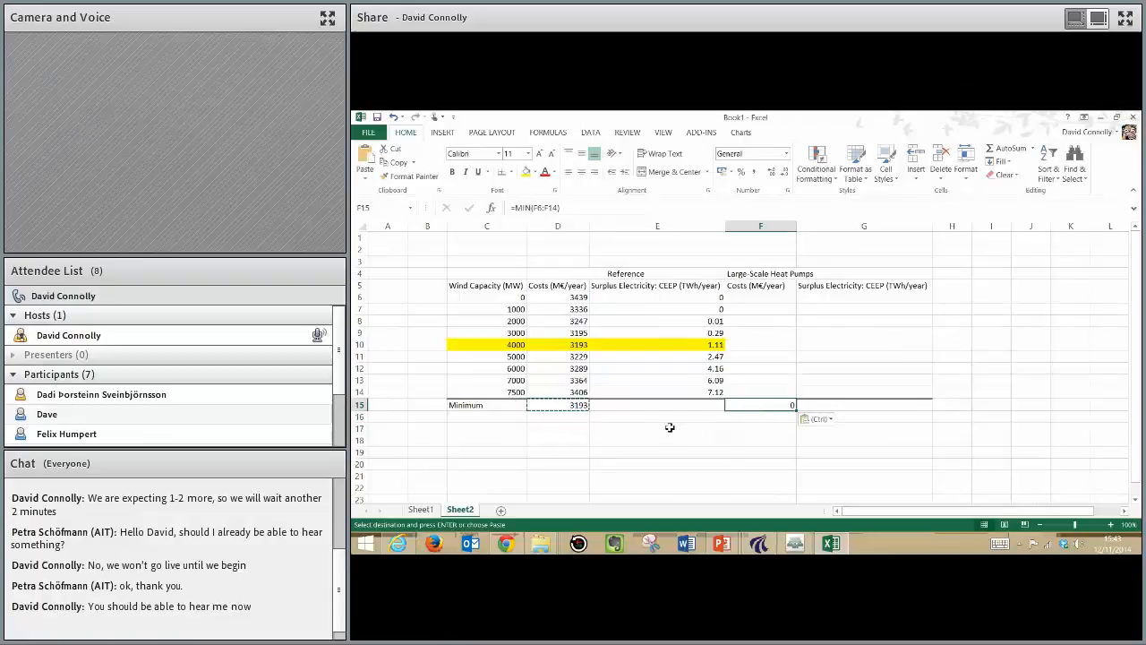
pyautogui.click(562, 406)
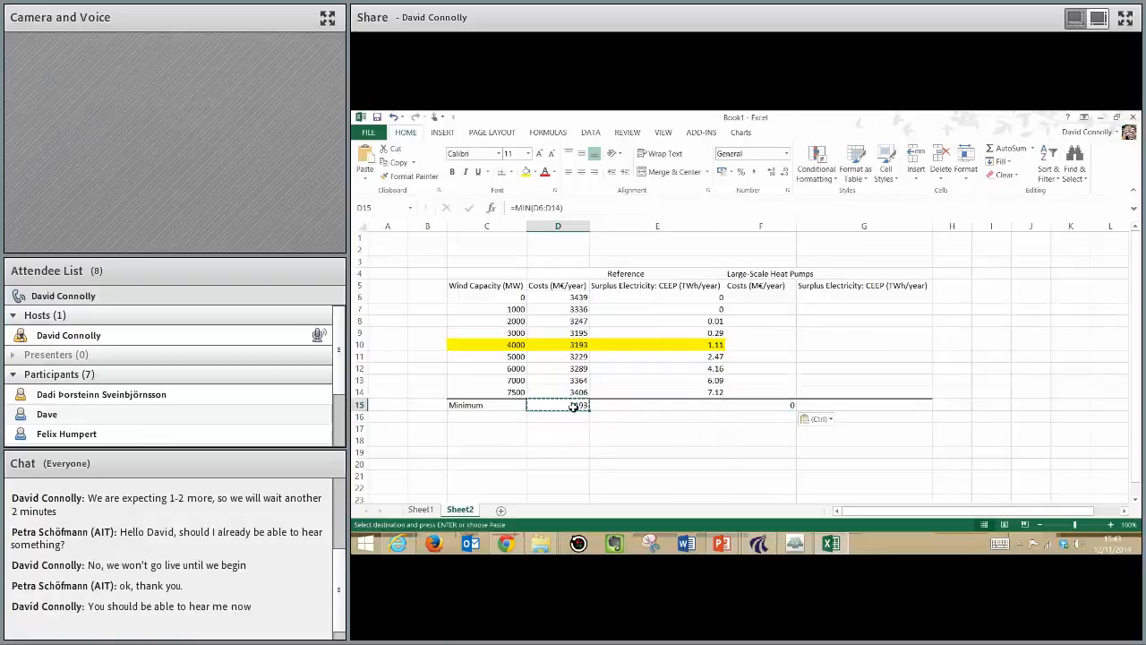
pyautogui.click(524, 344)
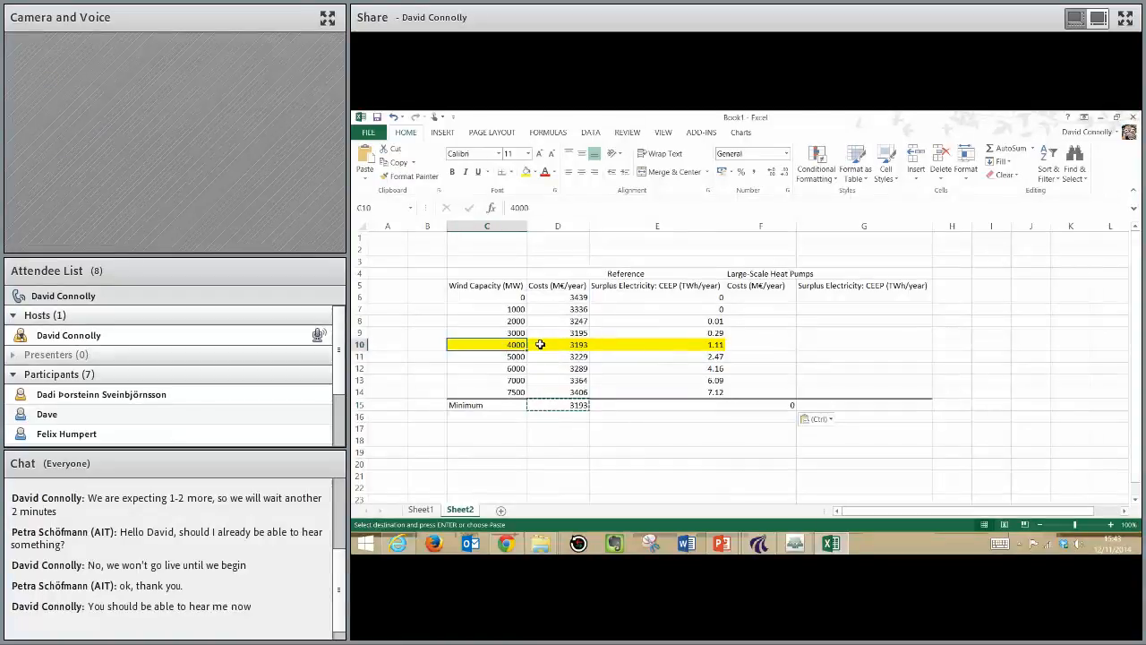
pyautogui.click(776, 405)
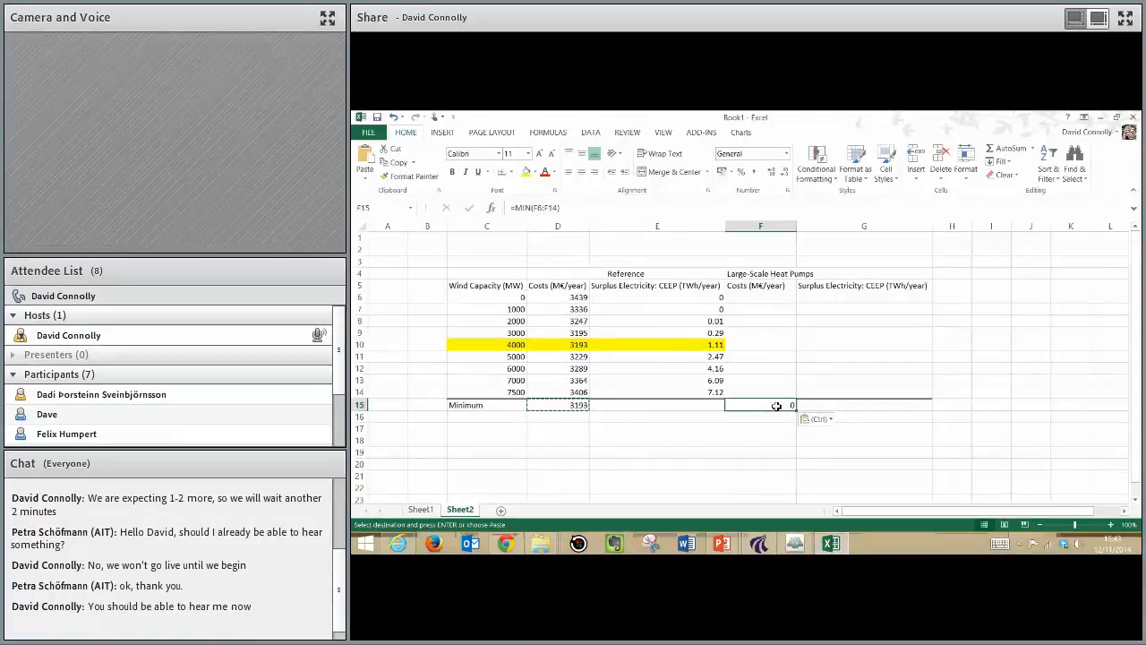
# Step: Switch to EnergyPLAN, open the district heating inputs, and set the Group III heat pump capacity to 1 MW-e
pyautogui.click(759, 543)
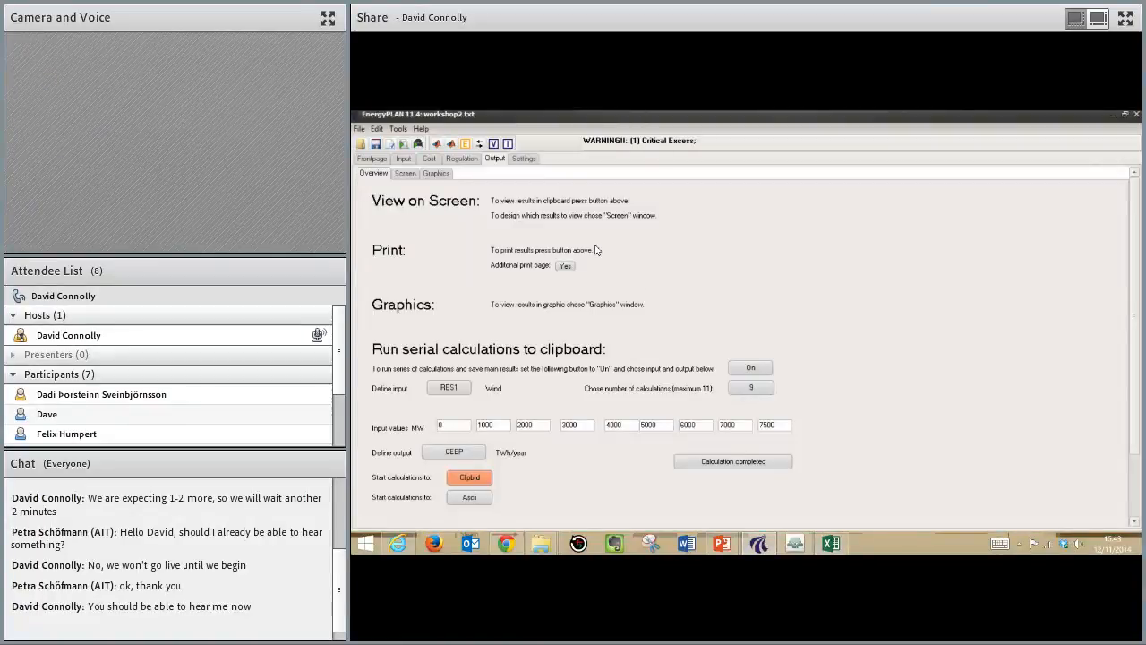
pyautogui.click(403, 159)
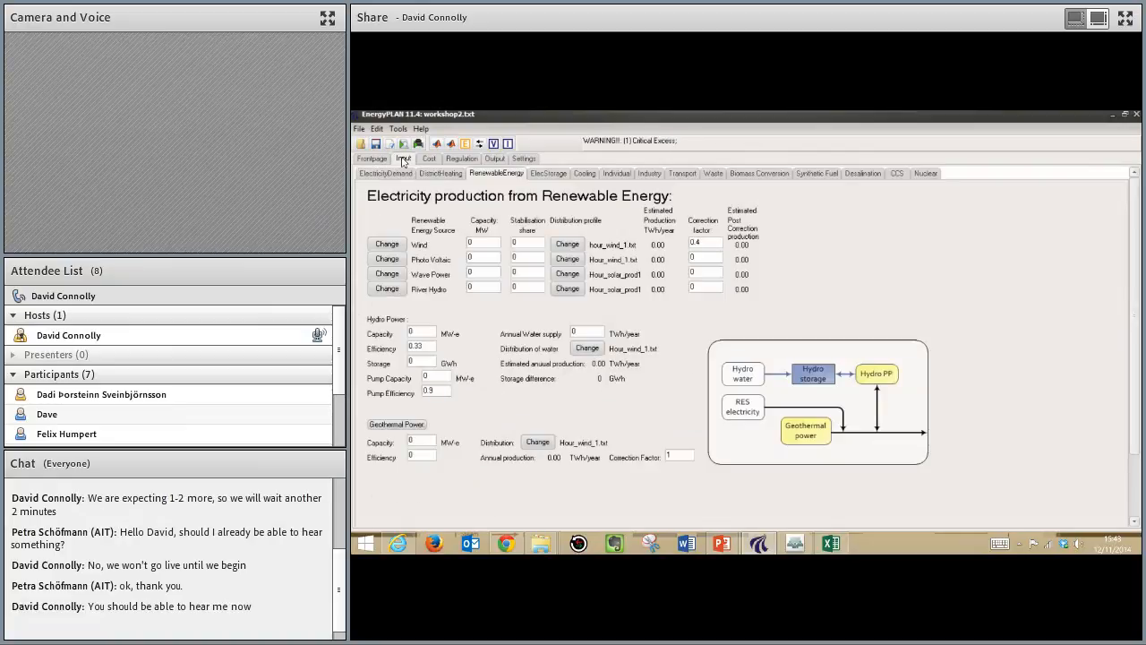
pyautogui.click(429, 176)
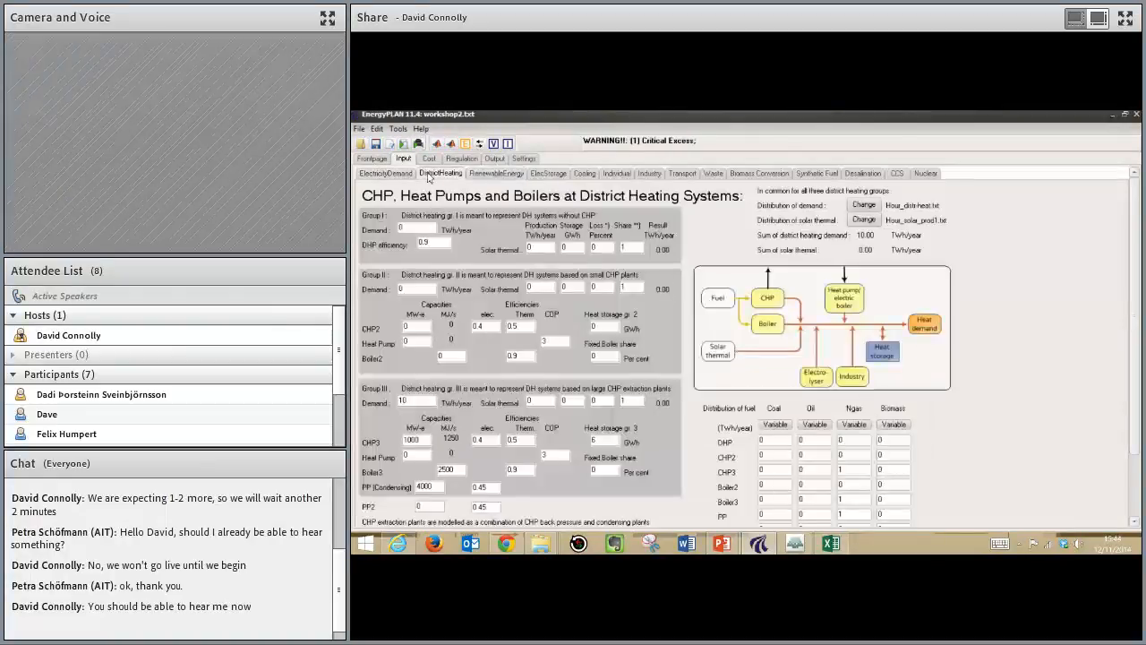
pyautogui.doubleClick(424, 455)
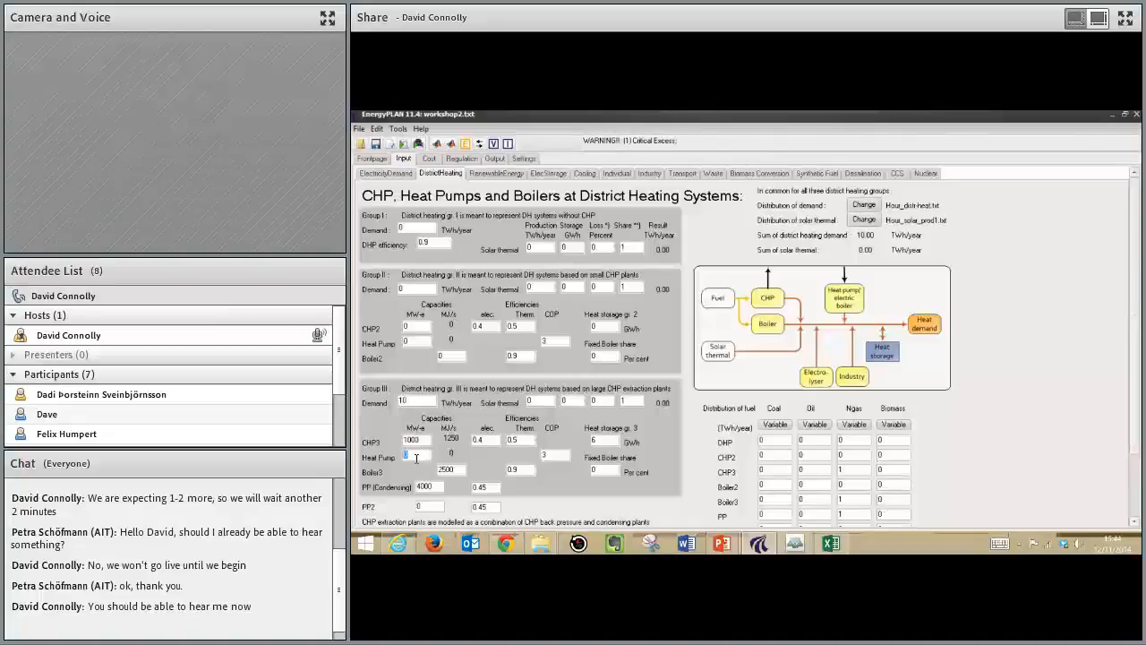
pyautogui.doubleClick(423, 438)
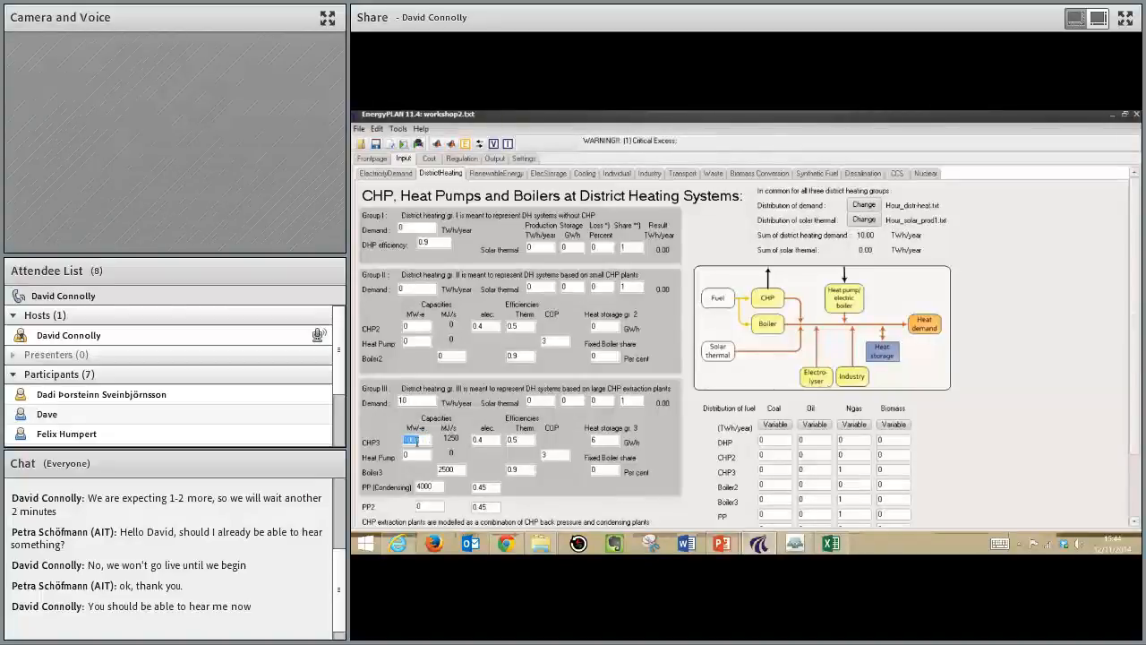
pyautogui.doubleClick(413, 454)
pyautogui.write('1')
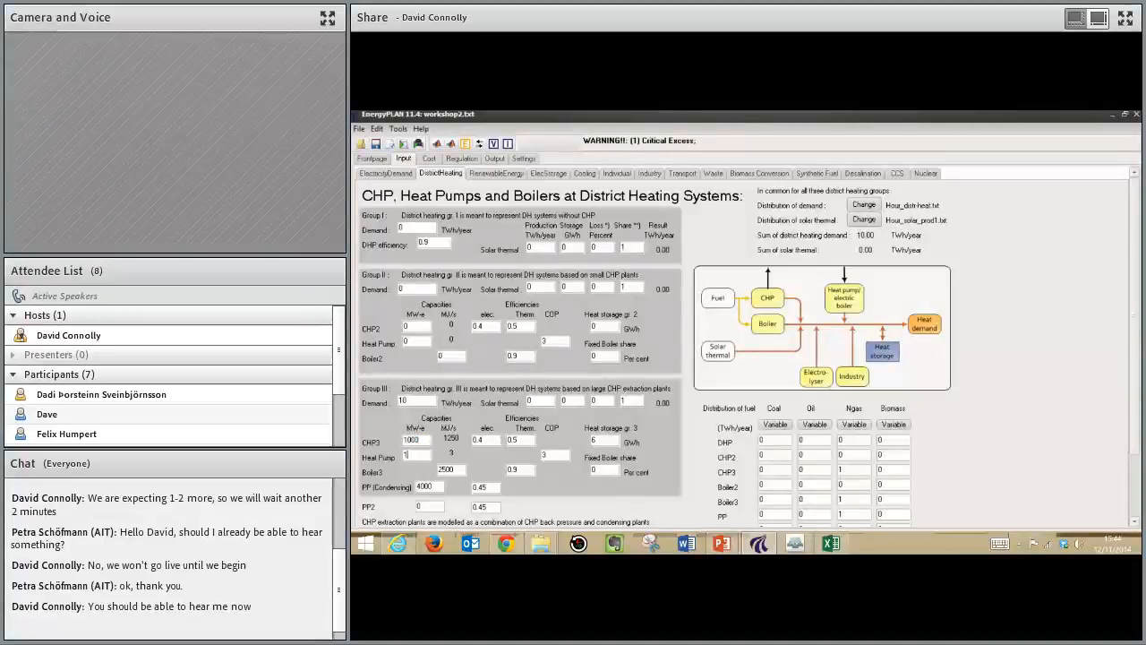
# Step: Consult the large-scale heat pumps slide in PowerPoint, and set the Group III heat pump capacity to 200 MW-e in EnergyPLAN
pyautogui.click(723, 543)
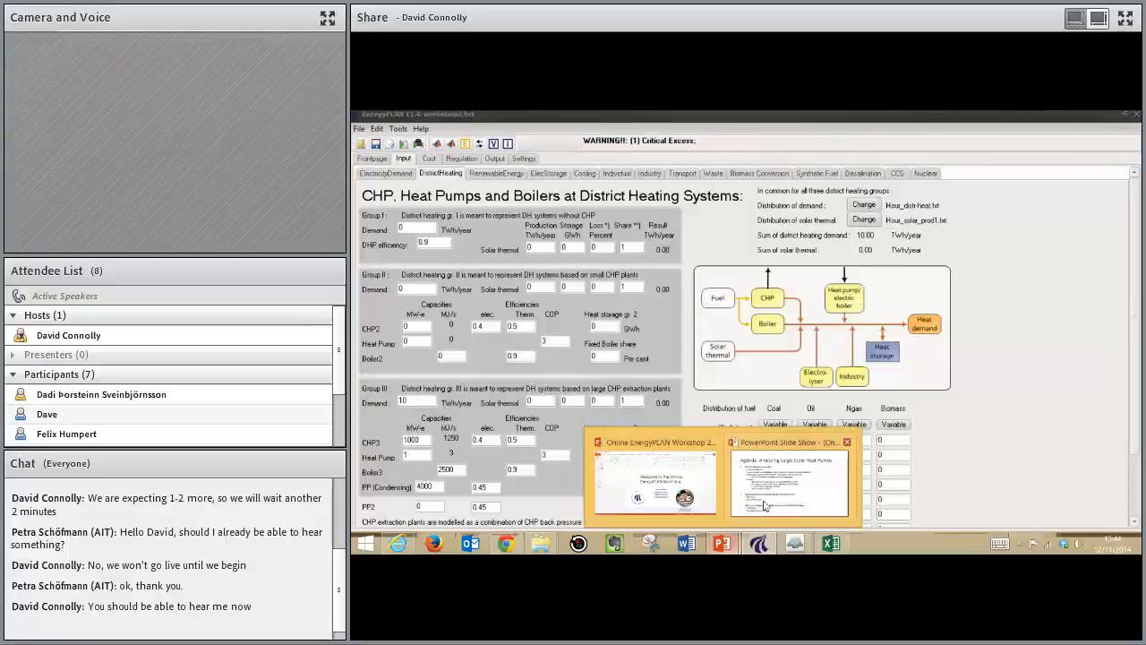
pyautogui.click(789, 480)
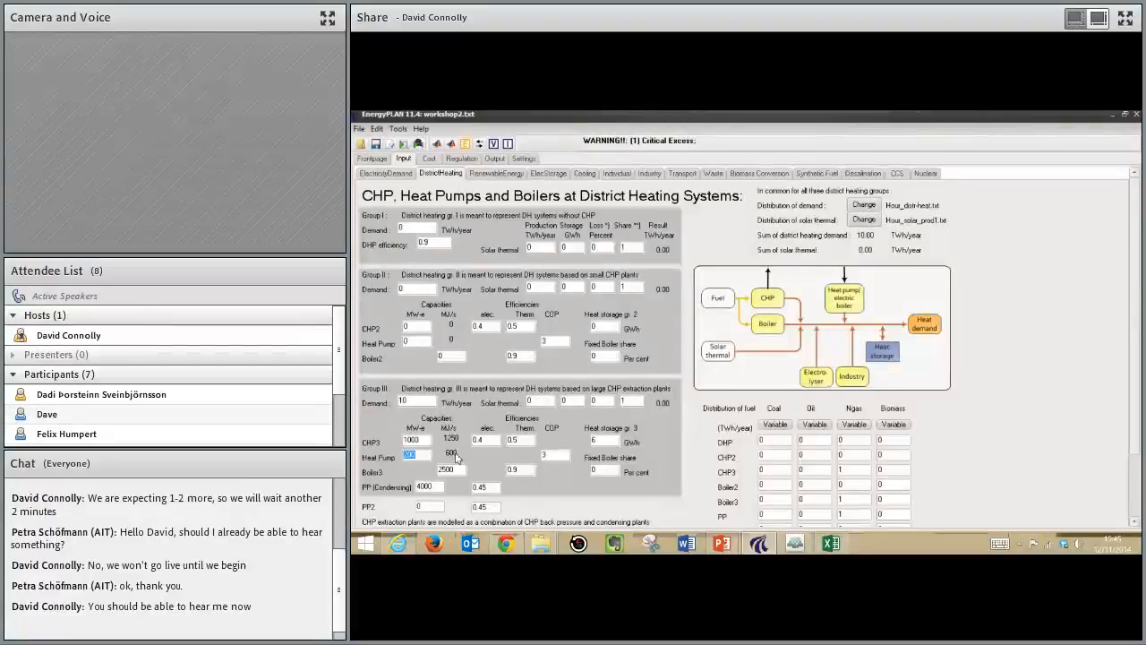
pyautogui.click(556, 448)
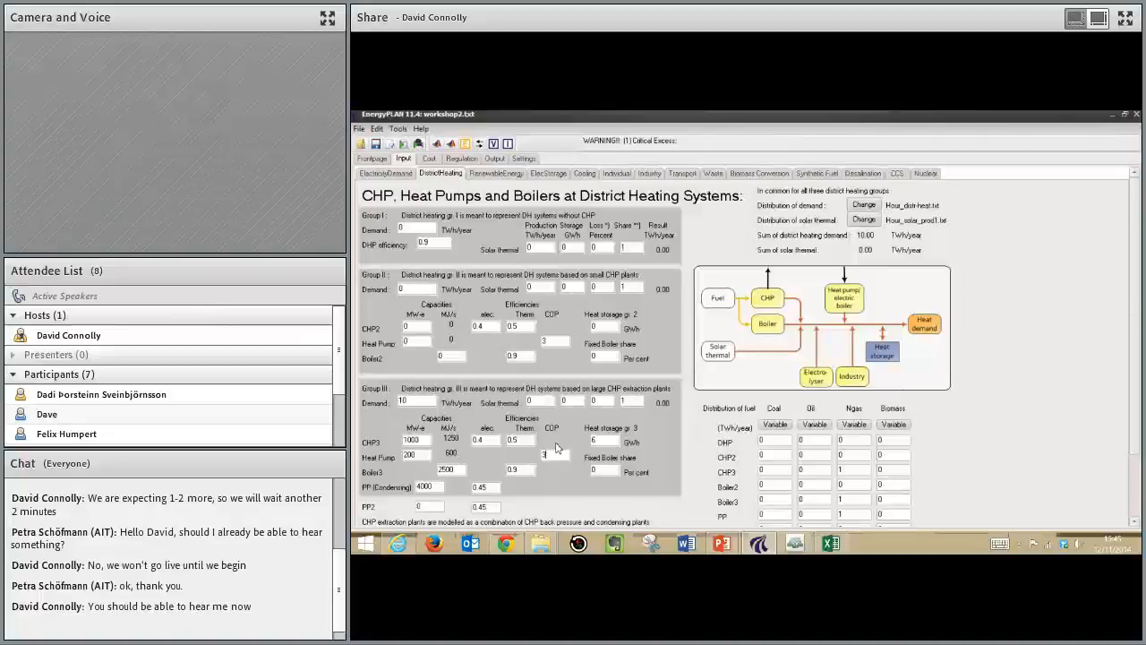
# Step: Run the serial wind capacity calculations with CEEP output to the clipboard, and switch to Excel
pyautogui.click(493, 160)
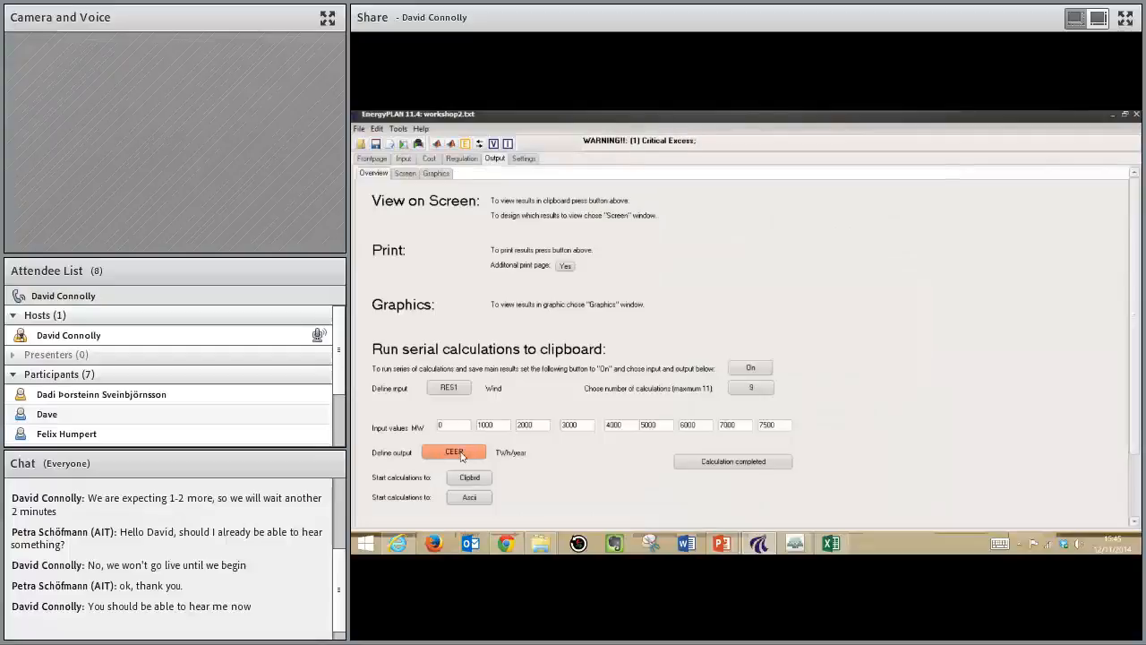
pyautogui.click(471, 479)
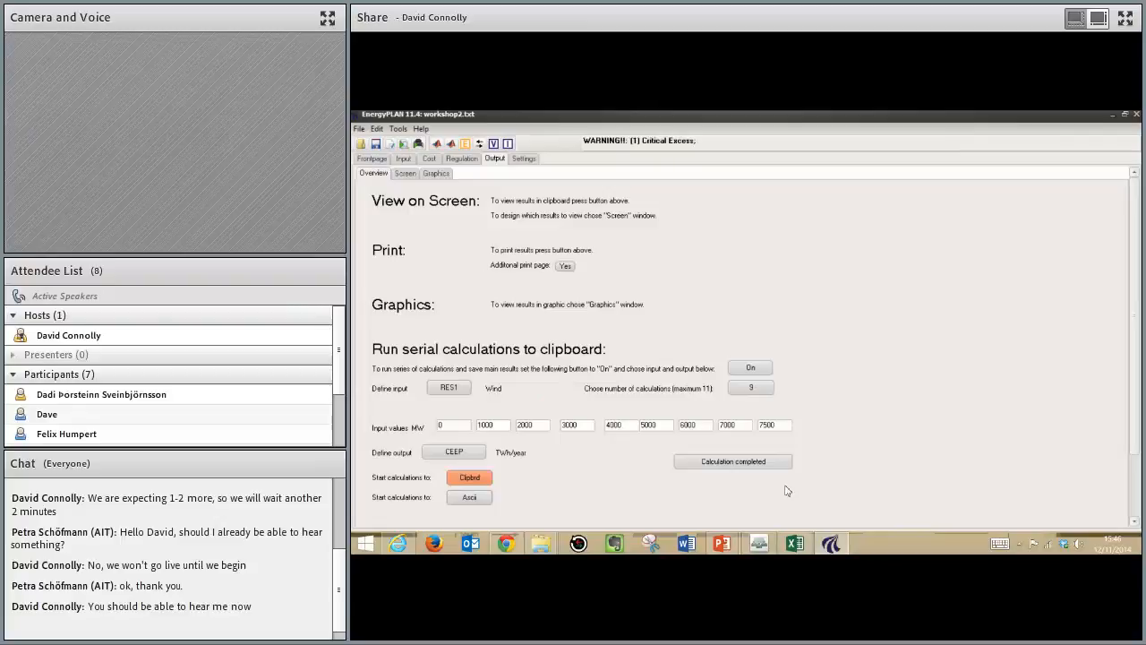
pyautogui.click(796, 543)
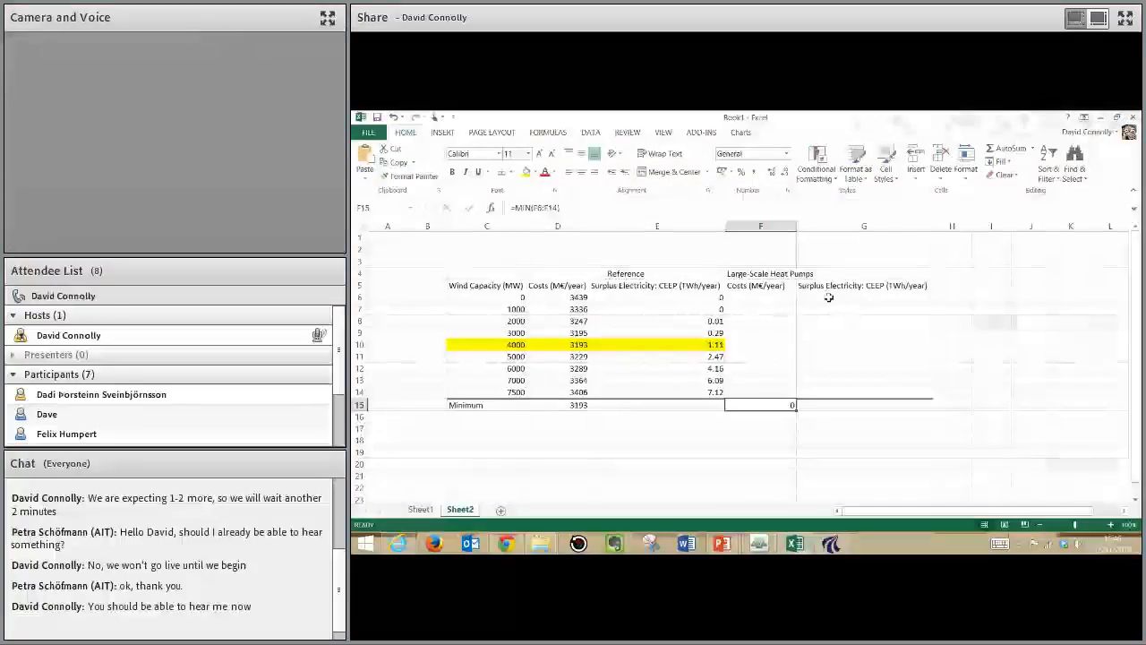
# Step: Paste the copied CEEP results into the Large-Scale Heat Pumps surplus column from G6 and compare them with the Reference values
pyautogui.click(828, 297)
pyautogui.hotkey('ctrl', 'v')
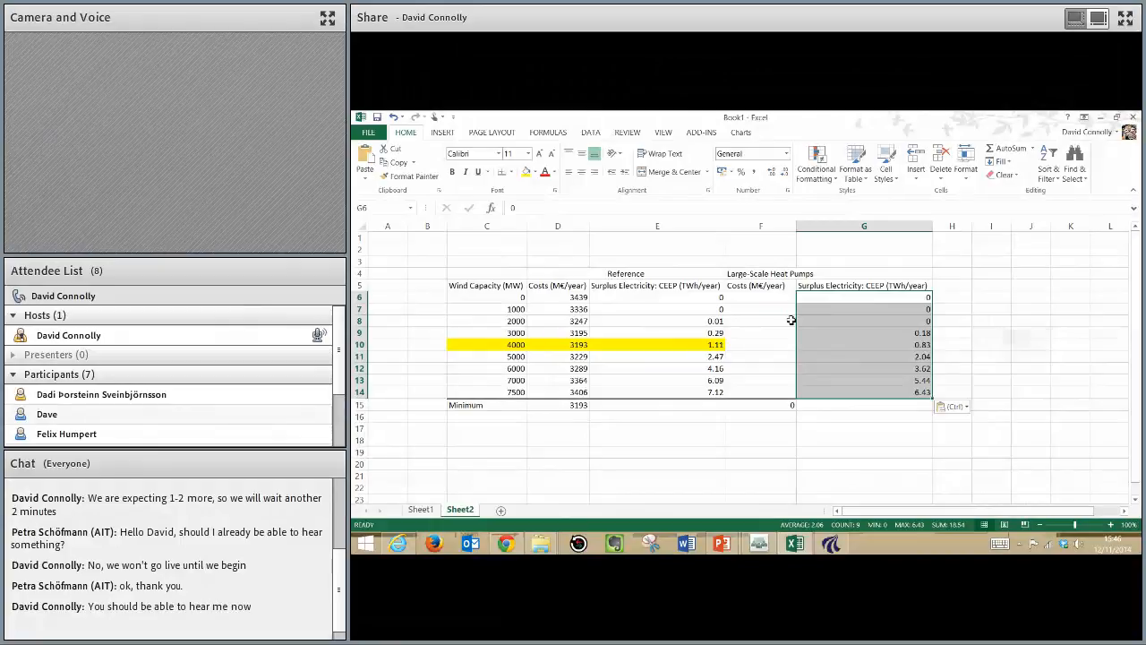
pyautogui.moveTo(866, 297); pyautogui.dragTo(713, 333)
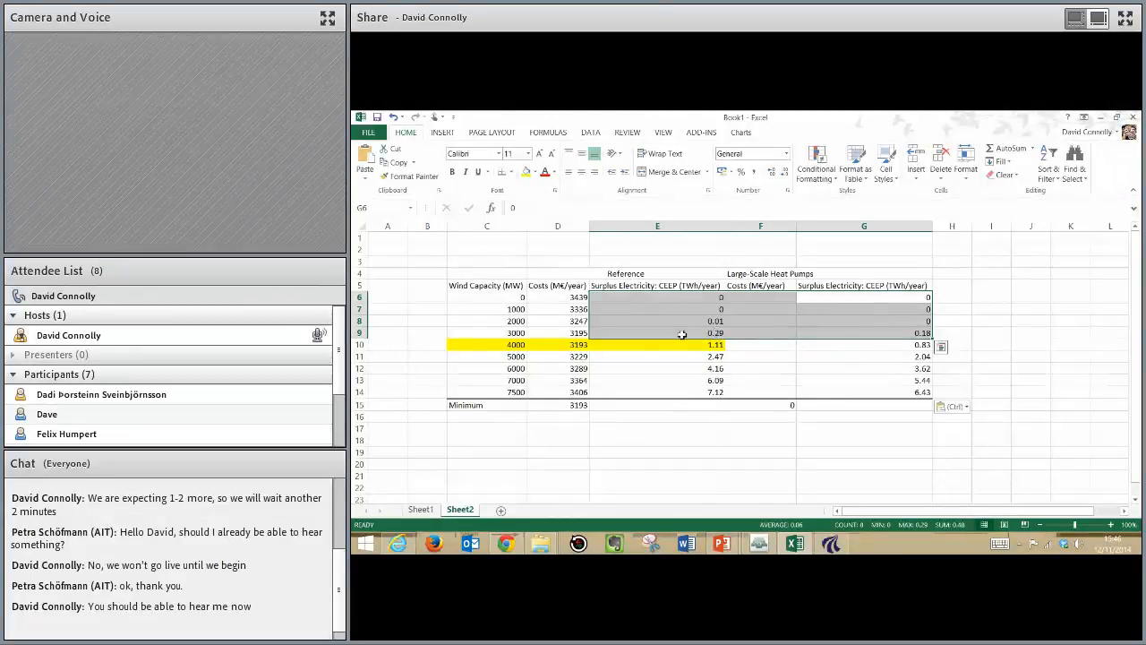
pyautogui.click(706, 333)
pyautogui.click(867, 335)
pyautogui.click(687, 335)
pyautogui.click(831, 334)
pyautogui.press('Down')
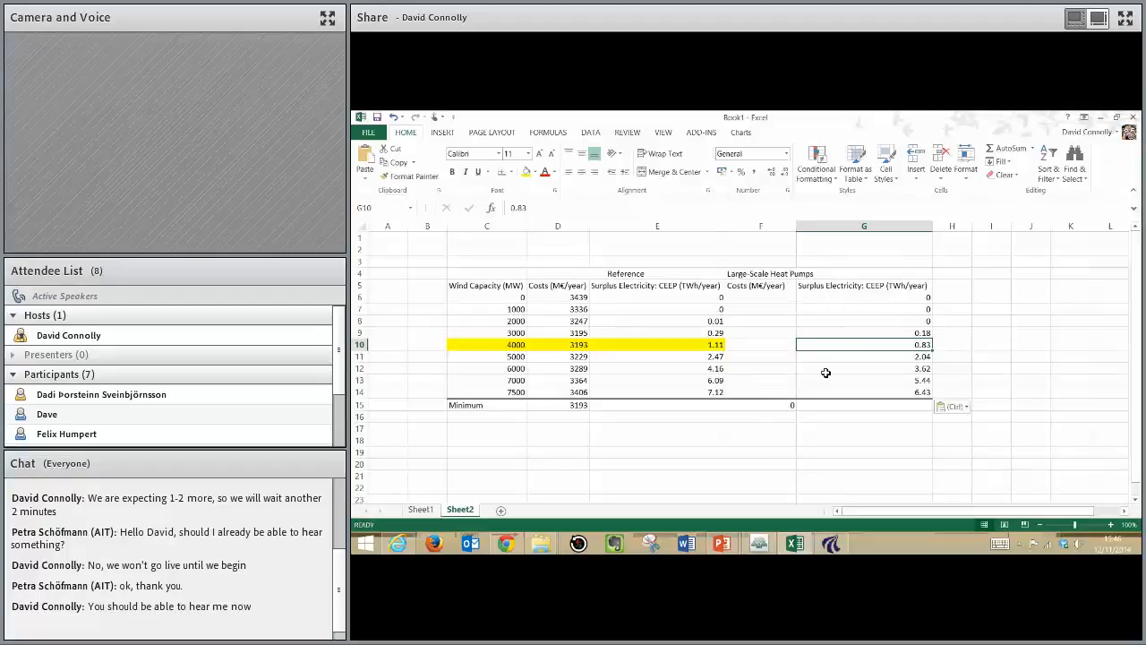
# Step: Select F6 for the heat pump costs, switch to EnergyPLAN, and run the serial wind calculations to the clipboard with Total Costs as output
pyautogui.click(772, 297)
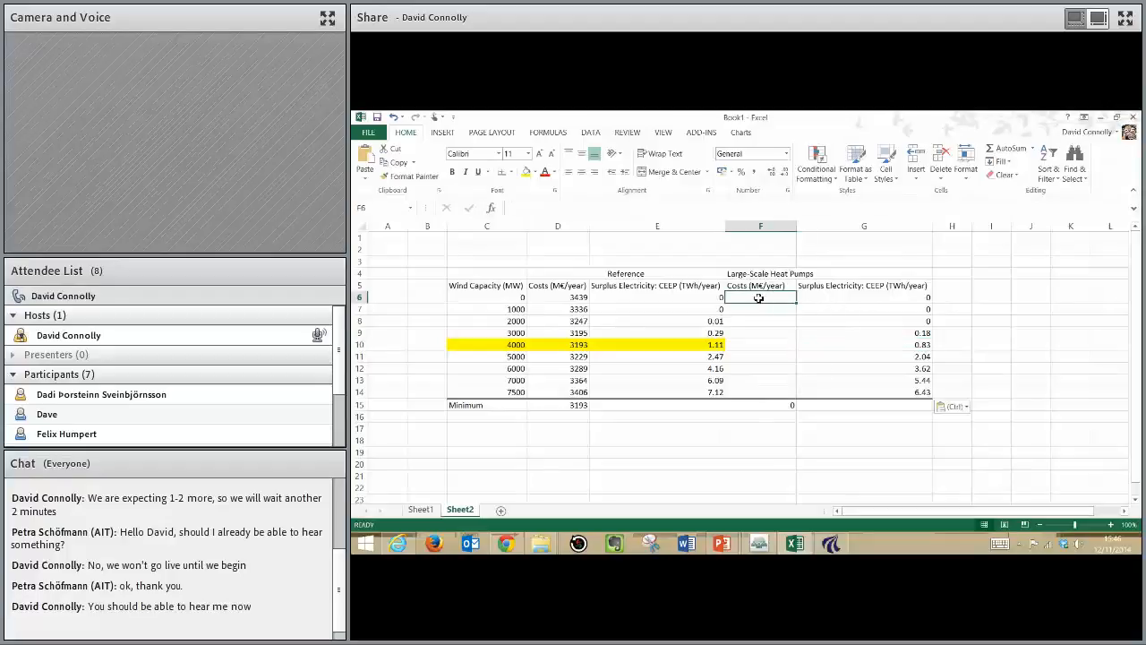
pyautogui.click(832, 544)
pyautogui.click(472, 452)
pyautogui.click(472, 454)
pyautogui.click(473, 454)
pyautogui.click(472, 453)
pyautogui.click(472, 453)
pyautogui.click(472, 453)
pyautogui.click(472, 453)
pyautogui.click(472, 453)
pyautogui.click(472, 453)
pyautogui.click(476, 482)
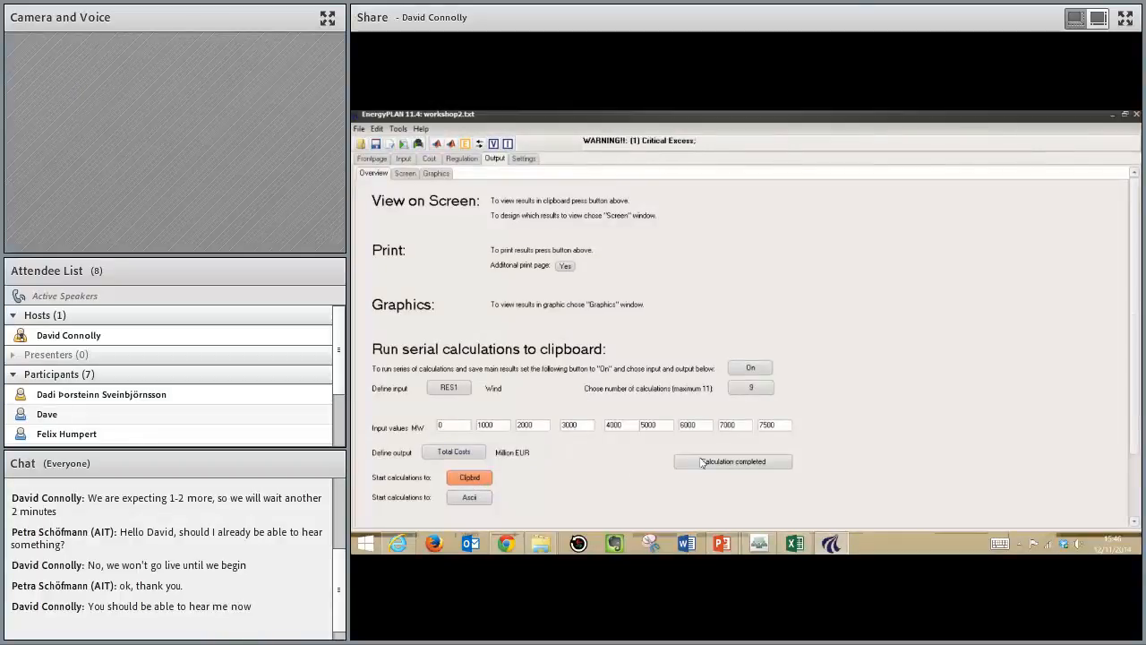
# Step: Switch to Excel, paste the total costs into the Large-Scale Heat Pumps column from F6, and highlight F10:G10 in yellow
pyautogui.click(796, 544)
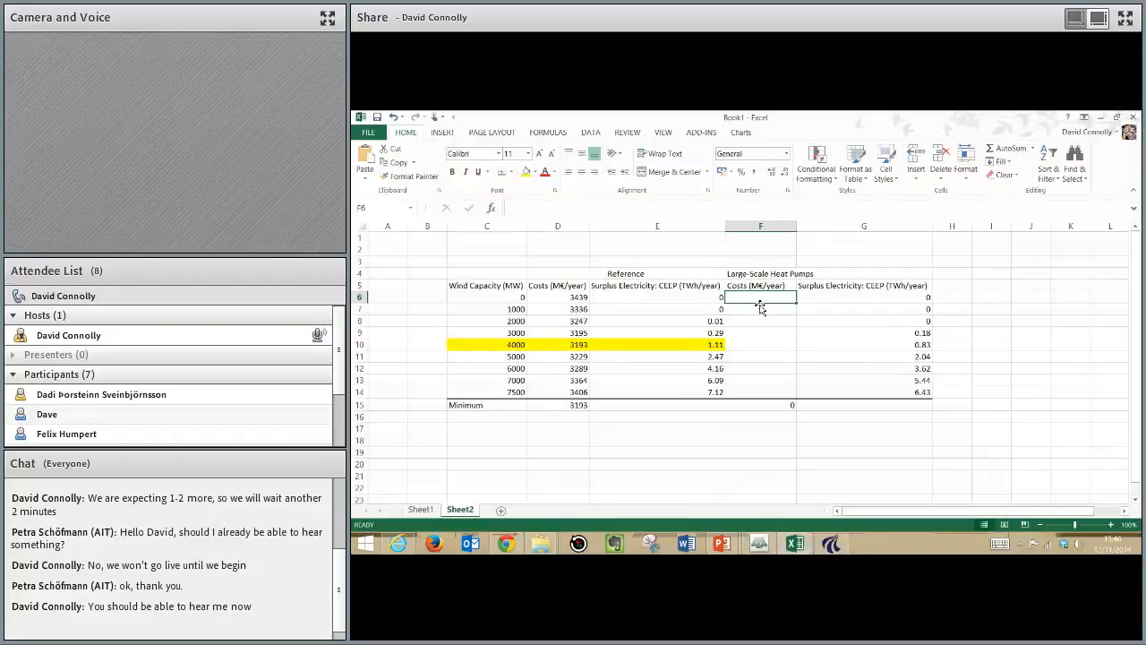
pyautogui.hotkey('ctrl', 'v')
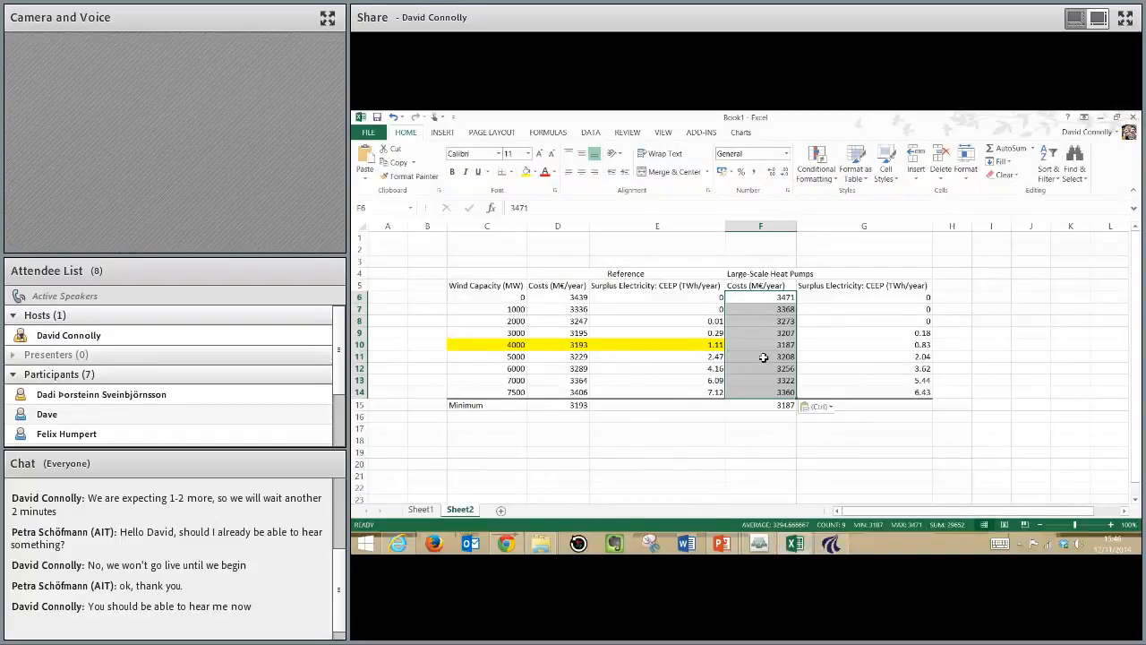
pyautogui.moveTo(761, 346); pyautogui.dragTo(831, 344)
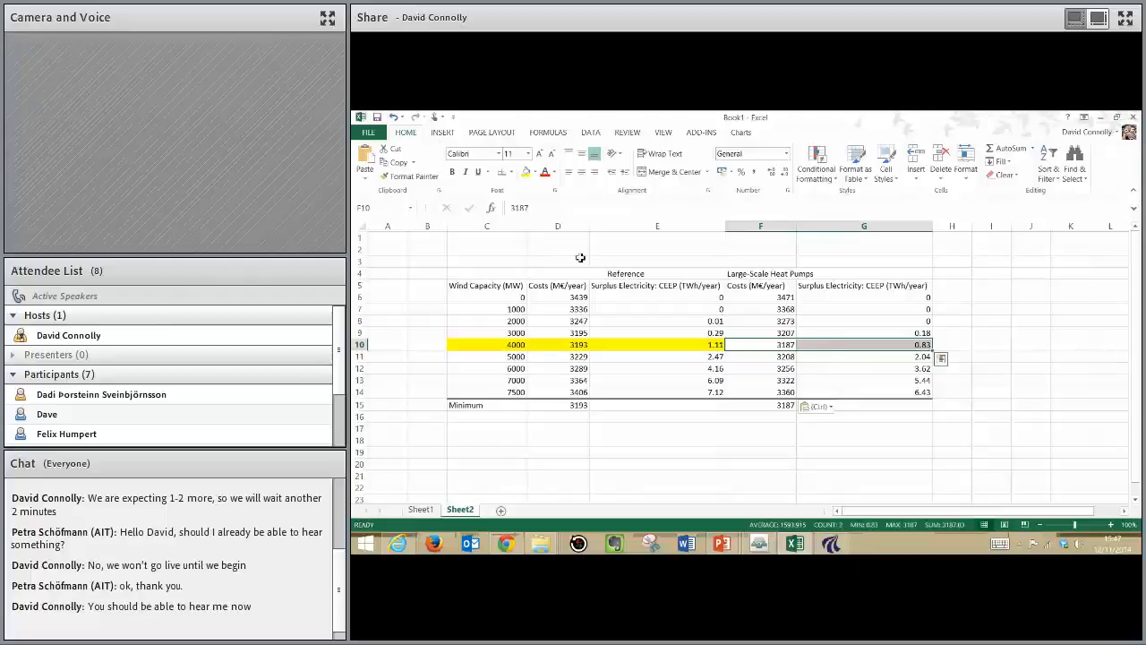
pyautogui.click(526, 172)
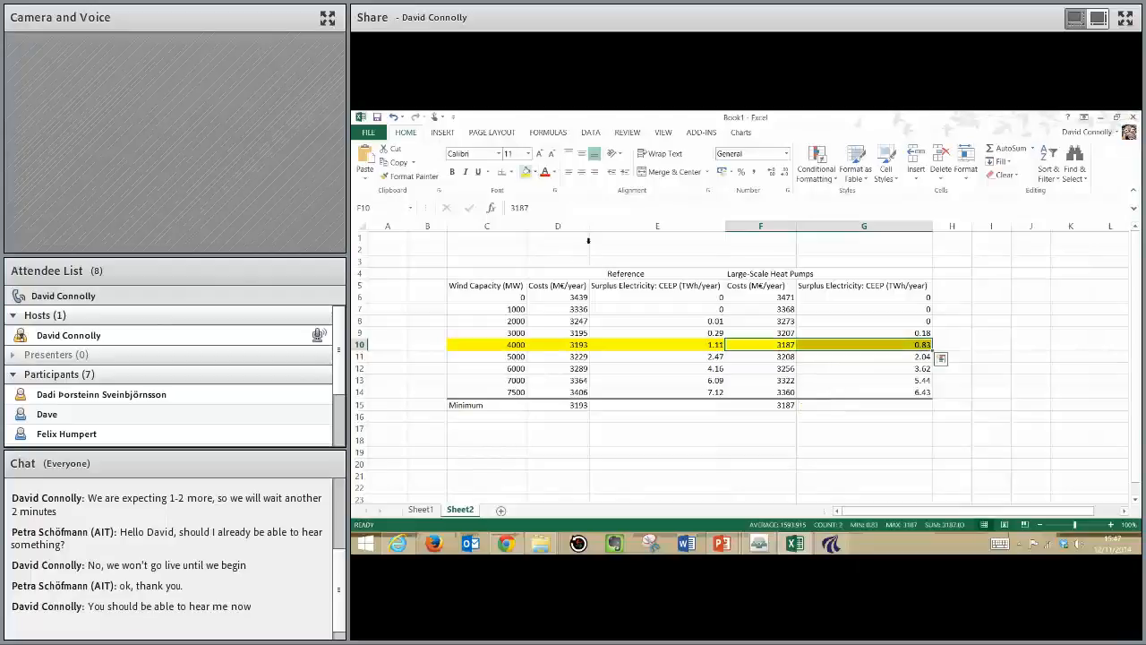
# Step: Compare the costs and surplus electricity of the Reference and Large-Scale Heat Pumps scenarios around the 4000 MW row
pyautogui.click(576, 344)
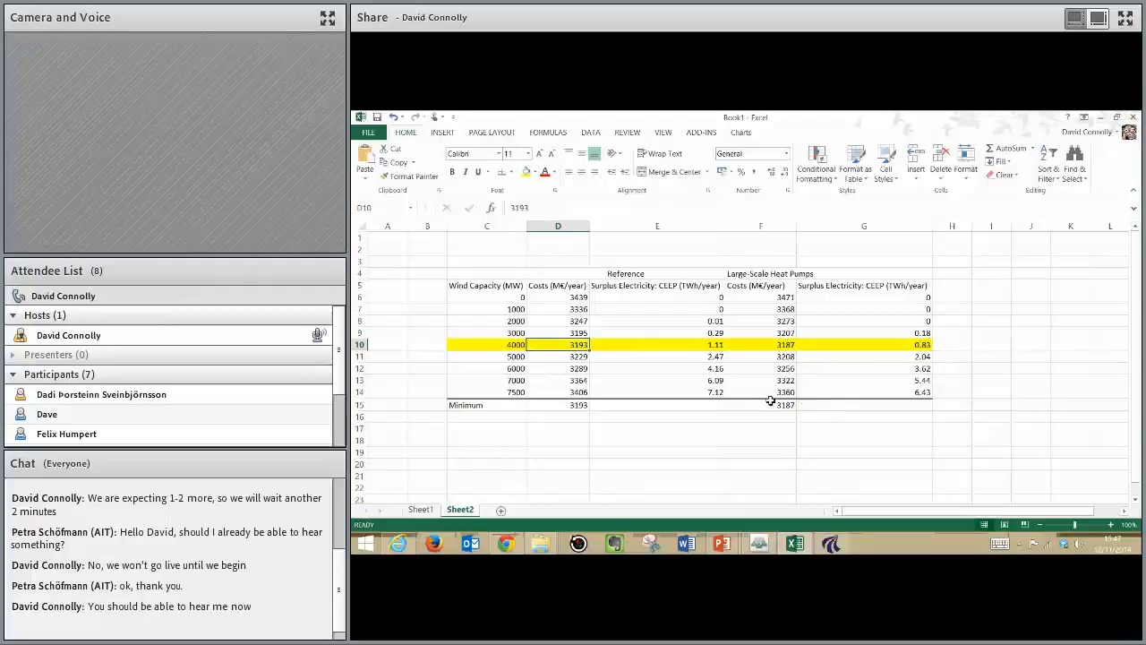
pyautogui.press('Down')
pyautogui.press('Down')
pyautogui.press('Down')
pyautogui.press('Down')
pyautogui.press('Down')
pyautogui.press('Down')
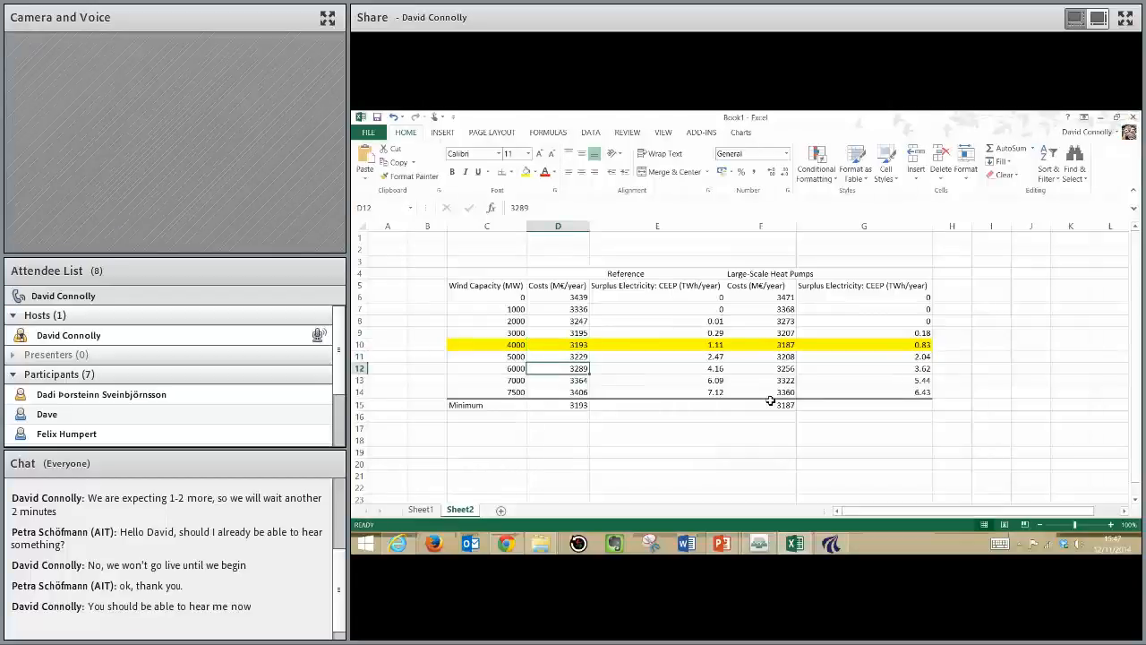
pyautogui.press('Right')
pyautogui.press('Right')
pyautogui.press('Right')
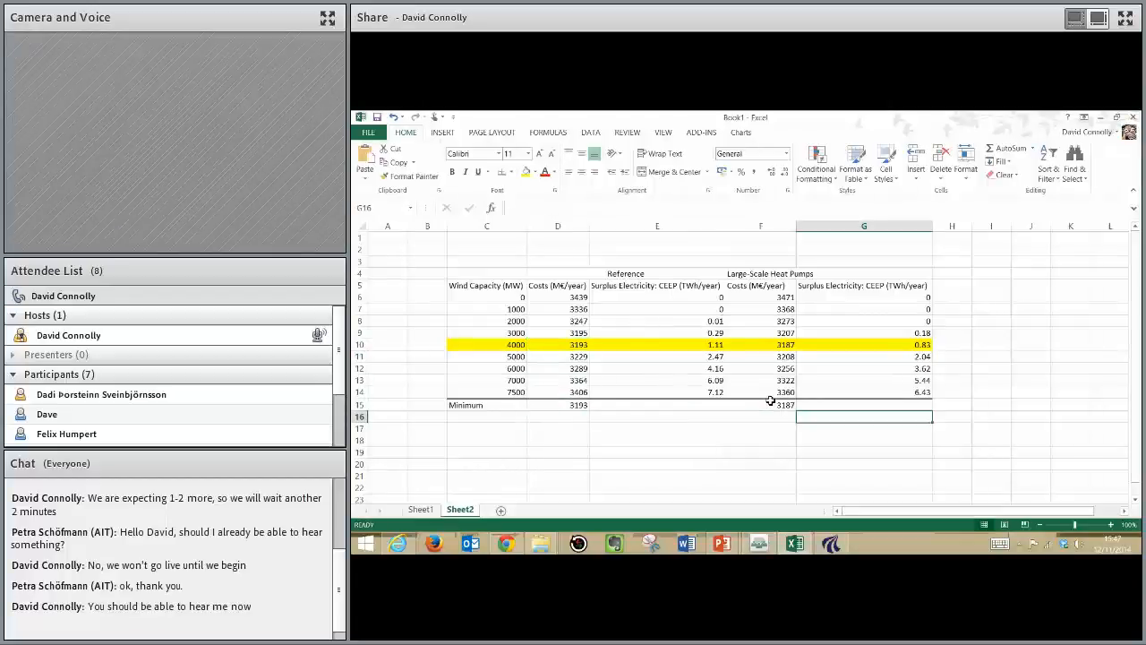
pyautogui.press('Left')
pyautogui.press('Up')
pyautogui.press('Up')
pyautogui.press('Up')
pyautogui.press('Up')
pyautogui.press('Up')
pyautogui.press('Up')
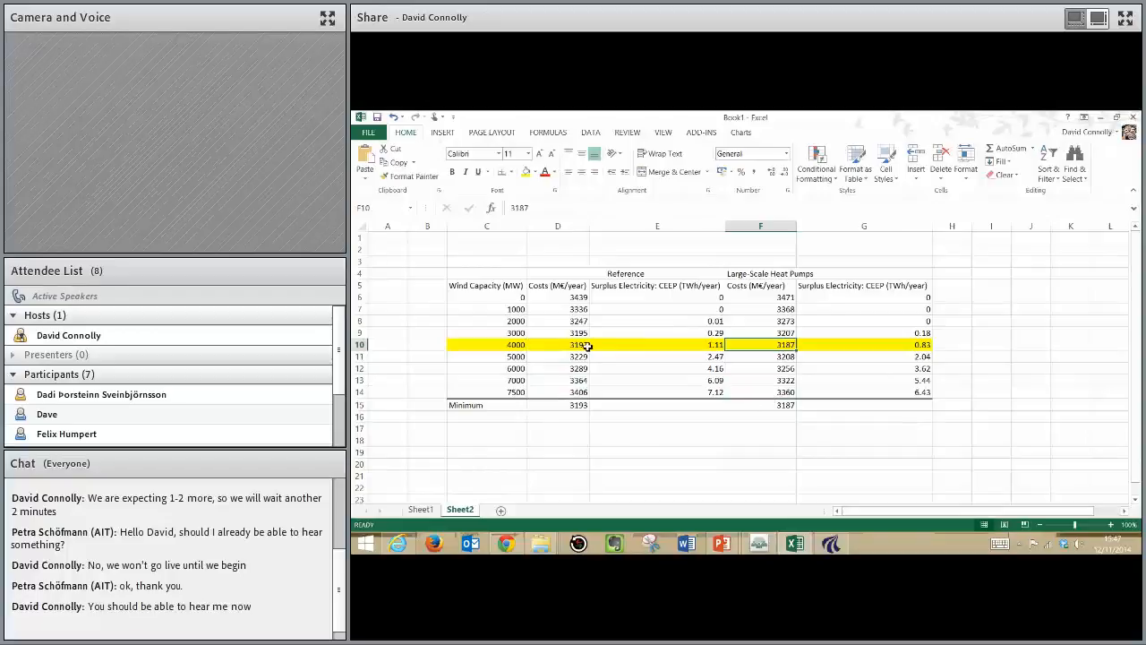
pyautogui.click(909, 333)
pyautogui.moveTo(905, 351); pyautogui.dragTo(906, 352)
pyautogui.click(775, 347)
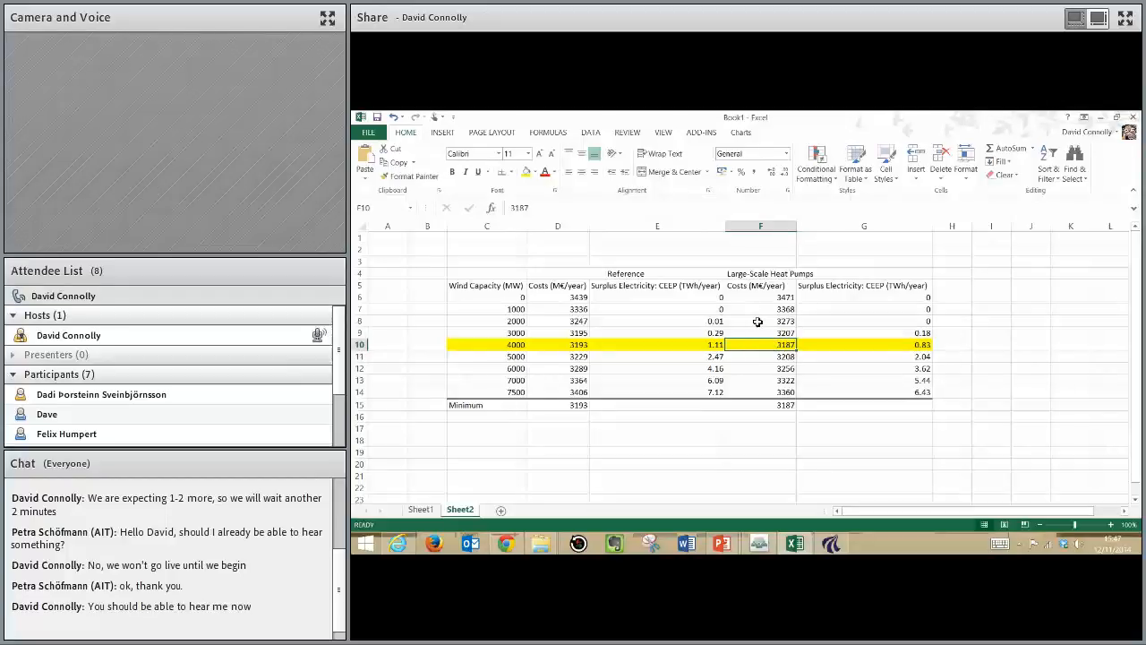
# Step: Switch to EnergyPLAN, review the Group III heat pump capacity in the district heating inputs, and consult the PowerPoint slide
pyautogui.click(831, 544)
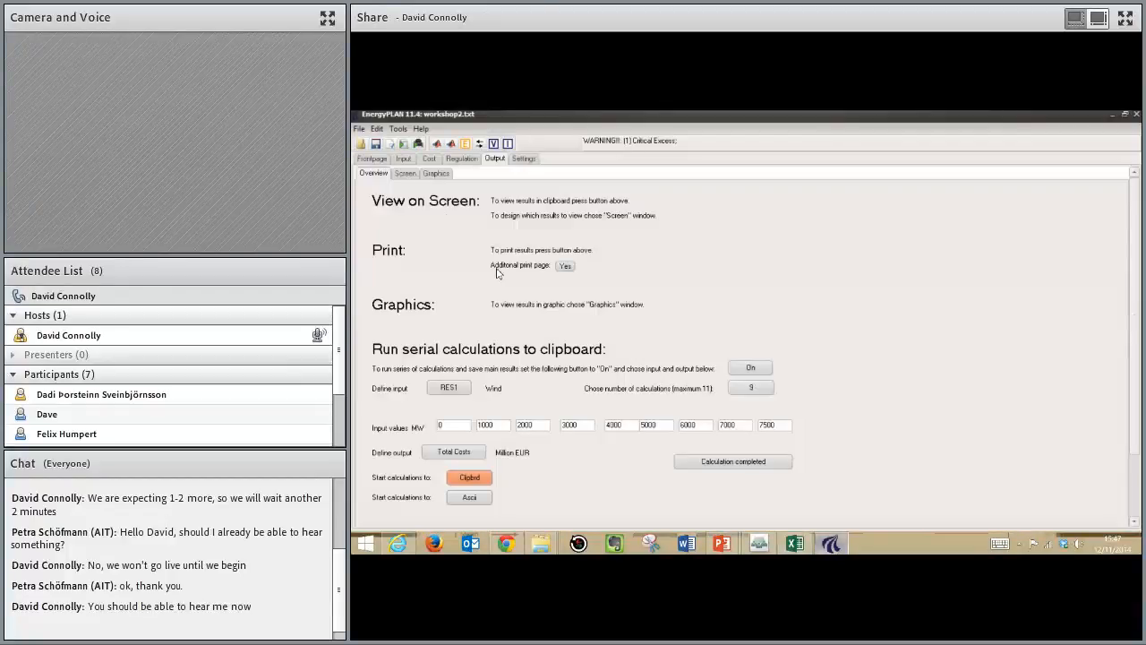
pyautogui.click(403, 158)
pyautogui.doubleClick(424, 455)
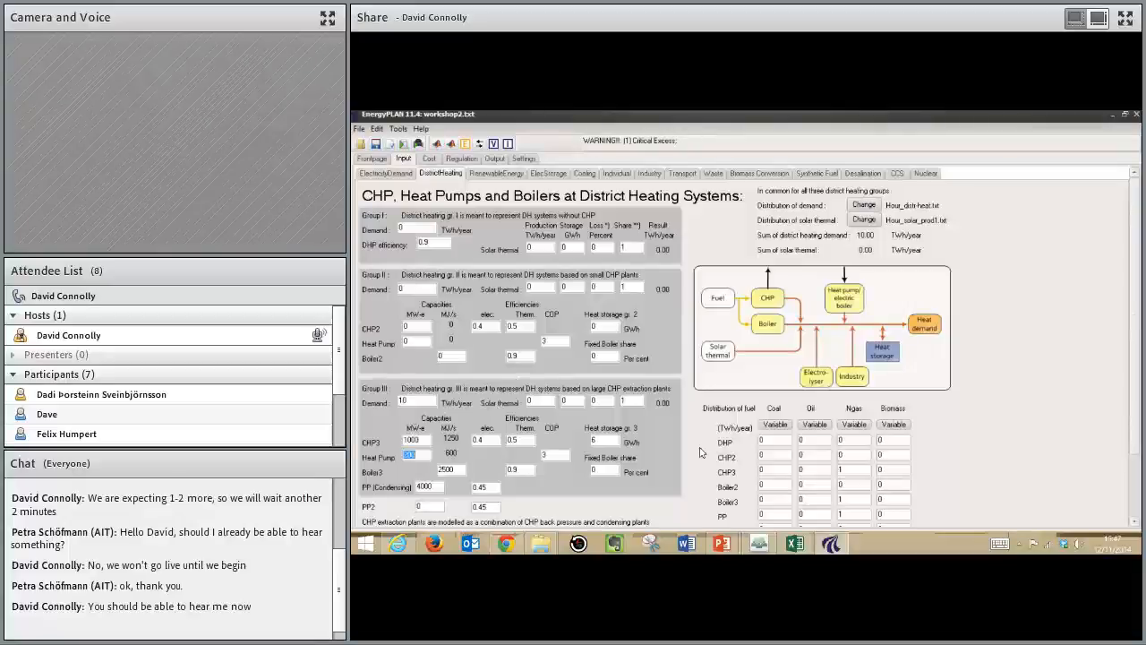
pyautogui.moveTo(722, 543)
pyautogui.click(791, 473)
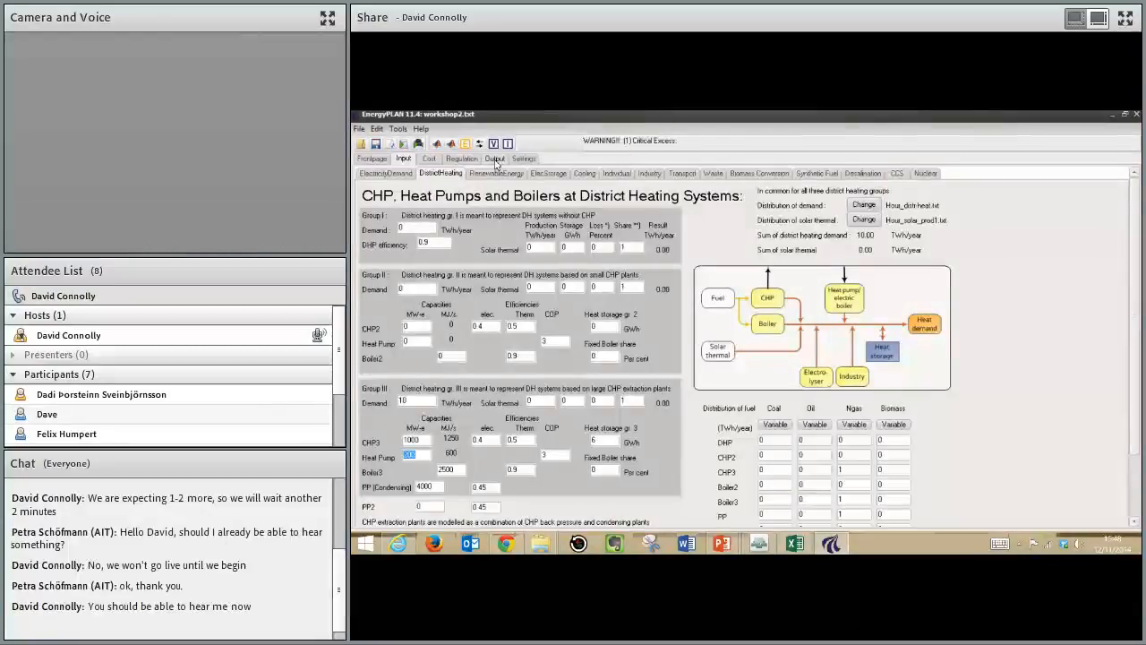
# Step: Browse the output parameters available for the serial calculations in EnergyPLAN, from CEEP through Fuel Total and Export Payment back to Total Costs
pyautogui.click(493, 161)
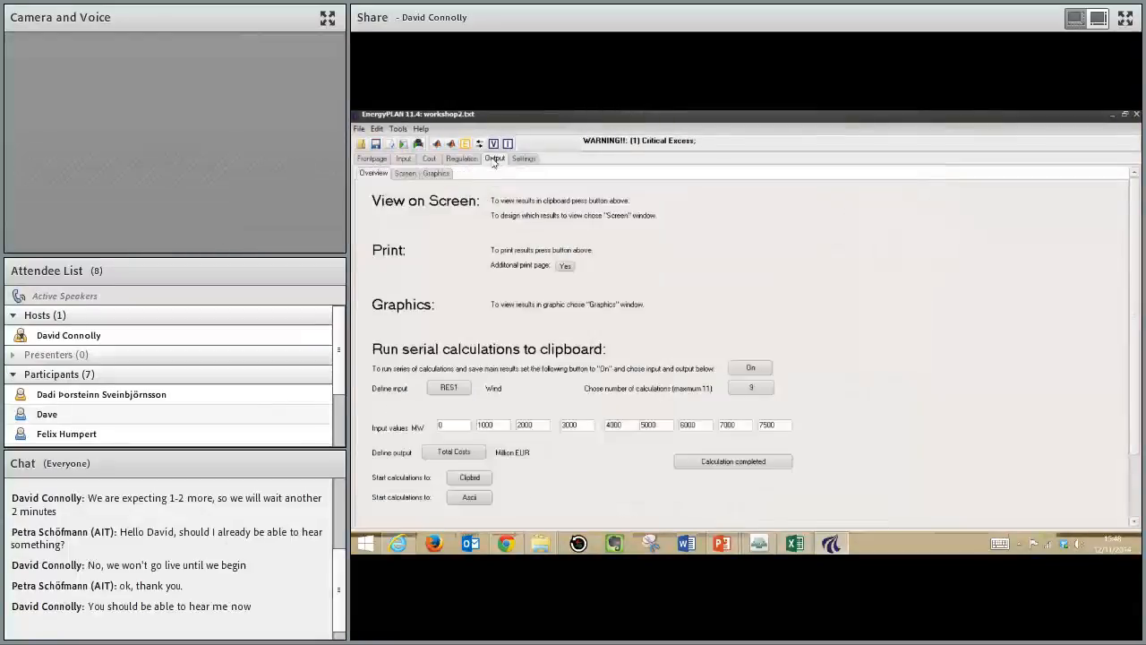
pyautogui.click(443, 456)
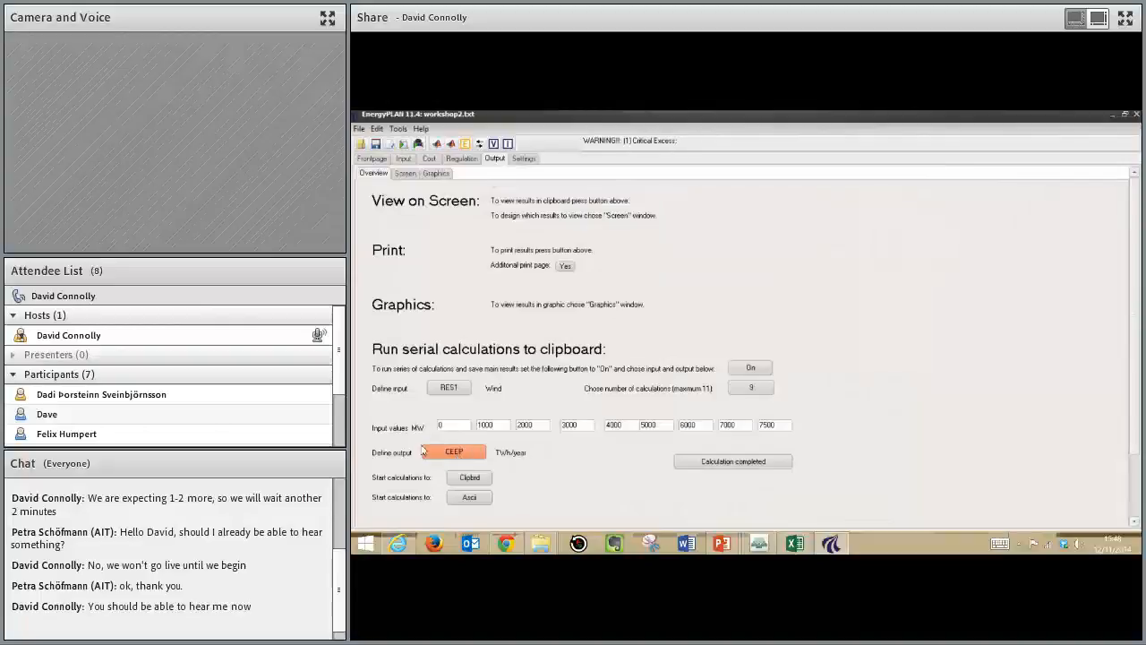
pyautogui.click(473, 459)
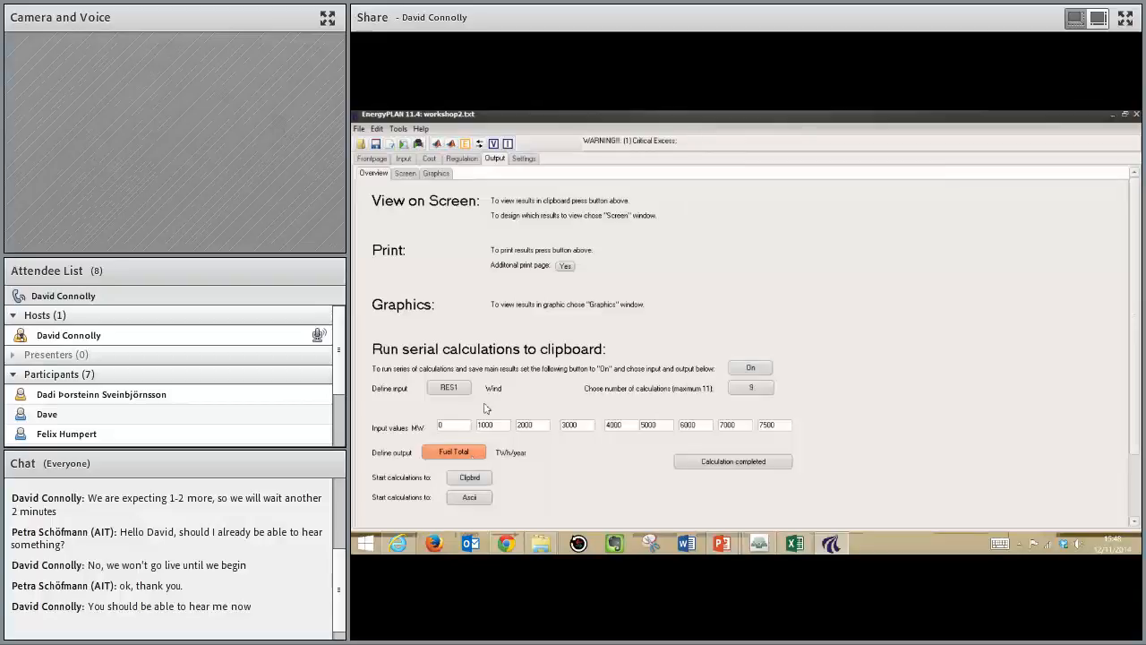
pyautogui.click(472, 455)
pyautogui.click(473, 455)
pyautogui.click(473, 455)
pyautogui.click(474, 455)
pyautogui.click(475, 455)
pyautogui.click(475, 455)
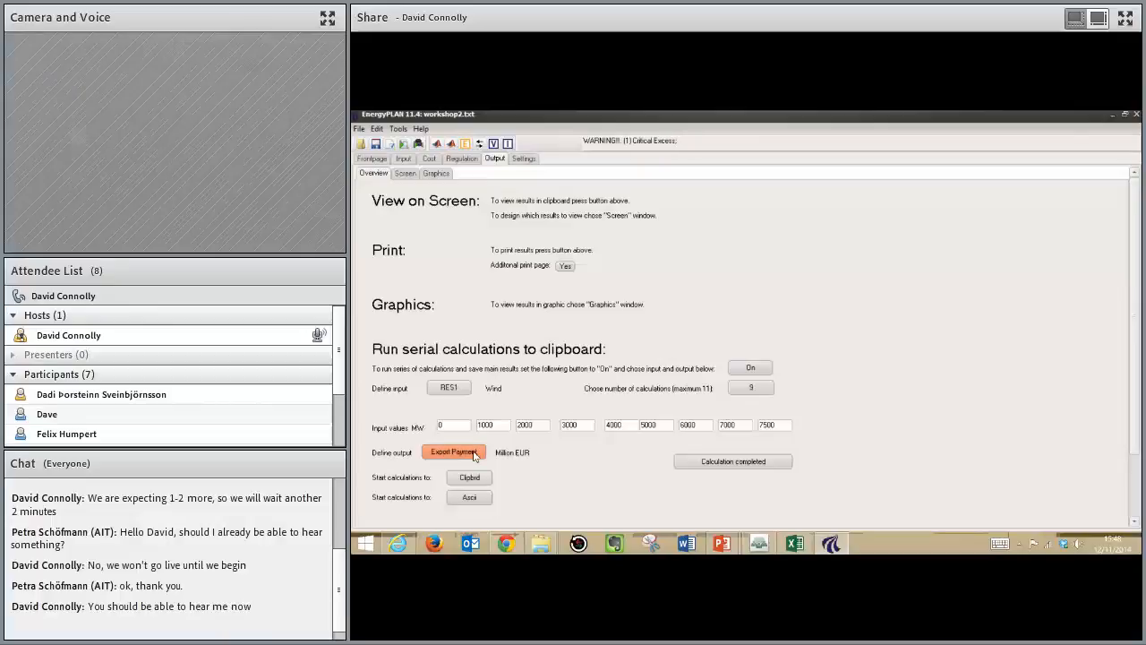
pyautogui.click(475, 455)
pyautogui.click(475, 455)
# Step: Recheck the Excel cost table, and advance the PowerPoint slide show to the Individual Heat Pumps agenda
pyautogui.hotkey('alt', 'Tab')
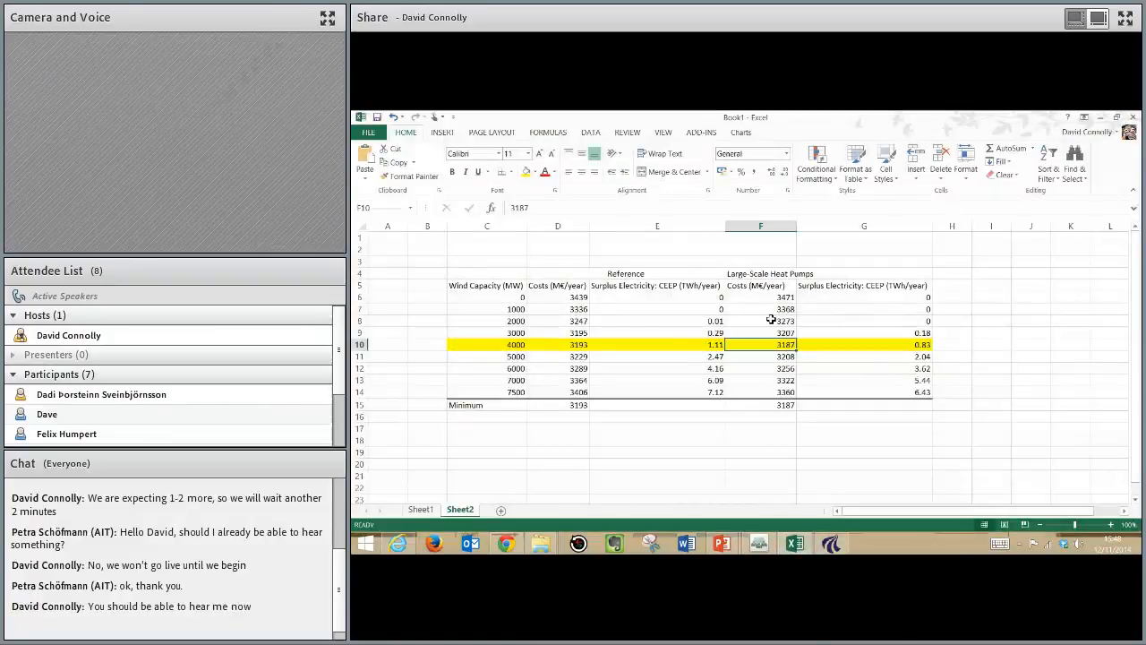
pyautogui.click(758, 380)
pyautogui.click(802, 544)
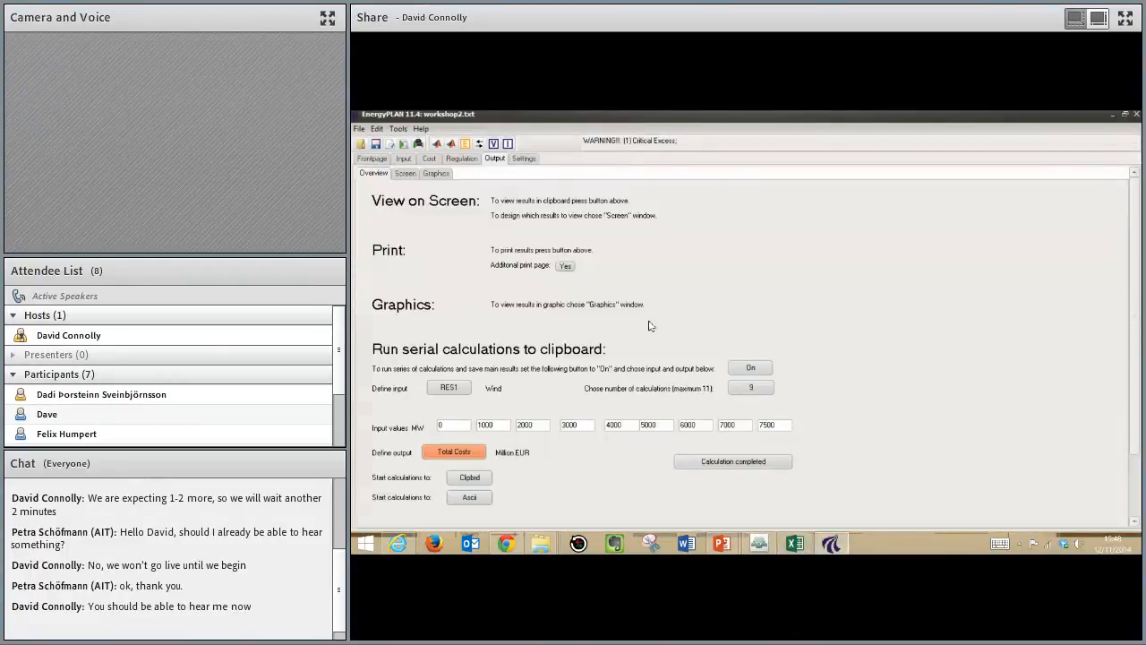
pyautogui.click(722, 544)
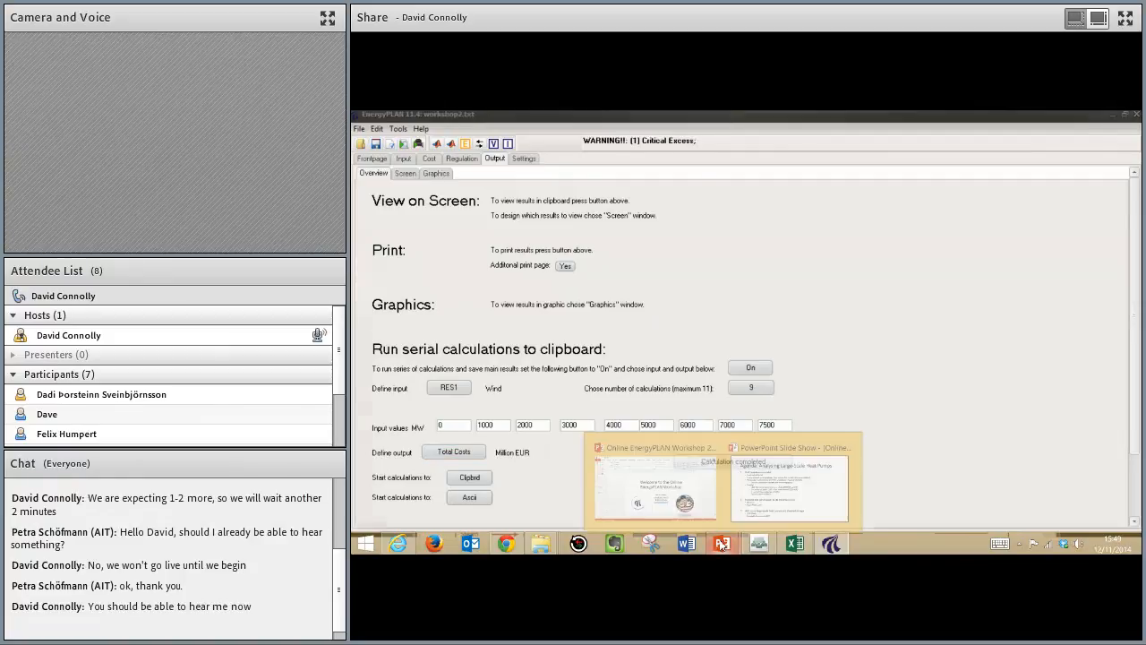
pyautogui.click(778, 488)
pyautogui.click(421, 345)
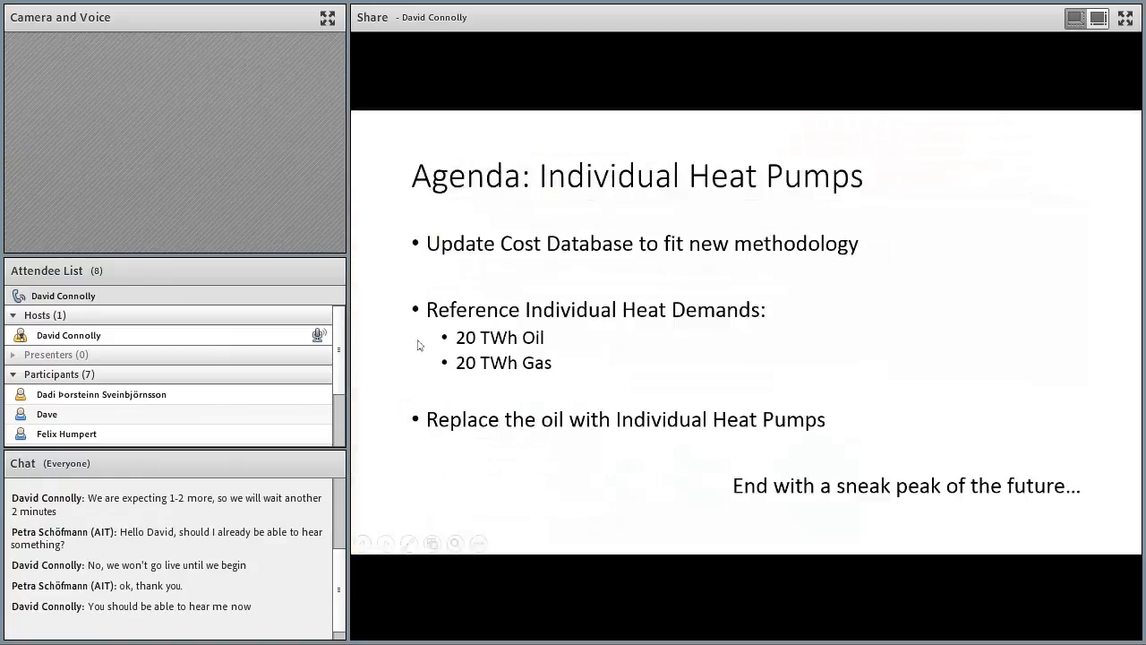
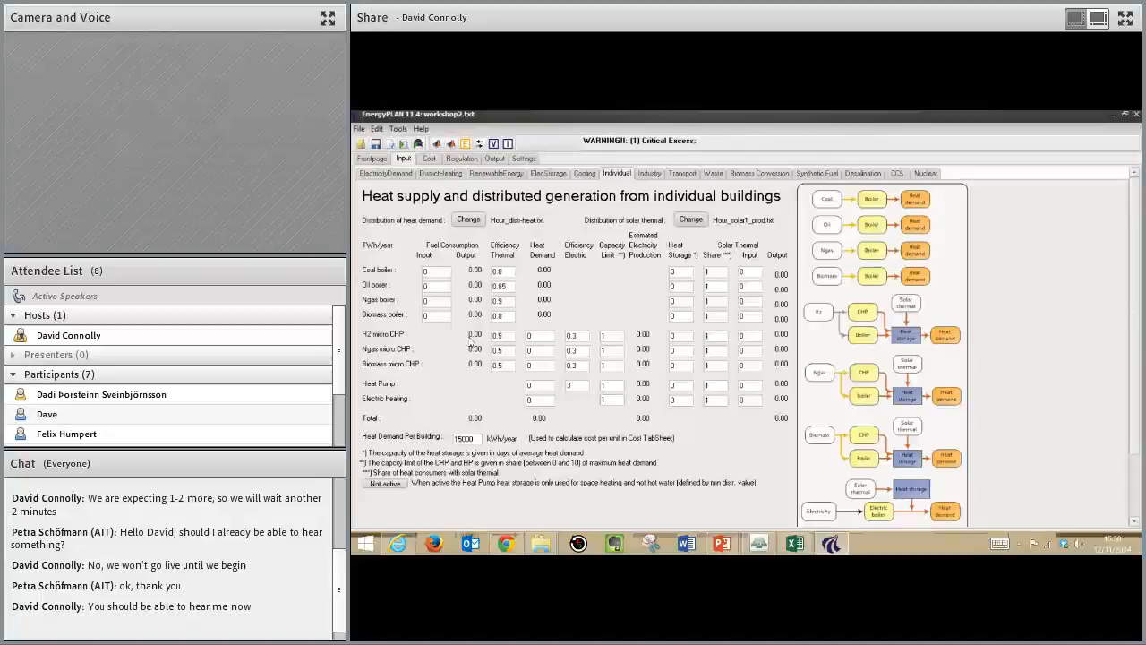
# Step: Consult the Individual Heat Pumps slide, and set the oil boiler and Ngas boiler fuel inputs to 20 TWh/year each in EnergyPLAN
pyautogui.moveTo(718, 547)
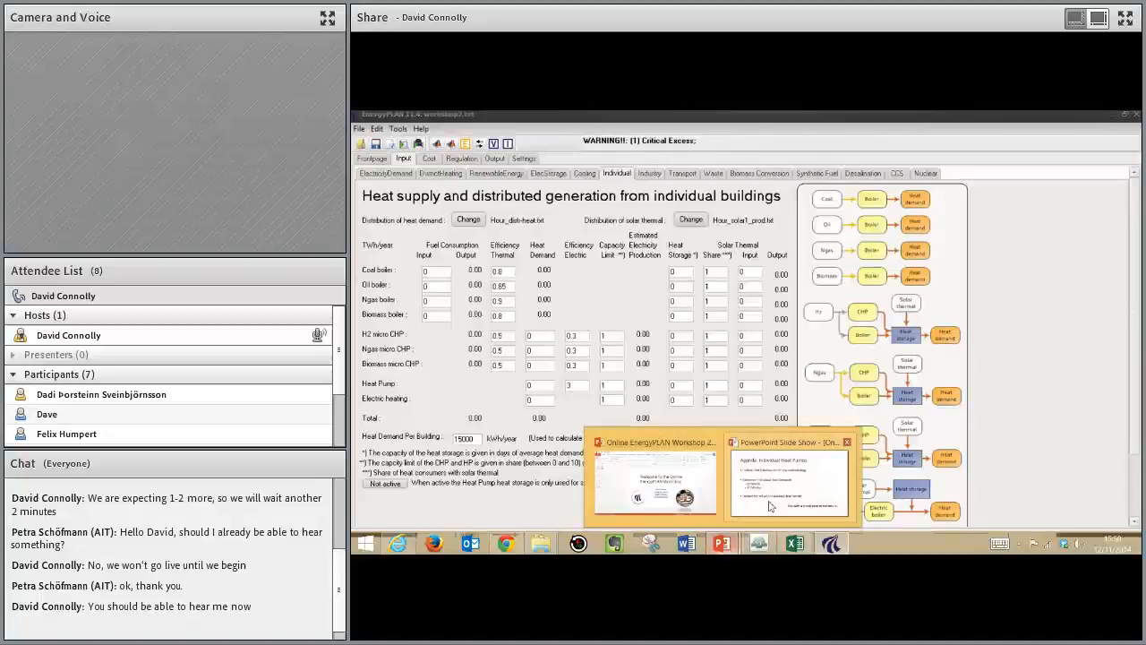
pyautogui.click(793, 470)
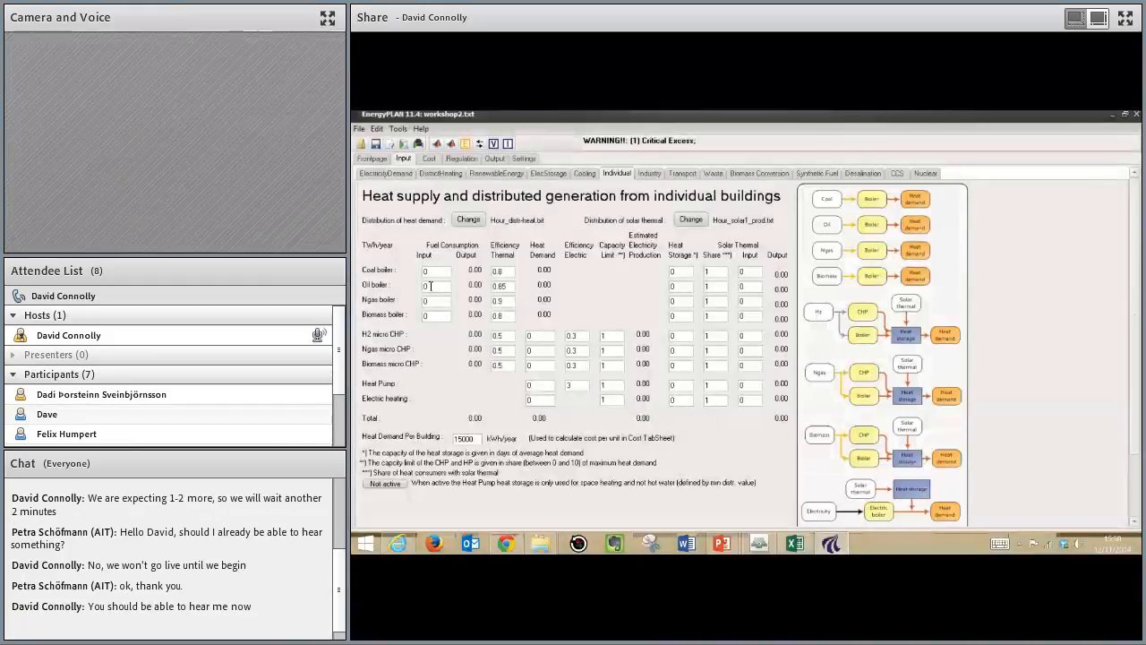
pyautogui.write('20')
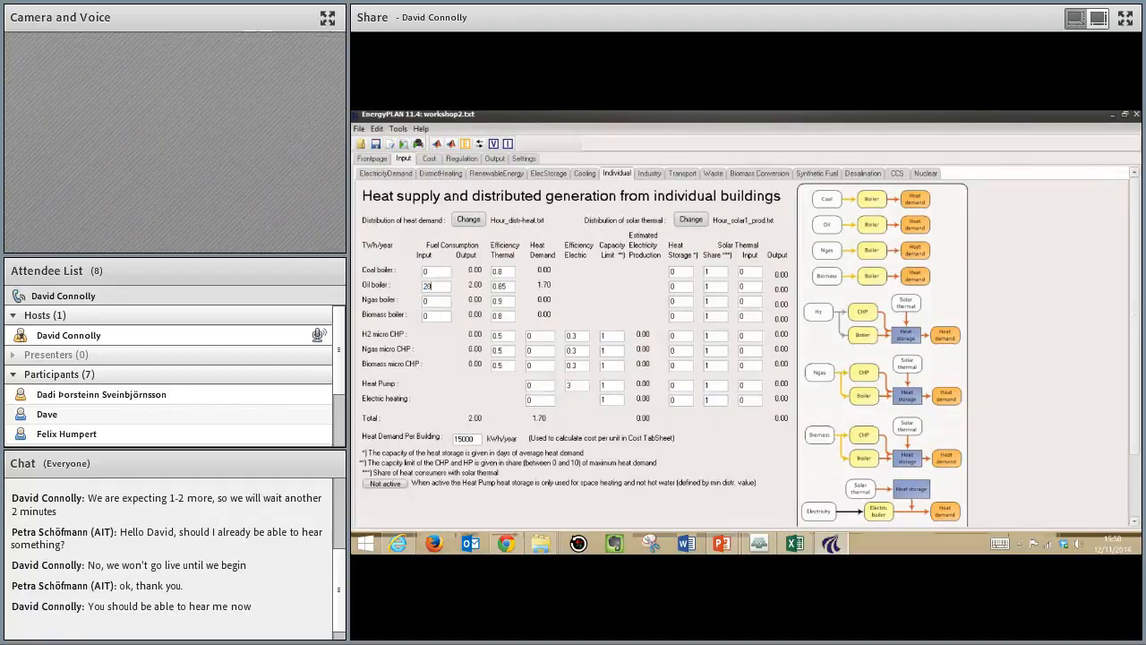
pyautogui.press('Tab')
pyautogui.press('Tab')
pyautogui.press('Tab')
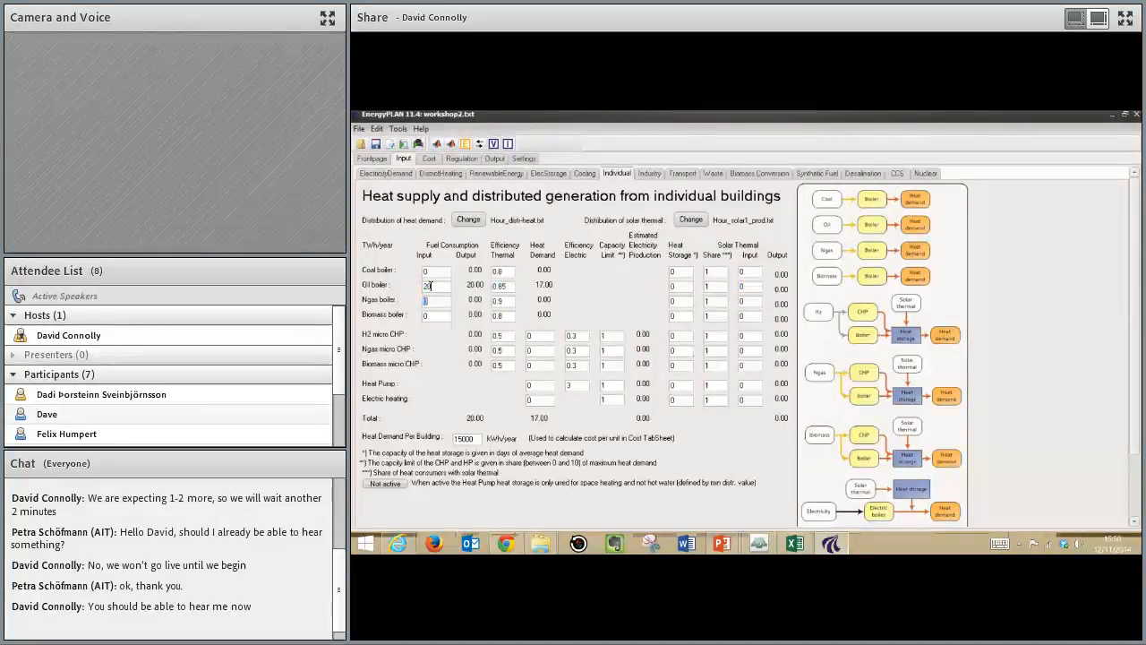
pyautogui.write('20')
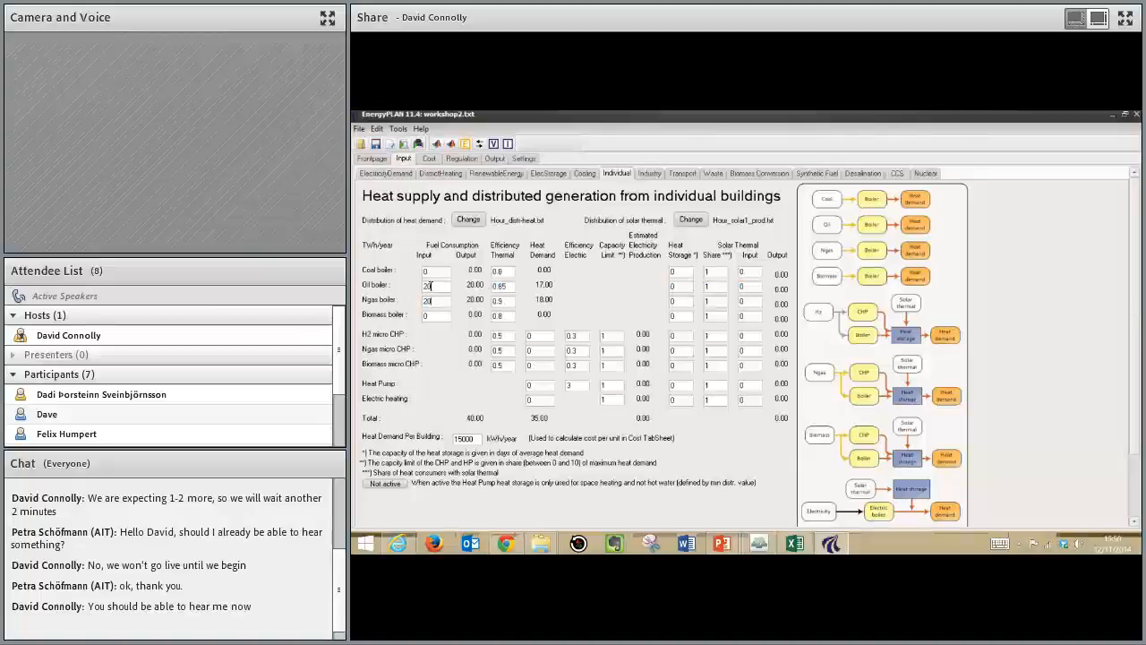
# Step: Review the thermal efficiencies and heat demand of the oil and Ngas boilers, and open the investment cost inputs
pyautogui.doubleClick(511, 287)
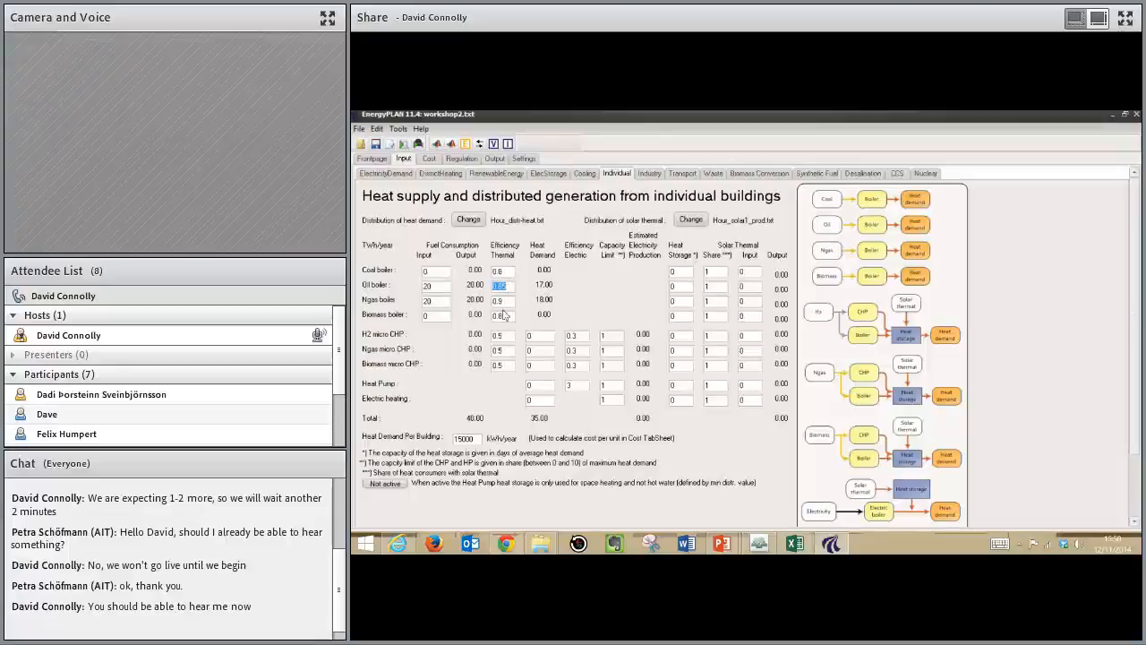
pyautogui.doubleClick(508, 301)
pyautogui.doubleClick(507, 288)
pyautogui.doubleClick(506, 301)
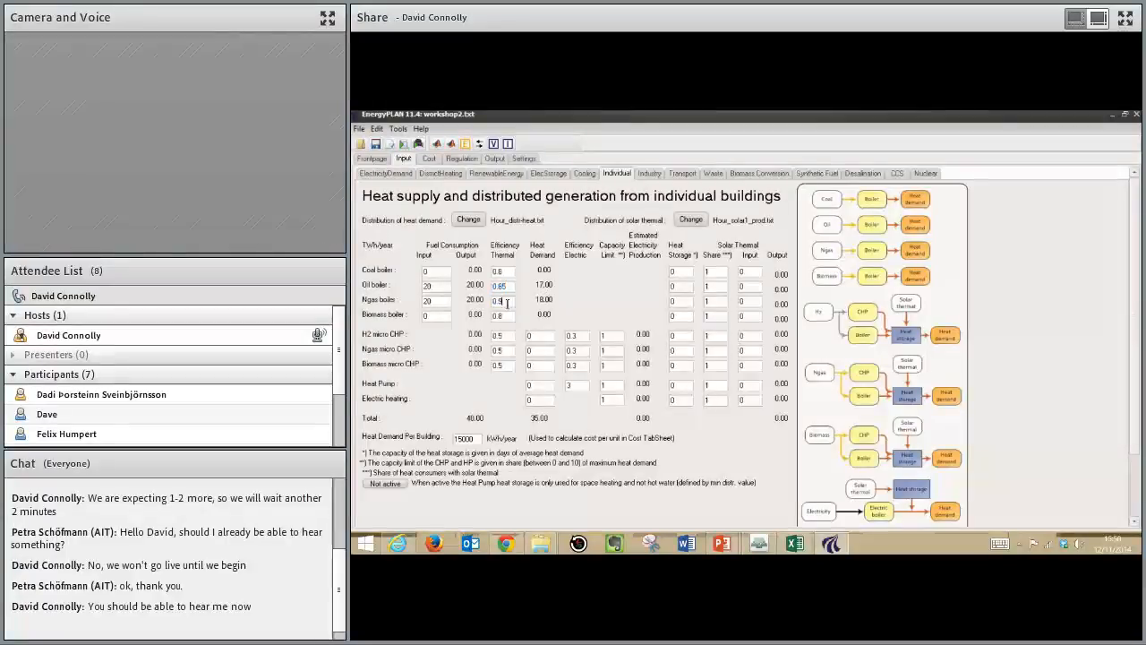
pyautogui.doubleClick(507, 303)
pyautogui.doubleClick(430, 287)
pyautogui.doubleClick(513, 286)
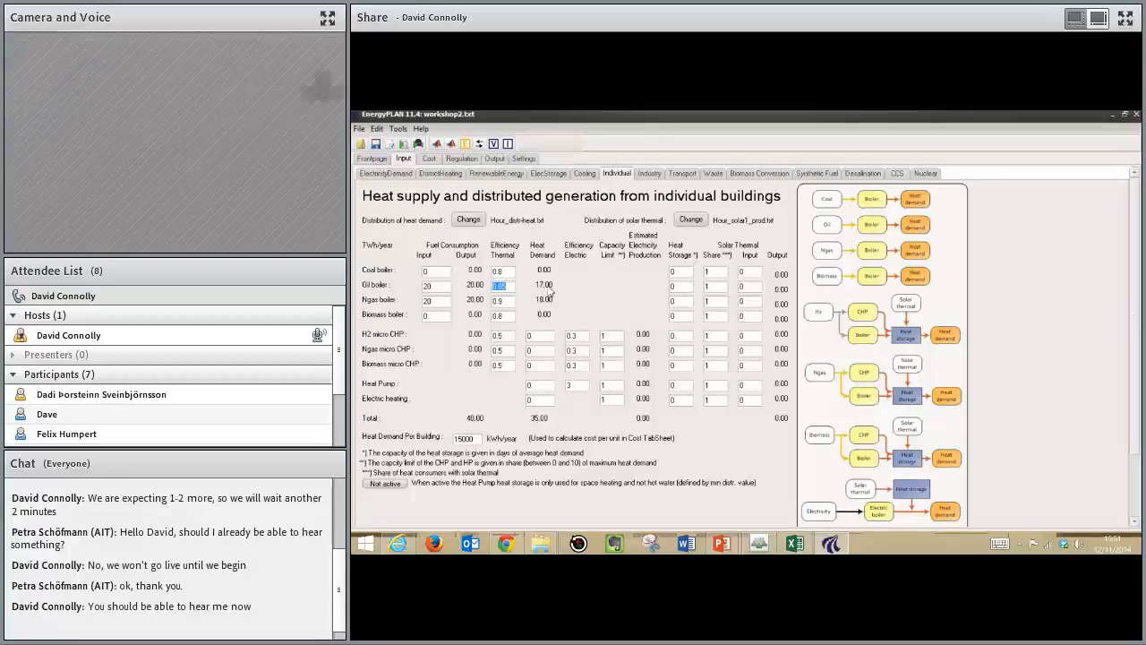
pyautogui.click(429, 159)
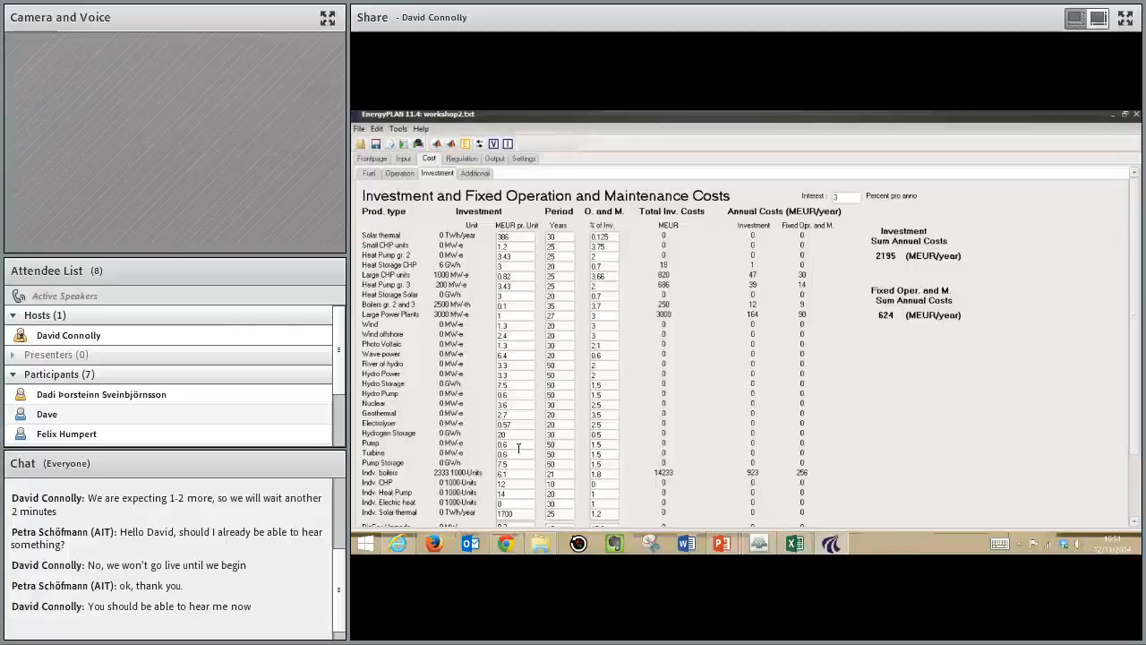
# Step: Review the individual boilers' investment cost row, and check the heat demand per building among the individual heating inputs
pyautogui.moveTo(1135, 304); pyautogui.dragTo(1130, 345)
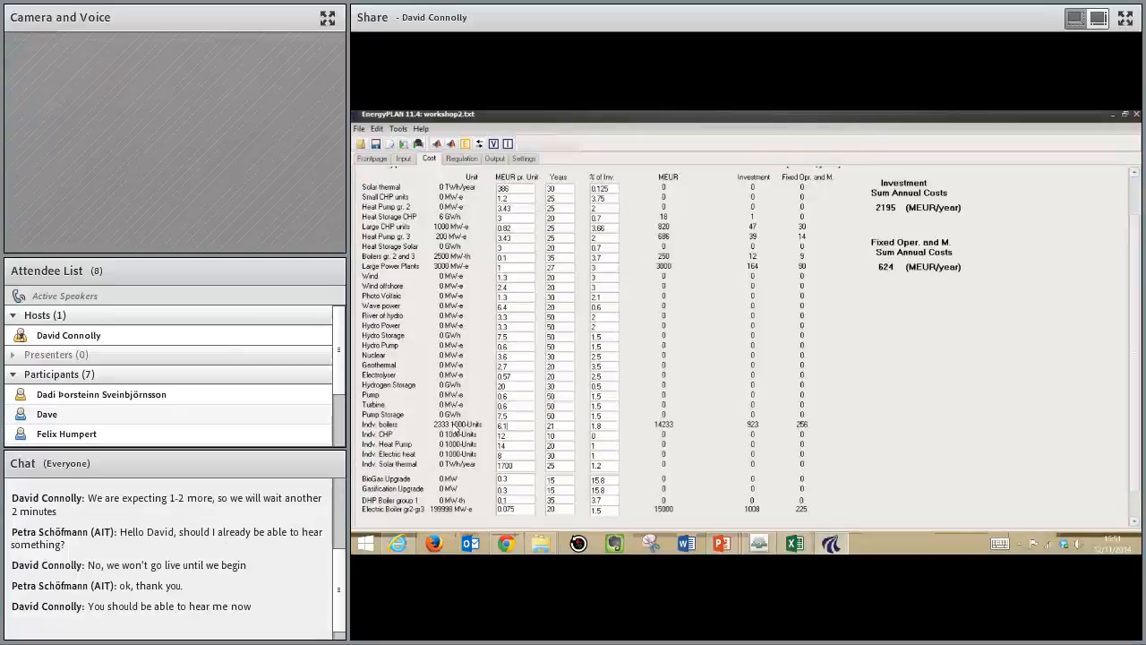
pyautogui.click(404, 158)
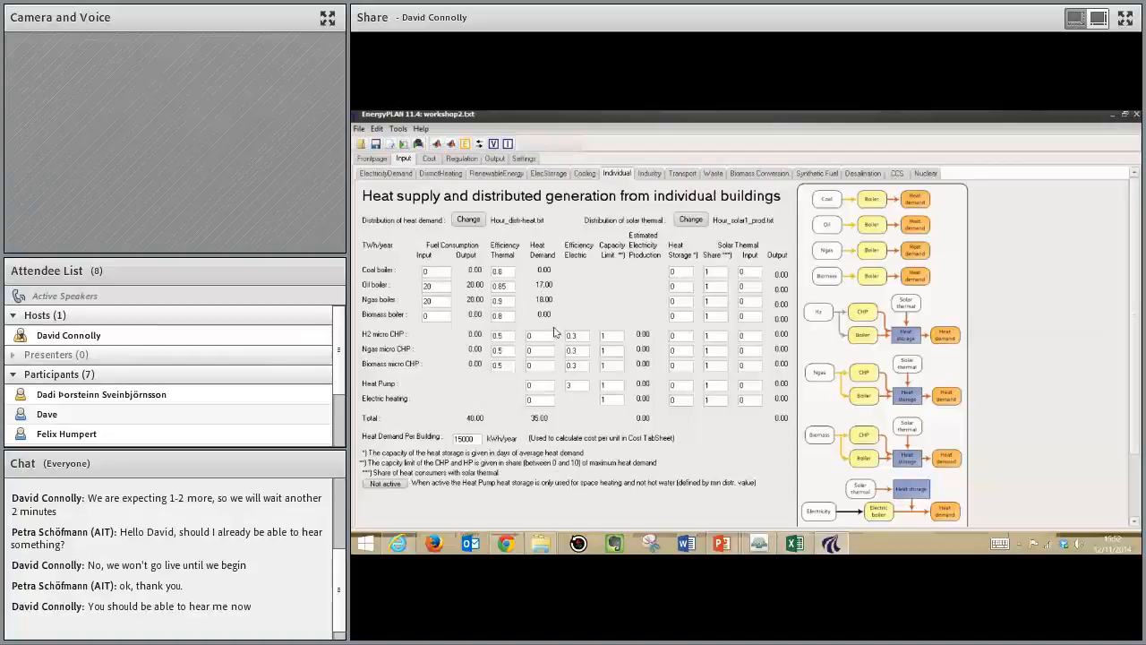
pyautogui.doubleClick(461, 439)
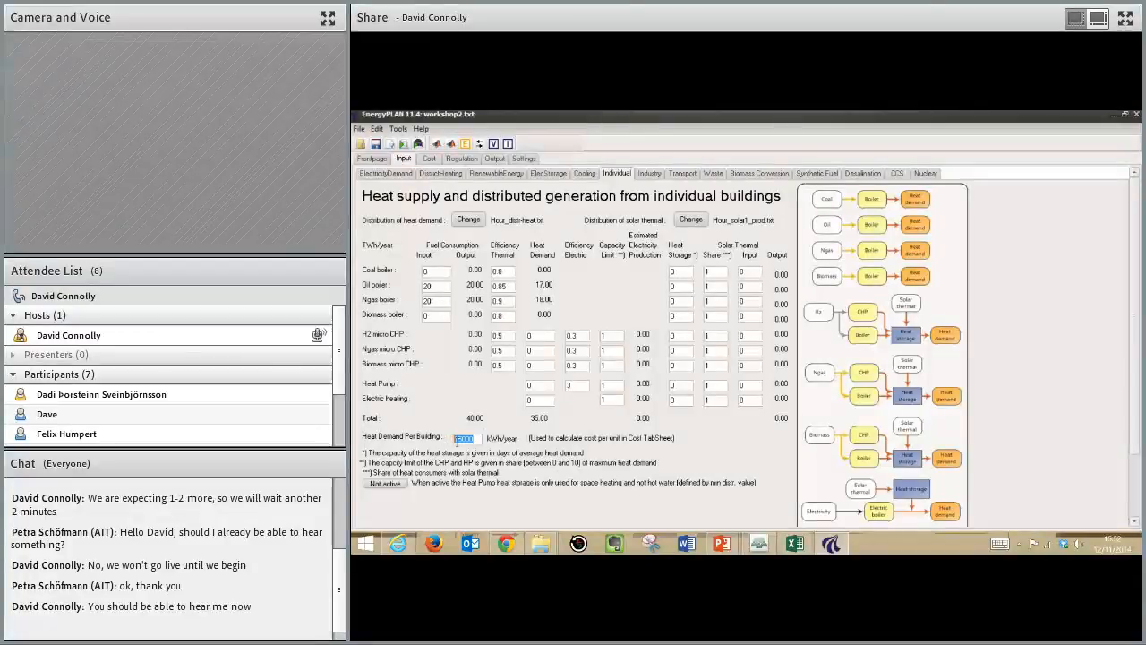
pyautogui.click(478, 439)
pyautogui.moveTo(477, 438); pyautogui.dragTo(457, 439)
pyautogui.click(465, 440)
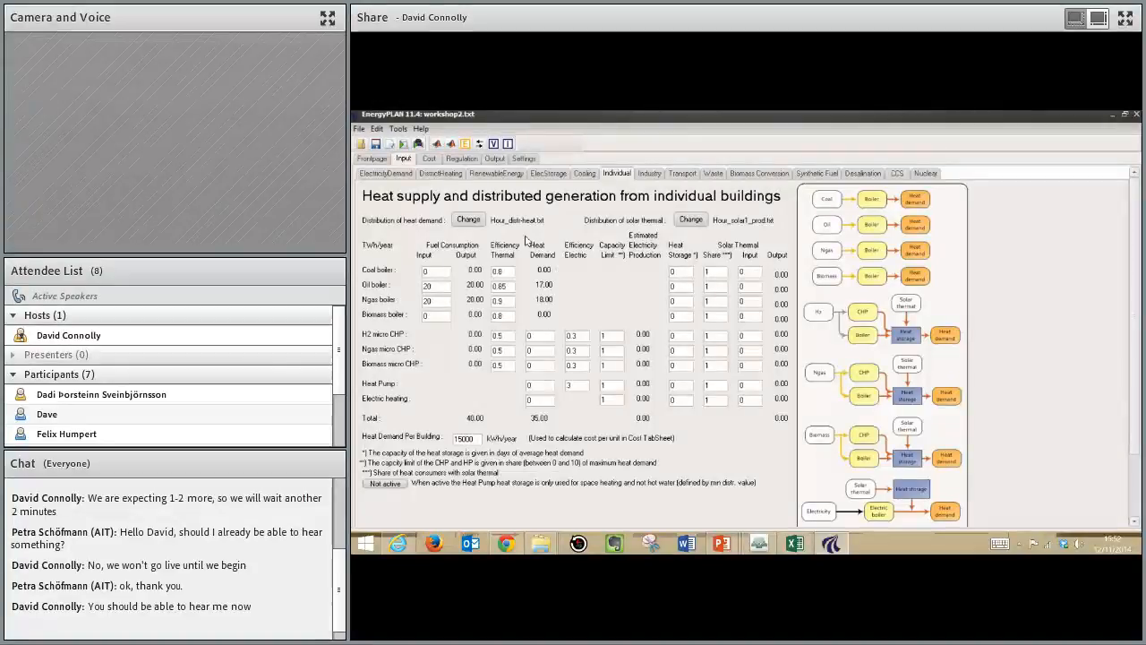
# Step: Re-enter 6.1 MEUR per unit as the investment cost of the individual boilers
pyautogui.click(430, 159)
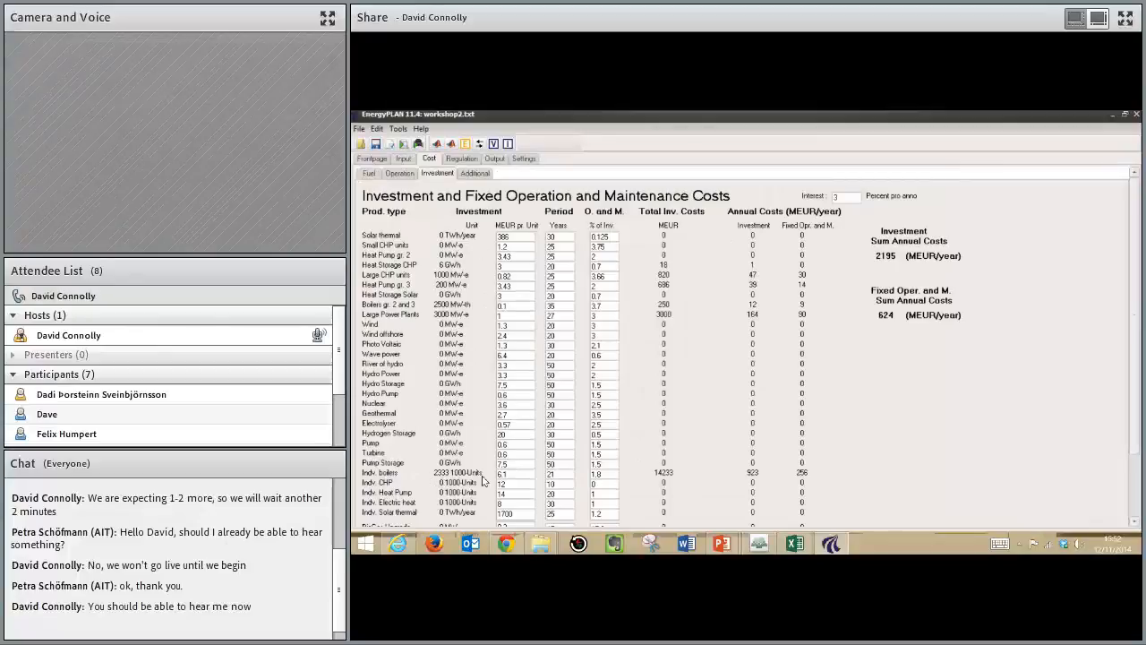
pyautogui.moveTo(519, 475); pyautogui.dragTo(435, 476)
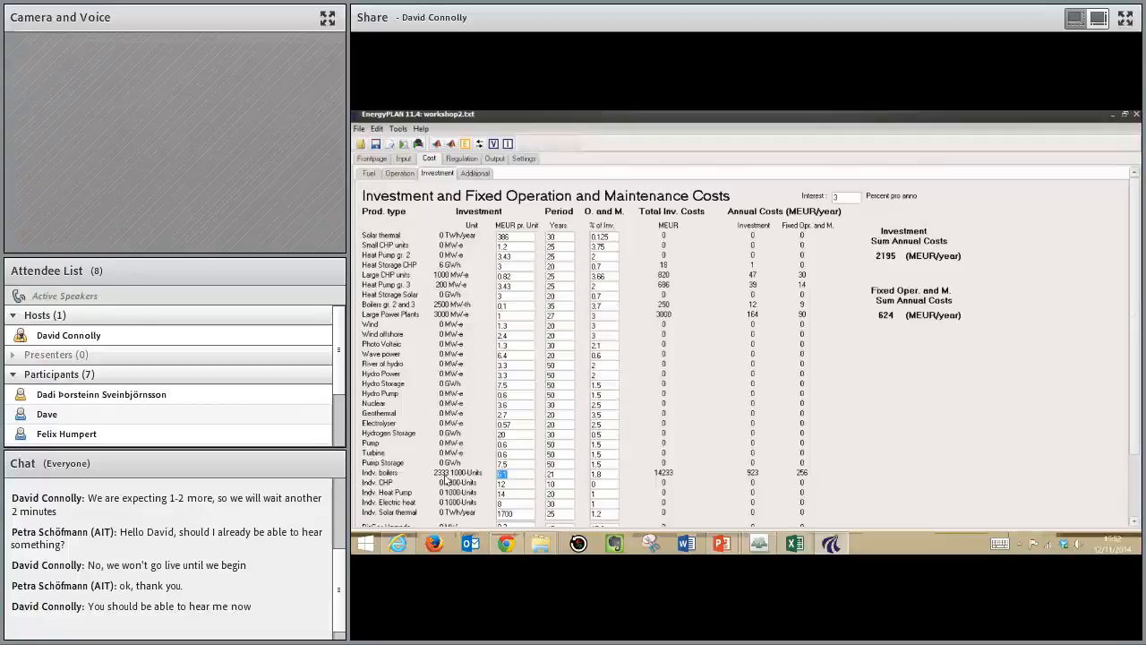
pyautogui.click(518, 478)
pyautogui.doubleClick(502, 475)
pyautogui.write('6.1')
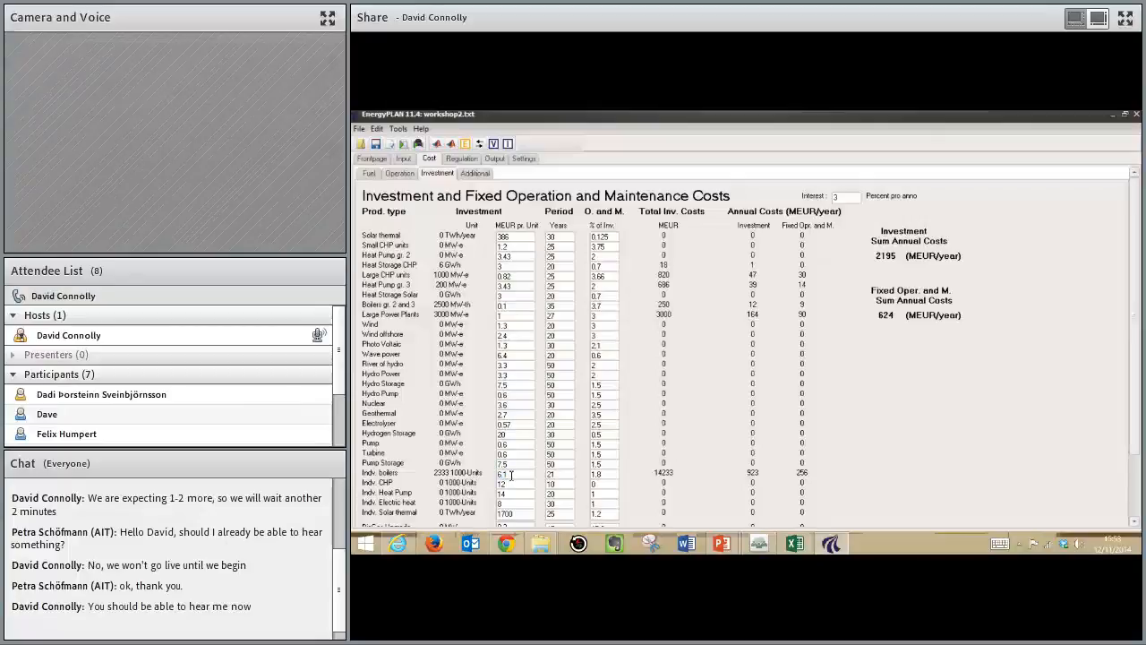
pyautogui.doubleClick(512, 475)
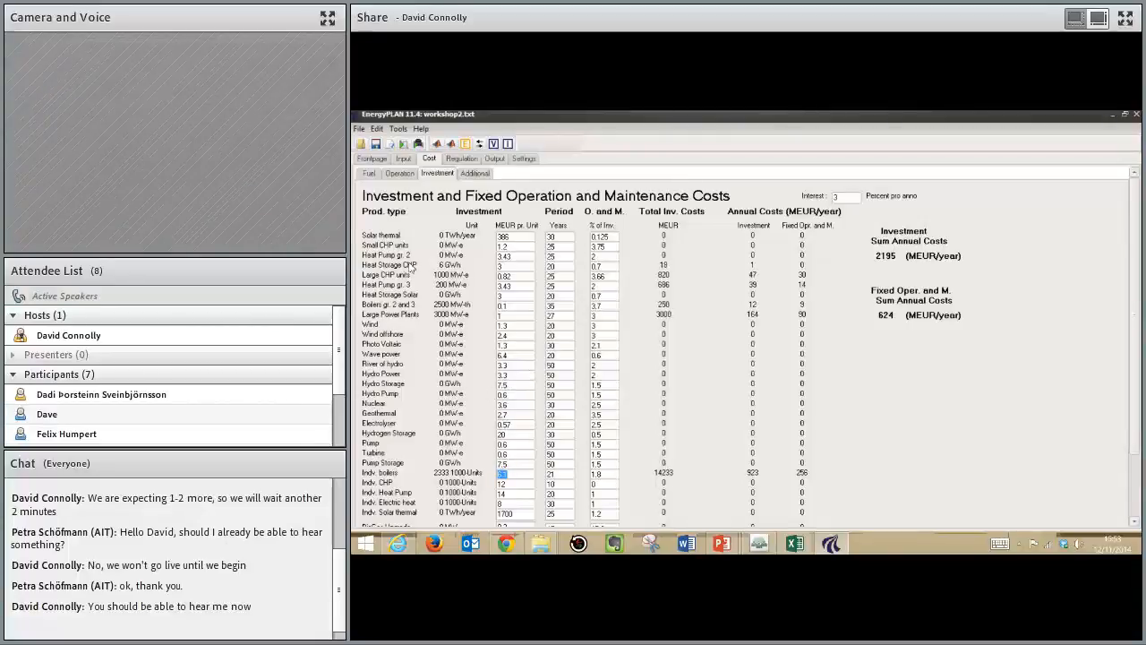
# Step: Recheck the Ngas boiler fuel input, and run the wind capacity serial calculations for Total Costs to the clipboard
pyautogui.click(404, 160)
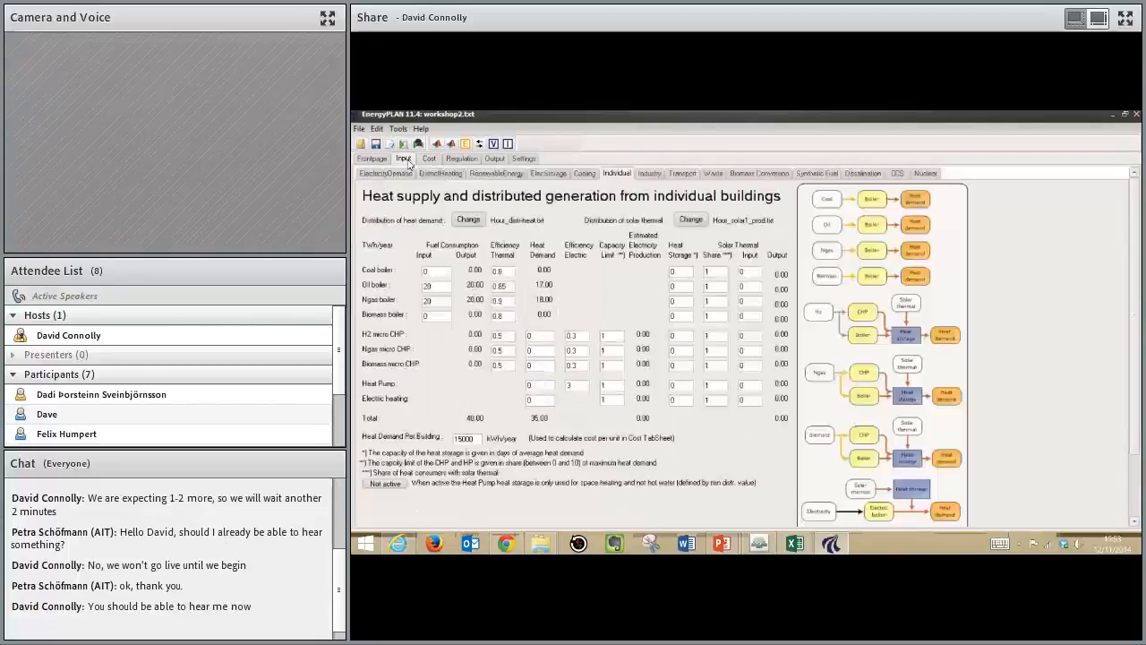
pyautogui.doubleClick(435, 303)
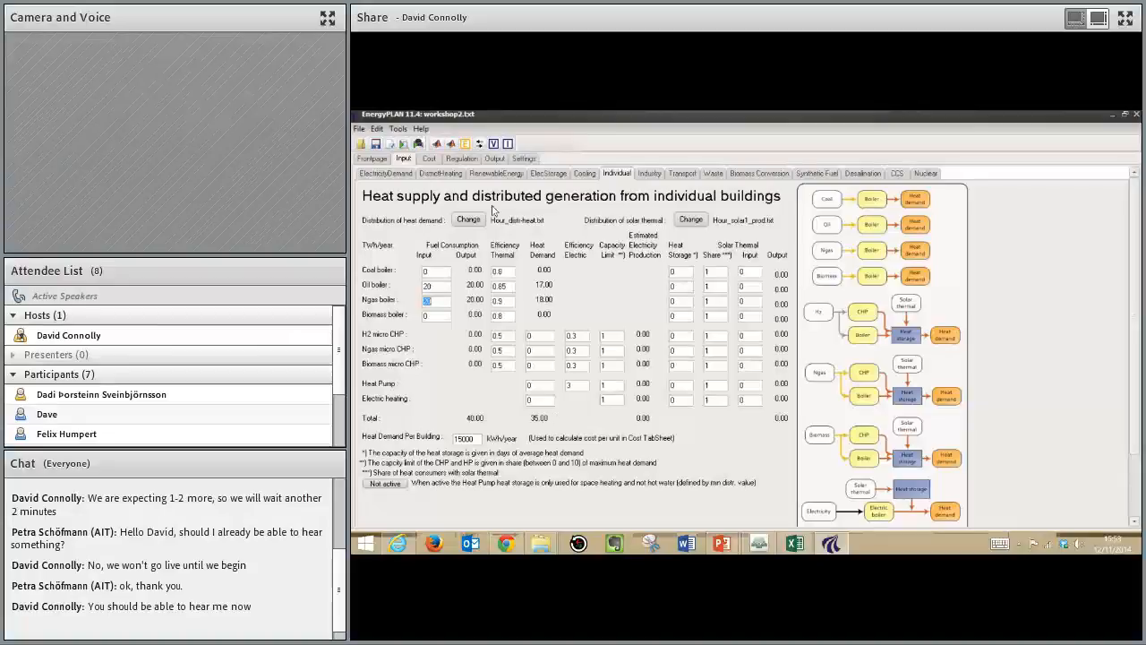
pyautogui.click(494, 158)
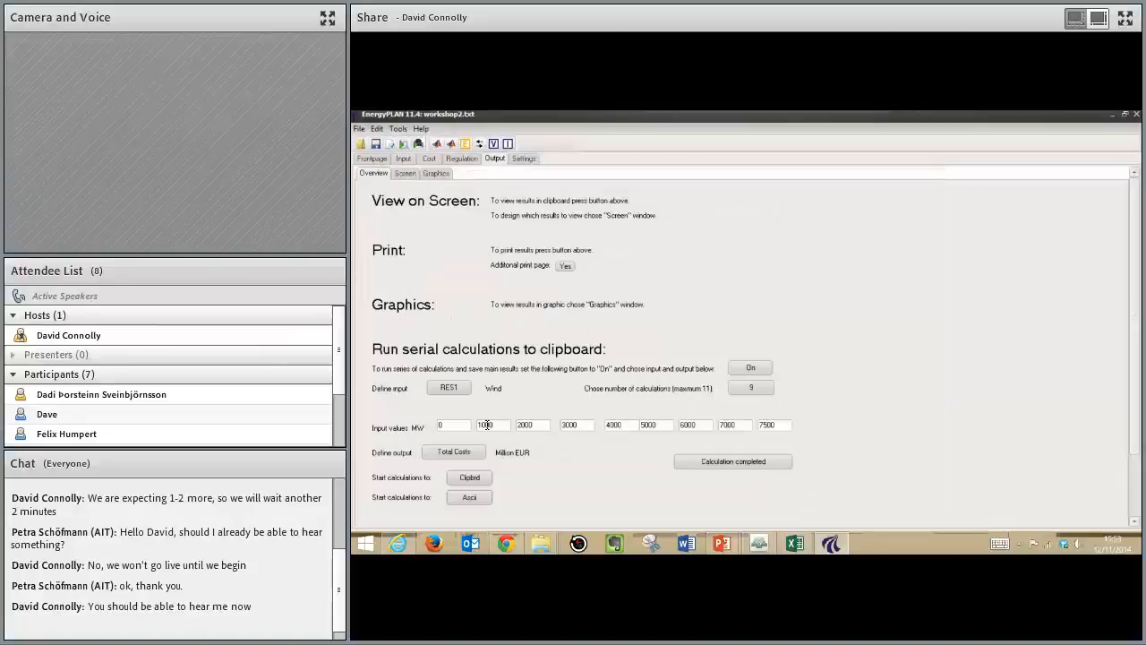
pyautogui.click(470, 488)
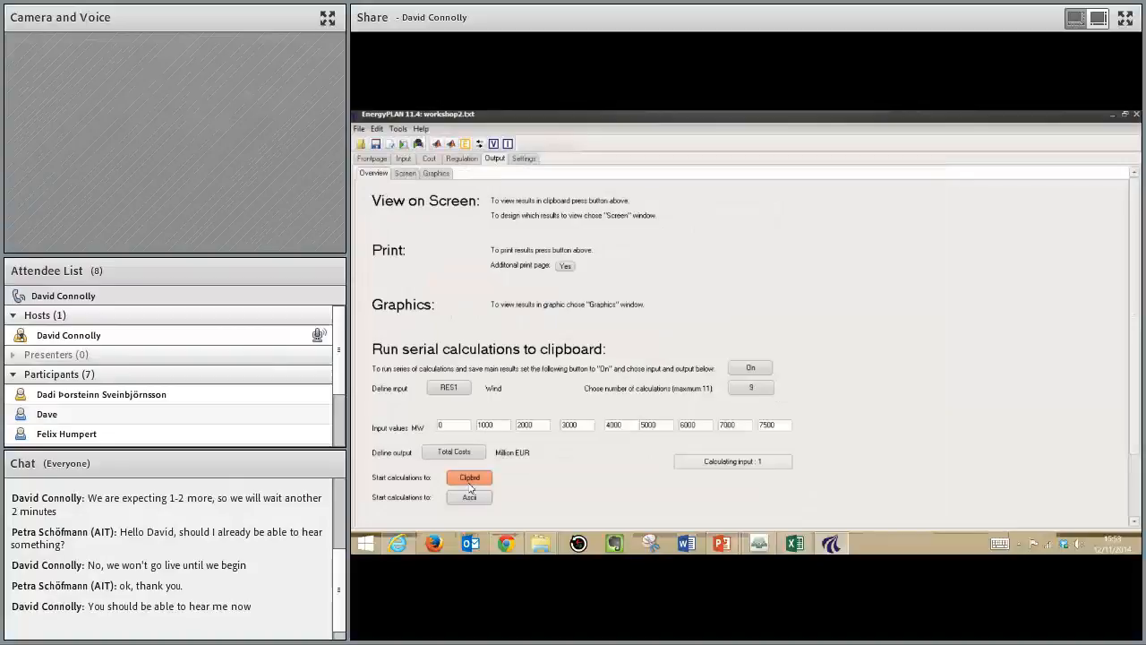
# Step: Switch to Excel and enter "Individual Heating" in J3 and "Reference: 20 TWh of Oil and Gas" in J4
pyautogui.click(795, 543)
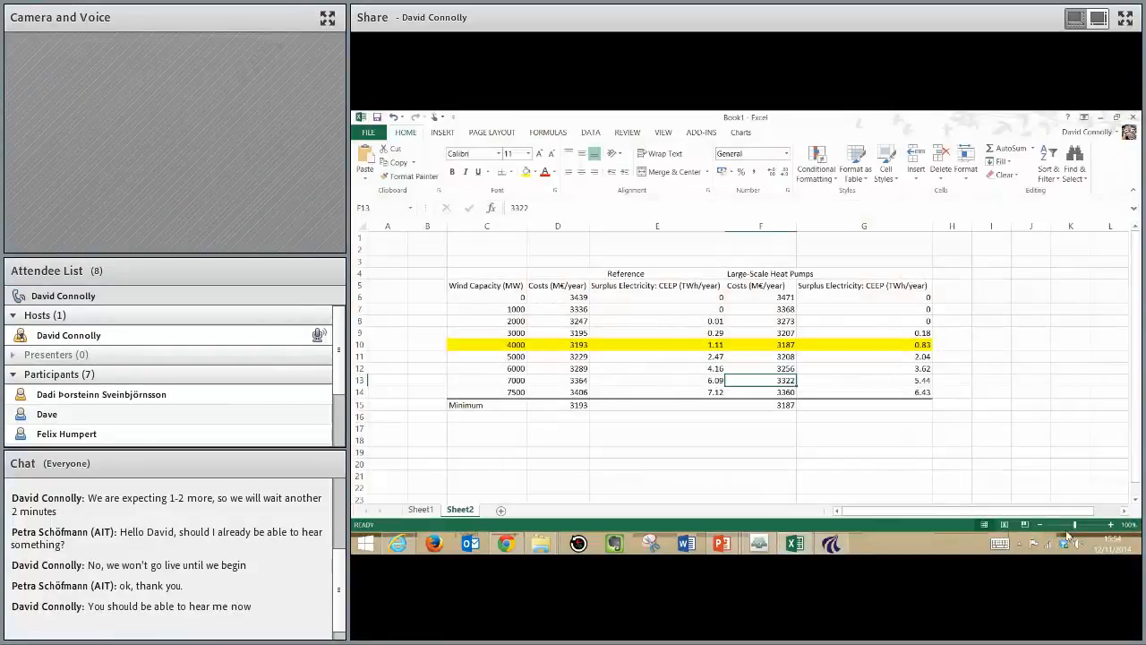
pyautogui.click(1041, 526)
pyautogui.click(1040, 525)
pyautogui.click(894, 256)
pyautogui.write('Indiiv')
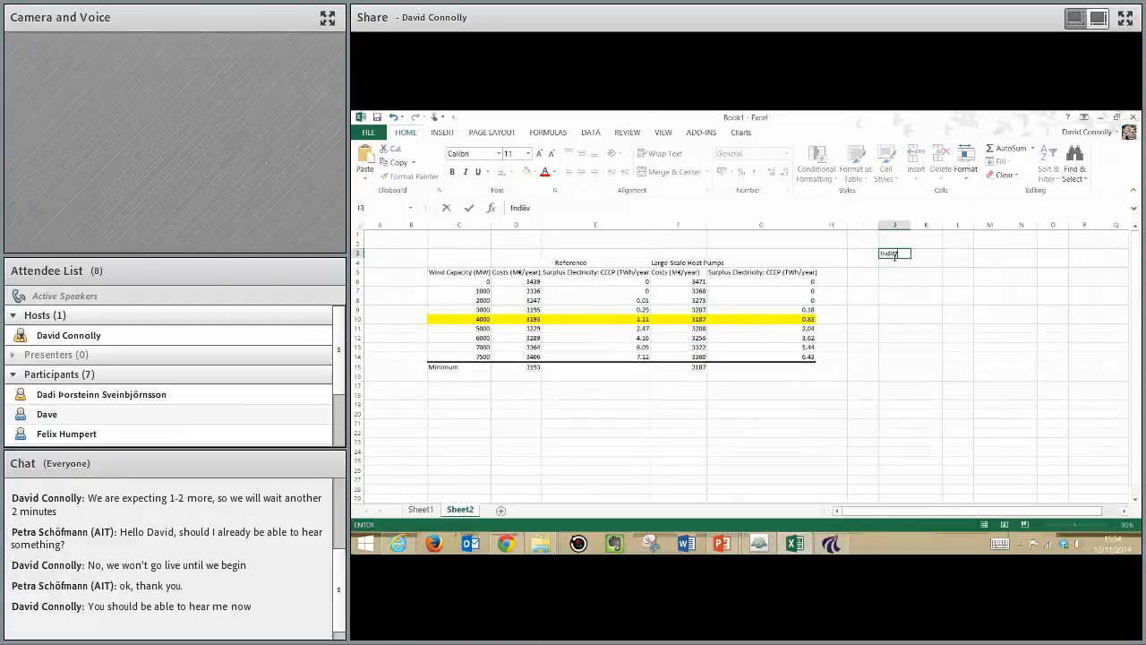
pyautogui.press('BackSpace')
pyautogui.press('BackSpace')
pyautogui.write('vidual Heating')
pyautogui.press('Return')
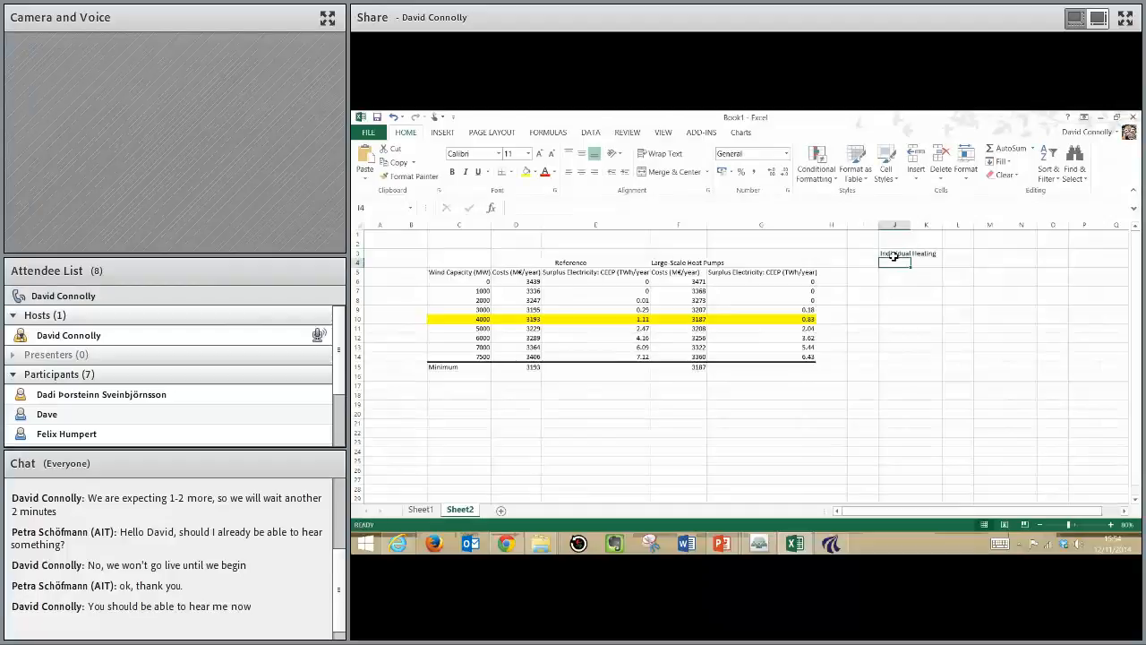
pyautogui.write('Reference')
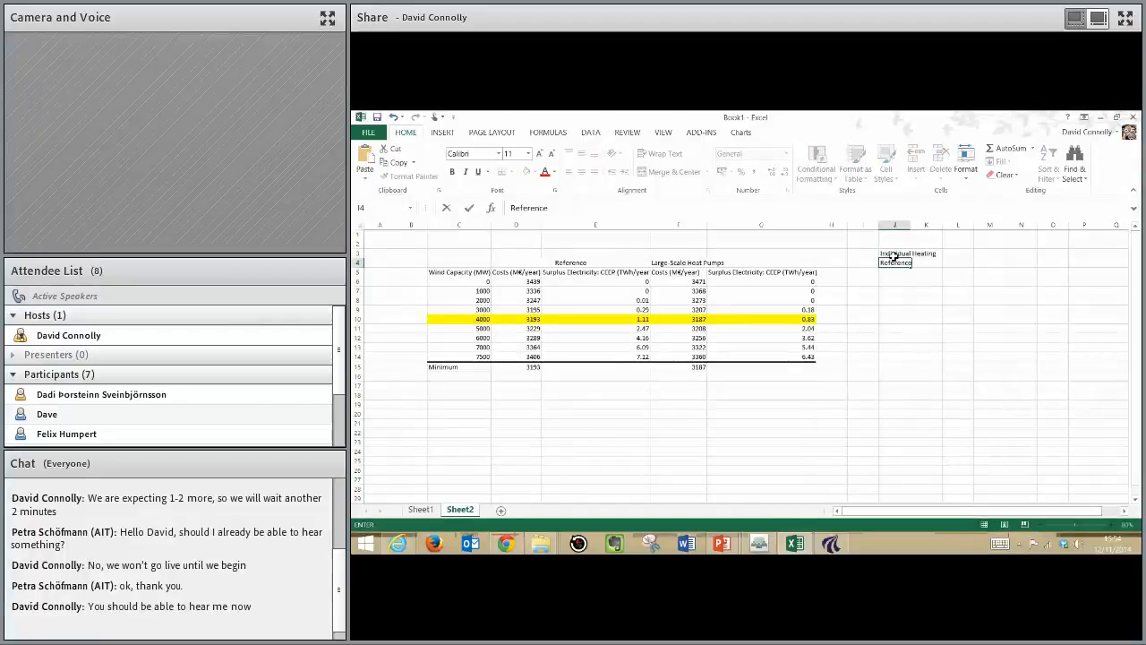
pyautogui.write(': 20 TW')
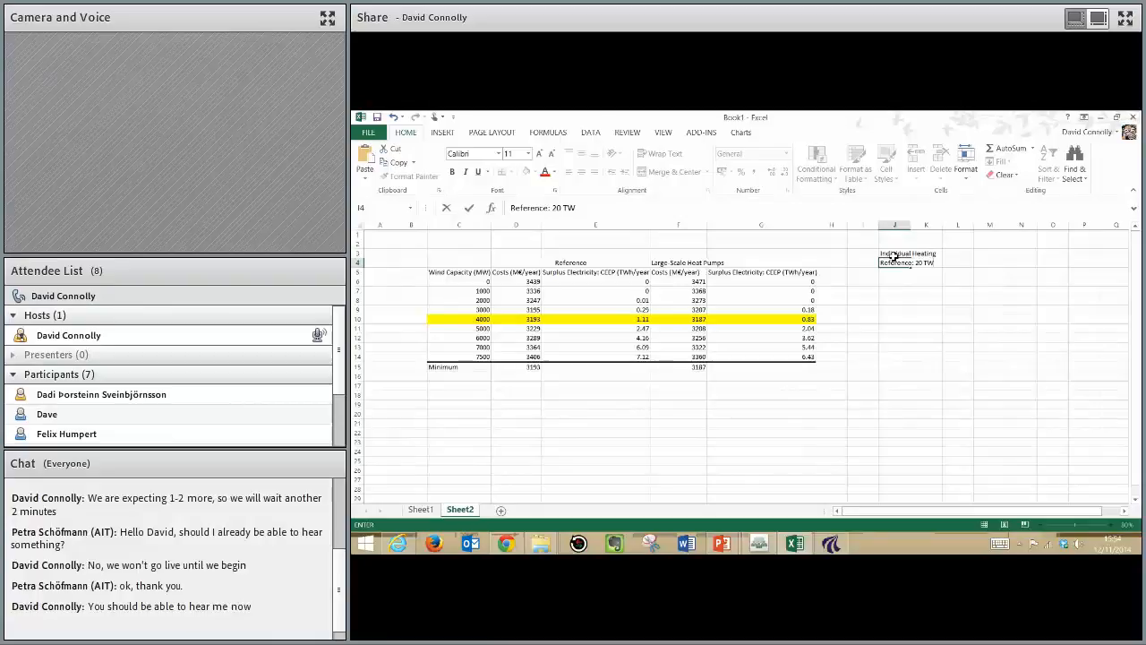
pyautogui.write('h of Oil and Gas')
pyautogui.press('Return')
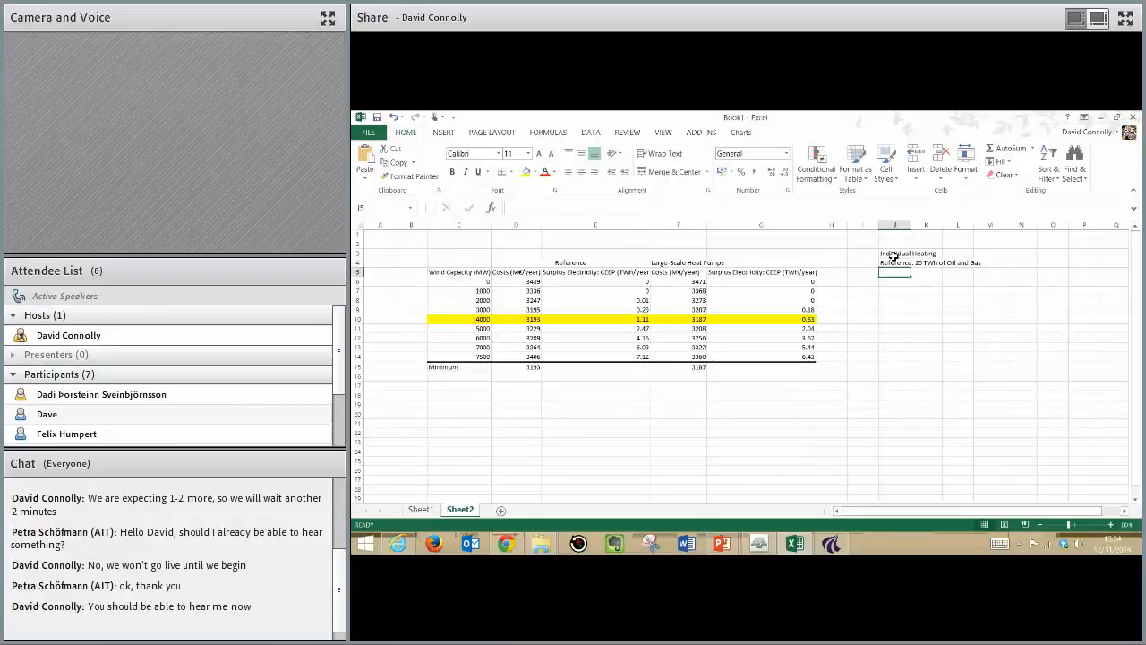
# Step: Add the heading "Costs (M€/year)" in J5 and paste the calculated total costs beneath it
pyautogui.write('Costs (M€/ye')
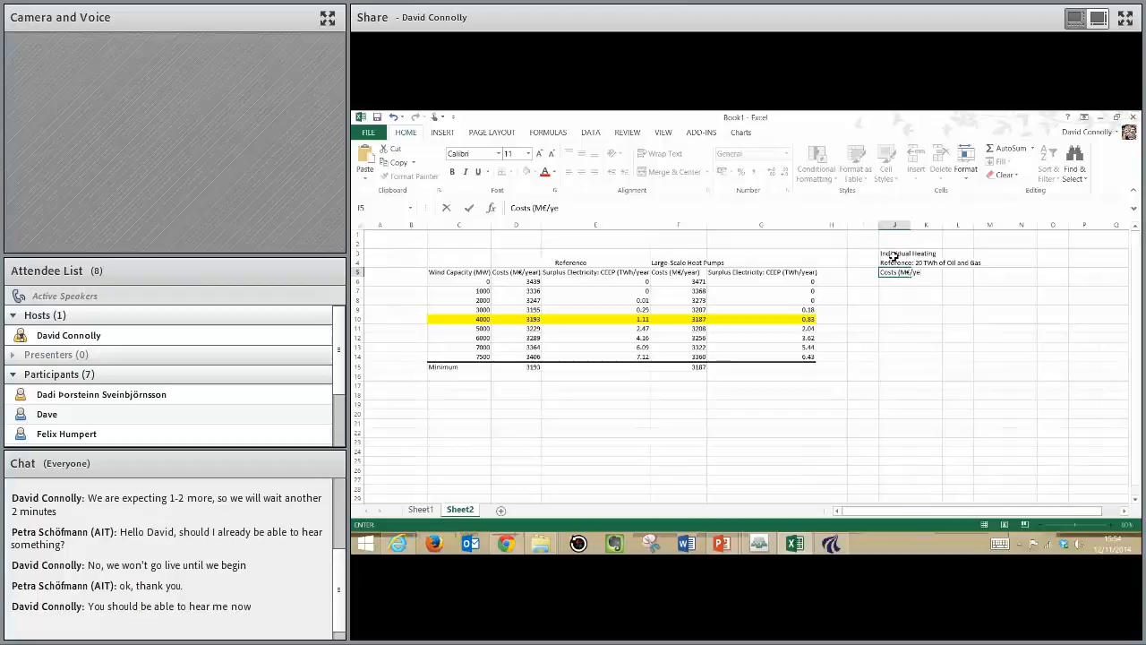
pyautogui.write('ar)')
pyautogui.press('Return')
pyautogui.hotkey('ctrl', 'v')
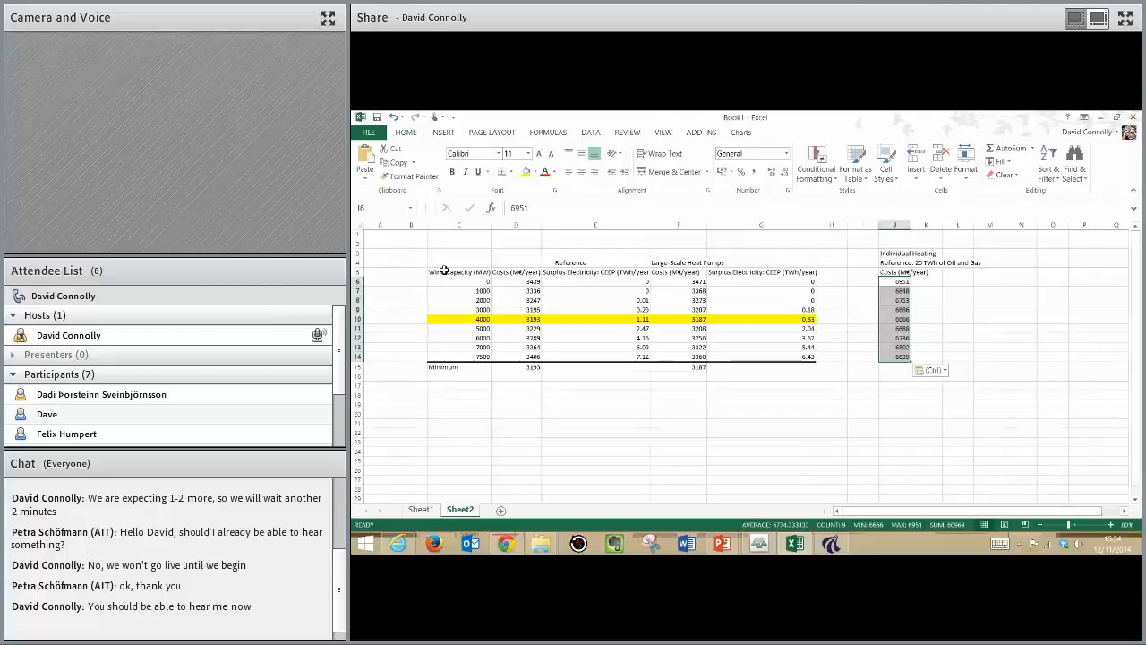
# Step: Copy the Wind Capacity column, from its heading to the Minimum label, beside the new costs starting in I5
pyautogui.moveTo(448, 271); pyautogui.dragTo(457, 367)
pyautogui.hotkey('ctrl', 'c')
pyautogui.click(867, 273)
pyautogui.hotkey('ctrl', 'v')
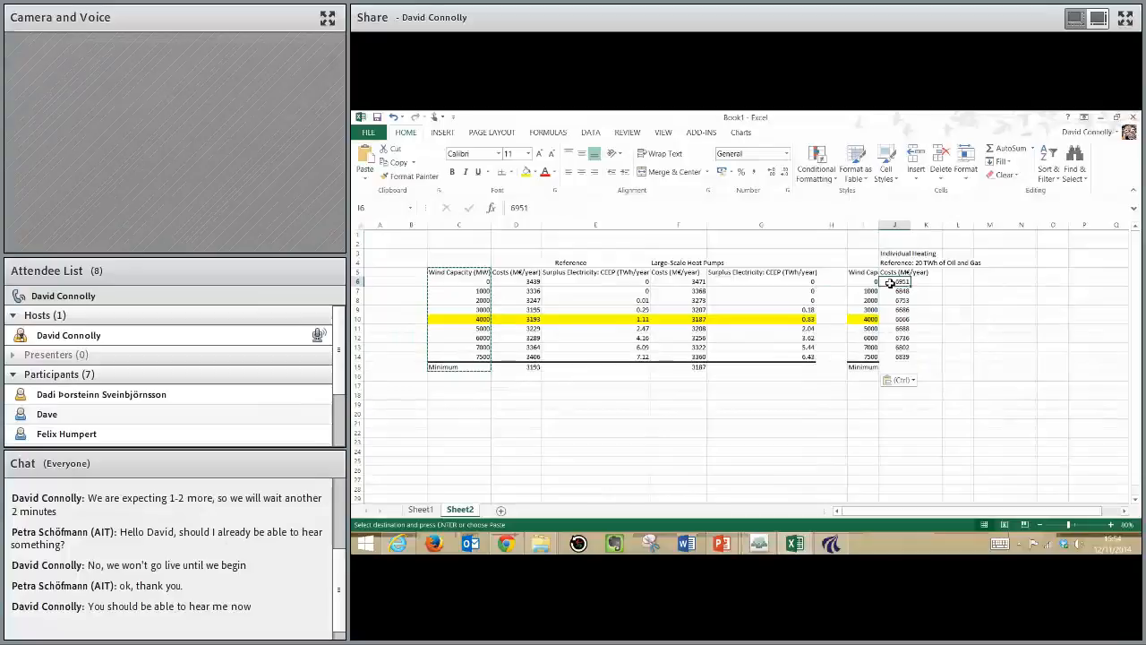
# Step: Compare the new individual heating costs with the Large-Scale Heat Pumps costs
pyautogui.moveTo(896, 262); pyautogui.dragTo(900, 357)
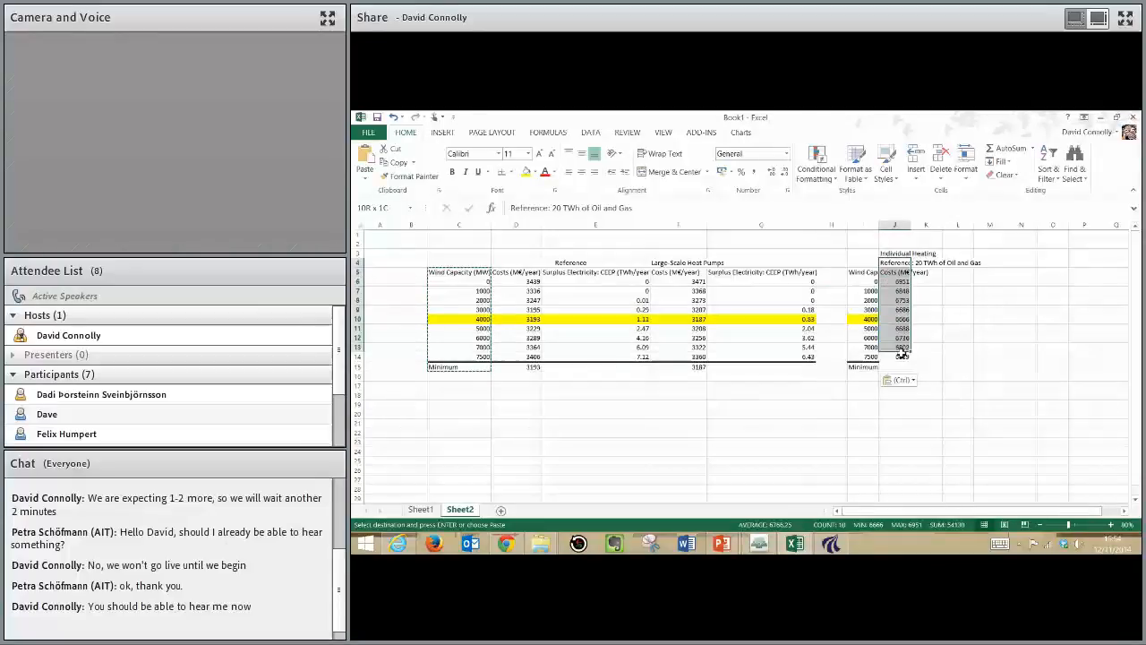
pyautogui.moveTo(685, 263); pyautogui.dragTo(691, 367)
pyautogui.moveTo(681, 257)
pyautogui.mouseDown()
pyautogui.moveTo(688, 322)
pyautogui.moveTo(688, 262)
pyautogui.mouseUp()
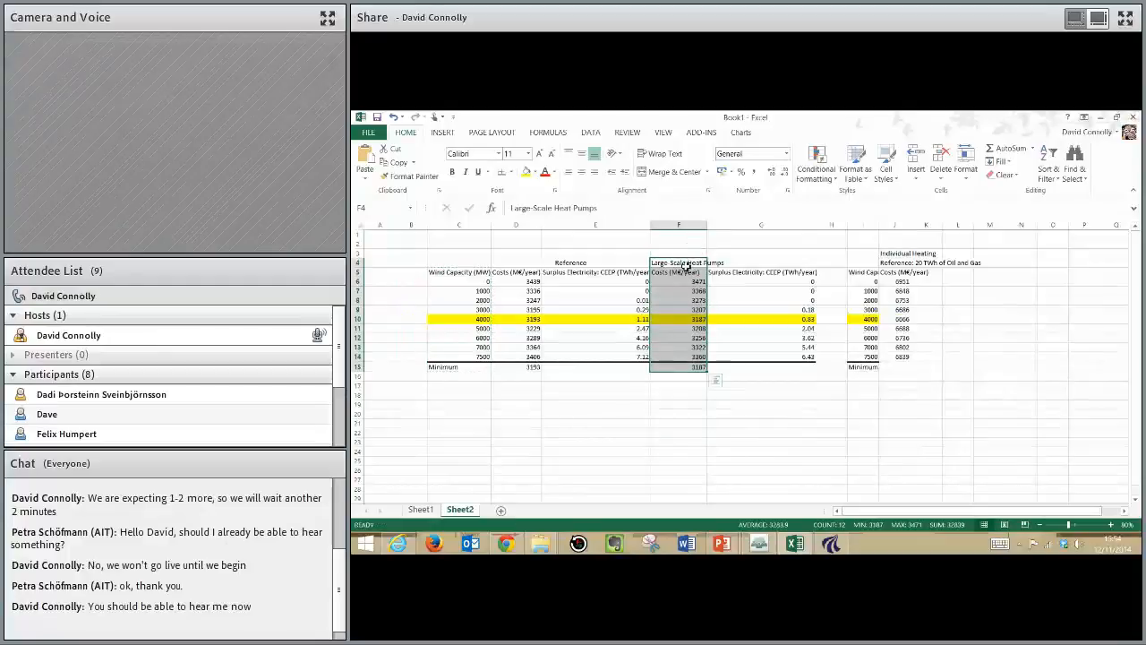
pyautogui.click(903, 282)
pyautogui.click(692, 281)
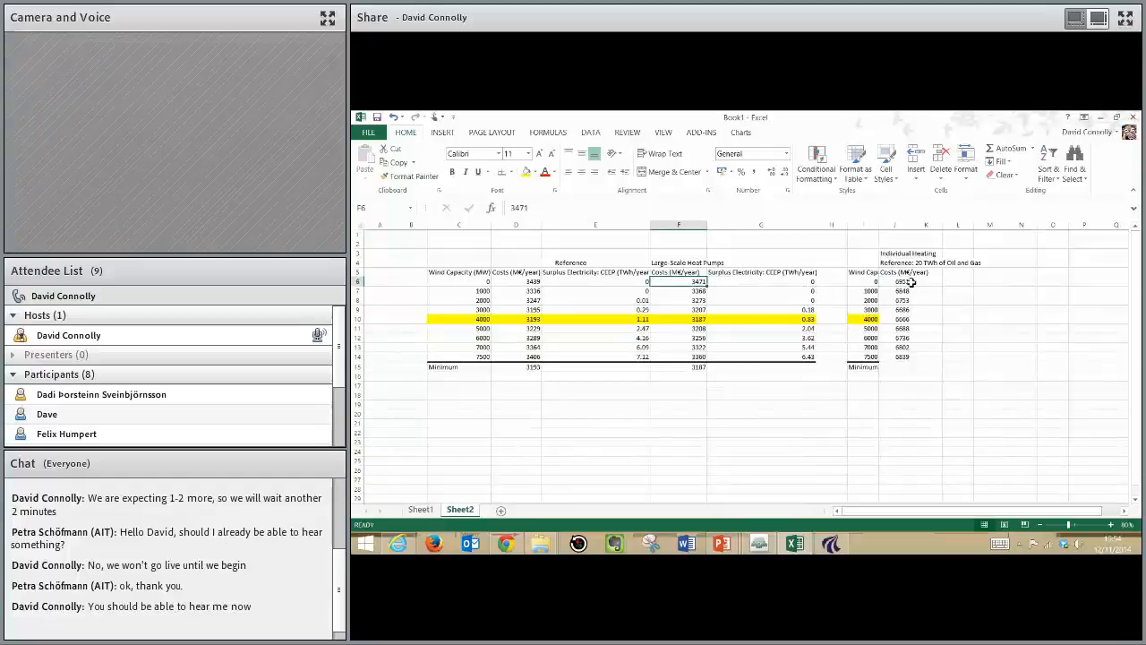
# Step: Autofit the width of the individual heating costs column
pyautogui.click(909, 282)
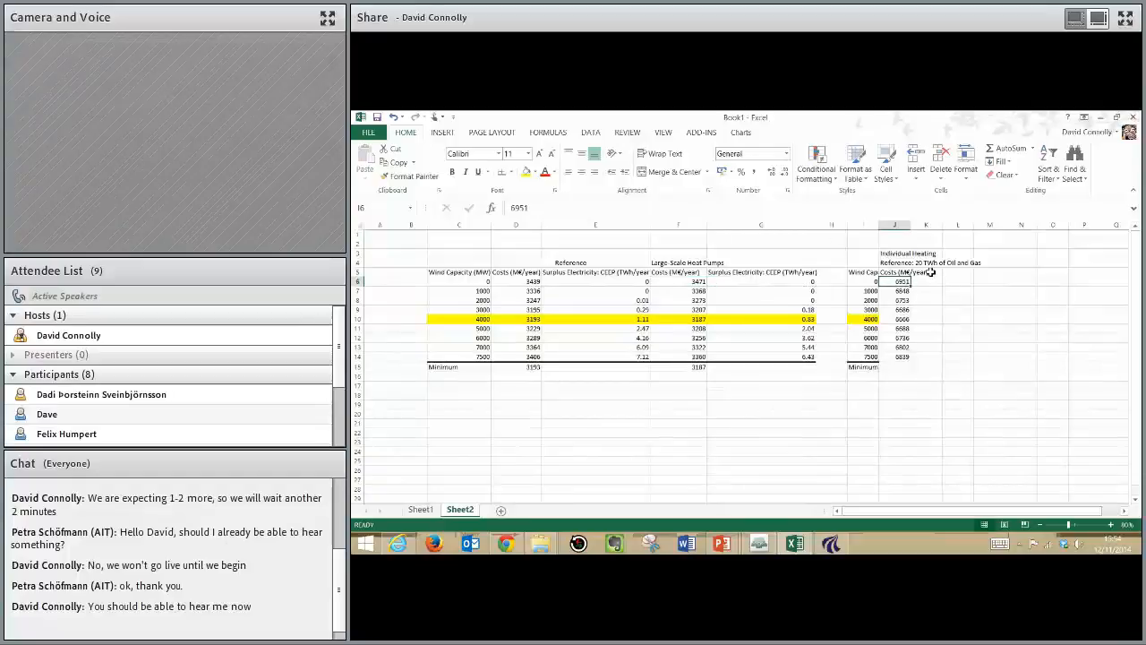
pyautogui.hotkey('alt', 'h')
pyautogui.press('o')
pyautogui.press('i')
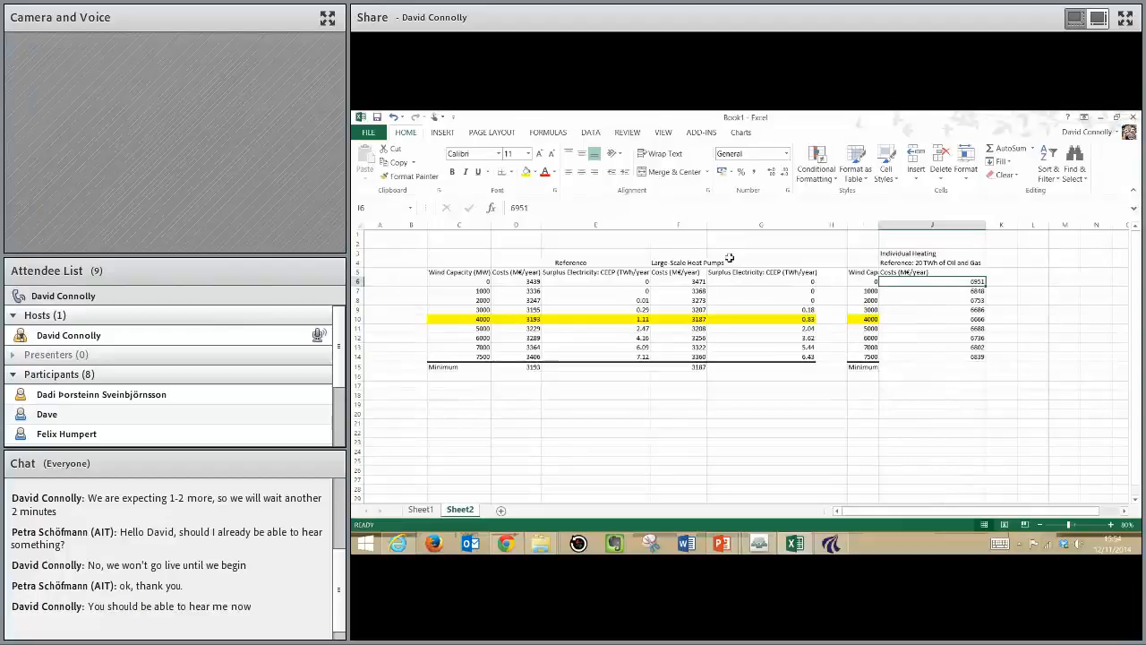
# Step: Enter the heading "CEEP (TWh/year)" in K5 and narrow column J to fit its Costs heading
pyautogui.click(730, 271)
pyautogui.click(998, 274)
pyautogui.write('CF')
pyautogui.write('EP (TWh/year)')
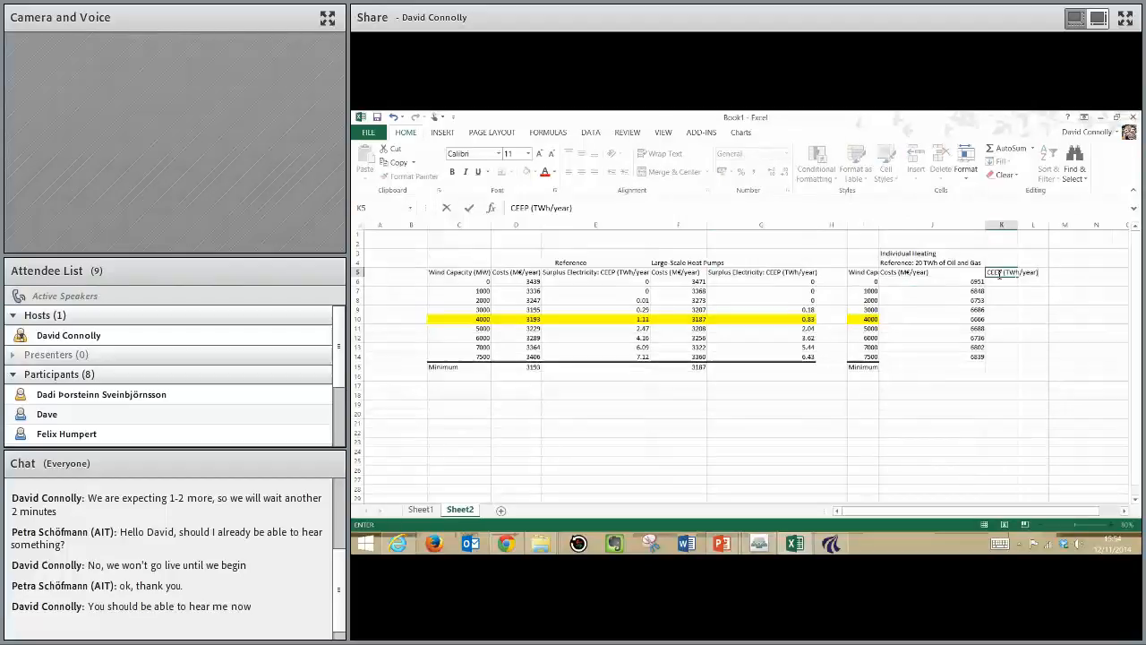
pyautogui.press('Return')
pyautogui.moveTo(990, 226); pyautogui.dragTo(921, 230)
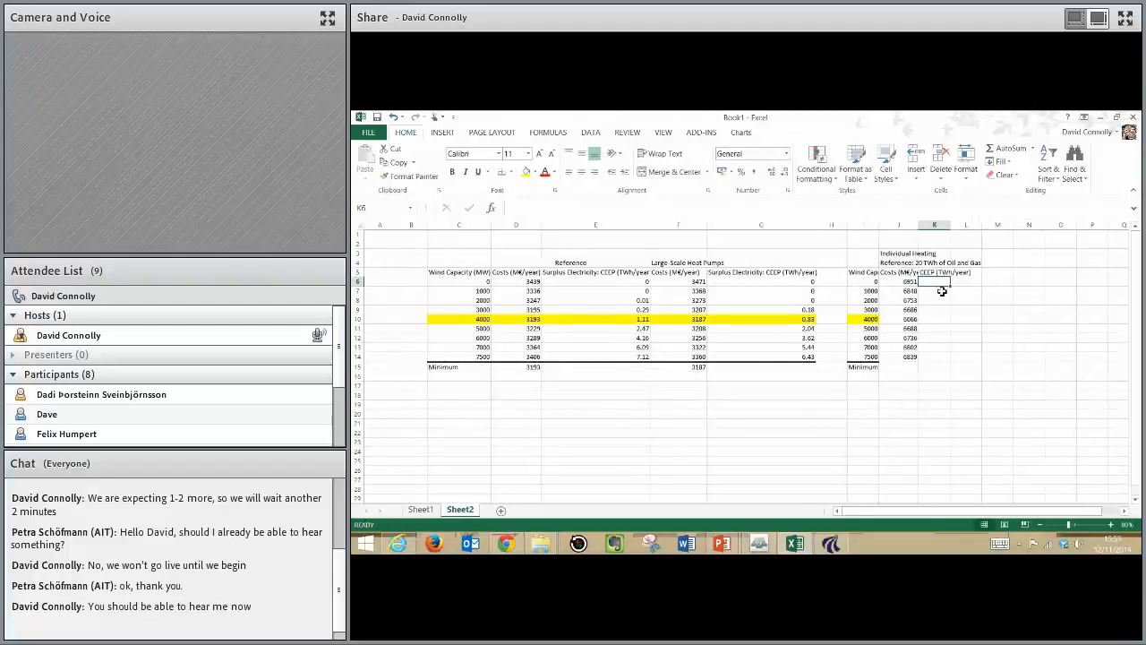
pyautogui.moveTo(919, 226); pyautogui.dragTo(932, 227)
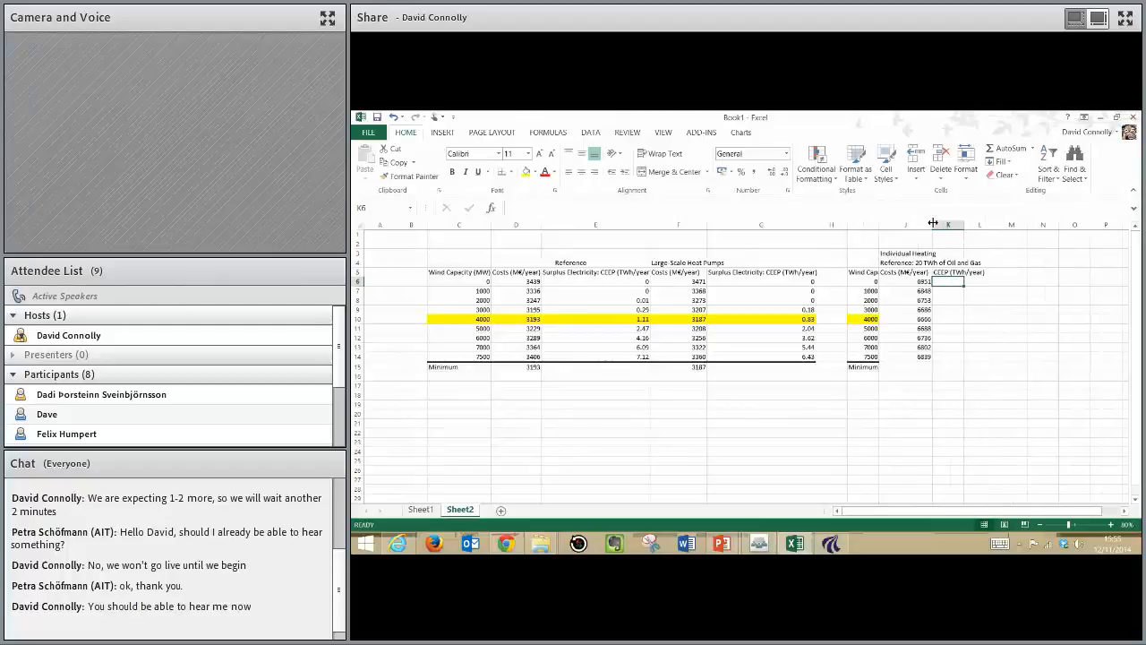
# Step: Run the serial calculations in EnergyPLAN with CEEP as output, and paste the results under the CEEP heading in Excel for review
pyautogui.click(831, 544)
pyautogui.click(462, 453)
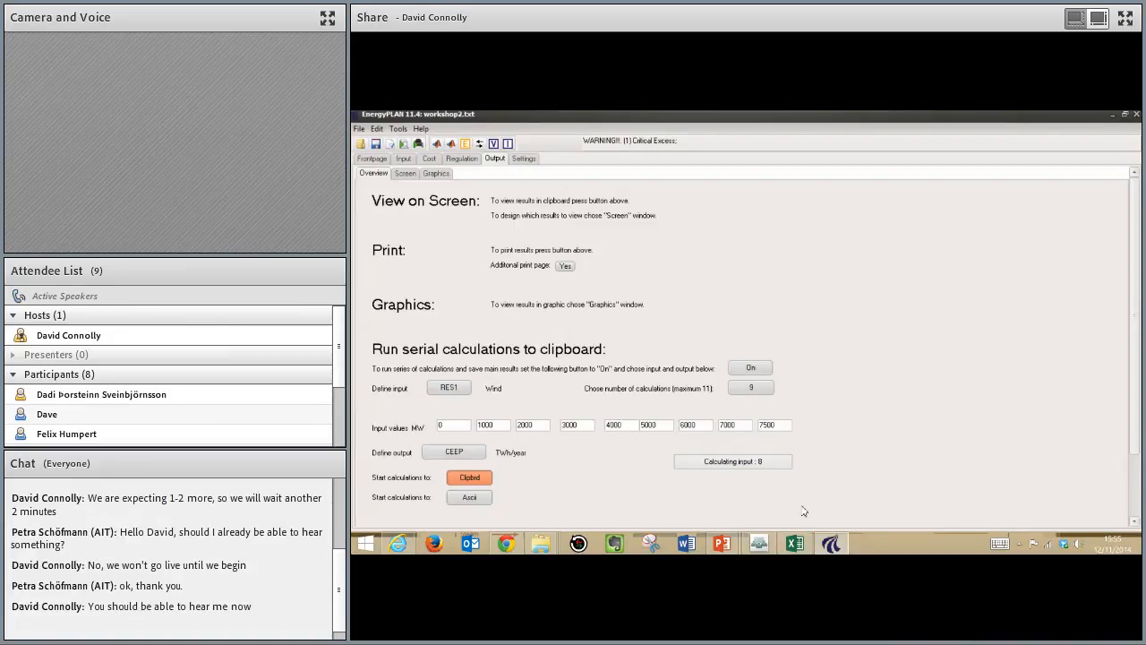
pyautogui.moveTo(796, 544)
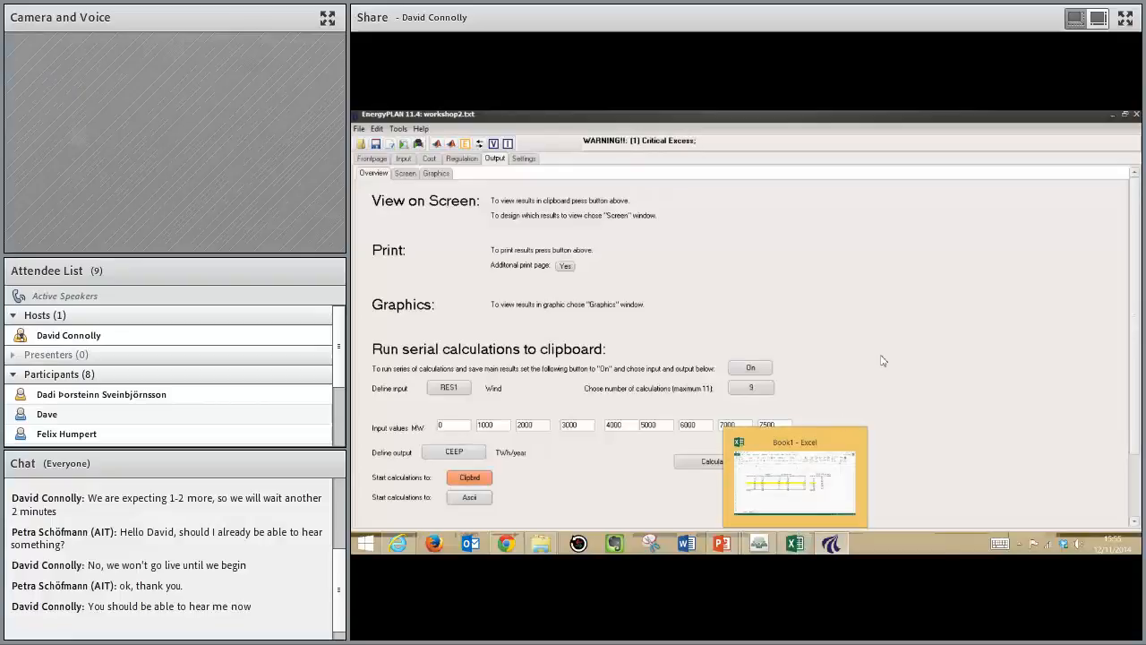
pyautogui.click(797, 544)
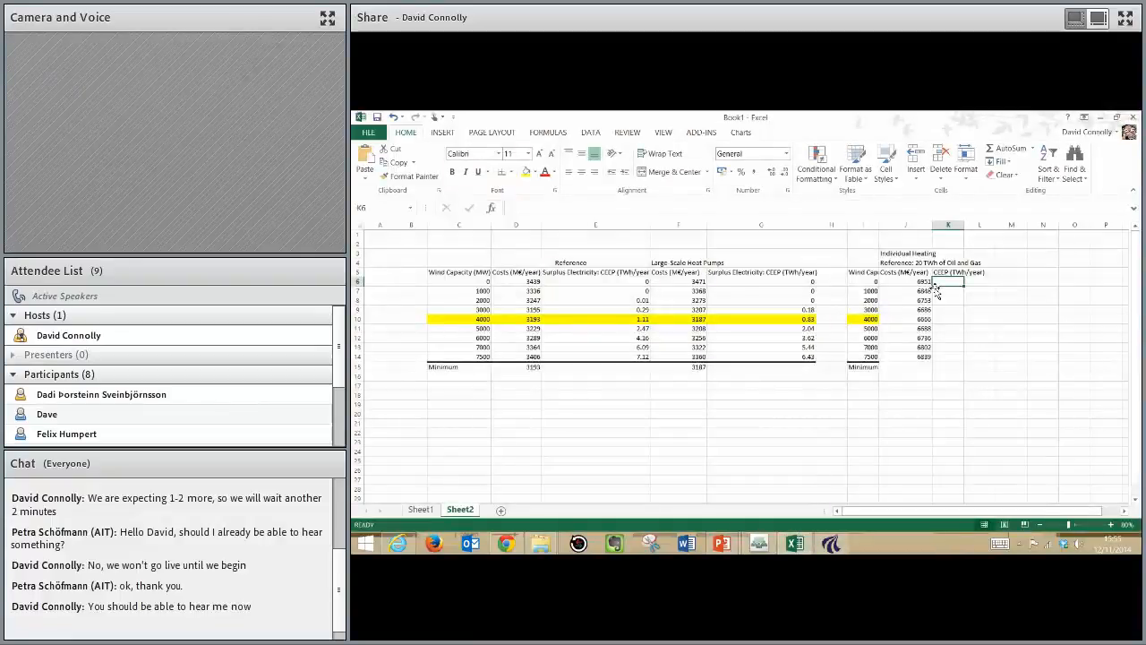
pyautogui.hotkey('ctrl', 'v')
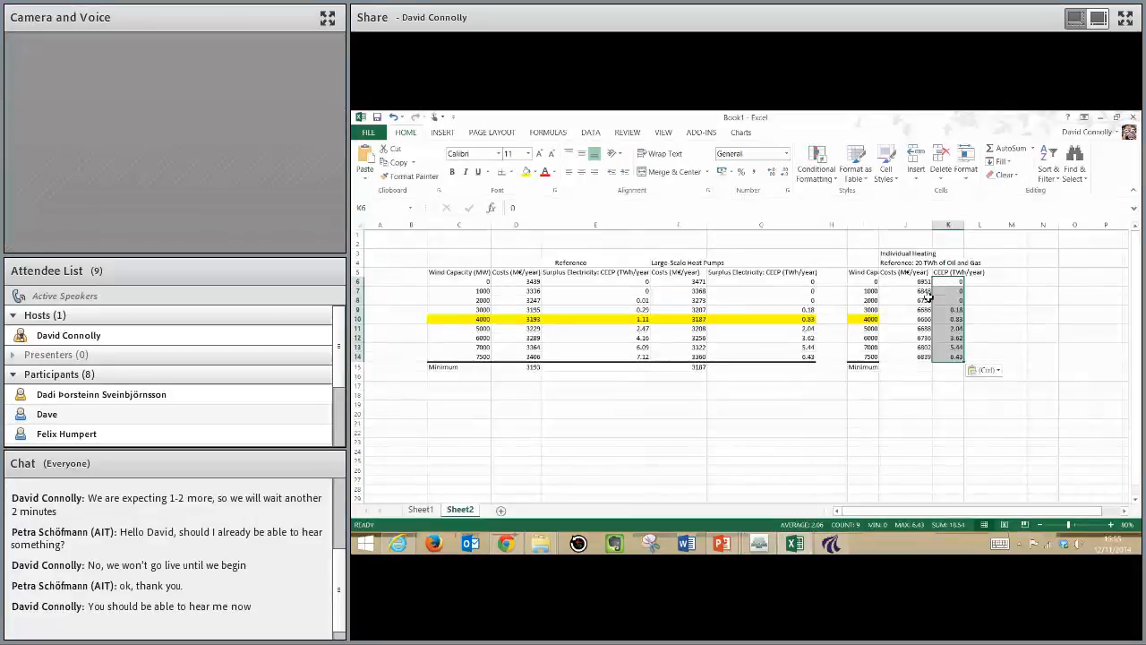
pyautogui.moveTo(876, 358); pyautogui.dragTo(948, 348)
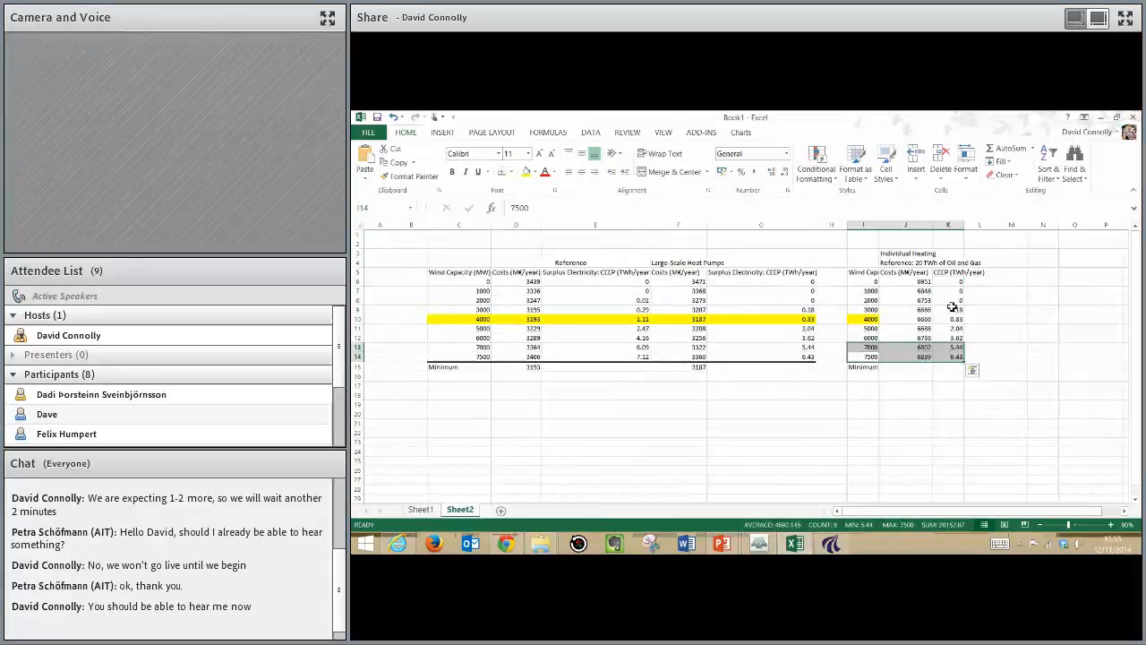
pyautogui.moveTo(954, 310); pyautogui.dragTo(952, 357)
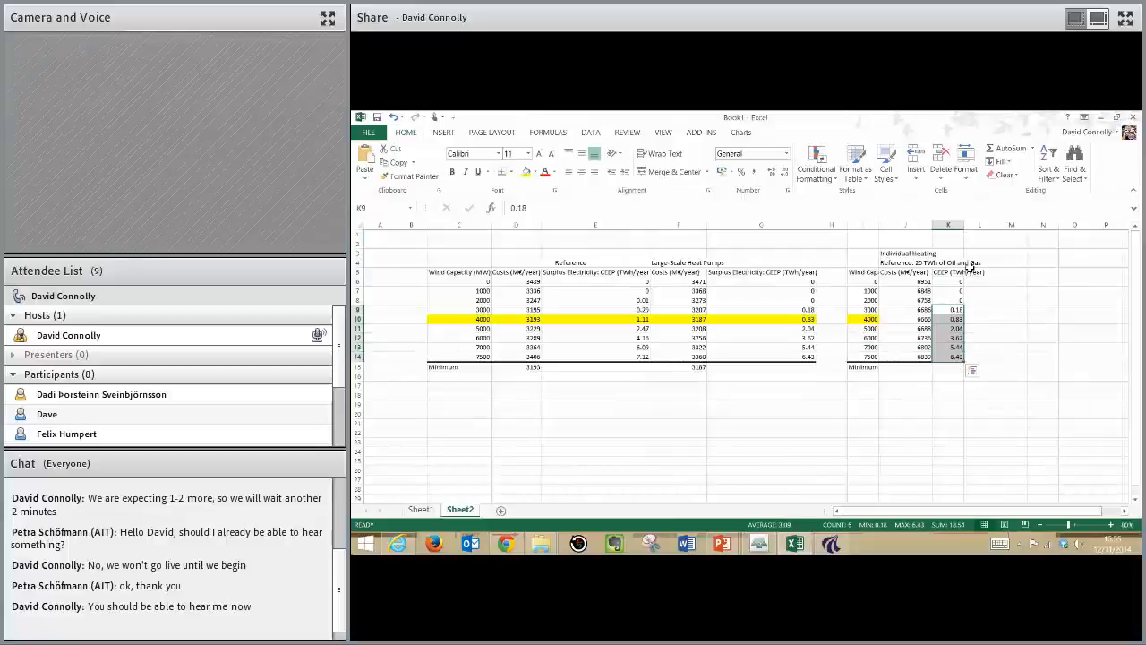
# Step: Widen column K to fit its CEEP heading and enter the heading "20 TWh of HP and Gas" in L4
pyautogui.moveTo(965, 224); pyautogui.dragTo(989, 222)
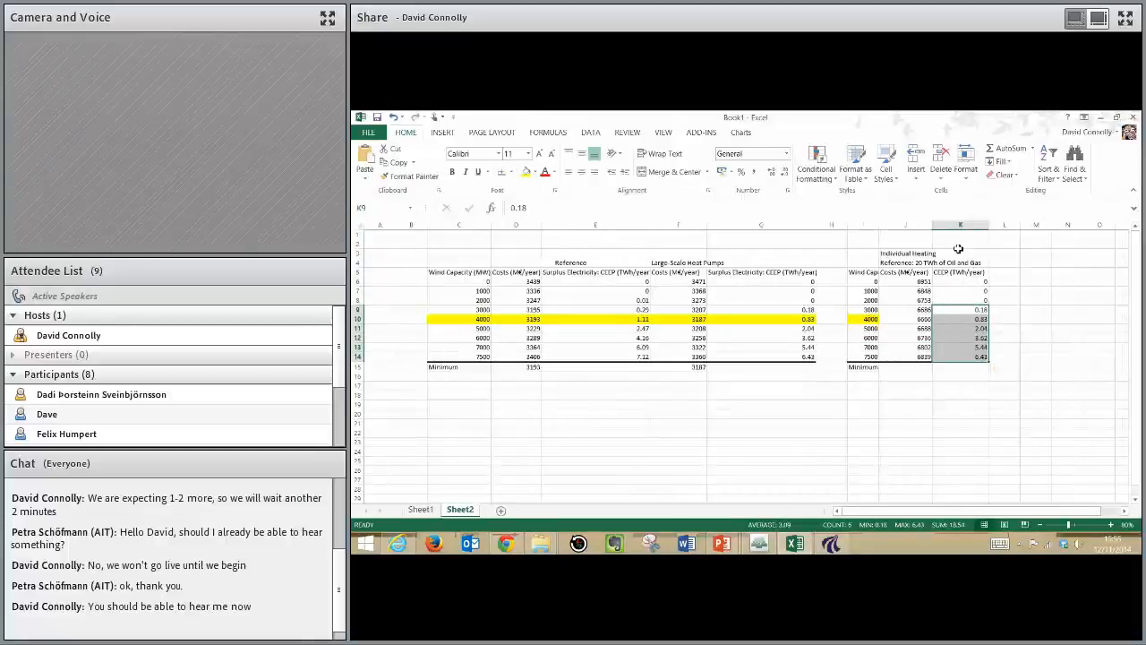
pyautogui.click(904, 263)
pyautogui.click(998, 263)
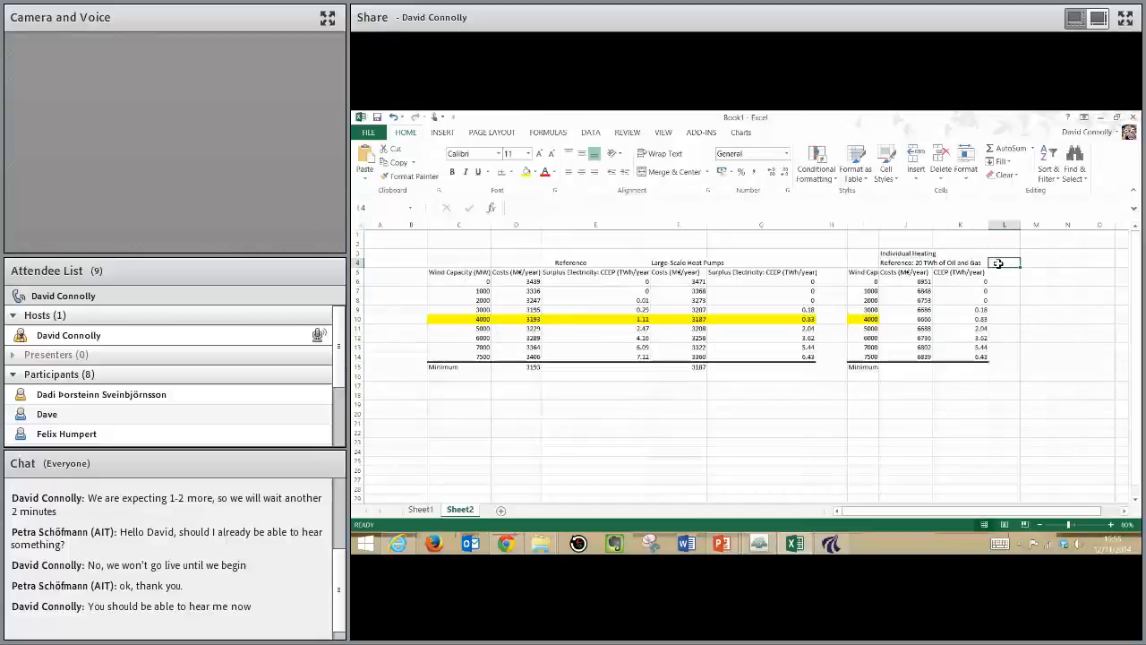
pyautogui.write('20 TWh of HP and Gas')
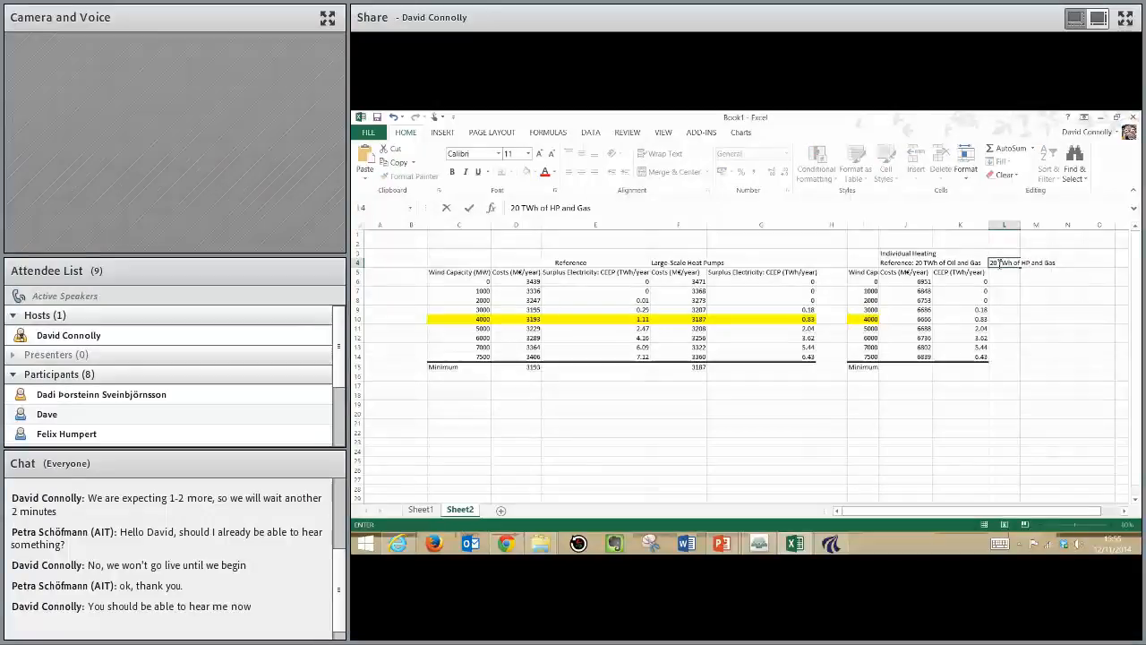
pyautogui.press('Return')
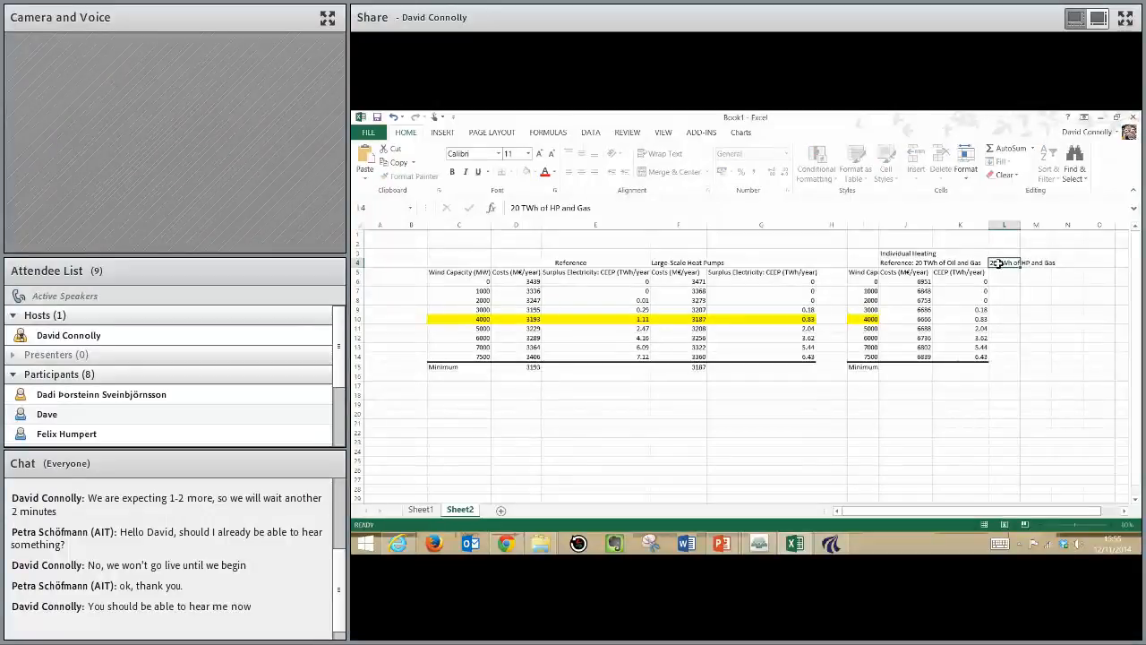
# Step: Copy the "Costs (M€/year)" and "CEEP (TWh/year)" headings from J5:K5 to L5:M5 and autofit columns L and M
pyautogui.press('Left')
pyautogui.press('Left')
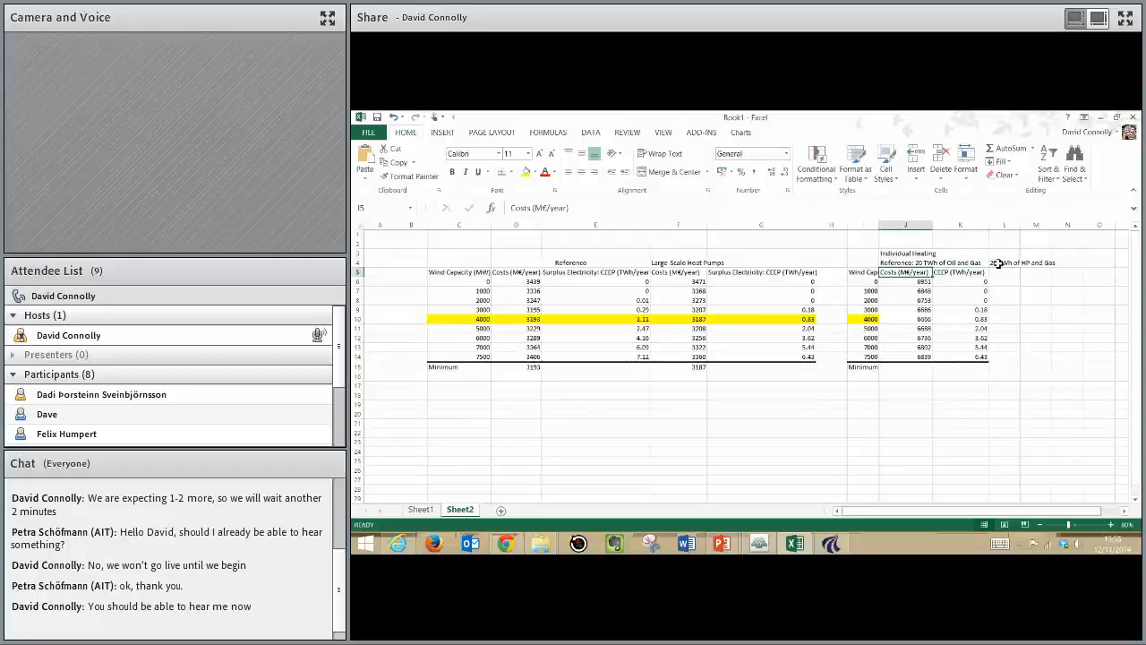
pyautogui.hotkey('shift', 'Right')
pyautogui.hotkey('ctrl', 'c')
pyautogui.press('Right')
pyautogui.press('Right')
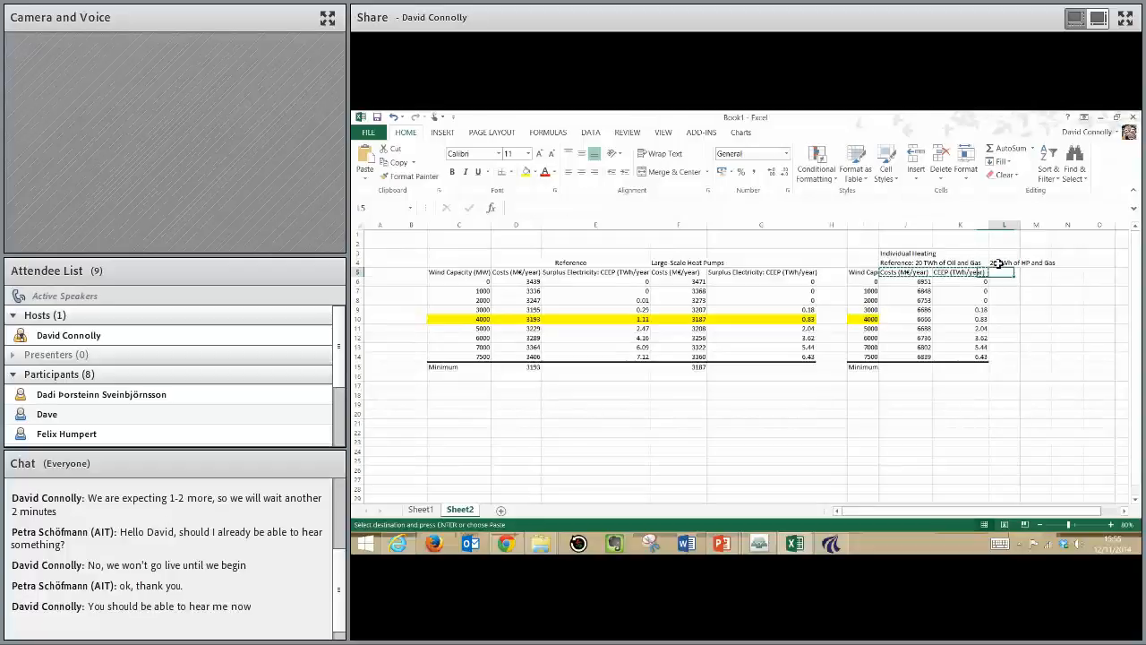
pyautogui.hotkey('ctrl', 'v')
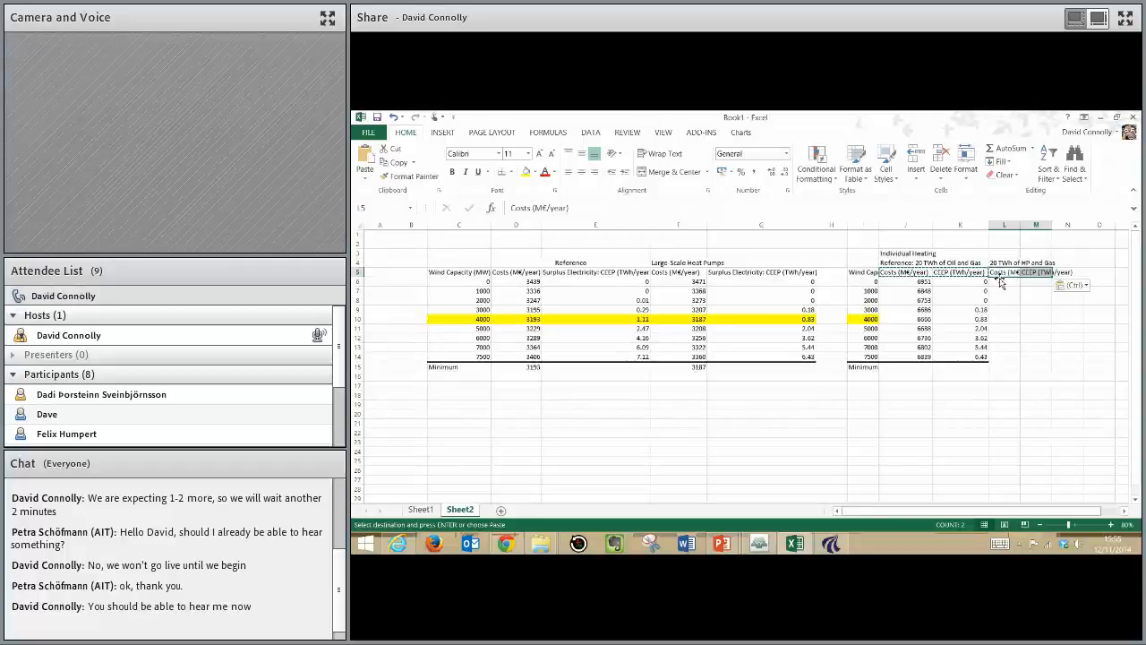
pyautogui.click(1006, 274)
pyautogui.doubleClick(1020, 224)
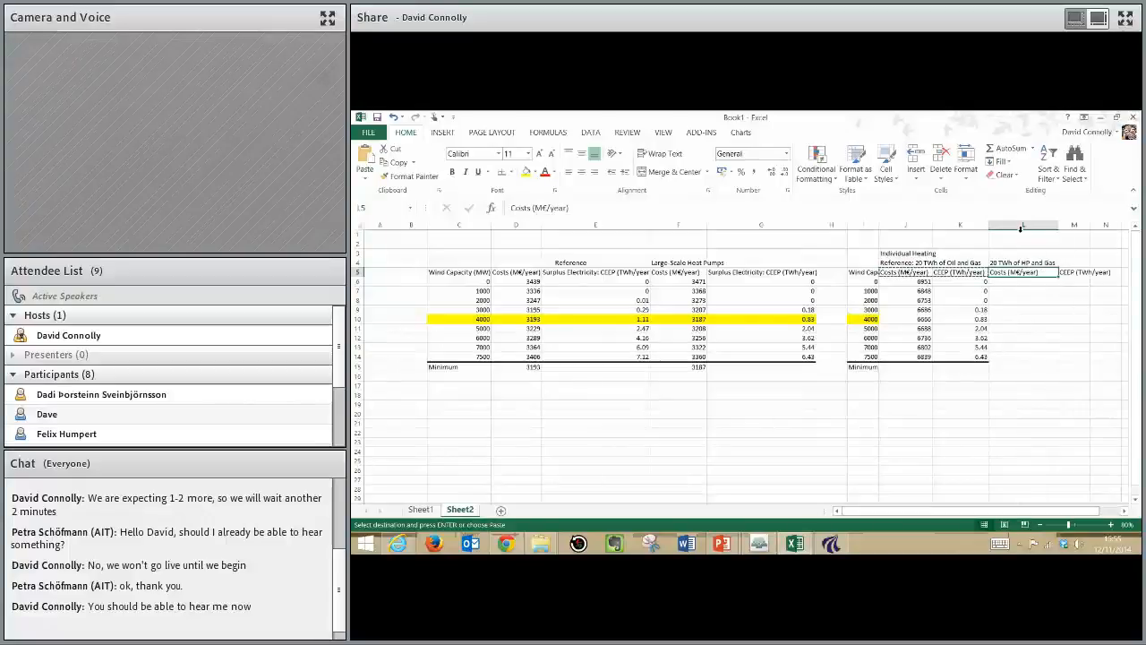
pyautogui.doubleClick(1093, 226)
# Step: Extend the bottom border of row 14 from column K across columns L and M
pyautogui.click(978, 356)
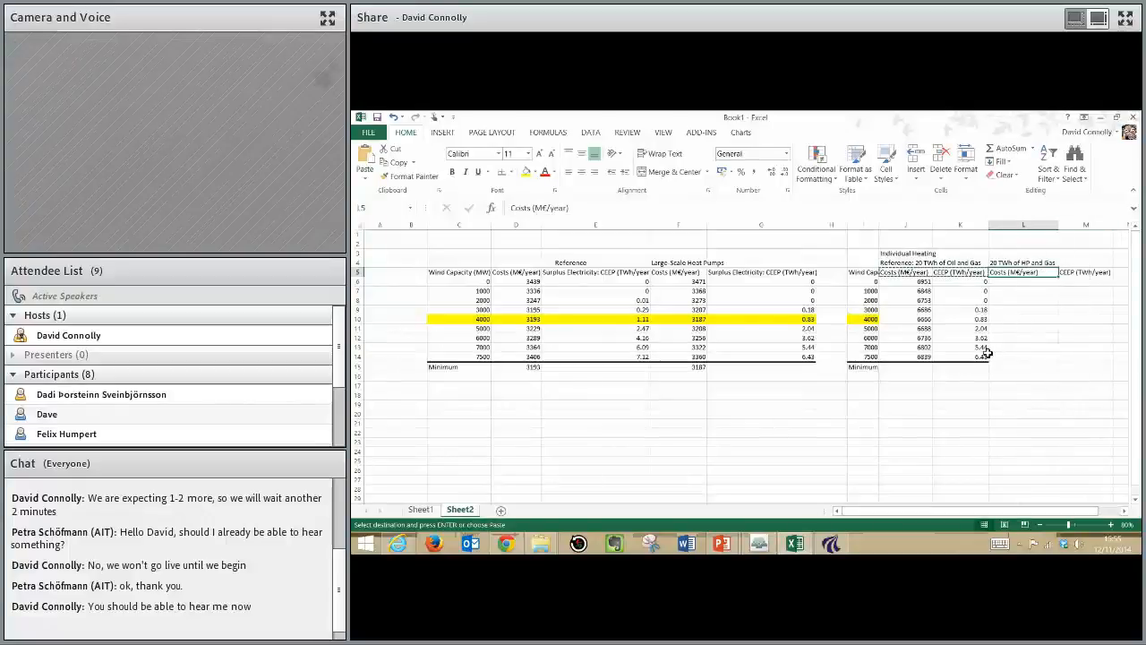
pyautogui.hotkey('shift', 'Right')
pyautogui.hotkey('shift', 'Right')
pyautogui.press('Escape')
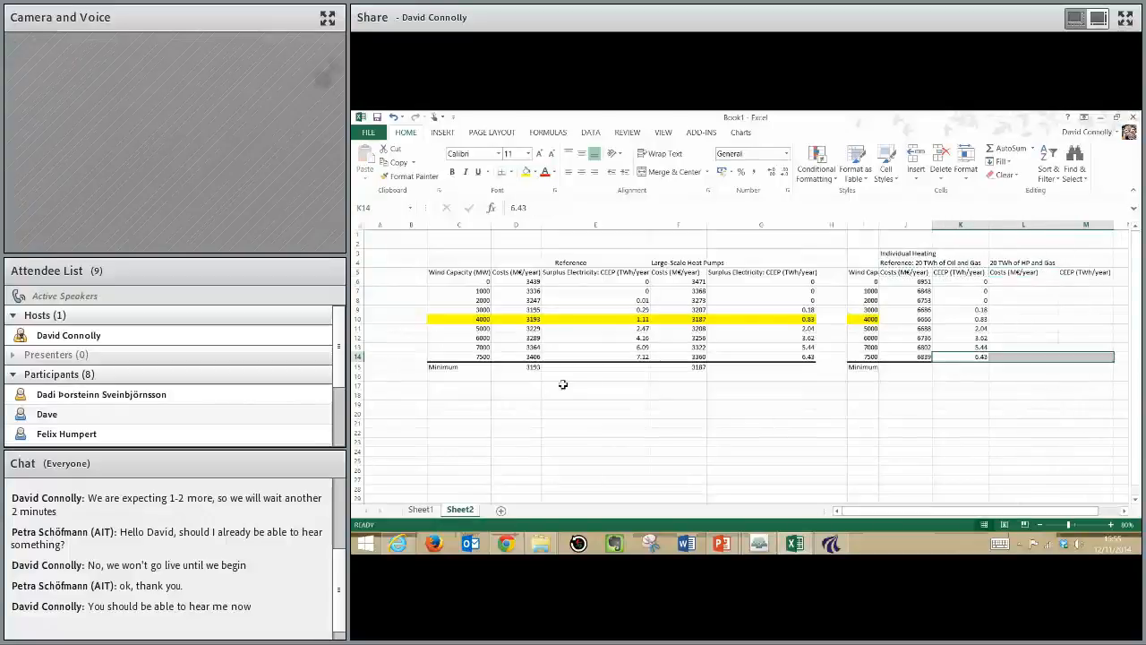
# Step: Copy the minimum formula from D15 into J15 and L15 for both individual heating cost columns
pyautogui.click(535, 369)
pyautogui.hotkey('ctrl', 'c')
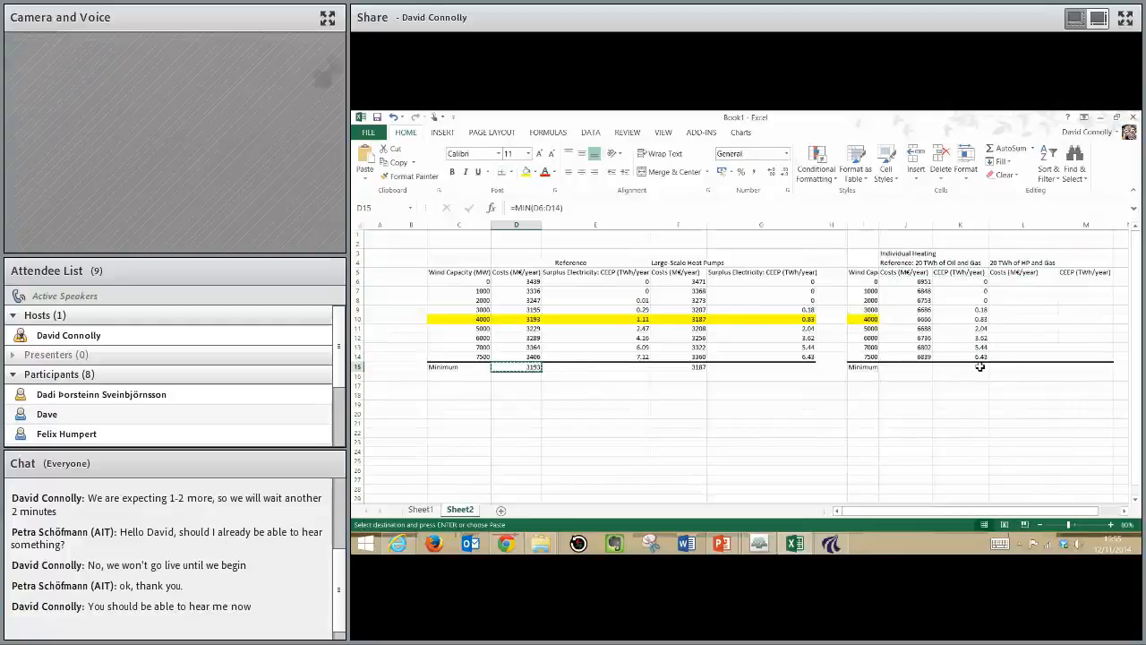
pyautogui.click(917, 365)
pyautogui.hotkey('ctrl', 'v')
pyautogui.click(1018, 367)
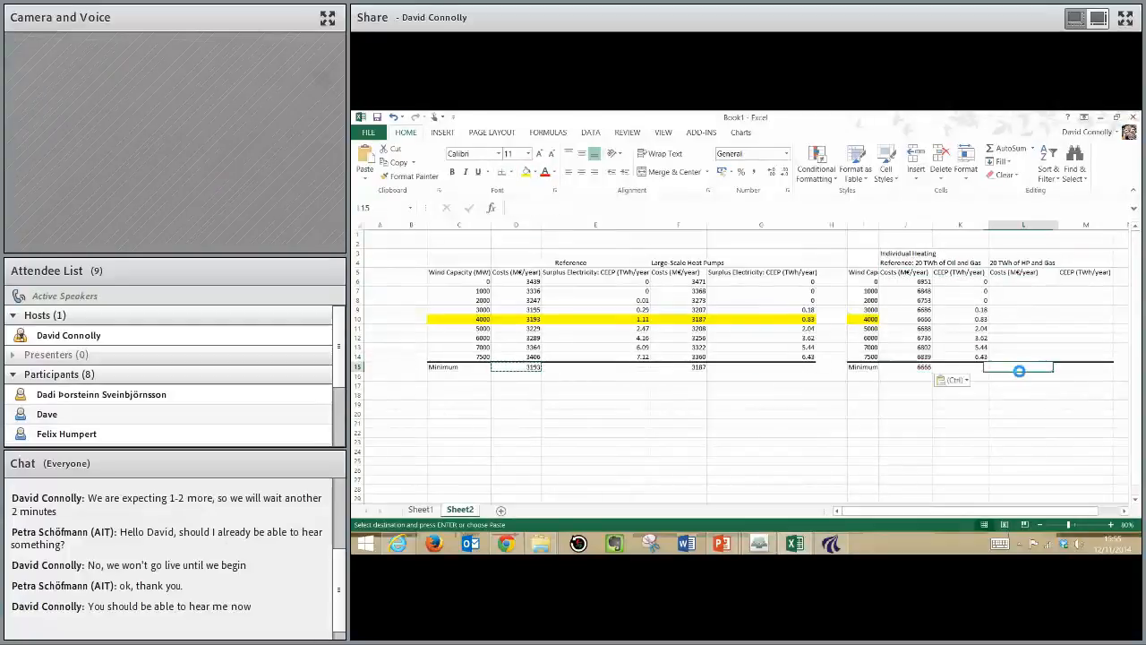
pyautogui.hotkey('ctrl', 'v')
# Step: In EnergyPLAN, set the individual oil boiler input to 0 and heat pump demand to 17 TWh/year, and review the investment costs
pyautogui.click(831, 544)
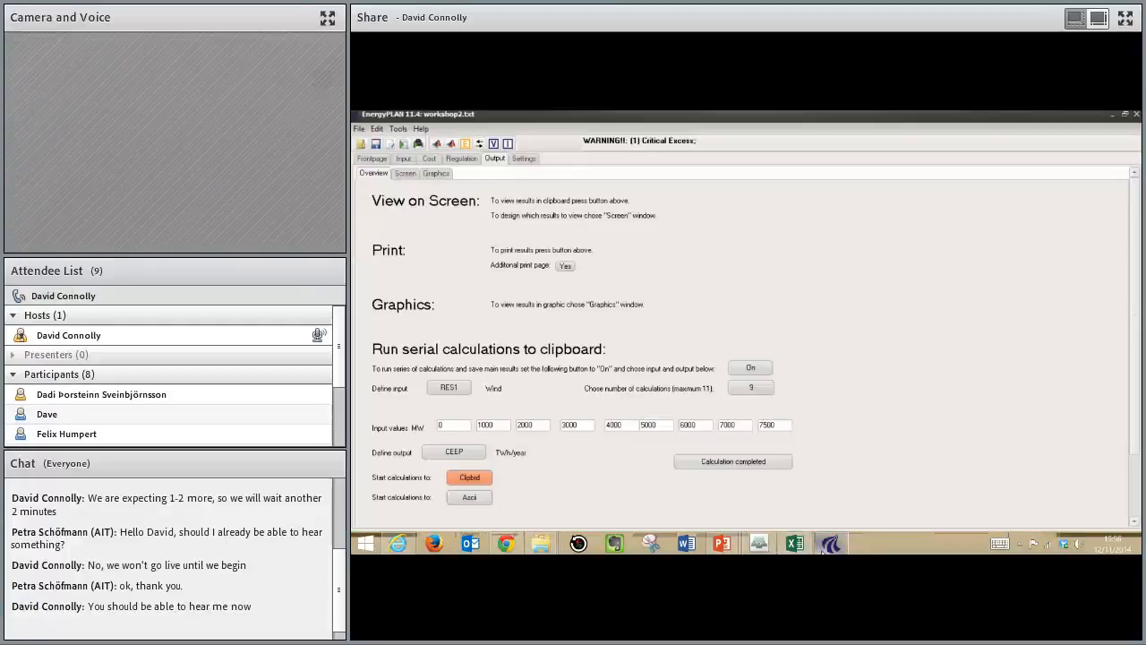
pyautogui.click(403, 159)
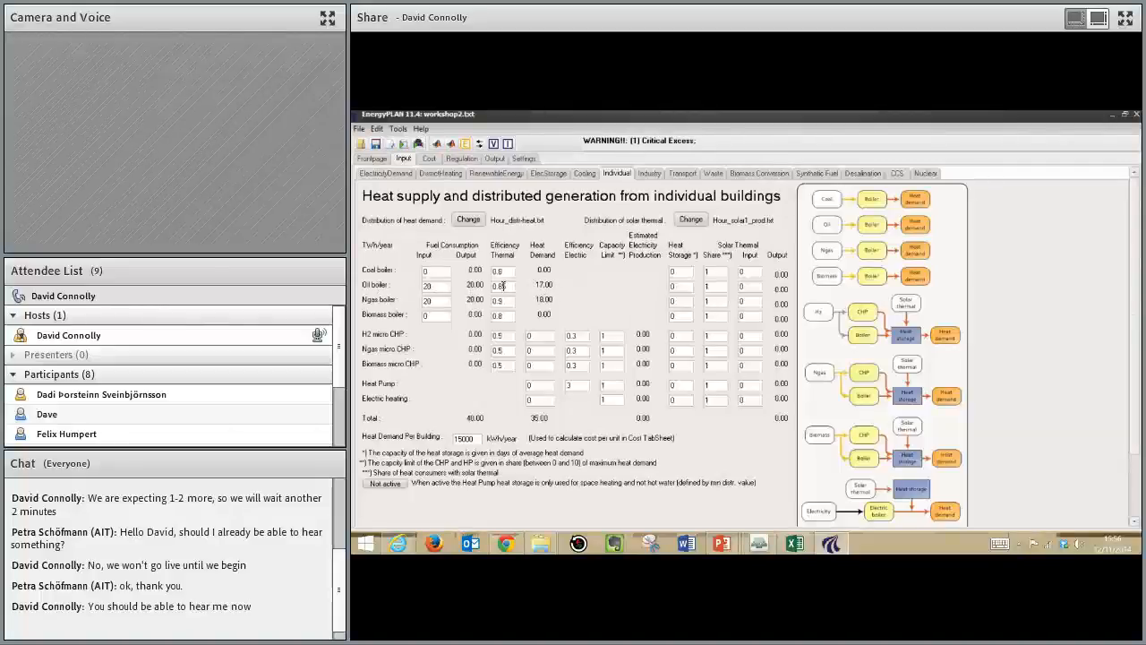
pyautogui.doubleClick(438, 286)
pyautogui.write('0')
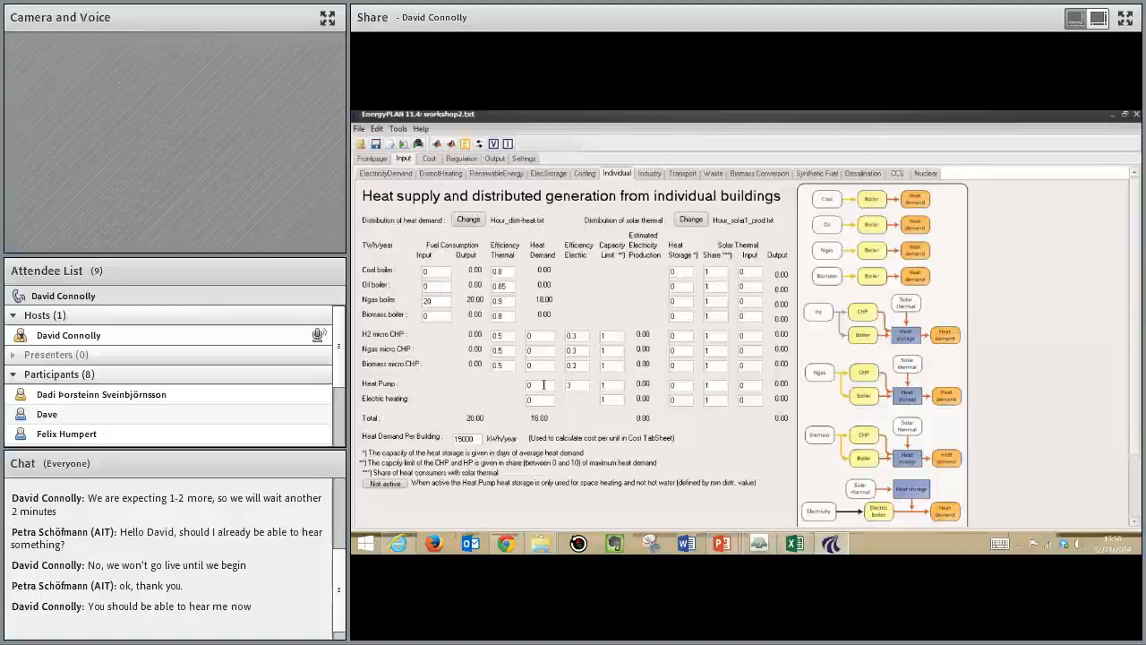
pyautogui.doubleClick(543, 384)
pyautogui.write('17')
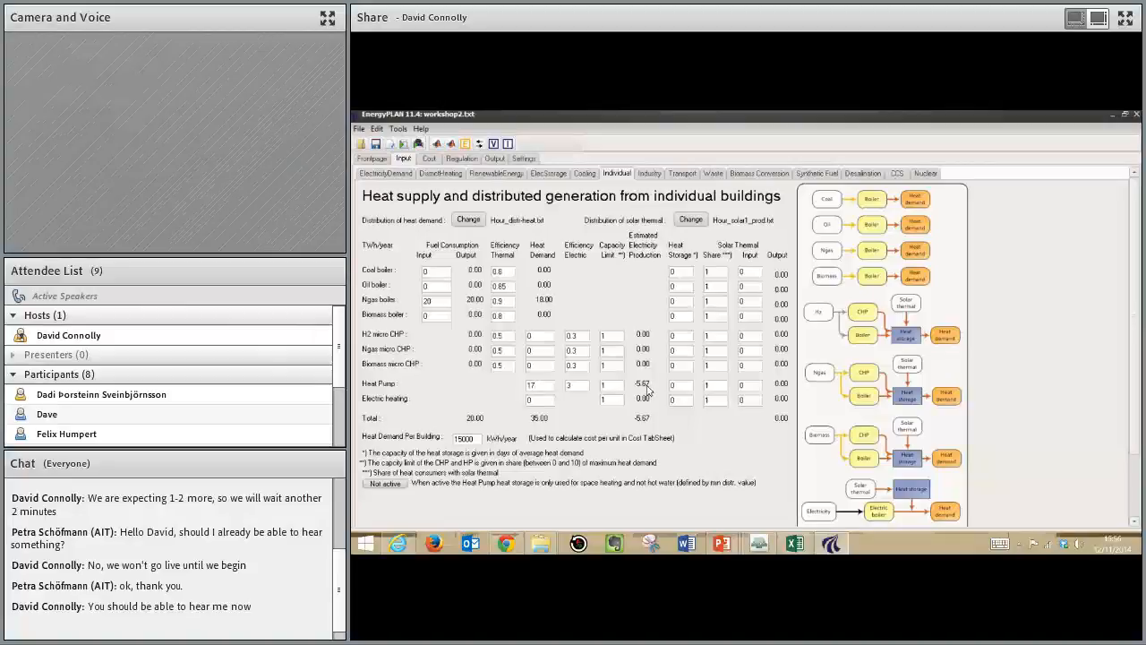
pyautogui.click(430, 161)
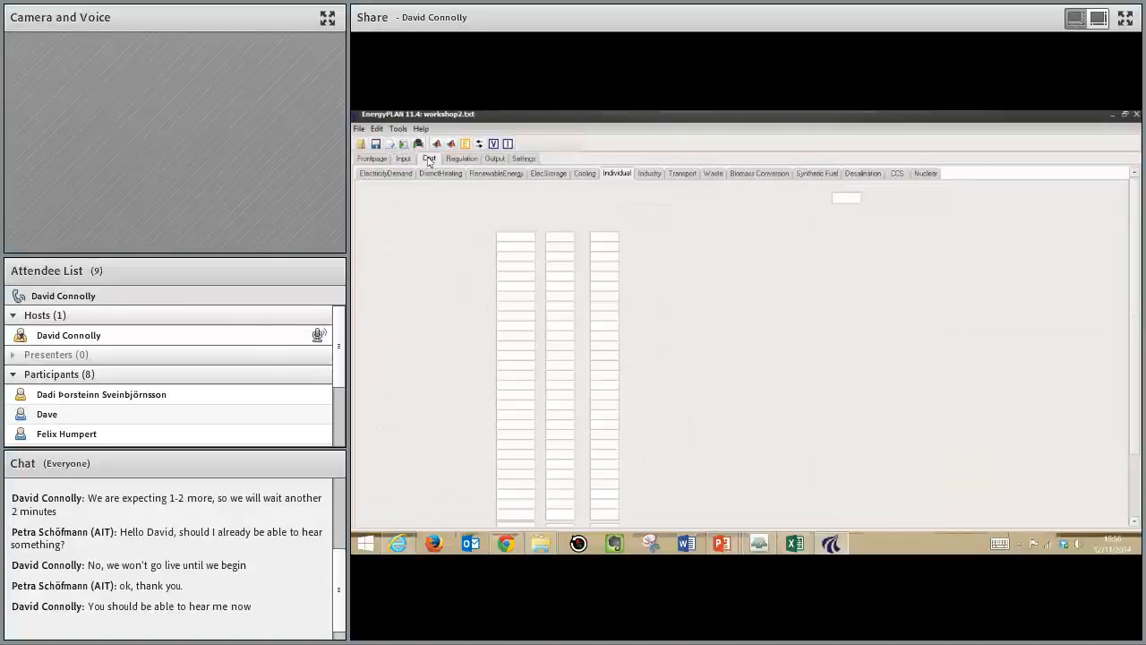
pyautogui.doubleClick(495, 475)
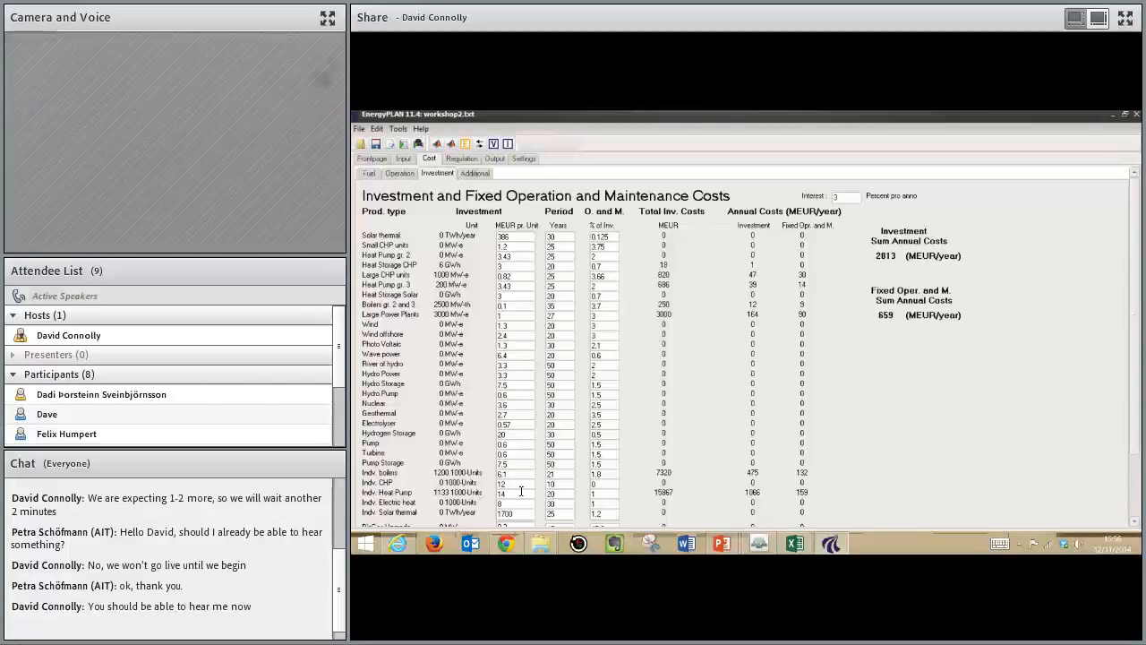
# Step: Run the serial calculations with CEEP as output, paste the results from M6 in Excel, and compare them with the reference CEEP values
pyautogui.click(495, 158)
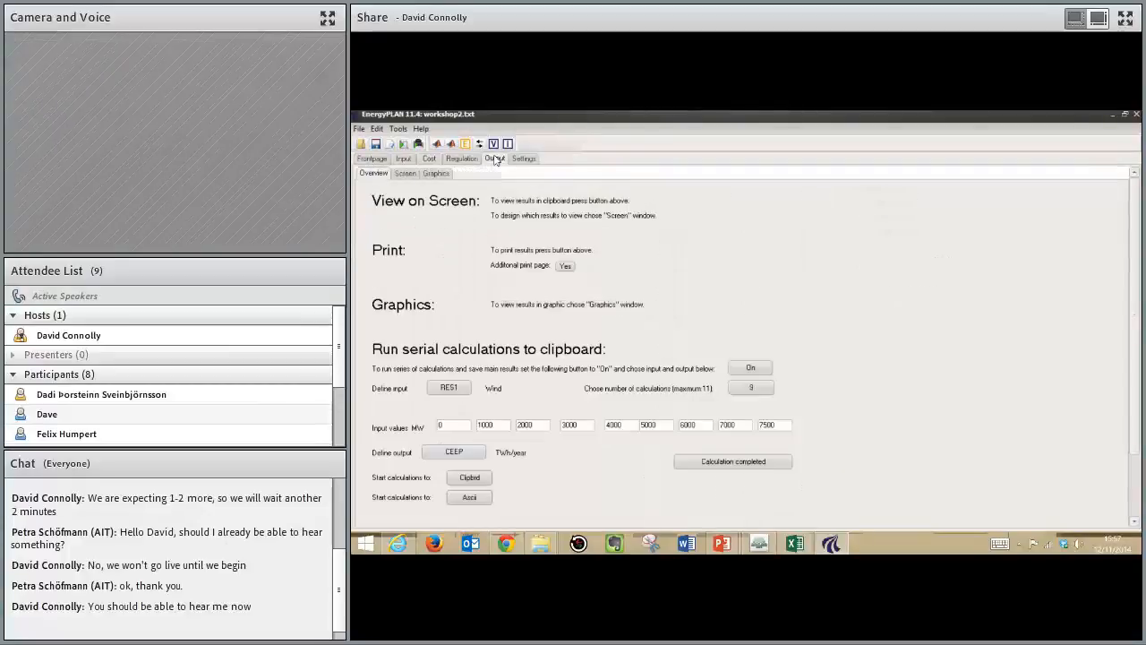
pyautogui.click(463, 478)
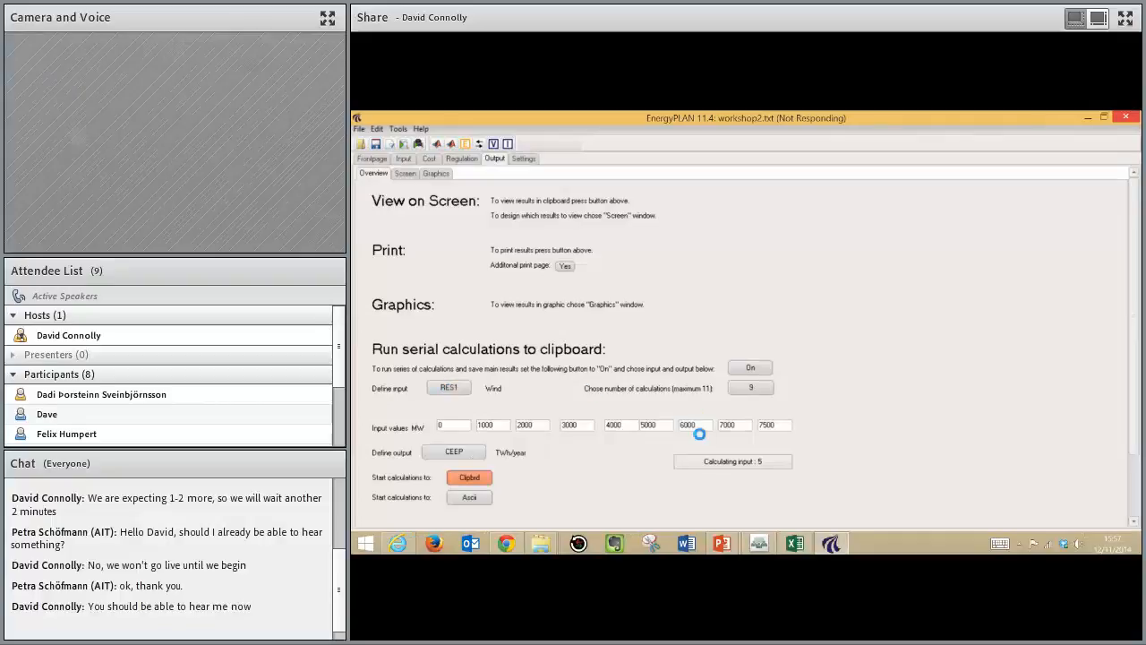
pyautogui.click(797, 543)
pyautogui.click(1070, 283)
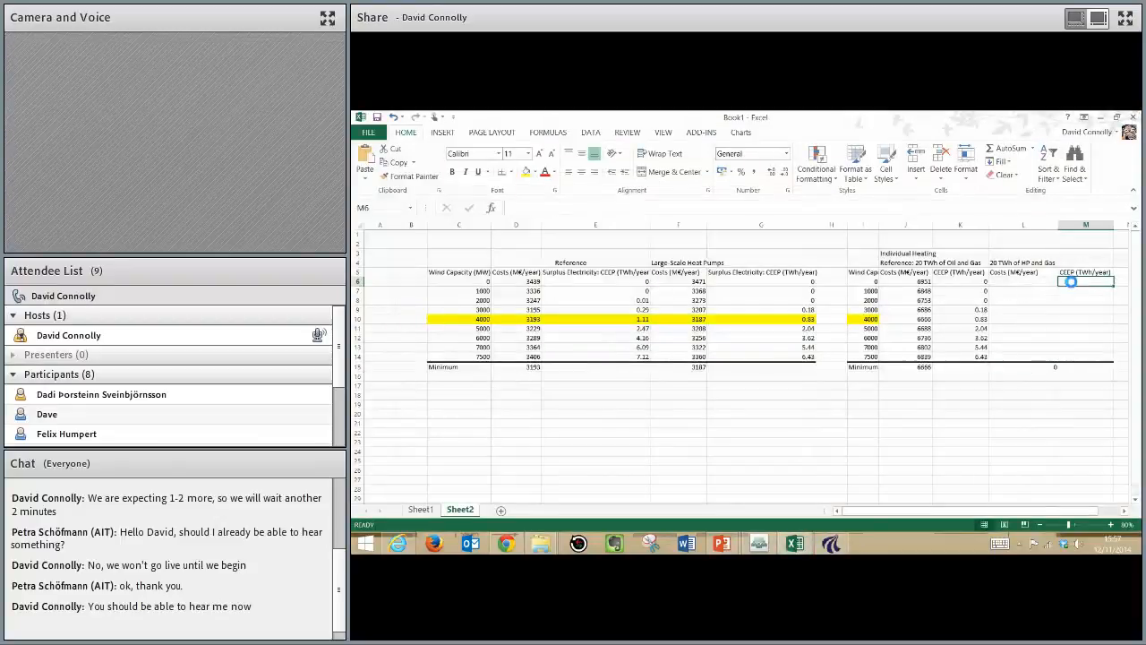
pyautogui.hotkey('ctrl', 'v')
pyautogui.moveTo(976, 310); pyautogui.dragTo(1109, 357)
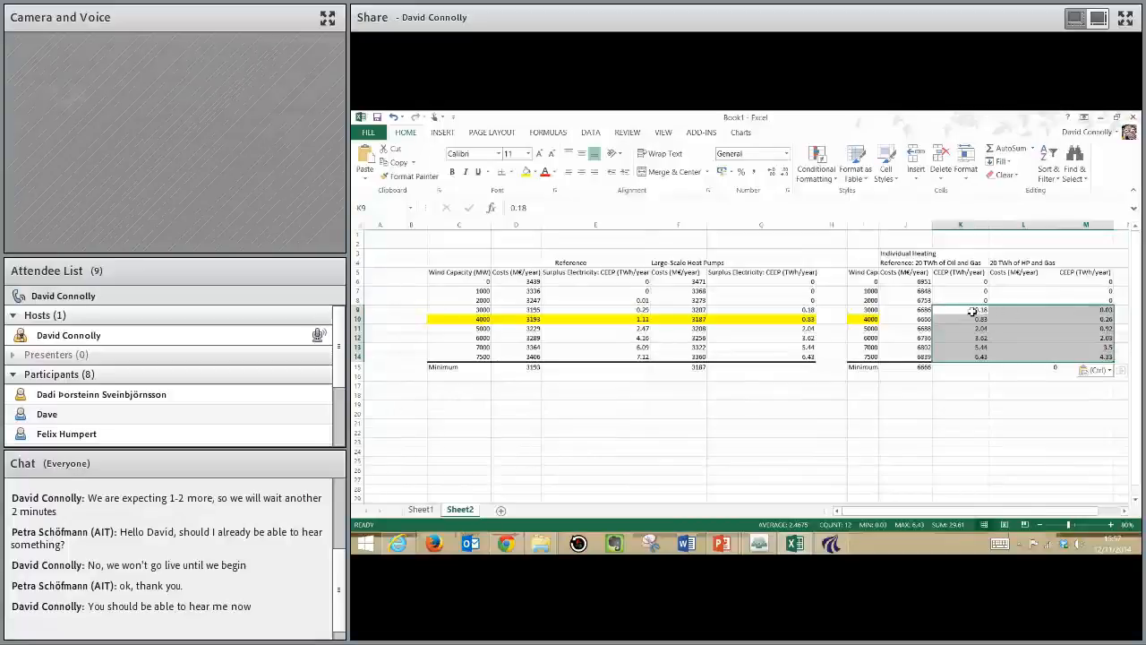
pyautogui.click(1084, 311)
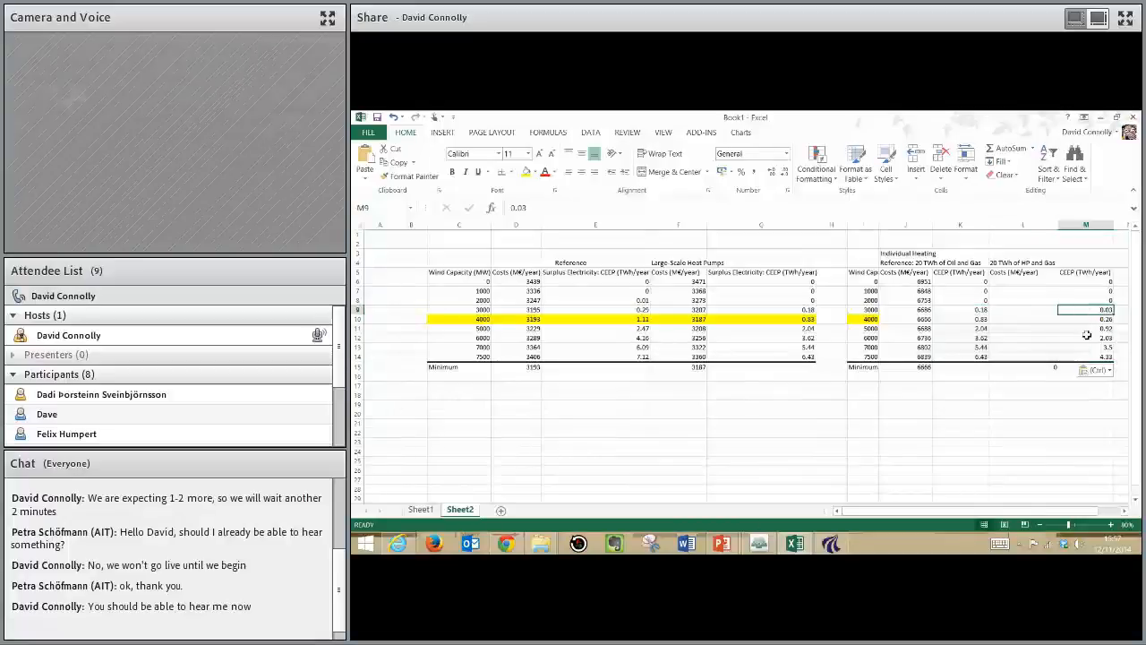
# Step: Rerun the serial calculations in EnergyPLAN with Total Costs as output and paste the results in Excel from L6
pyautogui.hotkey('alt', 'Tab')
pyautogui.click(472, 457)
pyautogui.click(471, 459)
pyautogui.click(472, 457)
pyautogui.click(471, 457)
pyautogui.click(471, 457)
pyautogui.click(471, 457)
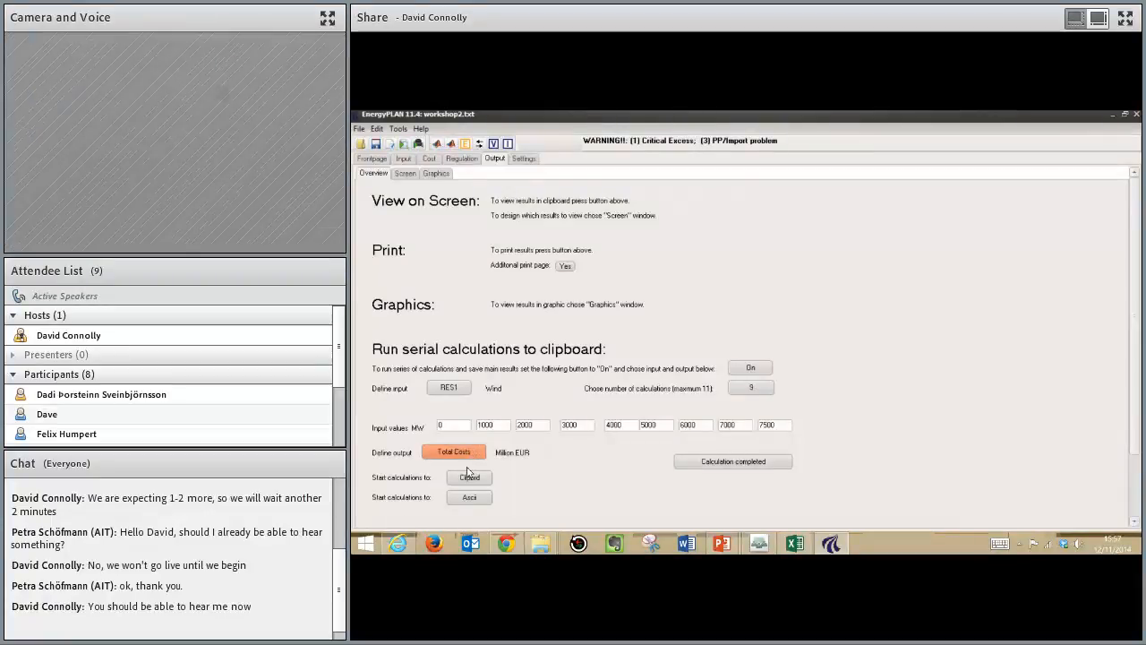
pyautogui.click(469, 477)
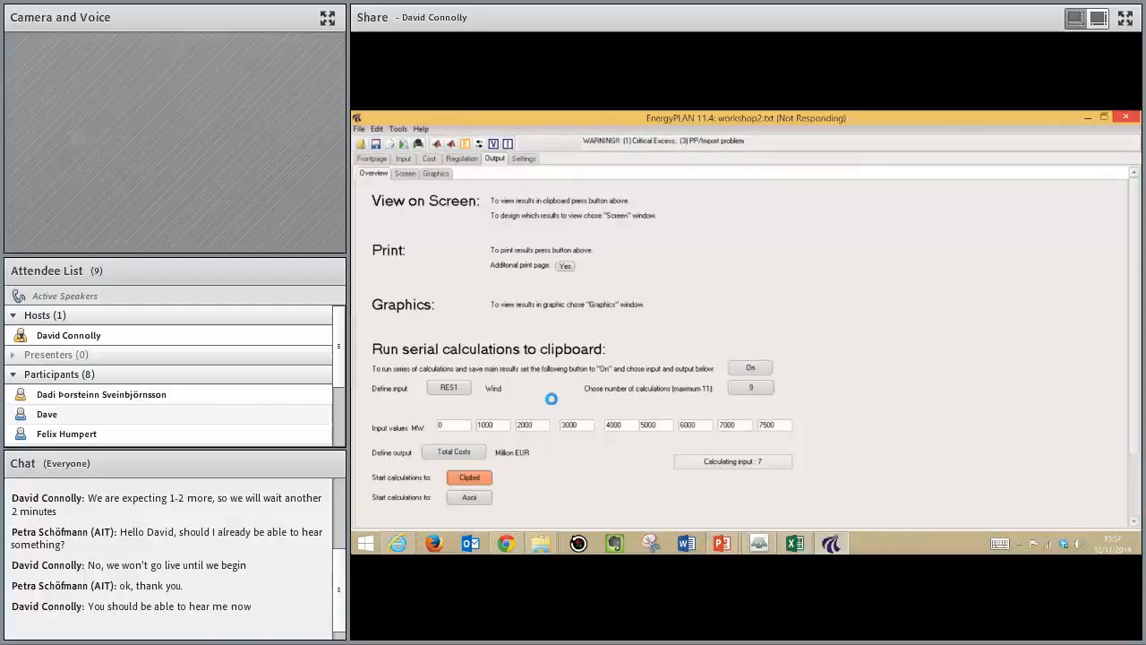
pyautogui.click(796, 543)
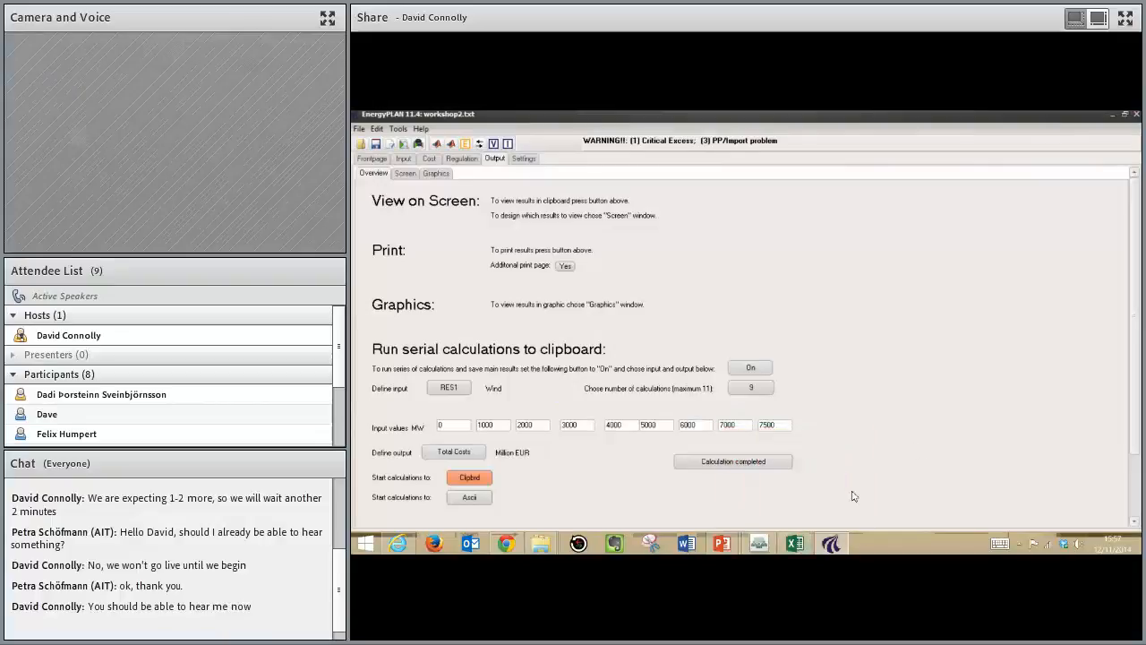
pyautogui.click(1009, 282)
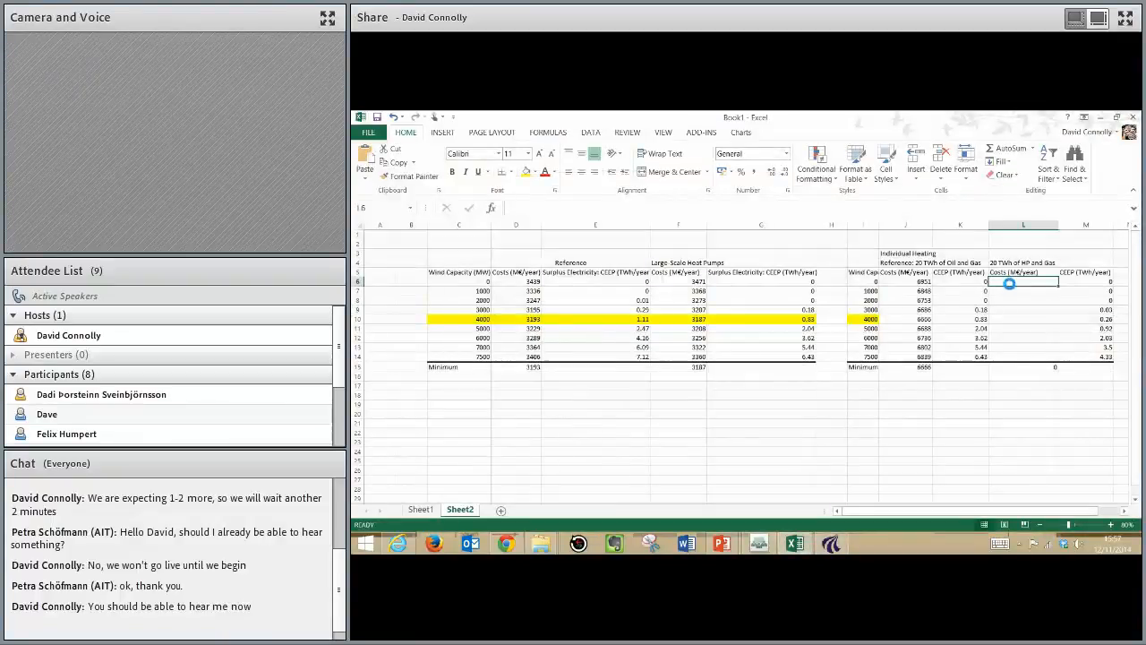
pyautogui.hotkey('ctrl', 'v')
# Step: Compare the minimum costs of the oil and gas reference and the HP and gas scenario in row 15
pyautogui.moveTo(1009, 368); pyautogui.dragTo(927, 372)
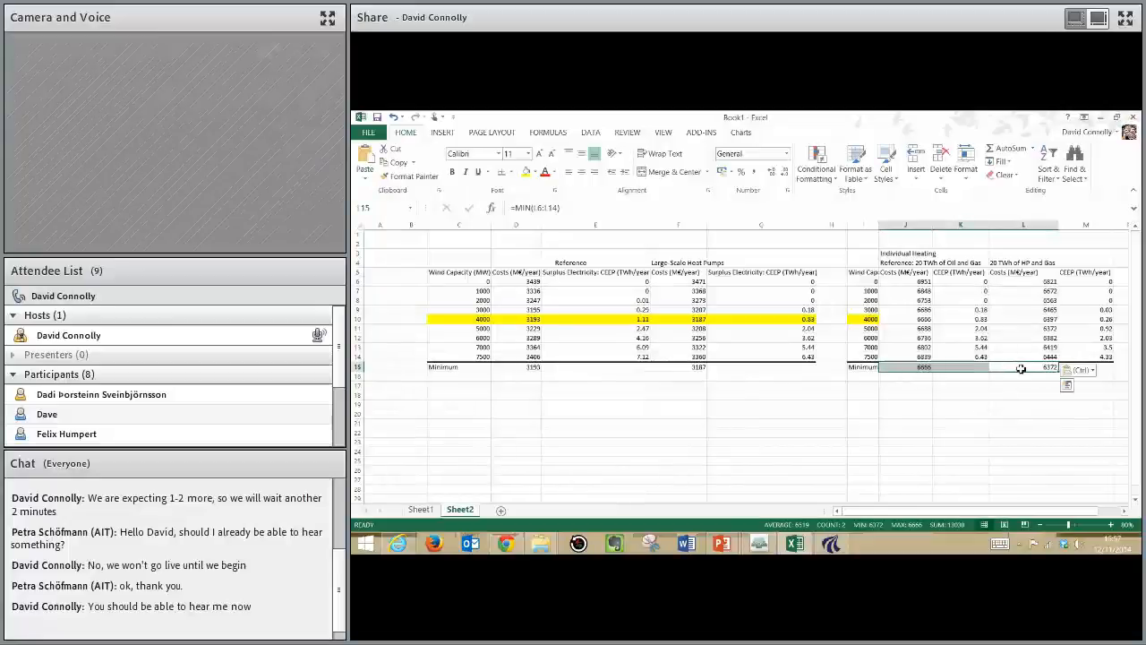
pyautogui.click(1020, 368)
pyautogui.click(923, 367)
pyautogui.click(1033, 370)
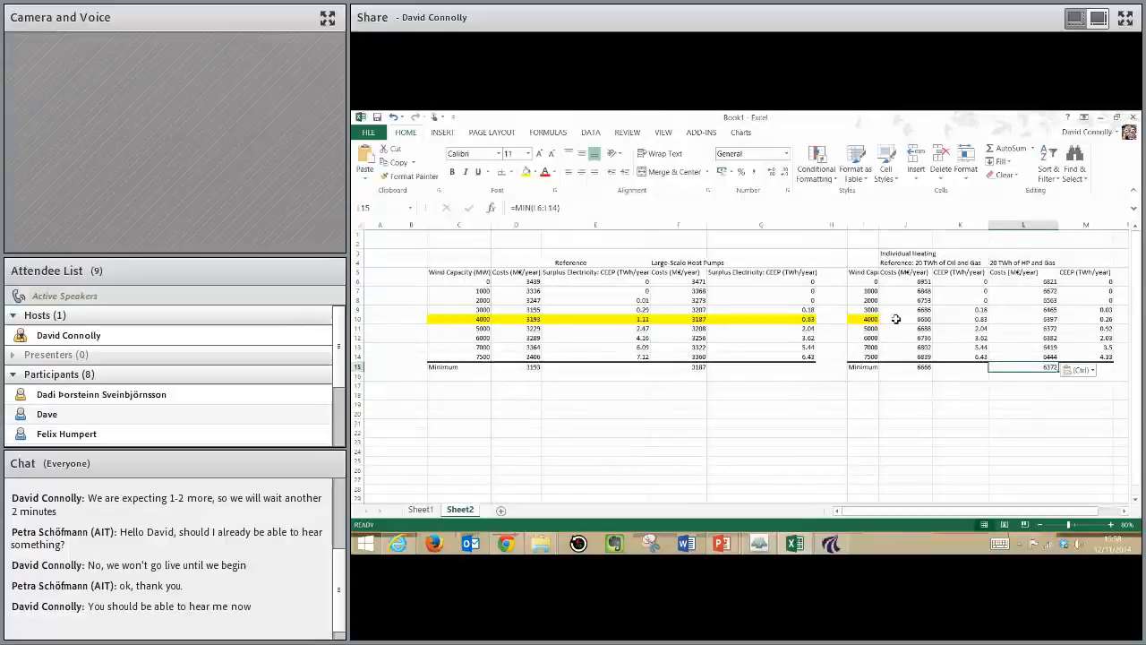
# Step: Highlight the lowest-cost results in yellow: L11:M11 for HP and gas, and J10:K10 for the oil and gas reference
pyautogui.moveTo(1028, 328); pyautogui.dragTo(1079, 329)
pyautogui.click(526, 171)
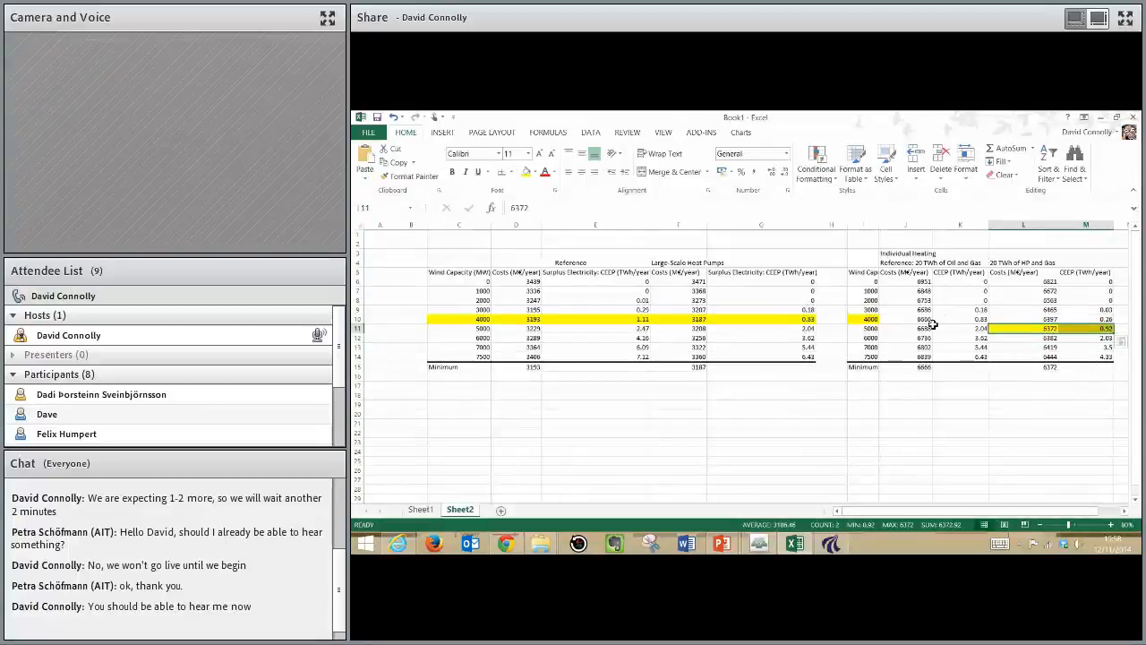
pyautogui.moveTo(897, 320); pyautogui.dragTo(959, 320)
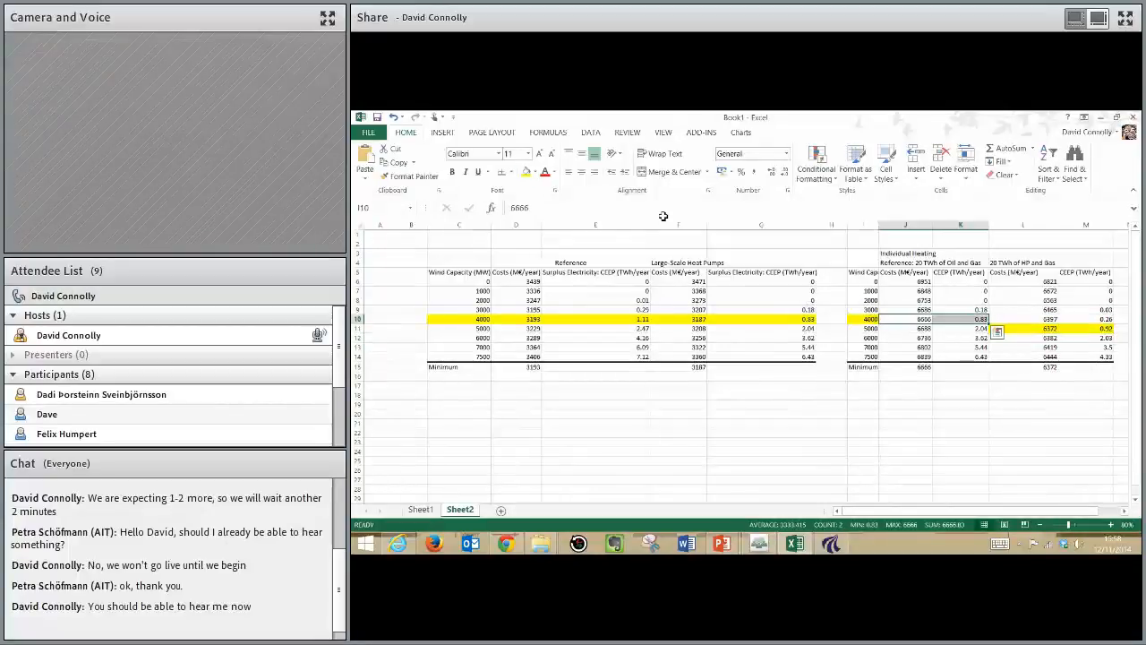
pyautogui.click(526, 172)
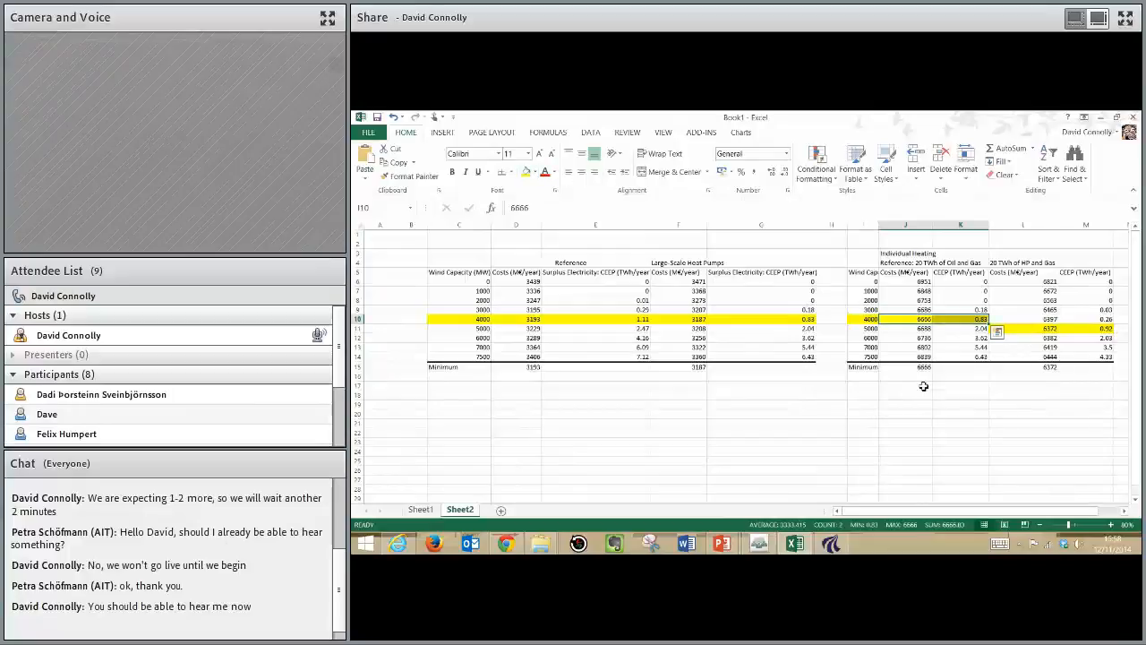
# Step: Compare the 4000 and 5000 MW optimum wind capacities and check the HP and gas minimum cost
pyautogui.click(915, 320)
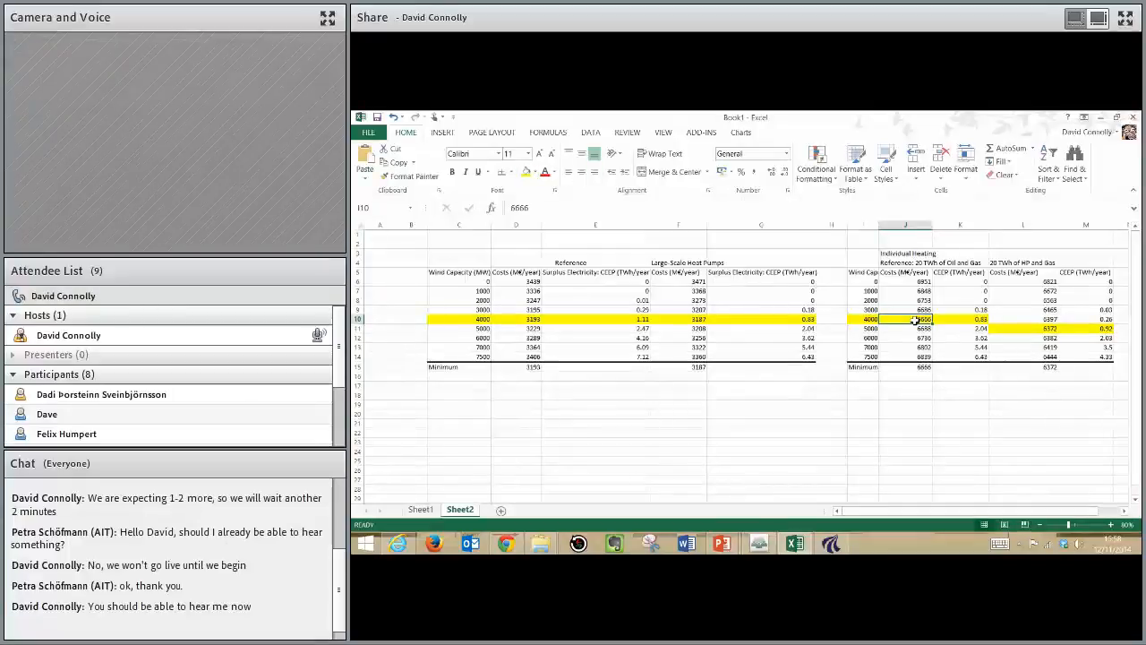
pyautogui.moveTo(865, 318); pyautogui.dragTo(866, 330)
pyautogui.click(865, 329)
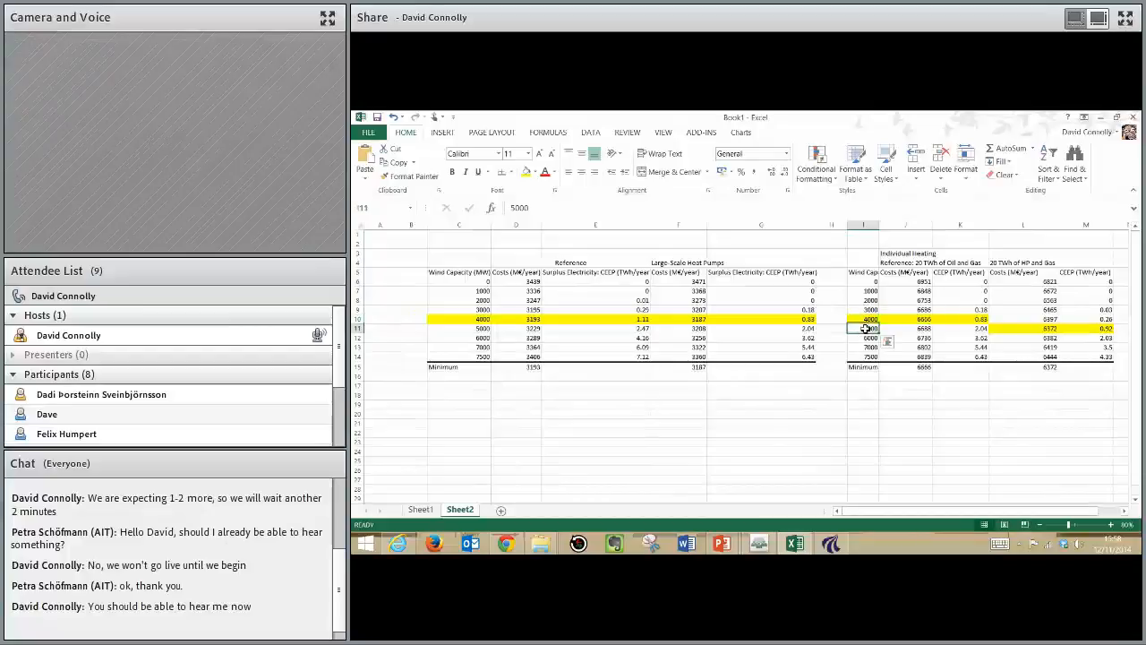
pyautogui.click(1030, 368)
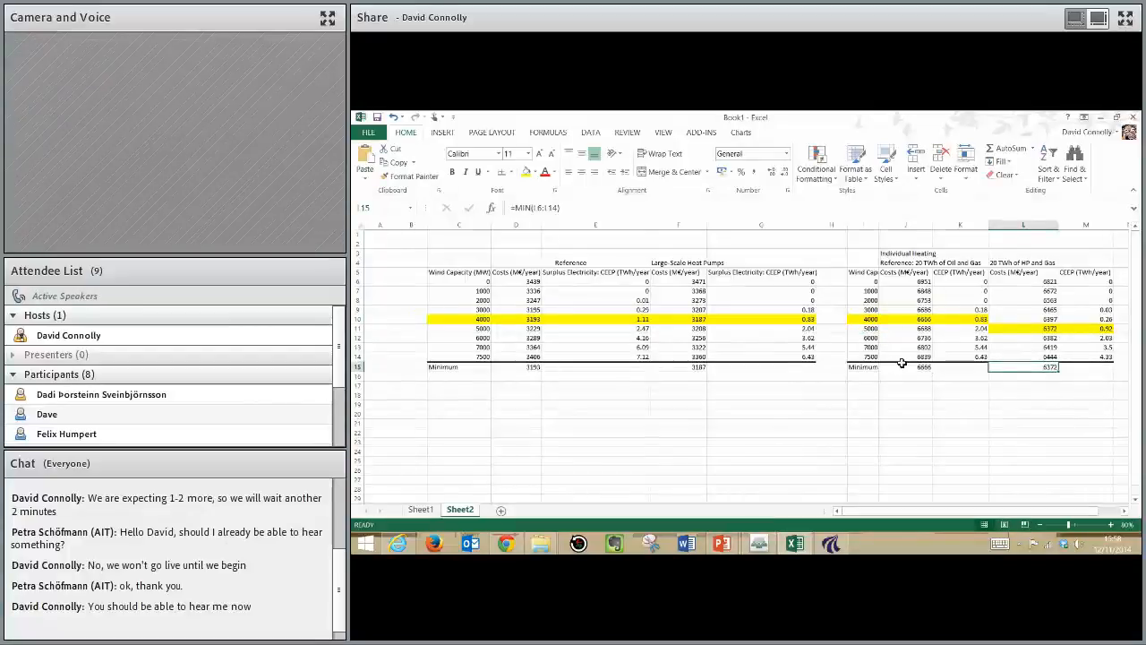
# Step: Switch to EnergyPLAN and set the heat storage of the individual heat pumps to 3 days
pyautogui.click(831, 544)
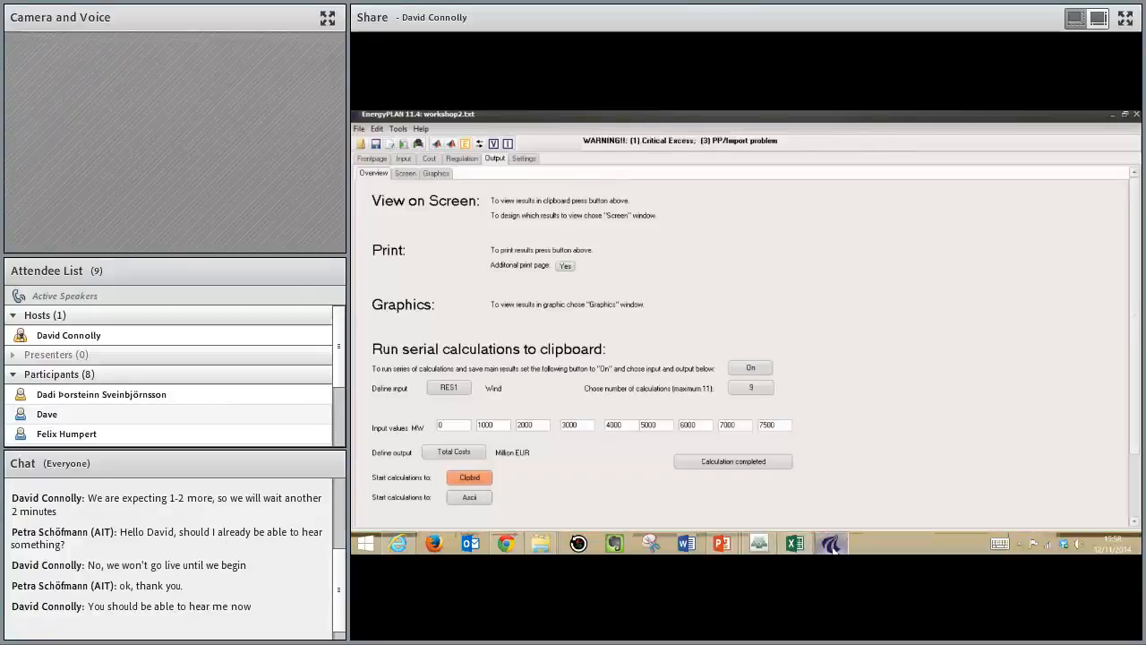
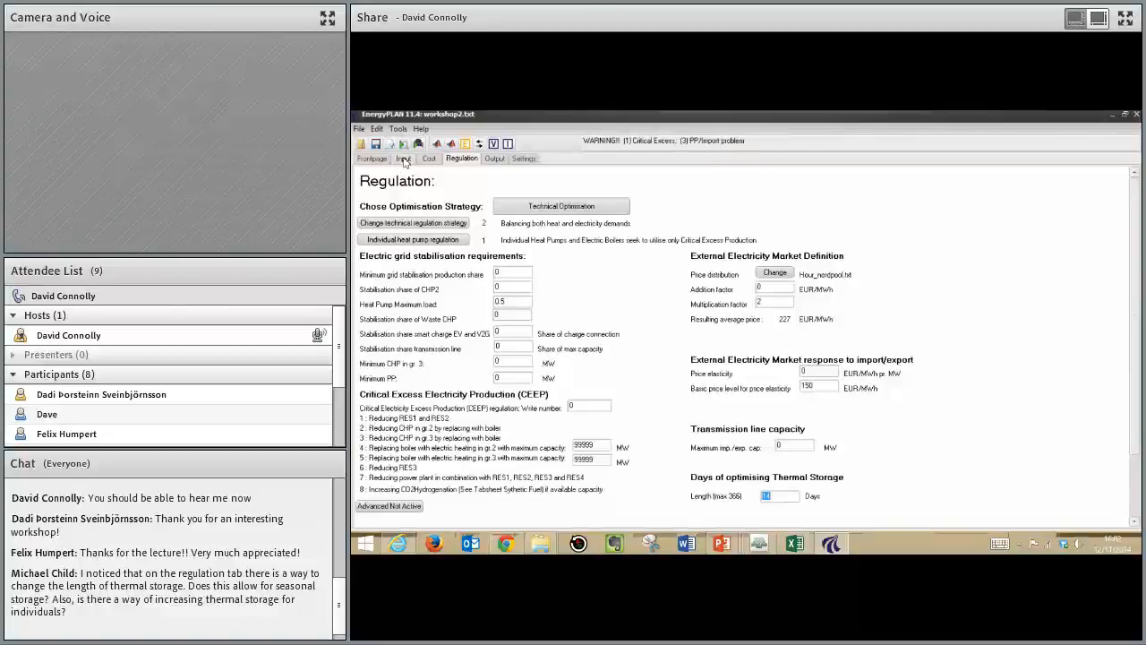
pyautogui.click(404, 159)
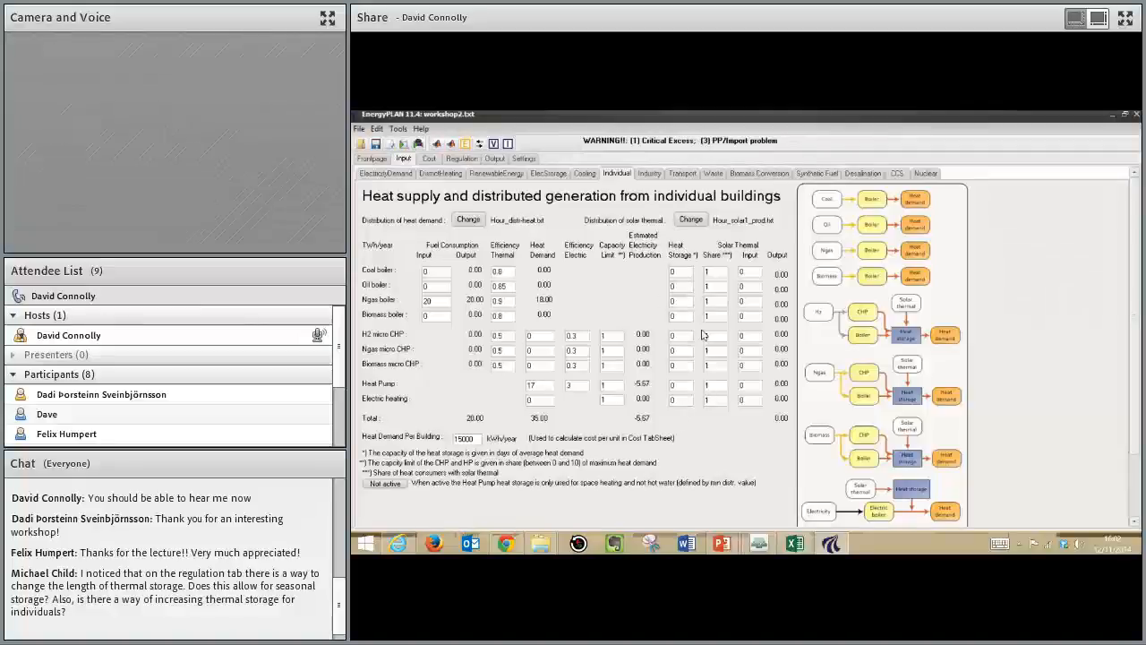
pyautogui.click(689, 387)
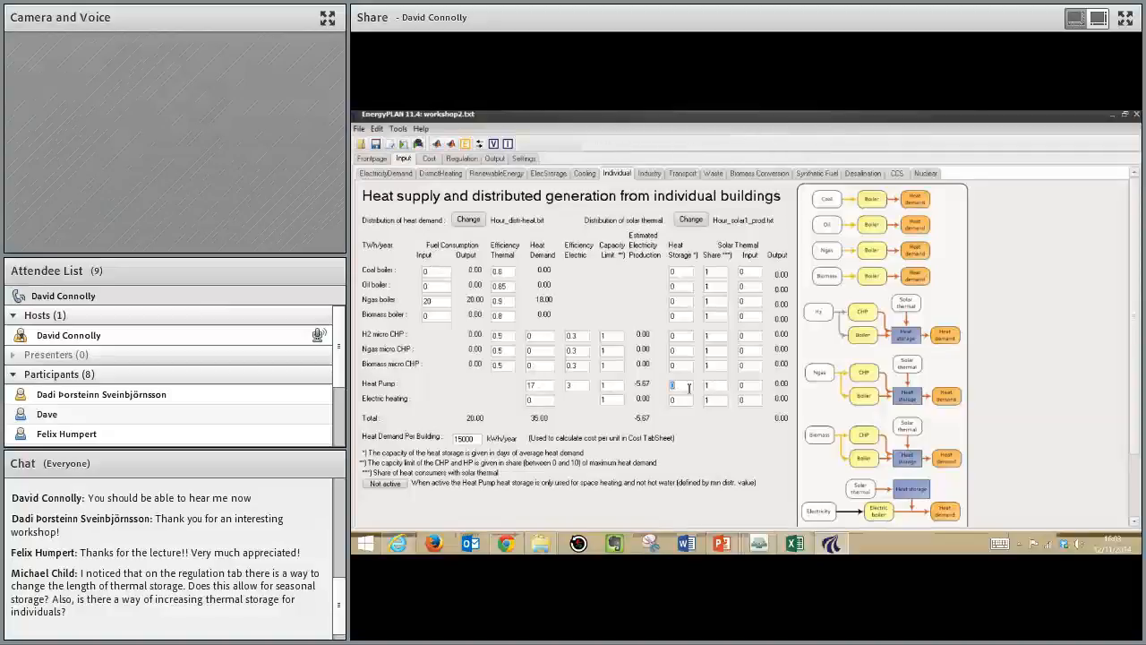
pyautogui.write('1')
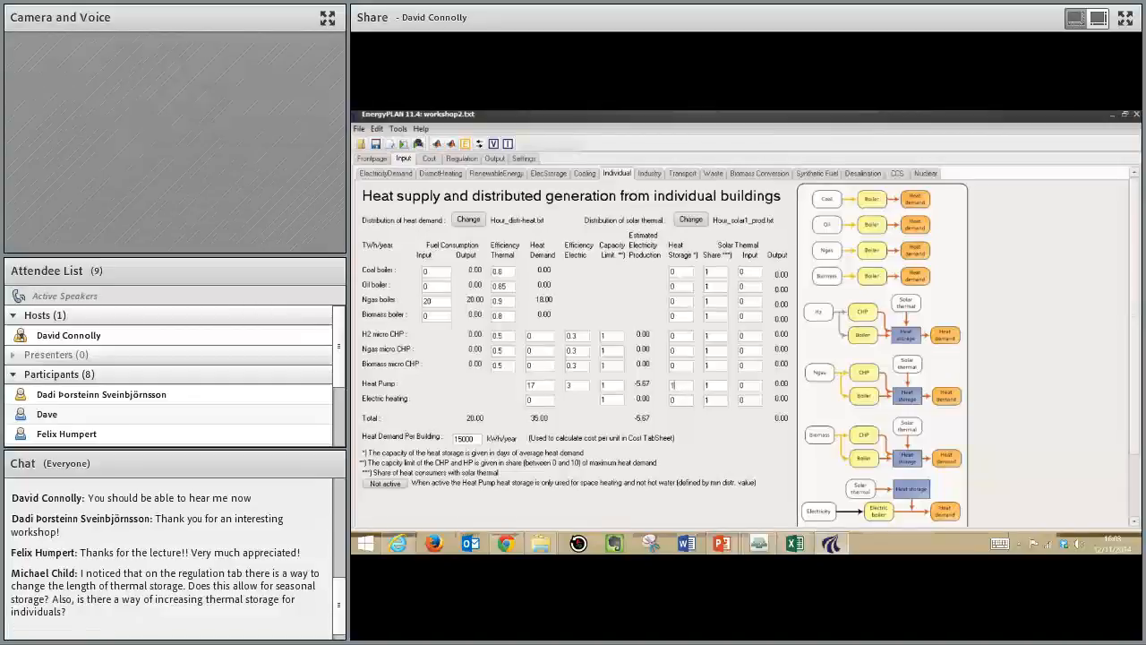
pyautogui.press('BackSpace')
pyautogui.write('3')
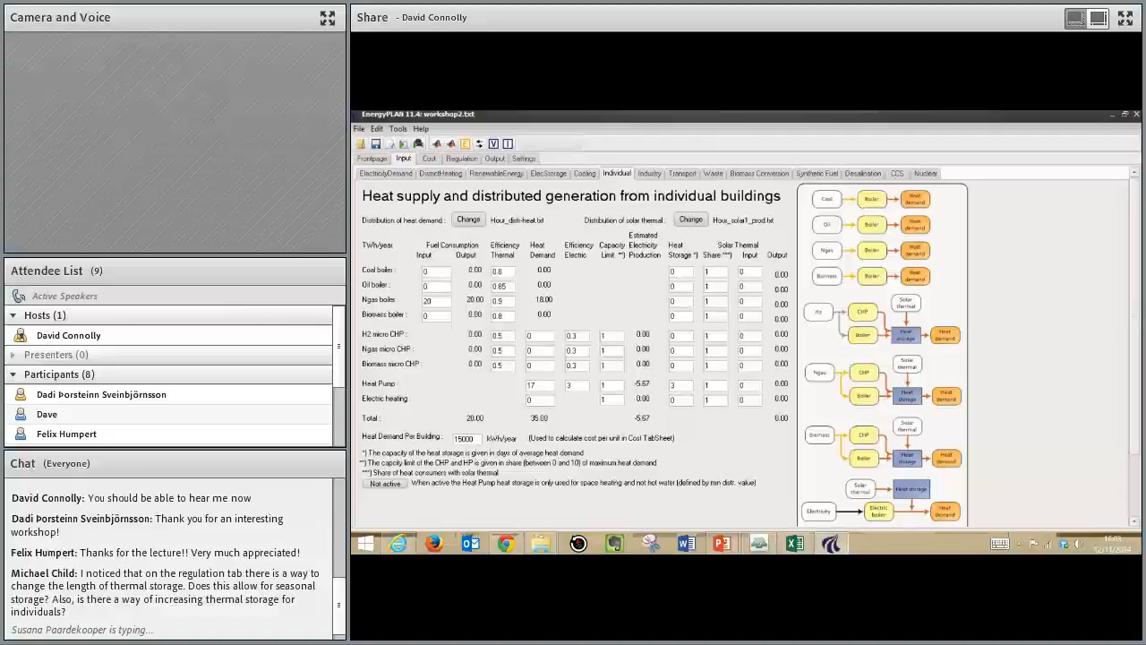
pyautogui.click(677, 384)
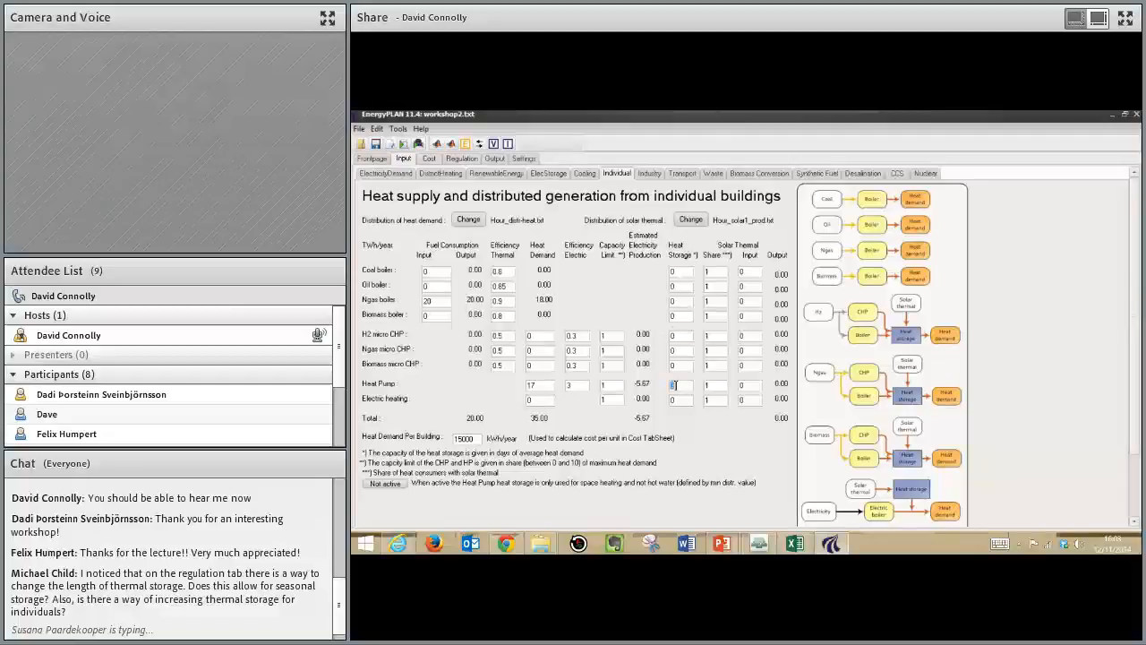
# Step: Add an additional investment described as "Increasing the thermal storage in each building" to the cost specification
pyautogui.click(429, 158)
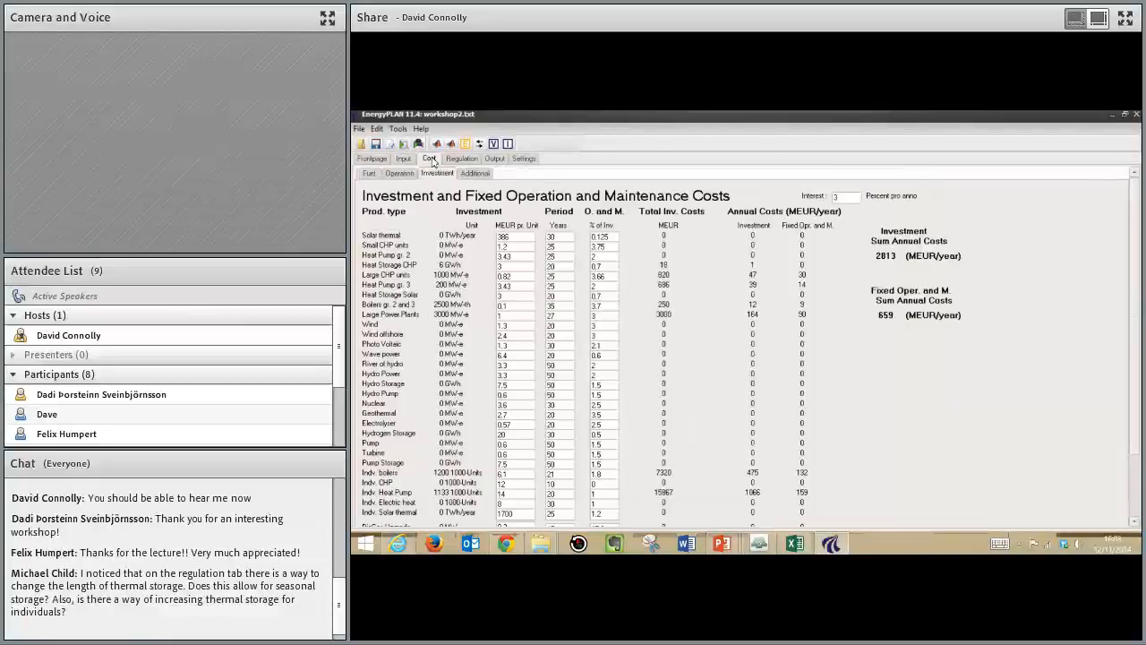
pyautogui.click(475, 173)
pyautogui.click(470, 484)
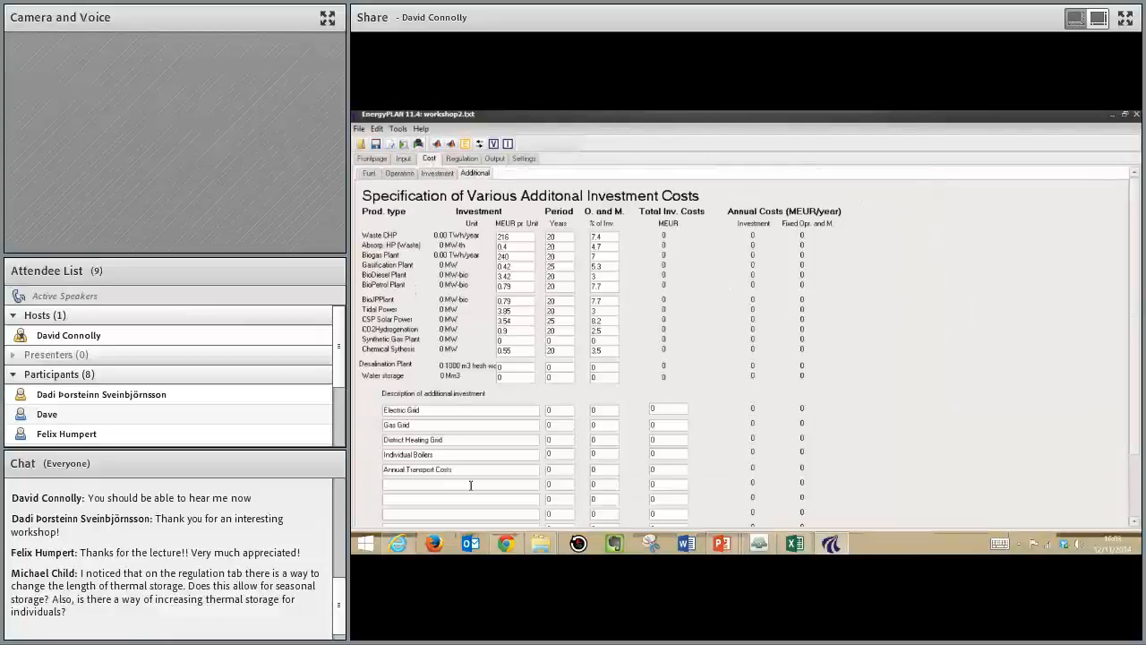
pyautogui.write('Inc')
pyautogui.write('reasing the ')
pyautogui.write('storage')
pyautogui.write('thermal ')
pyautogui.write(' in each buil')
pyautogui.write('ding')
pyautogui.press('Tab')
pyautogui.press('Tab')
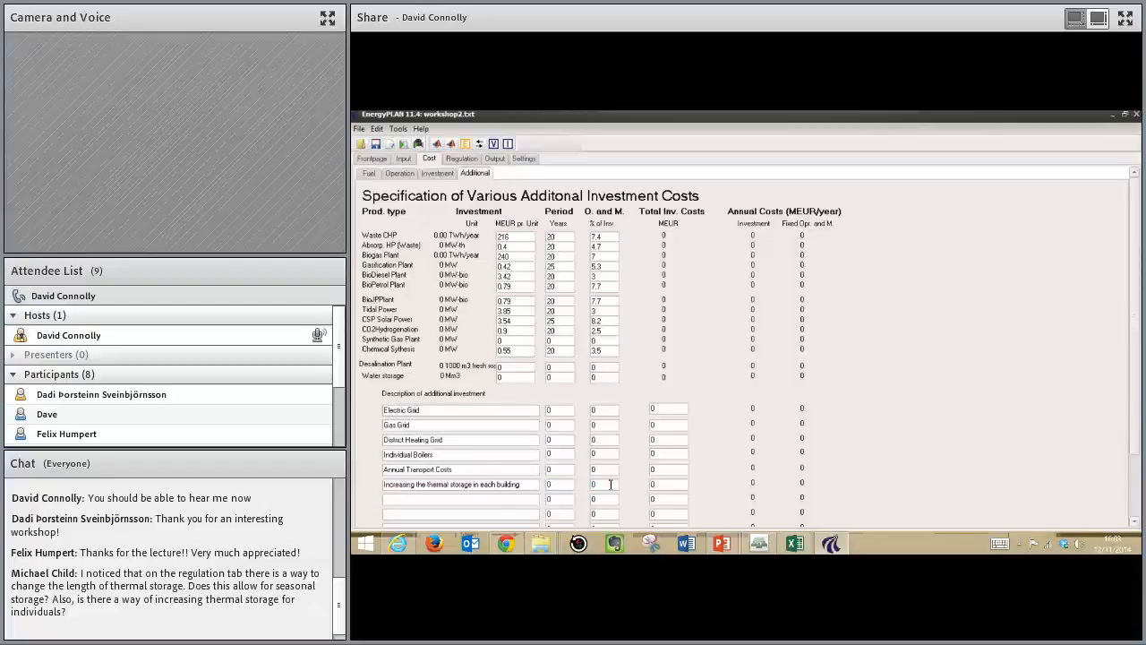
pyautogui.click(570, 484)
# Step: Check the individual heat pump electricity use against the electricity demand and the condensing power plant capacity
pyautogui.click(406, 160)
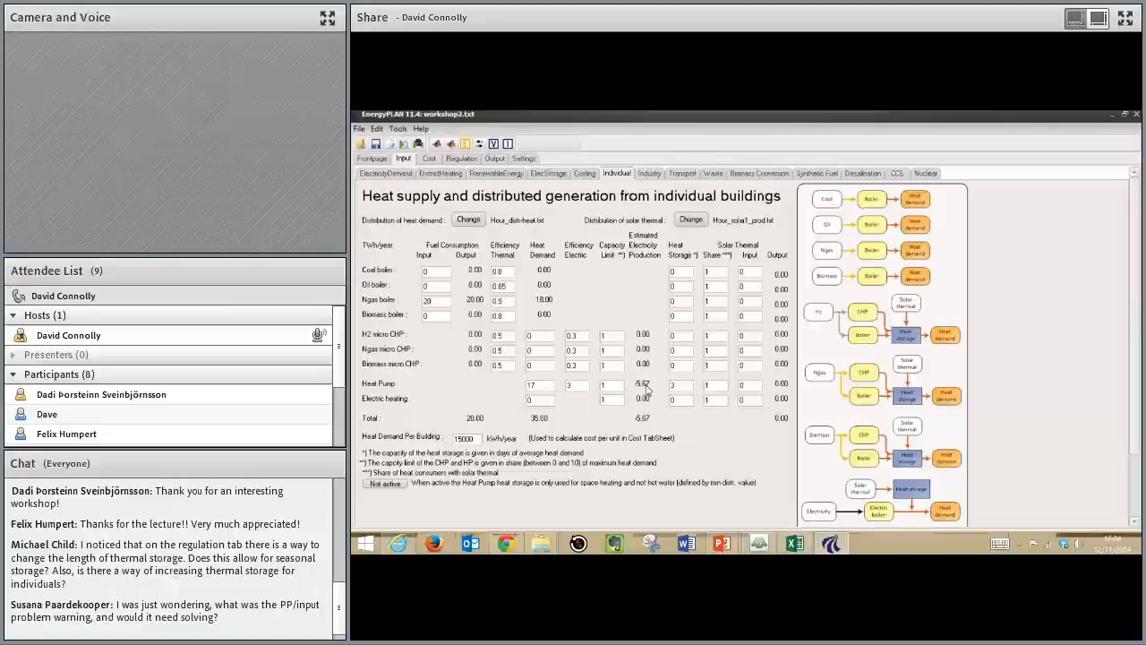
pyautogui.click(386, 173)
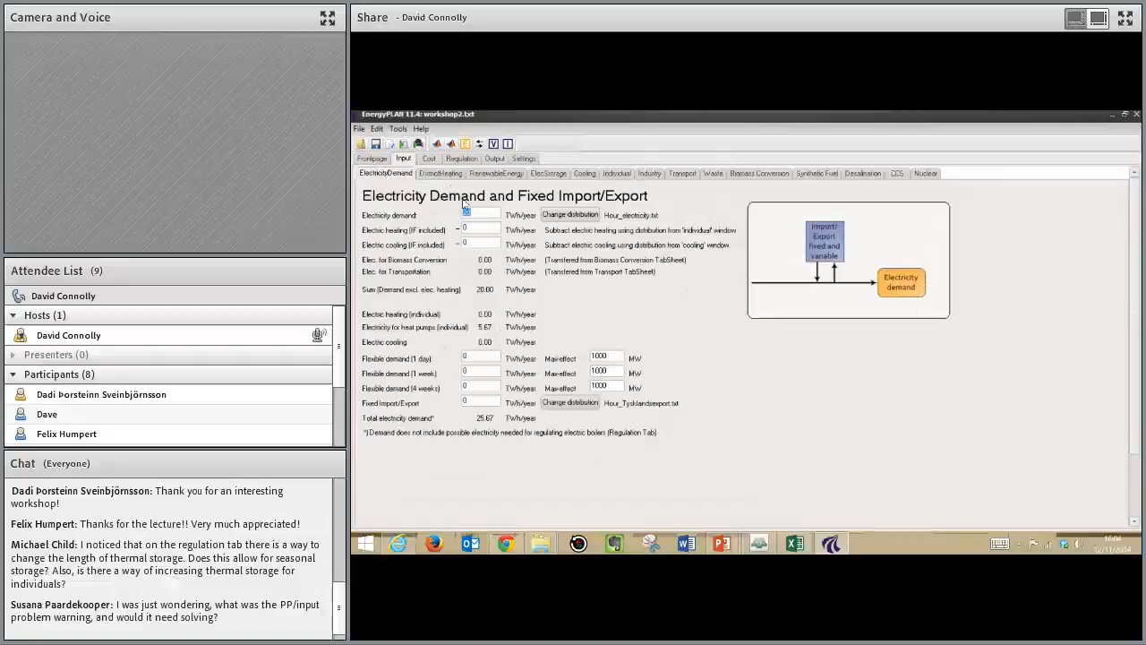
pyautogui.click(617, 174)
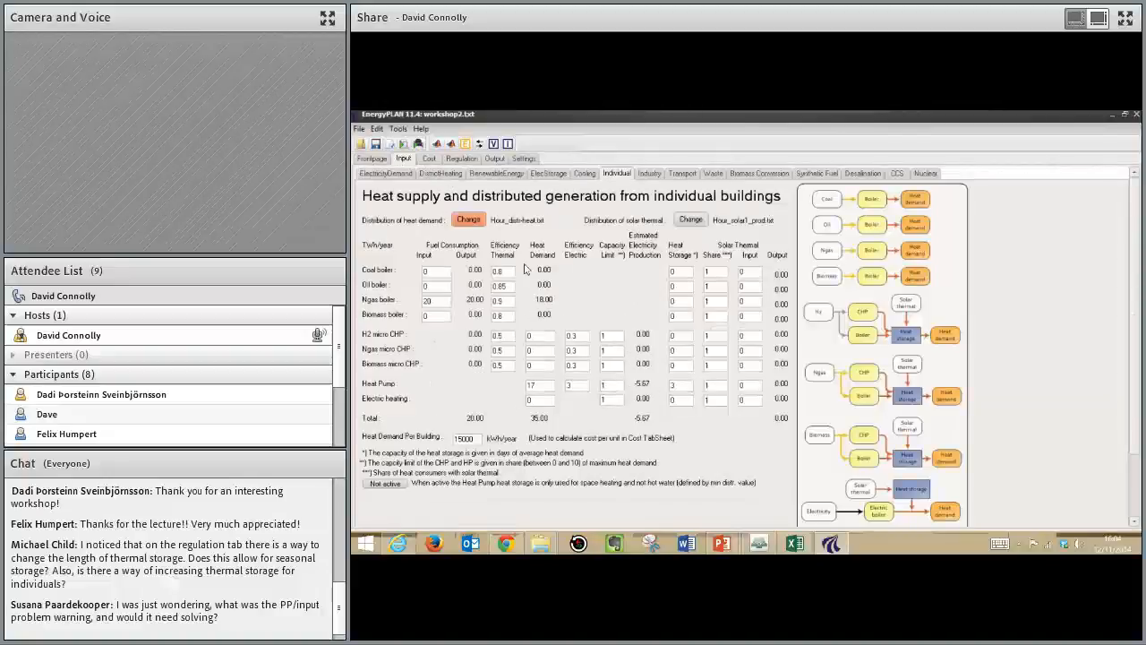
pyautogui.click(439, 173)
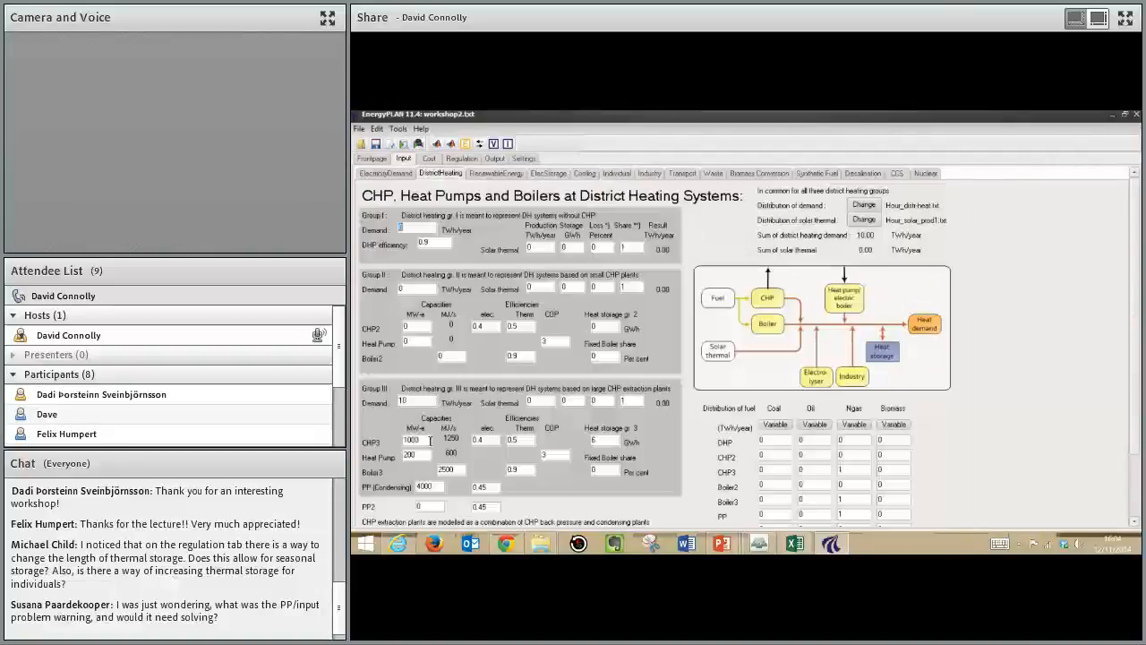
pyautogui.doubleClick(428, 487)
pyautogui.click(617, 174)
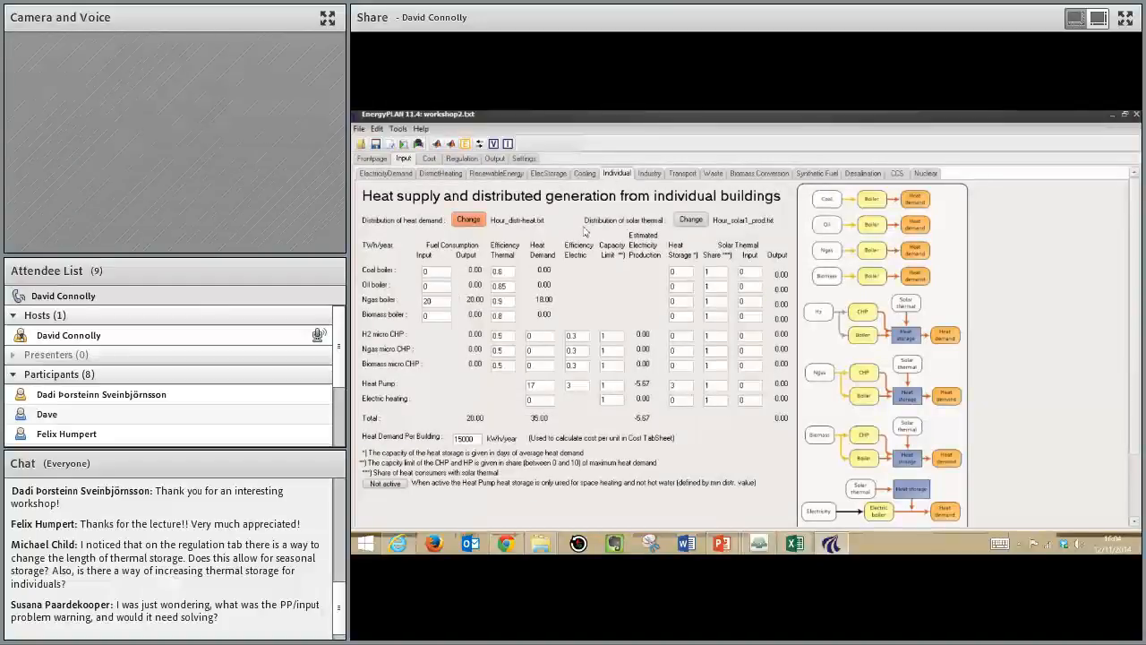
# Step: Compare the heat demand inputs of the three district heating groups and check group II's CHP capacity
pyautogui.click(440, 175)
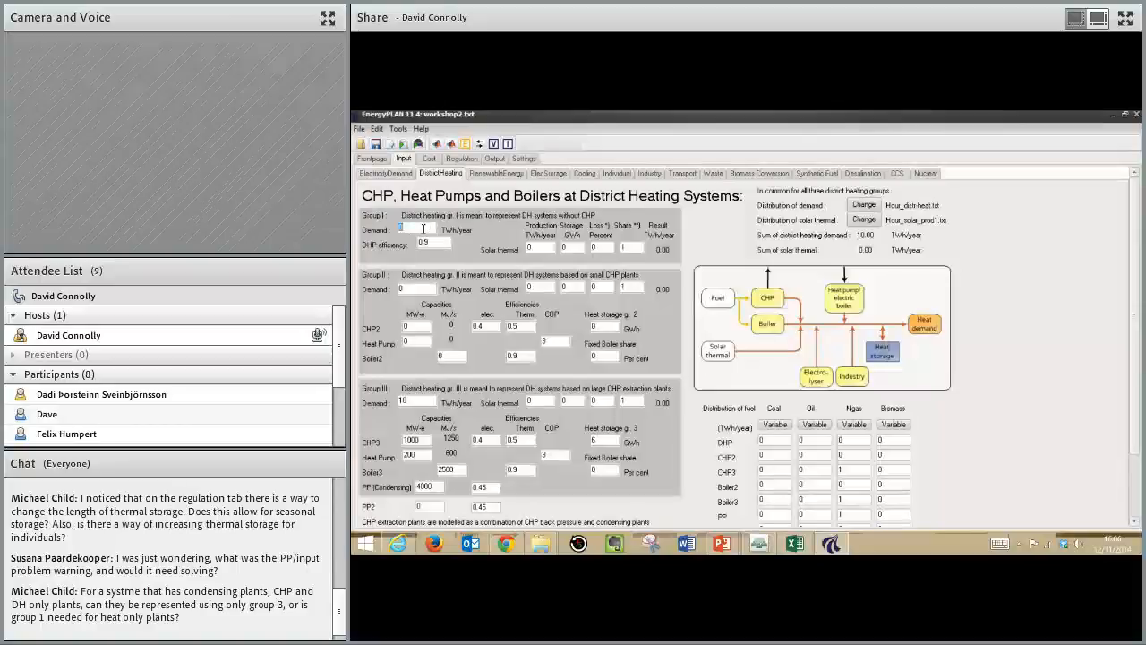
pyautogui.doubleClick(414, 401)
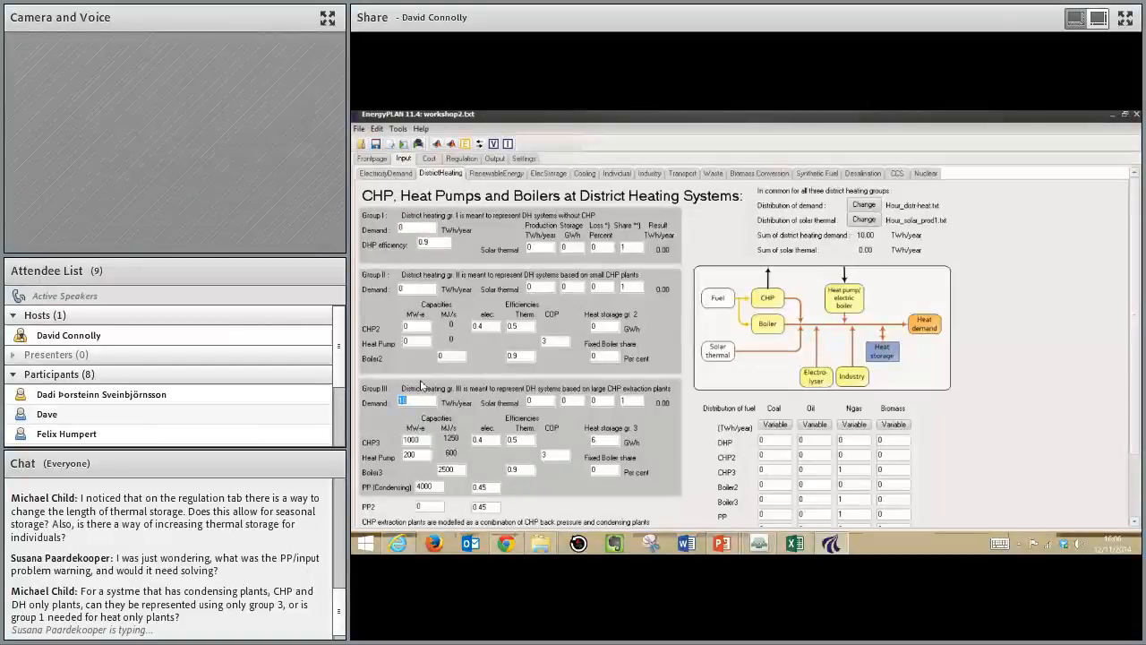
pyautogui.doubleClick(414, 226)
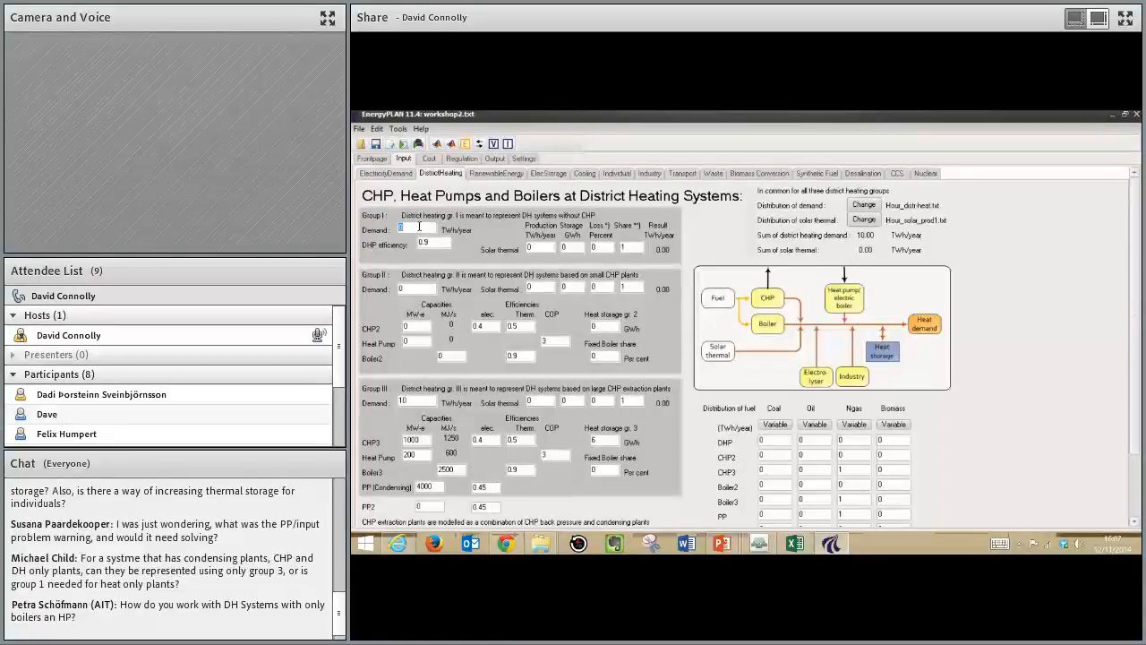
pyautogui.click(414, 290)
pyautogui.doubleClick(427, 399)
pyautogui.doubleClick(406, 328)
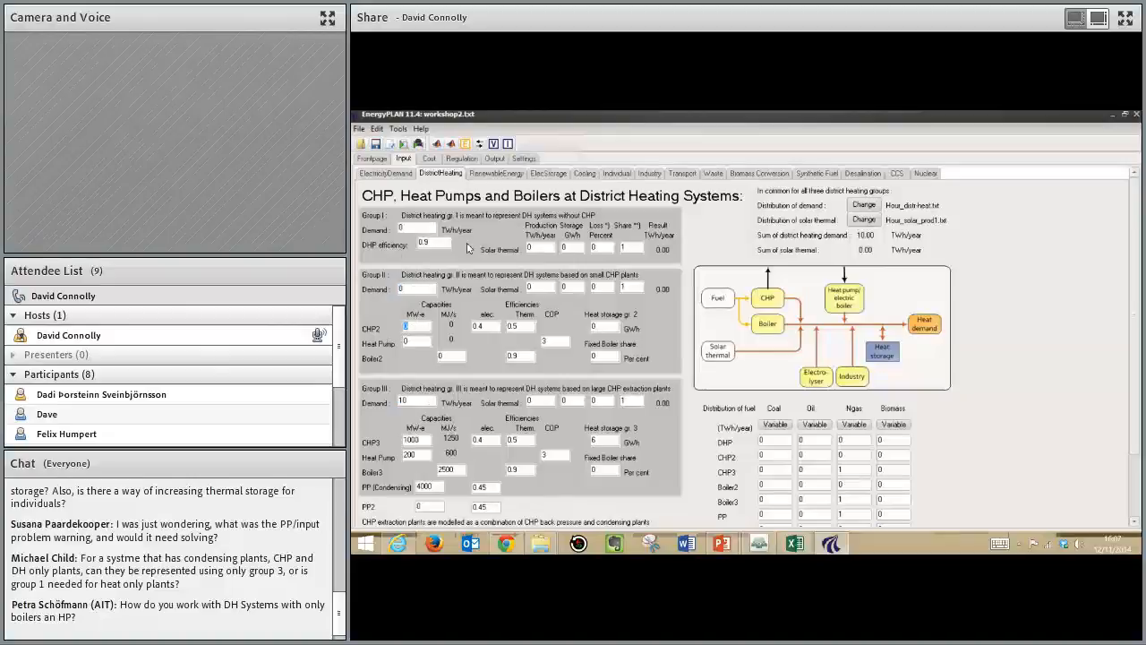
# Step: Examine group I's demand and DHP efficiency, plus group II's demand and its CHP, heat pump and boiler capacities
pyautogui.click(412, 230)
pyautogui.click(433, 243)
pyautogui.doubleClick(418, 228)
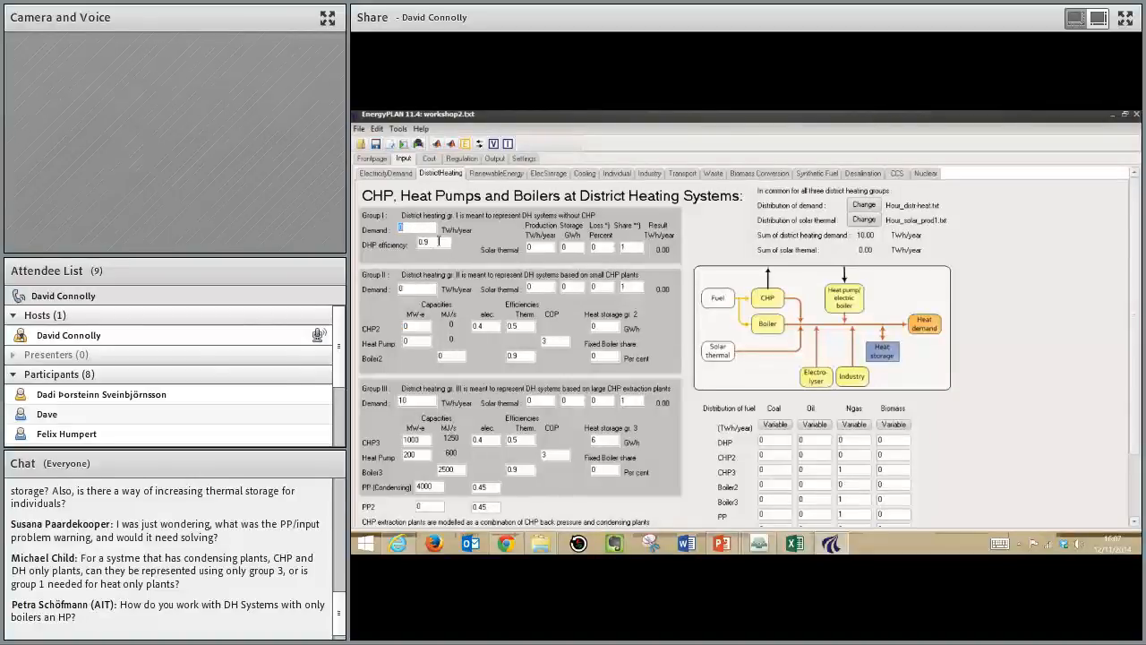
pyautogui.doubleClick(446, 242)
pyautogui.doubleClick(422, 227)
pyautogui.doubleClick(437, 242)
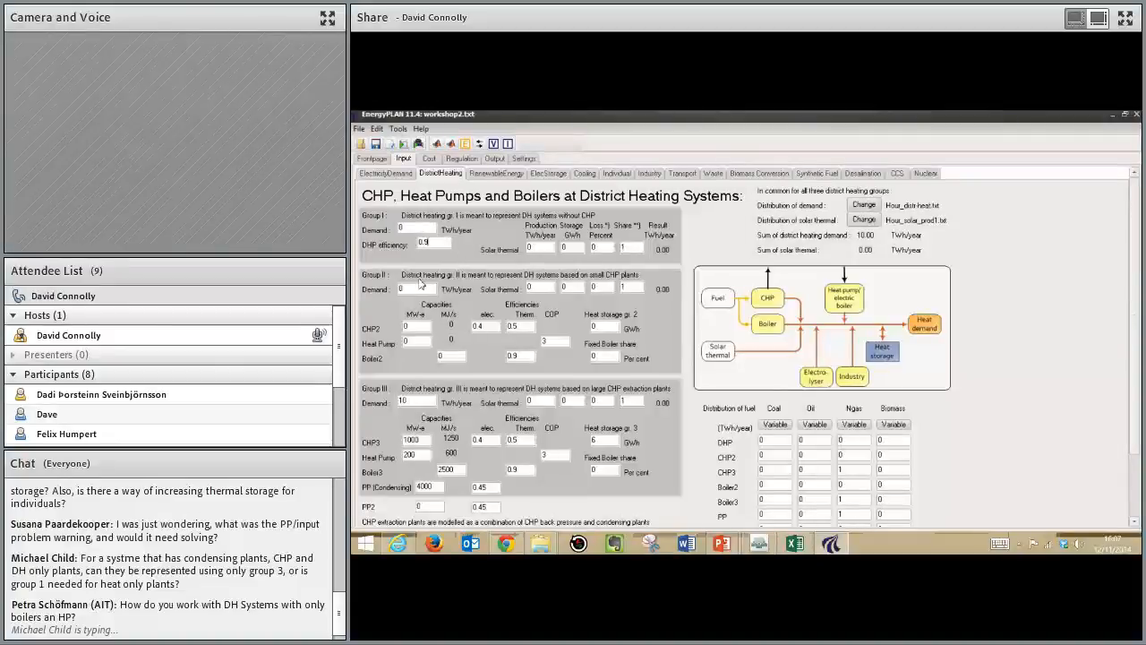
pyautogui.click(403, 288)
pyautogui.click(416, 326)
pyautogui.click(418, 341)
pyautogui.click(458, 355)
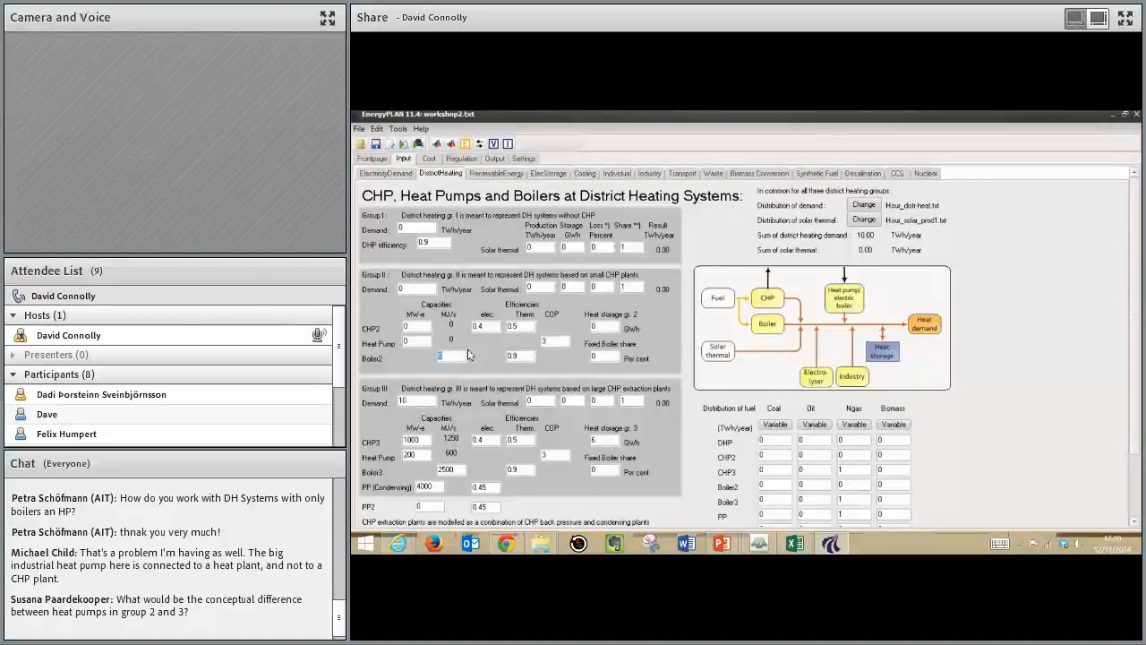
# Step: Compare the CHP and heat pump capacity inputs of district heating groups II and III, including group II's boiler and solar thermal
pyautogui.click(421, 289)
pyautogui.click(410, 326)
pyautogui.press('Tab')
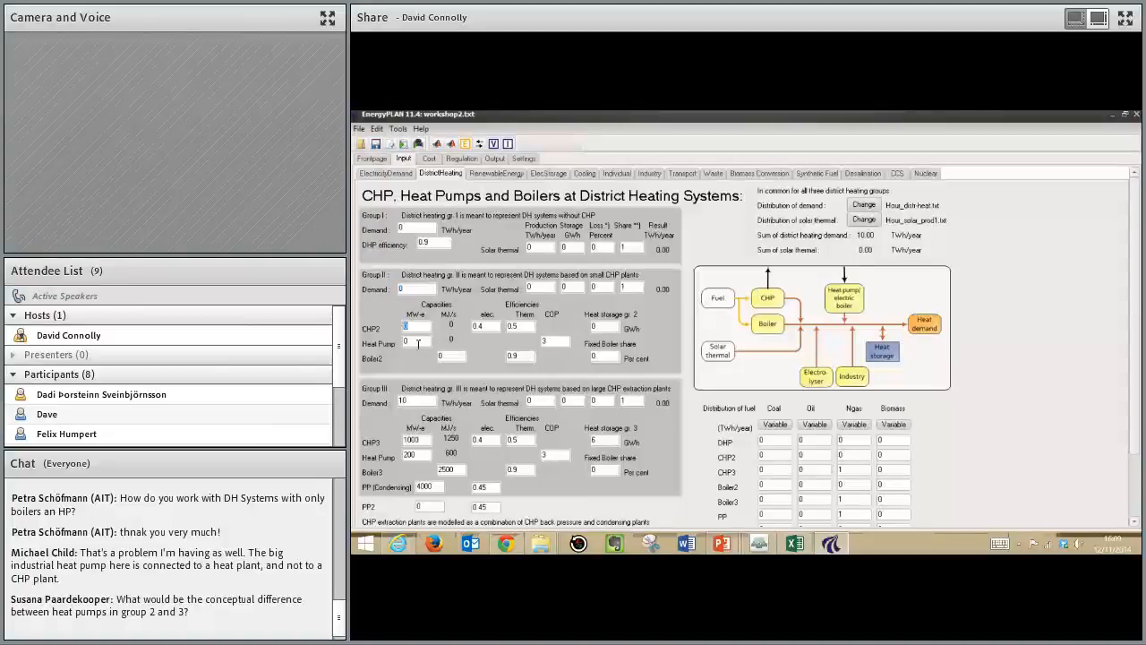
pyautogui.press('Tab')
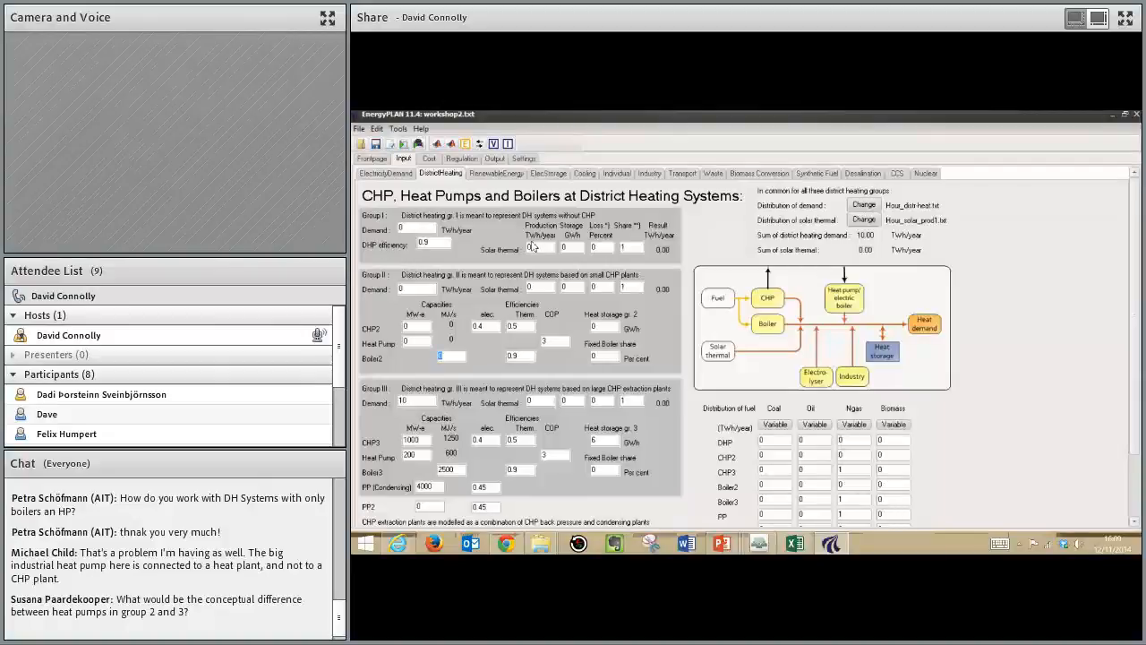
pyautogui.click(541, 288)
pyautogui.click(417, 343)
pyautogui.doubleClick(425, 340)
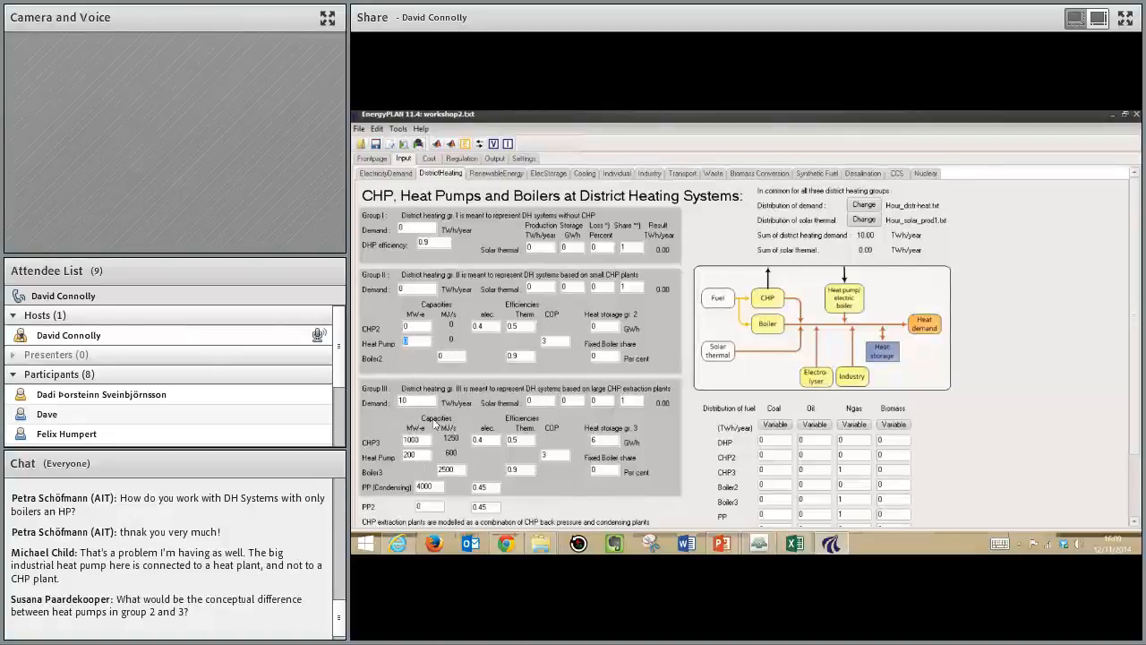
pyautogui.click(406, 328)
pyautogui.press('Tab')
pyautogui.hotkey('shift', 'Tab')
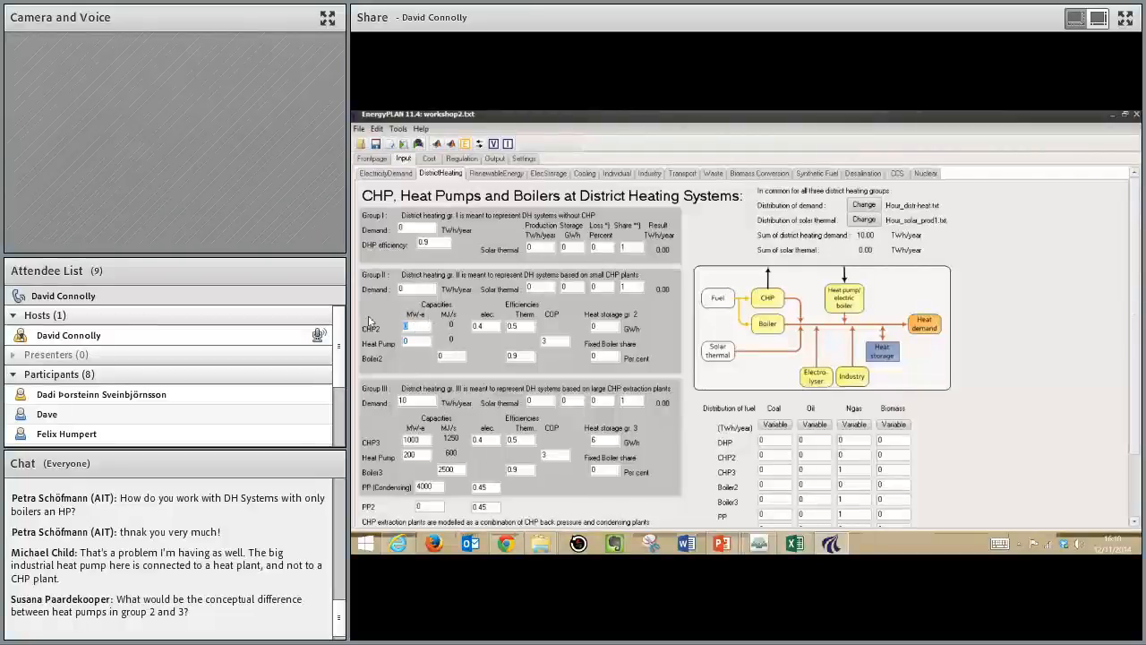
pyautogui.doubleClick(415, 440)
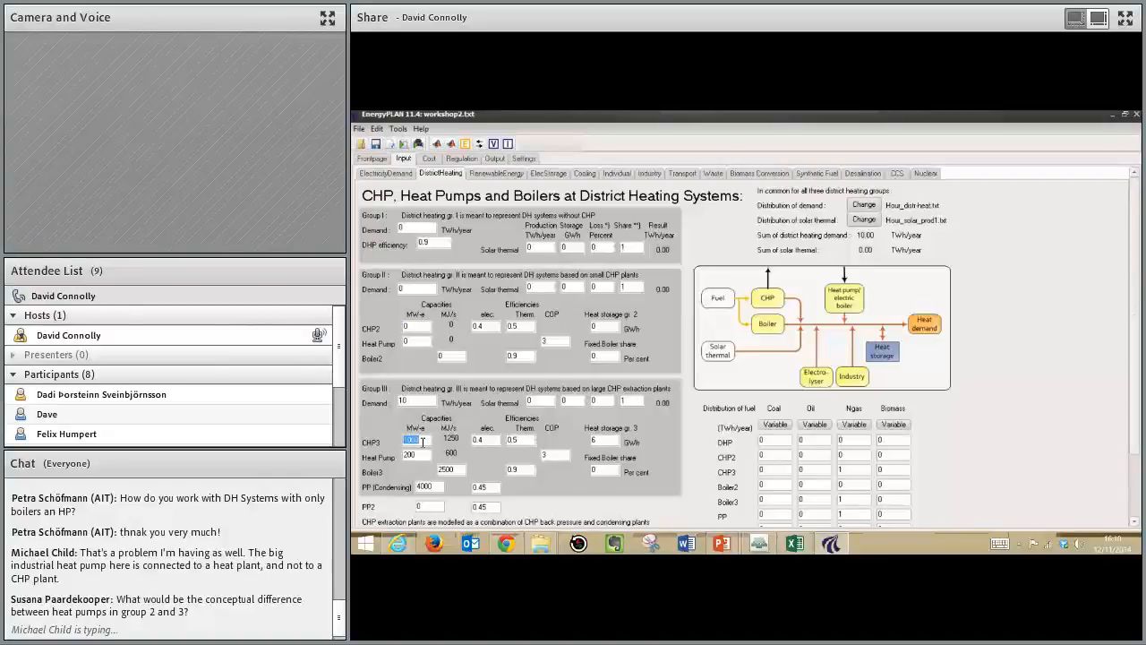
pyautogui.press('Tab')
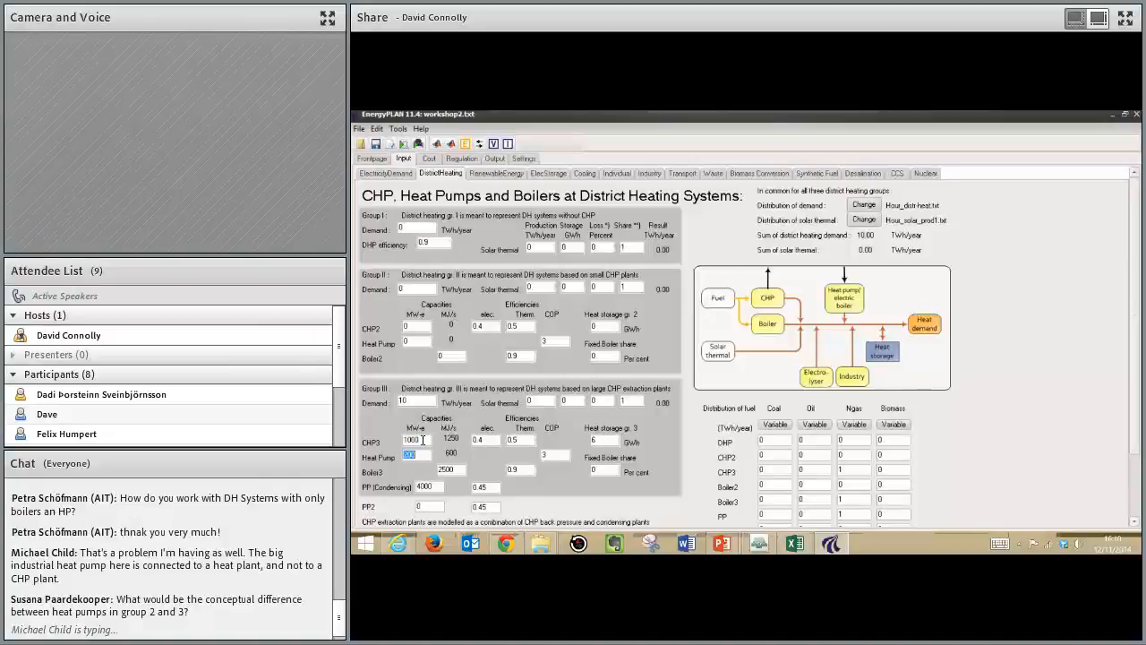
pyautogui.doubleClick(423, 440)
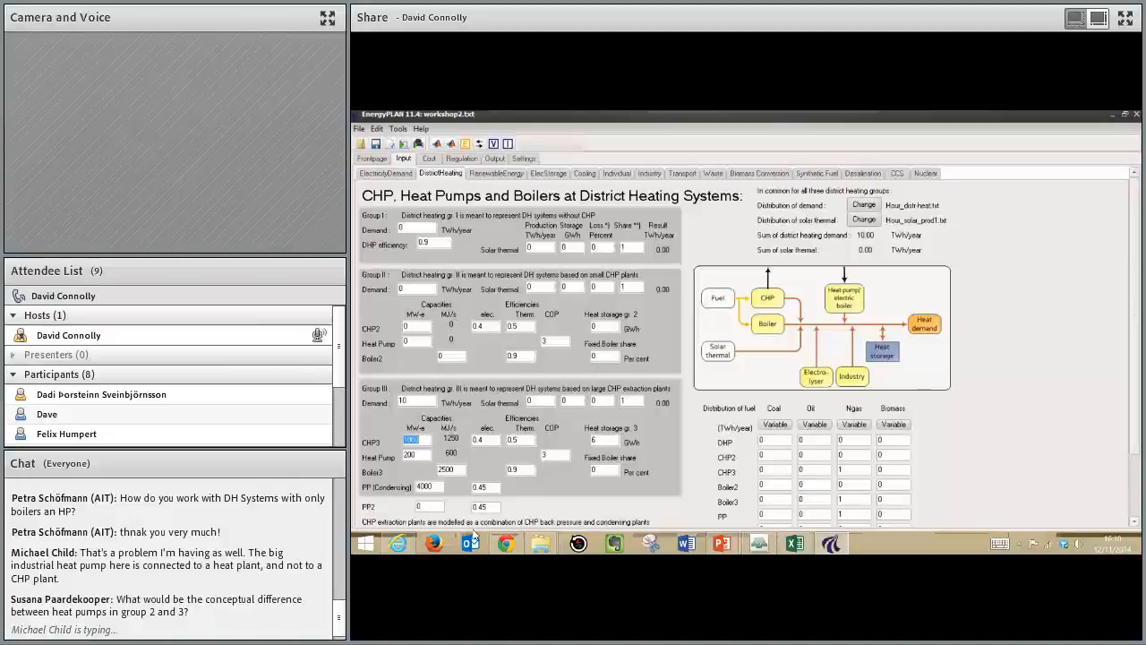
# Step: Switch to Chrome and open the Forum page of the EnergyPLAN website
pyautogui.click(506, 543)
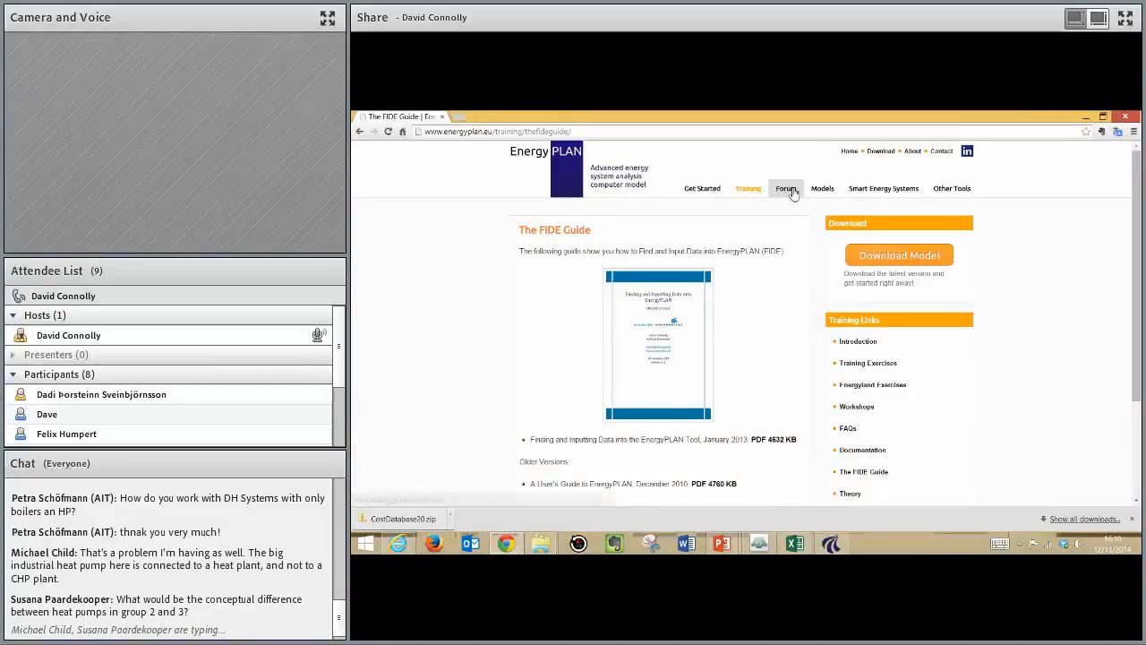
pyautogui.moveTo(742, 186)
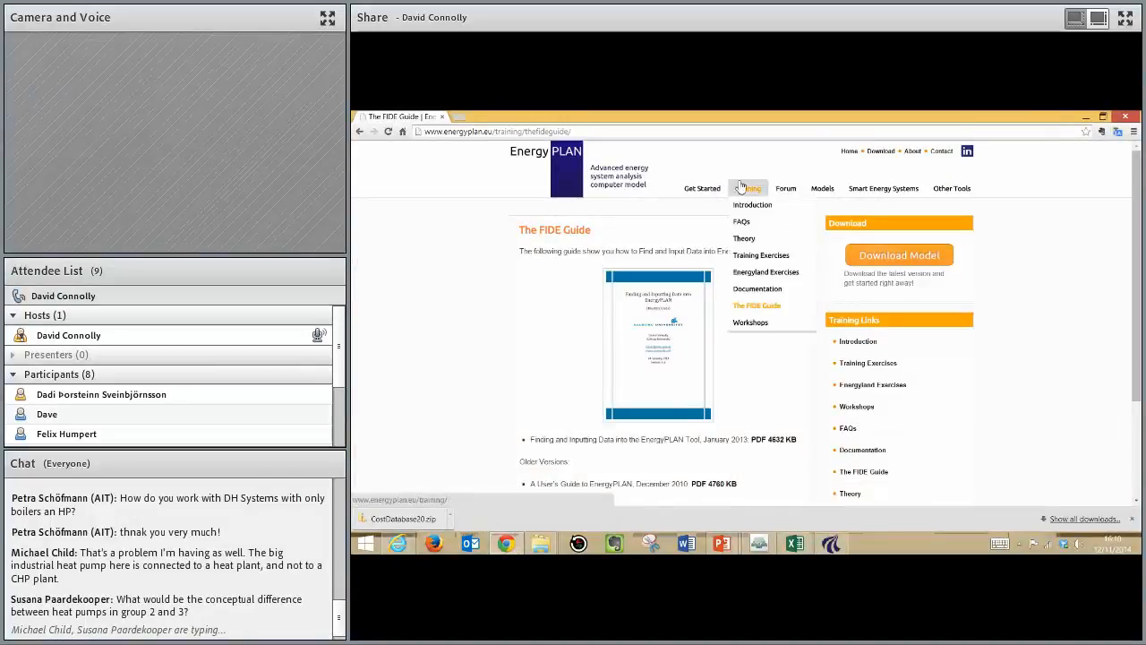
pyautogui.click(788, 188)
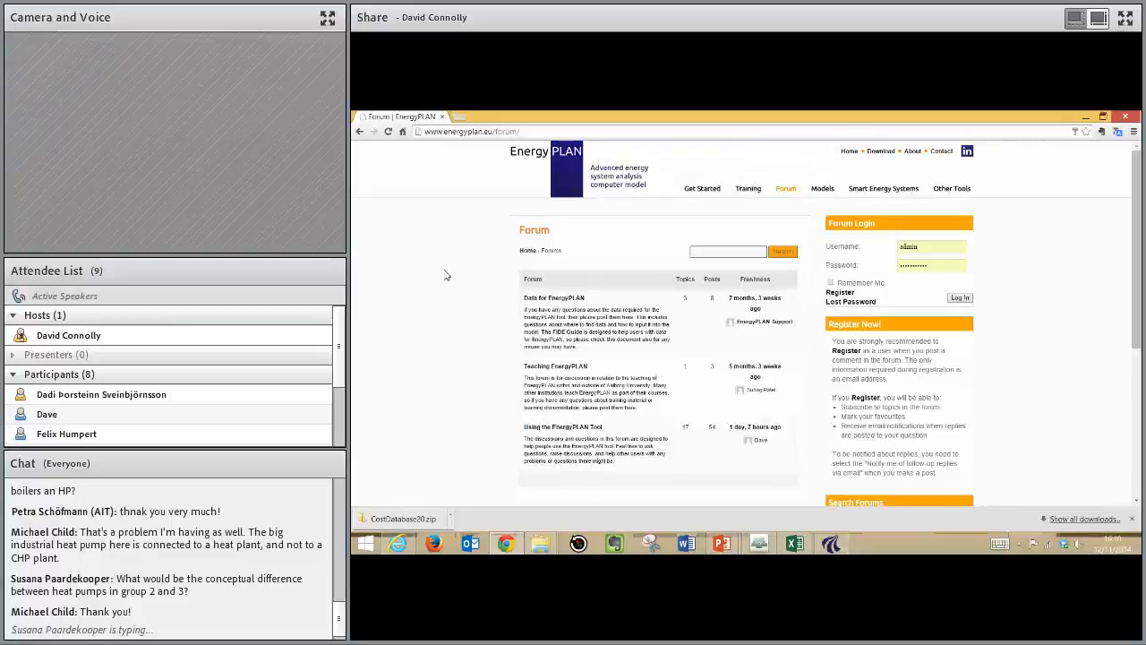
# Step: Switch through EnergyPLAN to the Adobe Connect meeting and stop sharing the screen
pyautogui.click(831, 543)
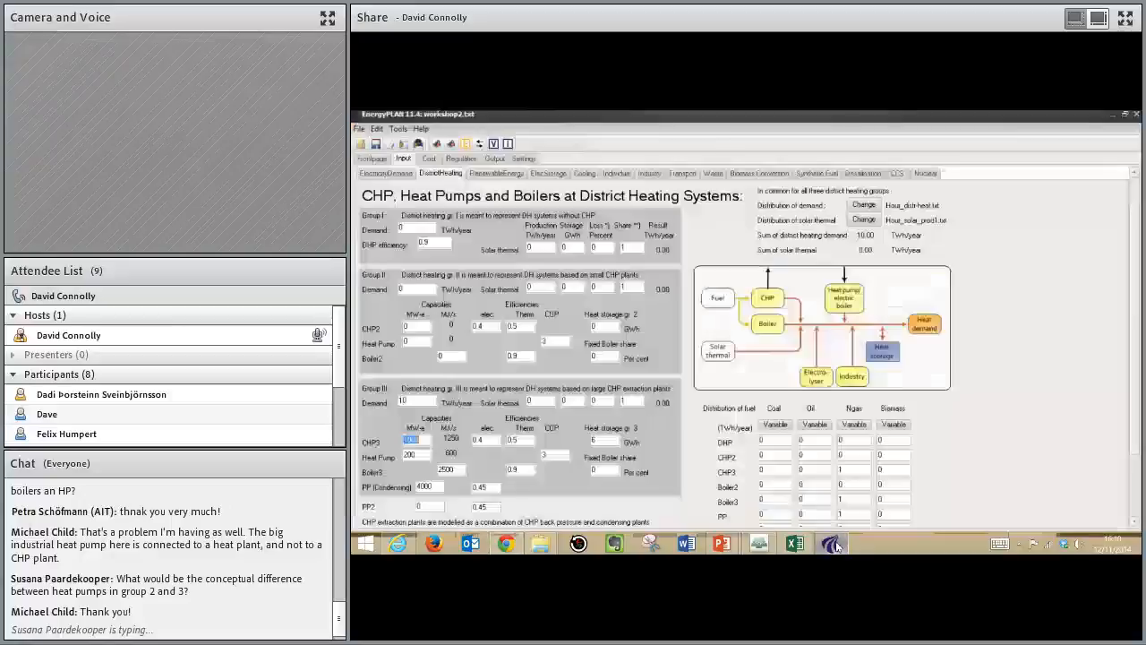
pyautogui.click(750, 544)
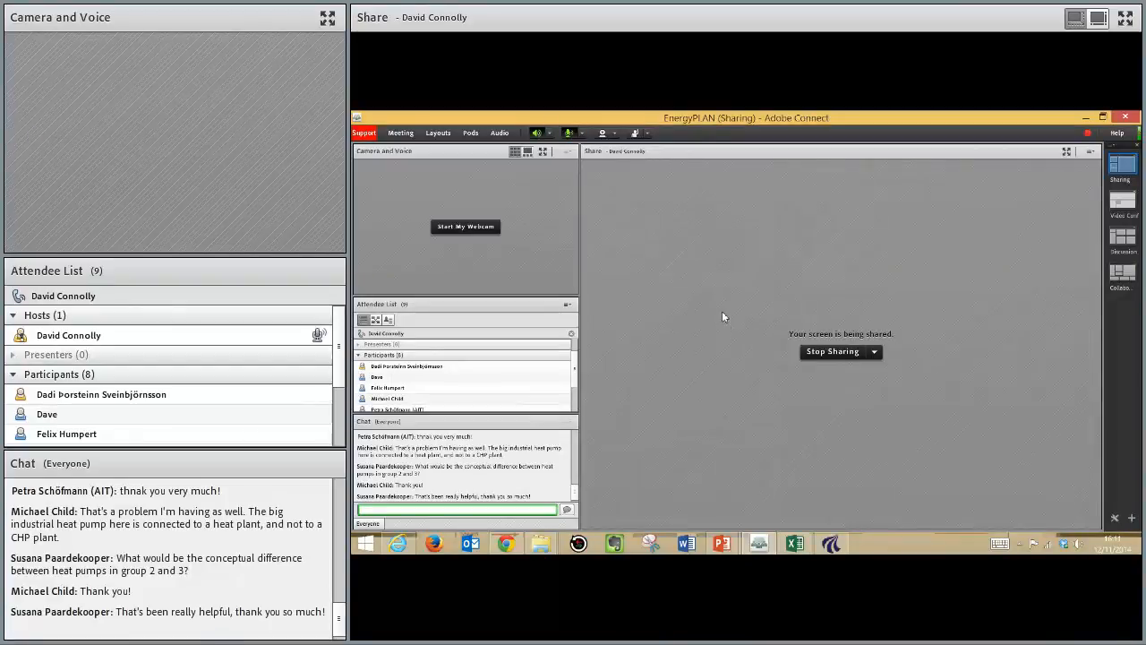
pyautogui.click(829, 351)
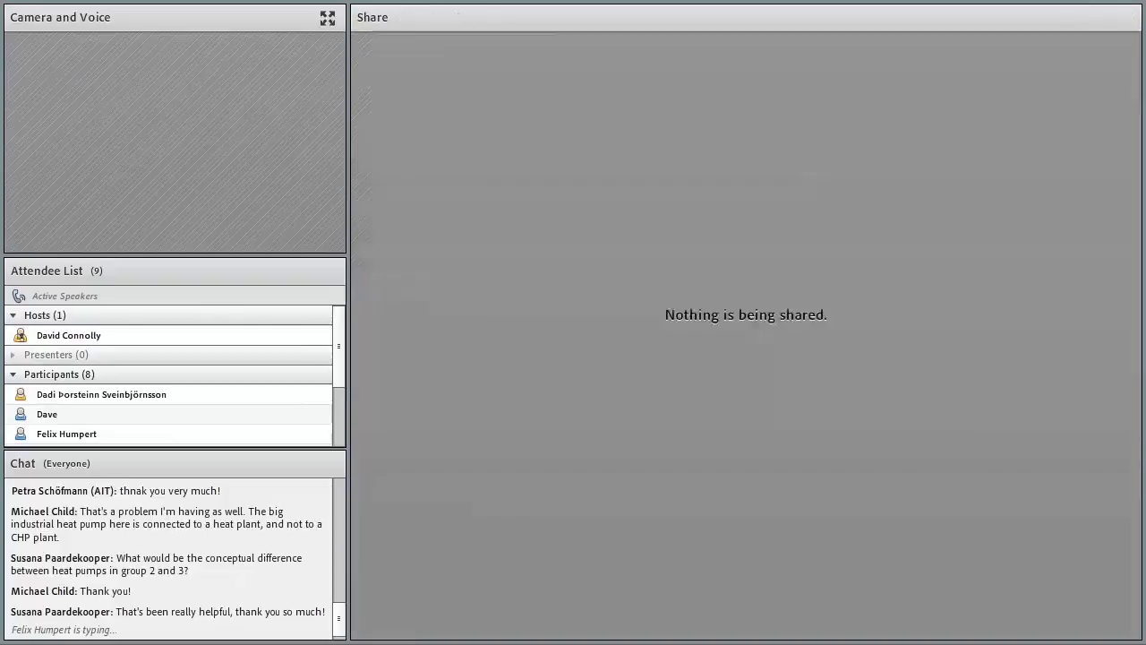